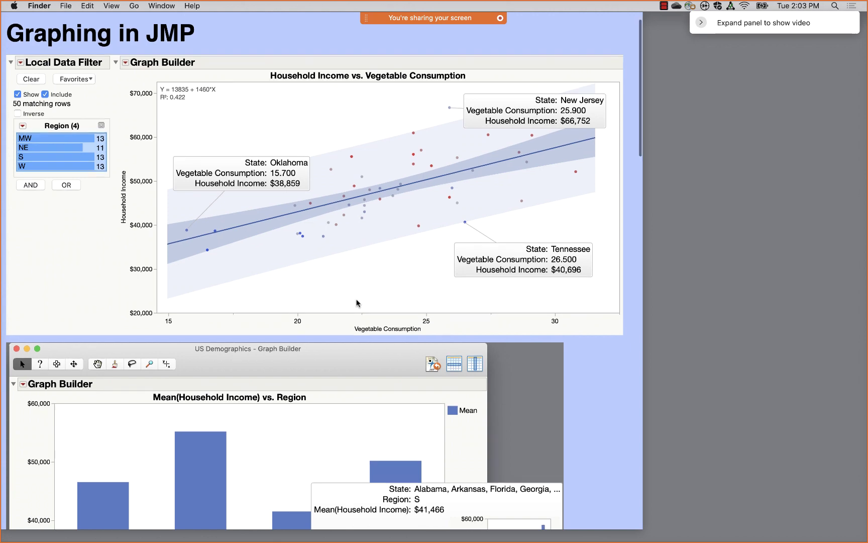
- Scroll down the journal past the income bar chart, state map and Mill Time chart to the Mean Dissolution chart
scroll(357, 303, down, 10)
scroll(357, 303, down, 1)
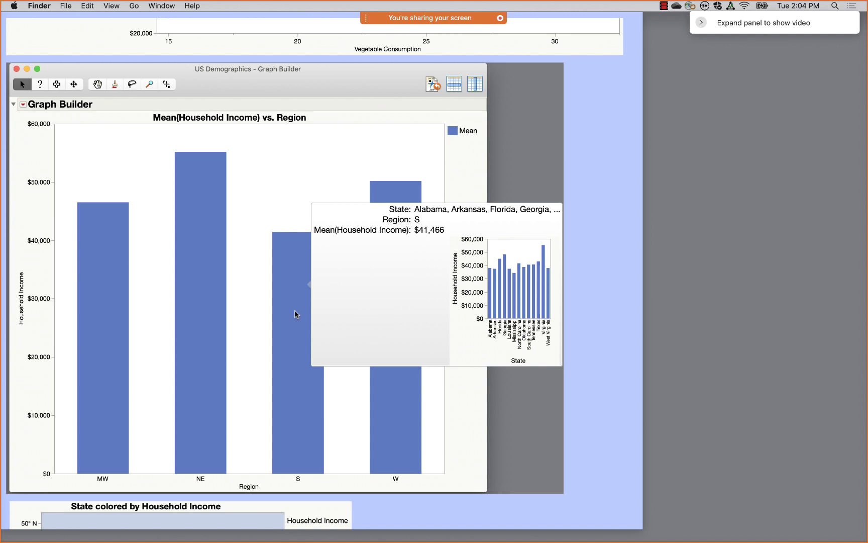
scroll(296, 314, down, 10)
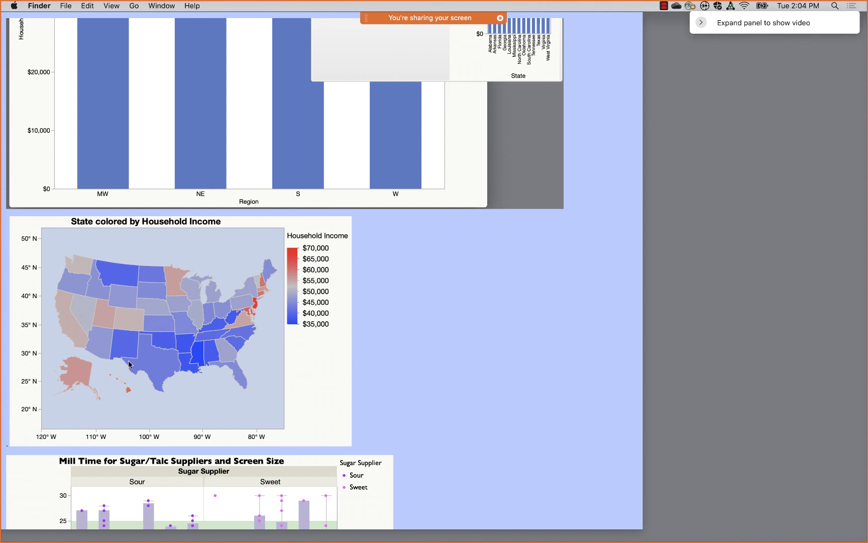
scroll(514, 339, down, 8)
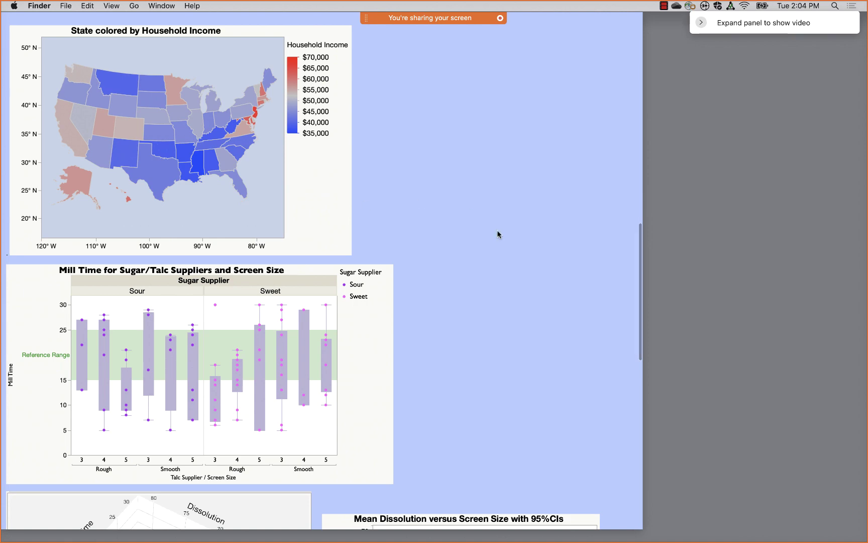
scroll(497, 234, down, 8)
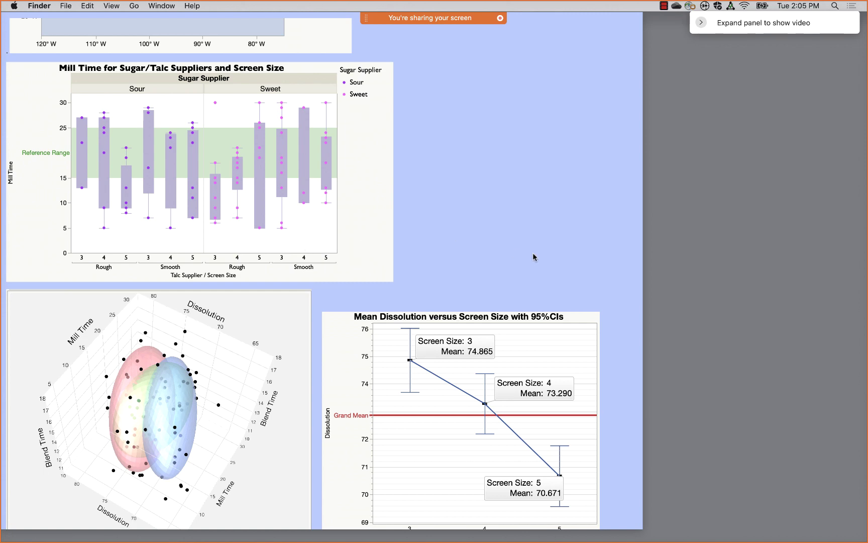
- Scroll down the journal to the Bubble Plot and the floor-plan heat map
scroll(533, 254, down, 5)
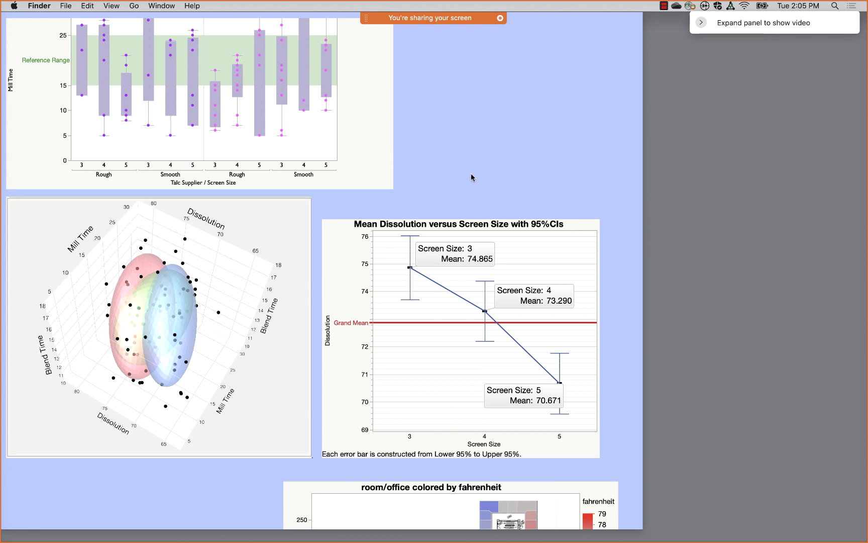
scroll(543, 170, down, 3)
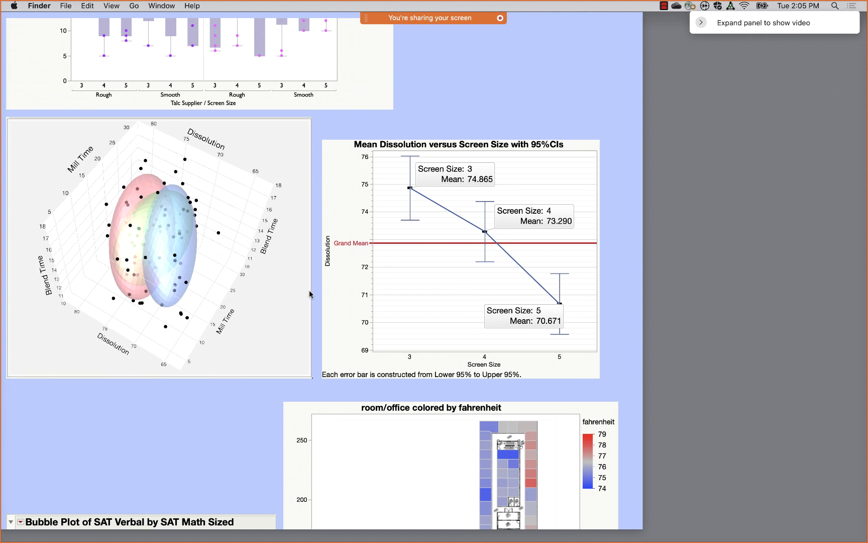
scroll(330, 314, down, 3)
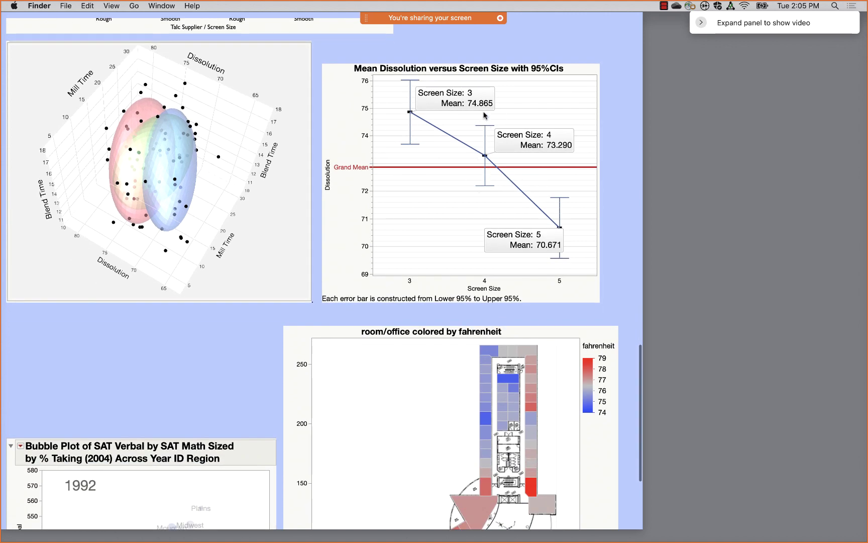
scroll(346, 257, down, 6)
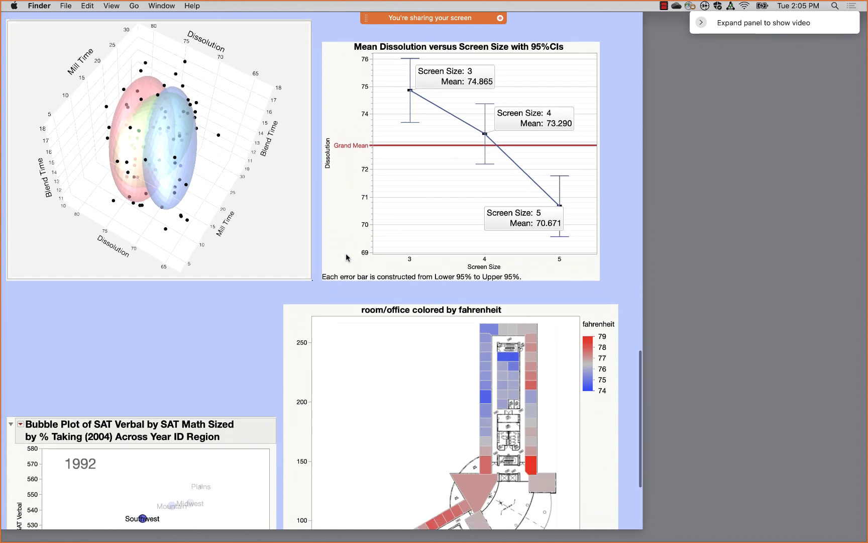
scroll(346, 257, down, 1)
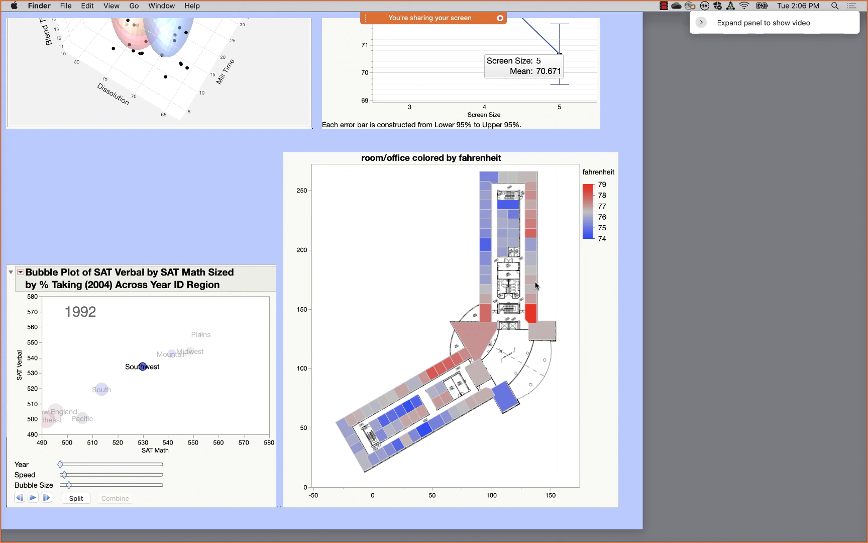
- Scroll back up to the Household Income vs. Vegetable Consumption scatter plot at the top
scroll(535, 286, up, 20)
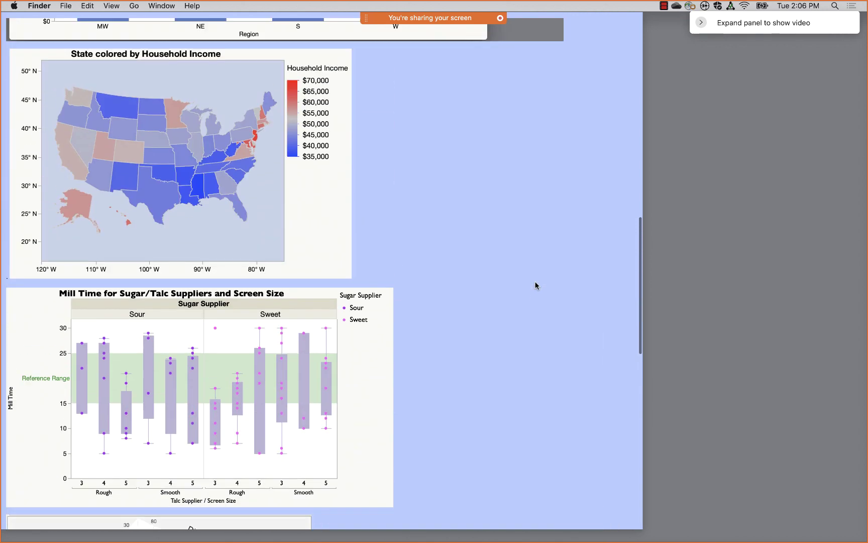
scroll(536, 286, up, 5)
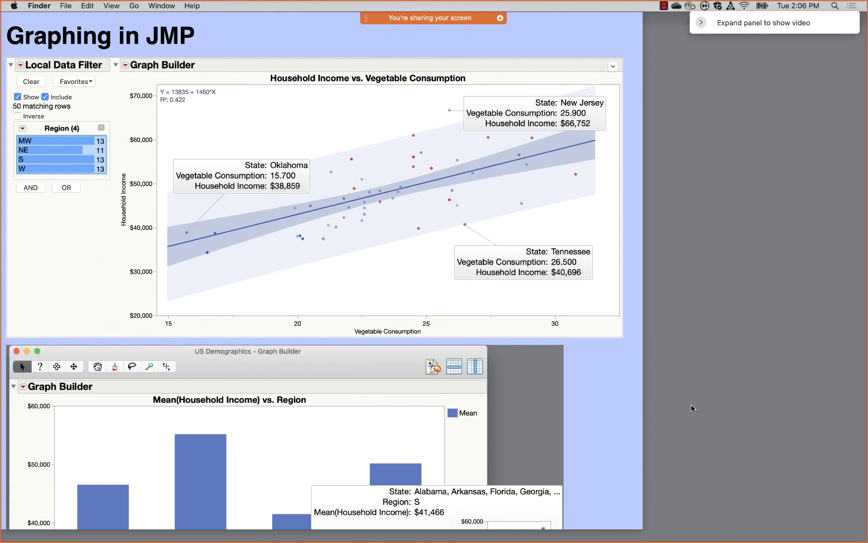
mouse_move(327, 525)
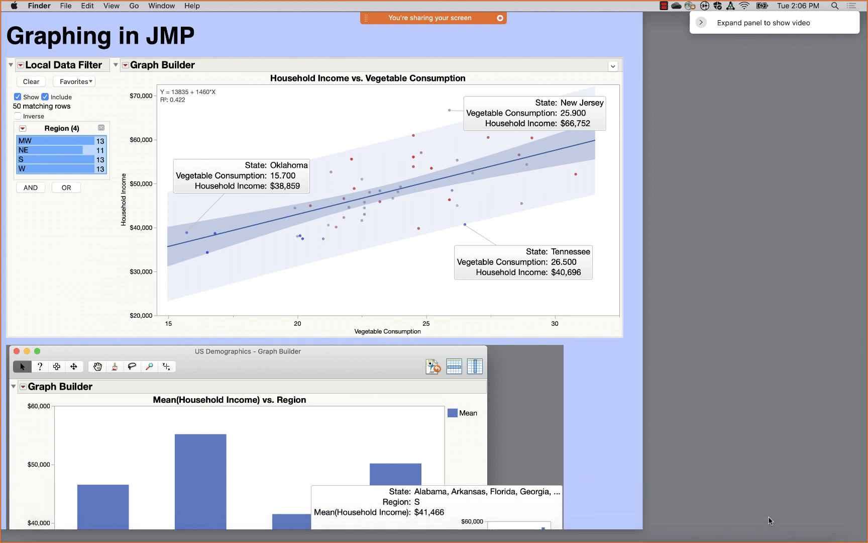
- Open US Demographics.jmp from the Help Sample Data Library and close the Finder window
click(764, 535)
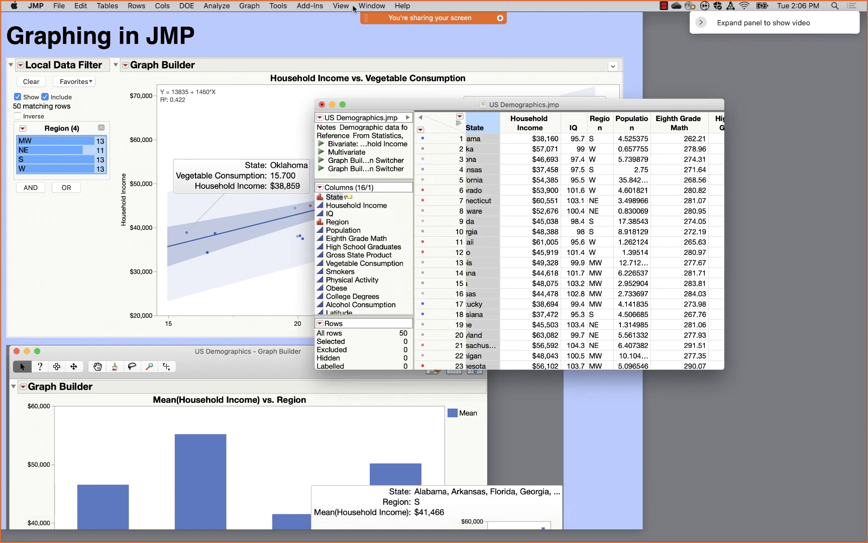
click(404, 6)
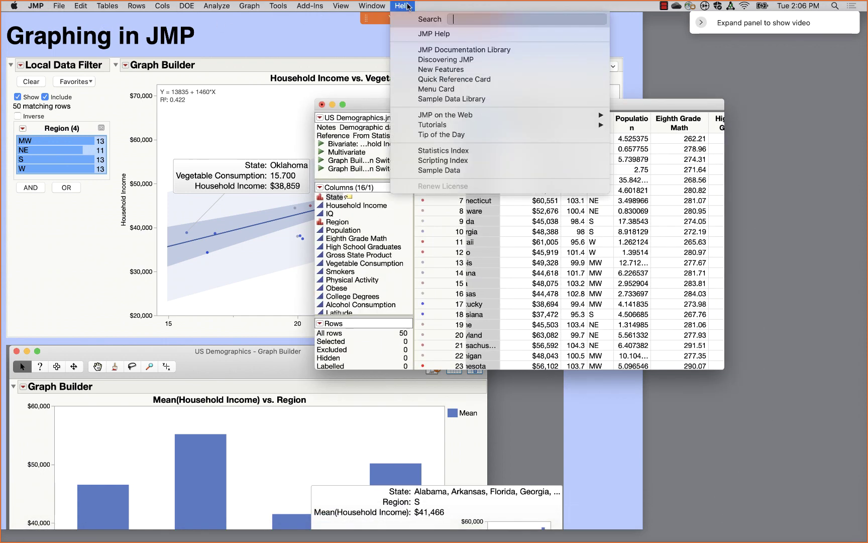
click(456, 100)
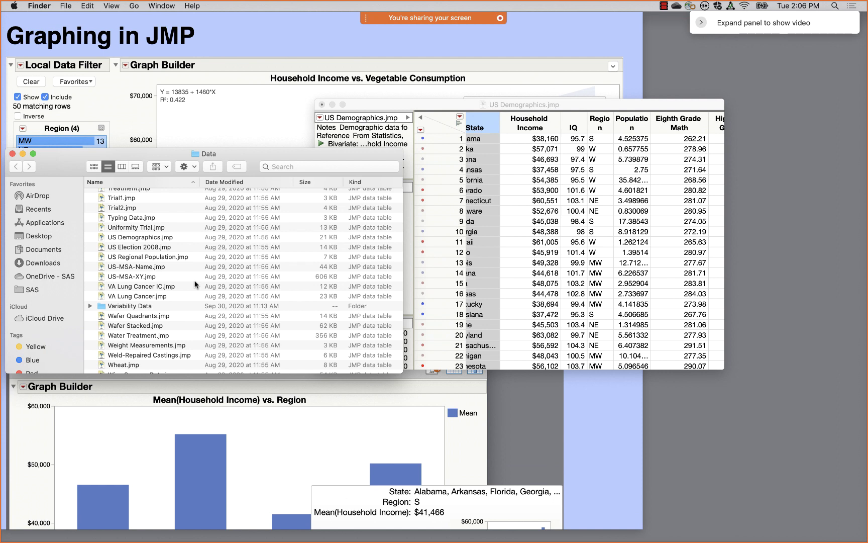
click(125, 237)
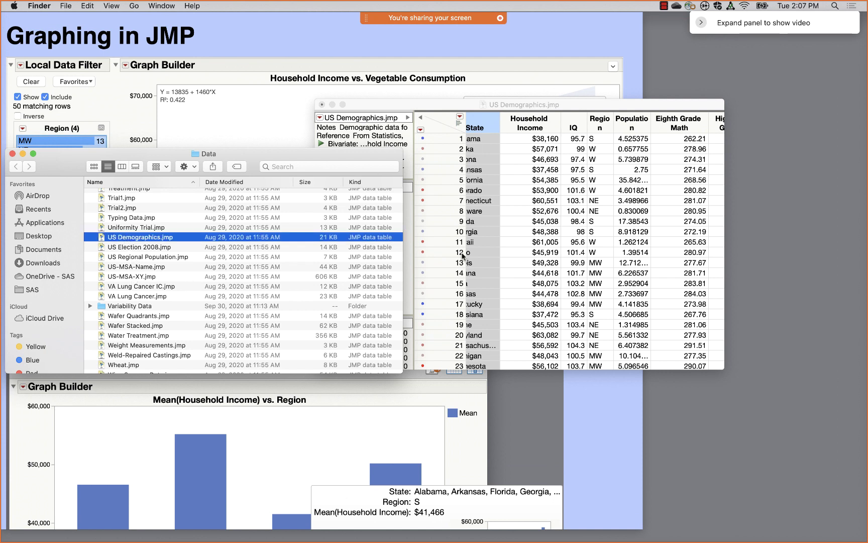
click(12, 154)
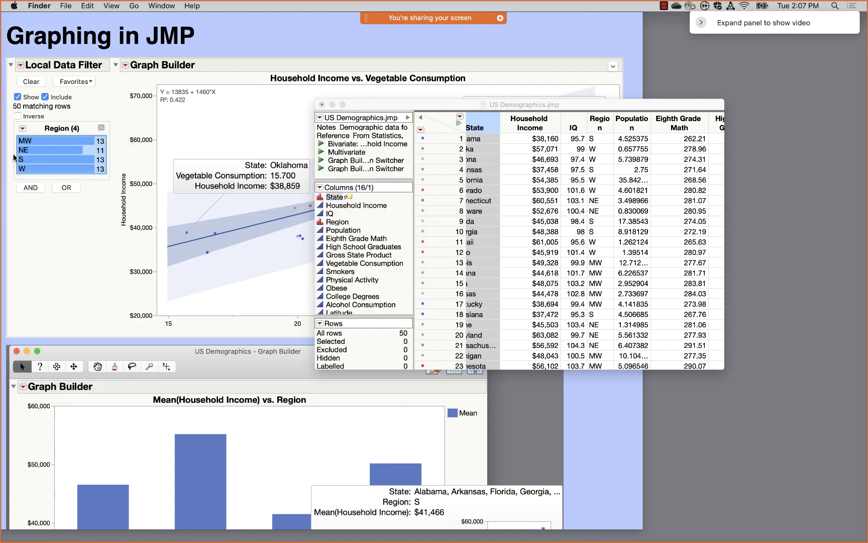
- Move the US Demographics table up-left and enlarge it to show more columns
drag(423, 108, 241, 53)
drag(542, 314, 742, 367)
scroll(359, 100, left, 2)
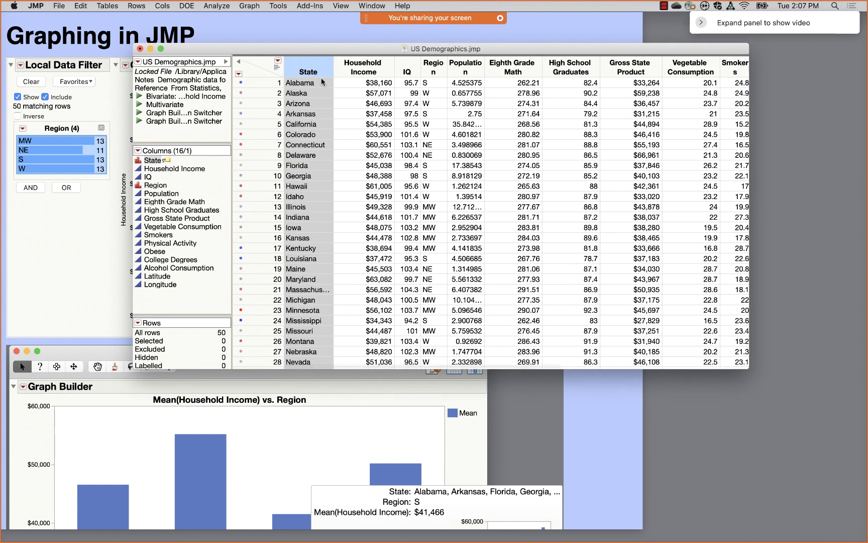
- Step through Alabama's Household Income, IQ, Region and Population cells in row 1
click(380, 86)
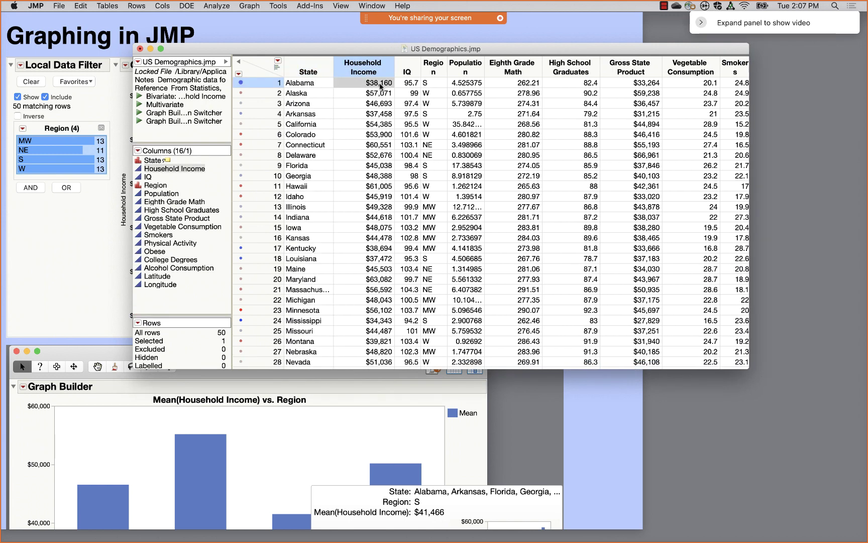
click(408, 86)
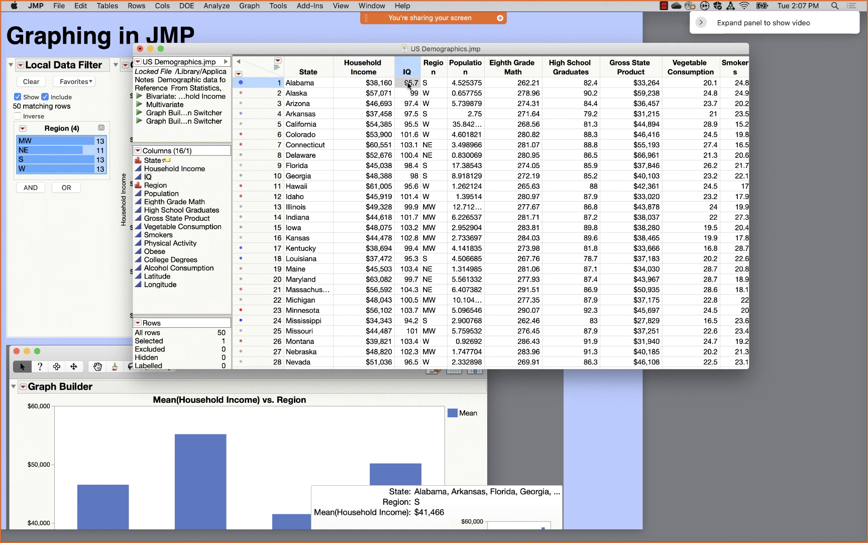
click(427, 84)
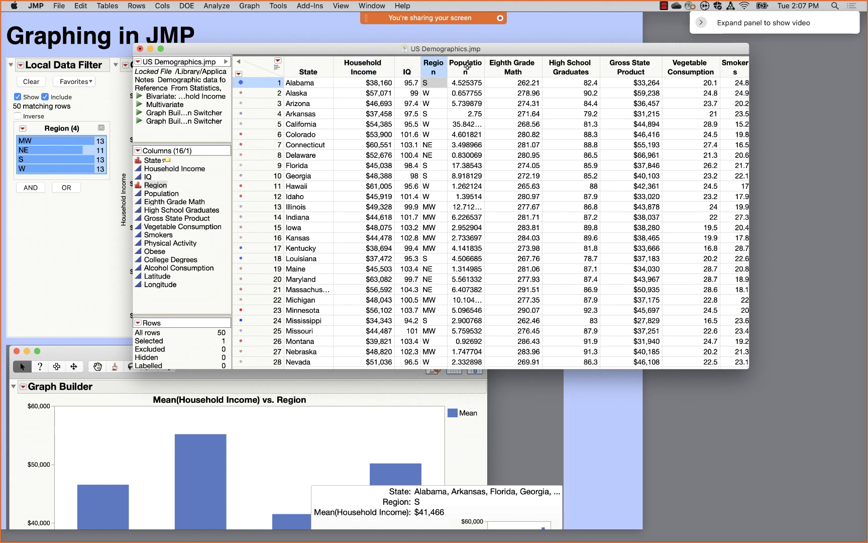
key(Right)
key(Right)
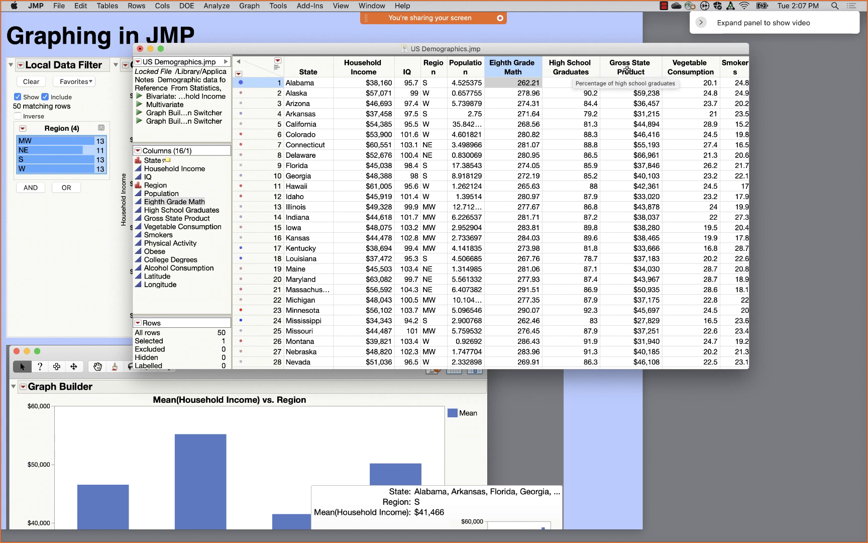
- Scroll the table right and open Column Info for Vegetable Consumption
mouse_move(641, 71)
scroll(602, 142, right, 4)
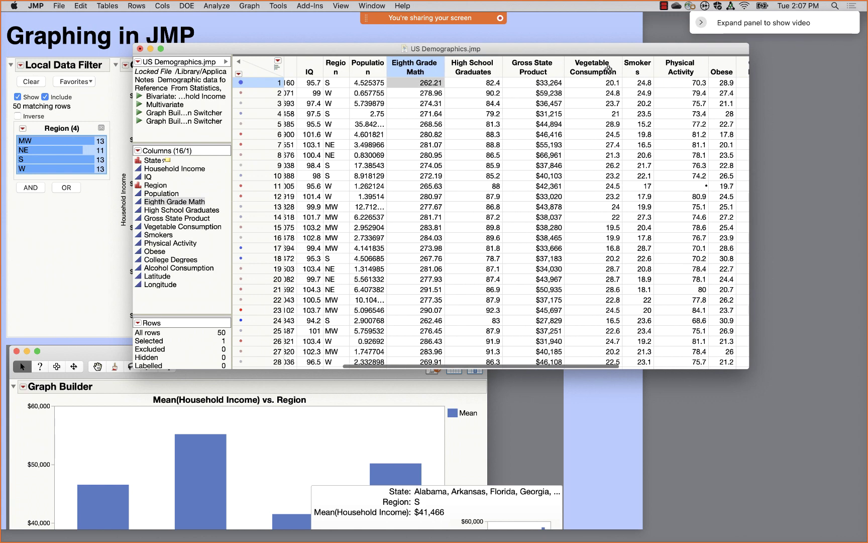
mouse_move(587, 67)
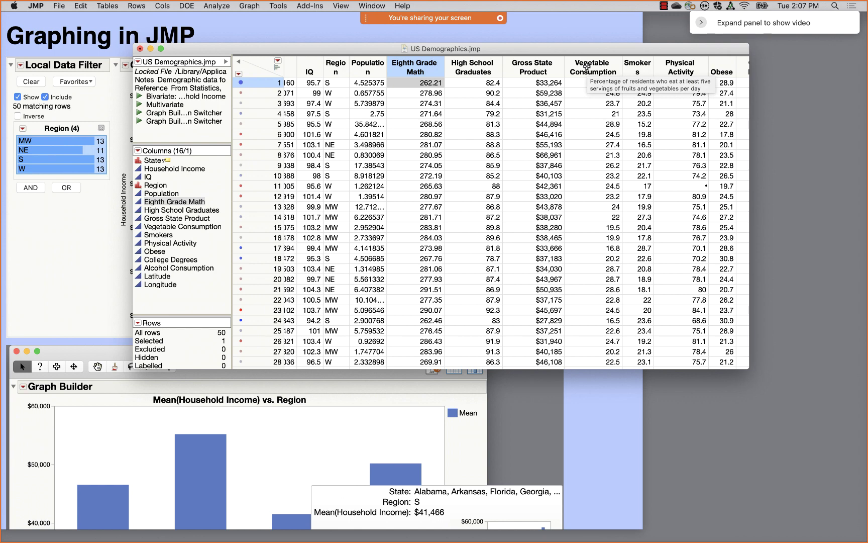
double_click(587, 66)
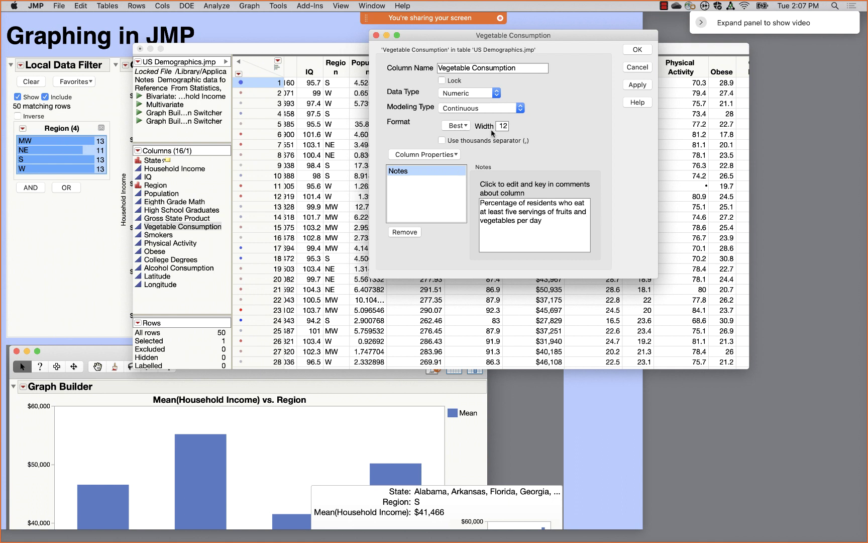
- Reopen Vegetable Consumption's Column Info, view its Notes, and add a Value Order property
click(637, 50)
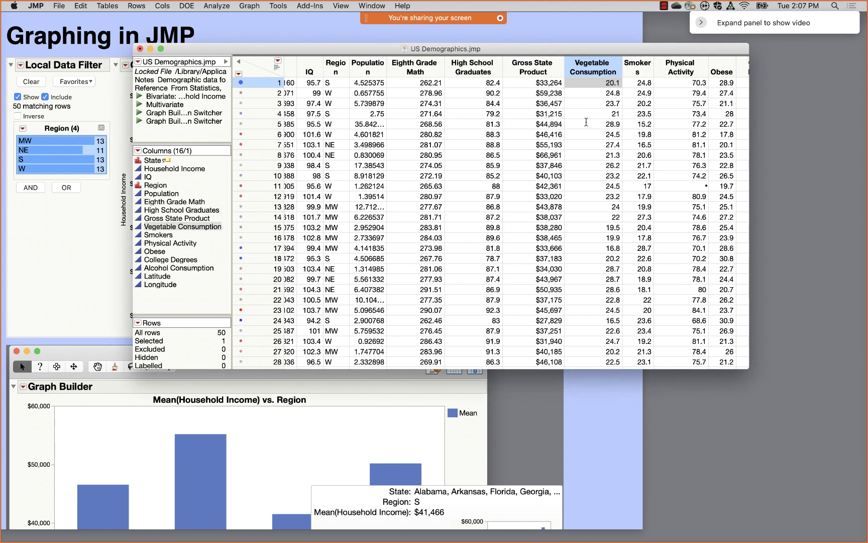
double_click(584, 65)
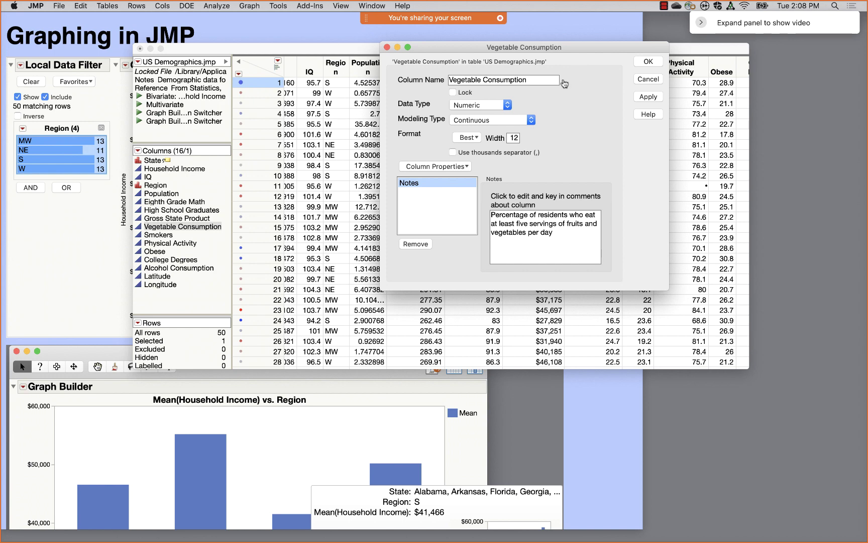
click(452, 169)
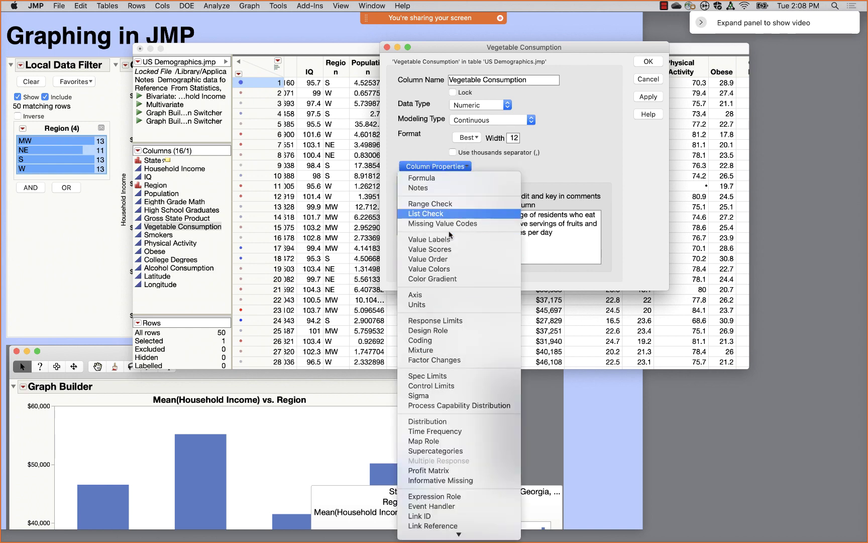
click(438, 188)
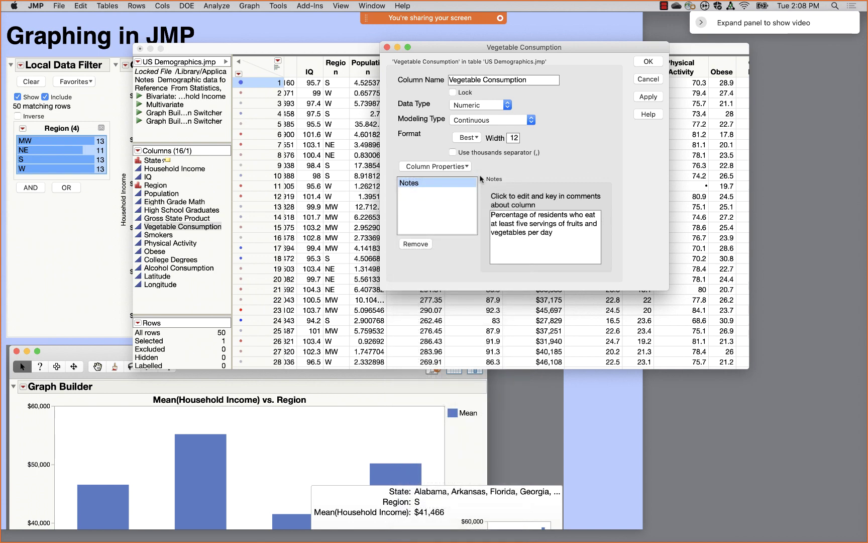
click(464, 168)
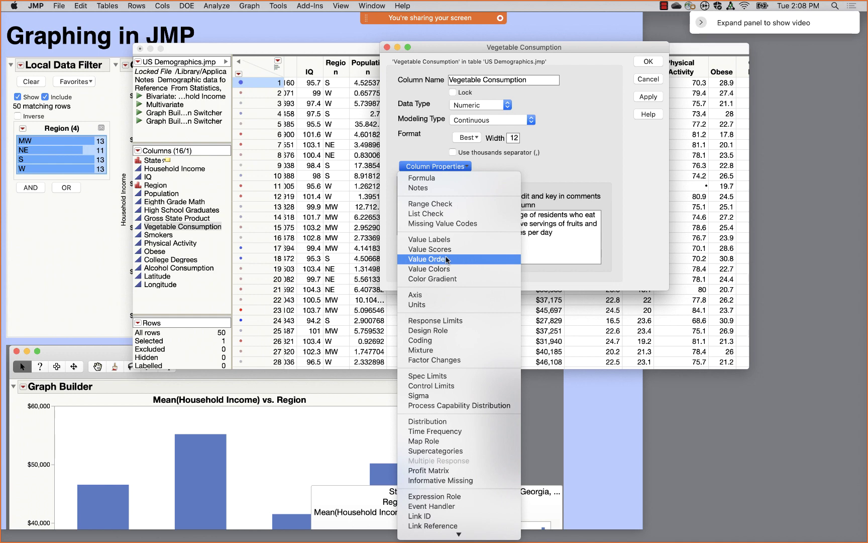
click(447, 259)
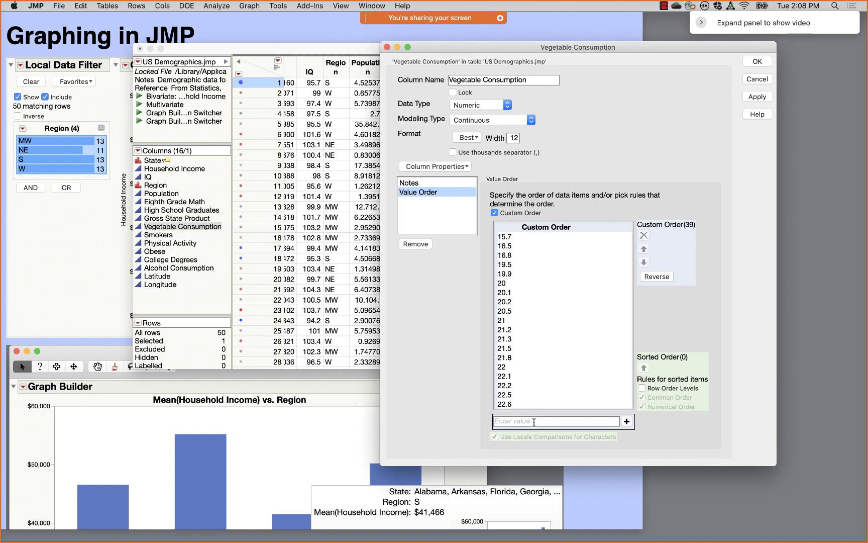
click(754, 64)
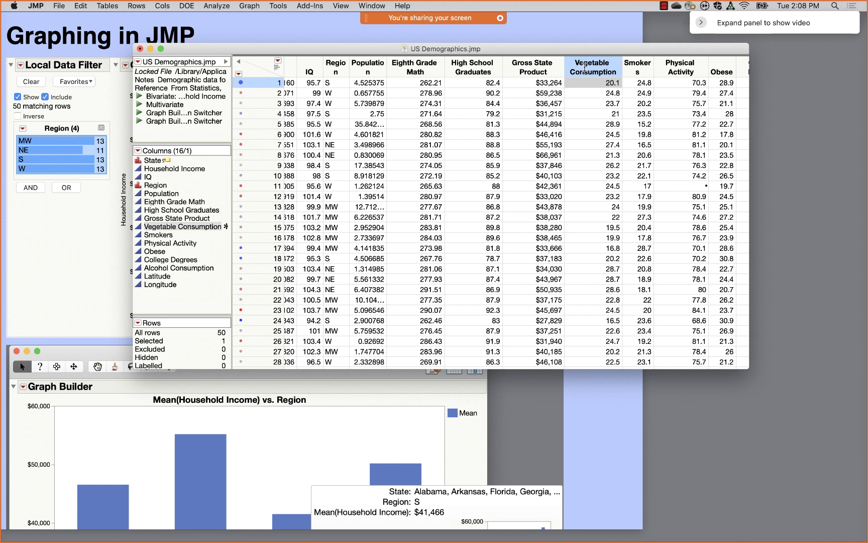
- Remove the Value Order property from Vegetable Consumption and confirm with OK
double_click(585, 67)
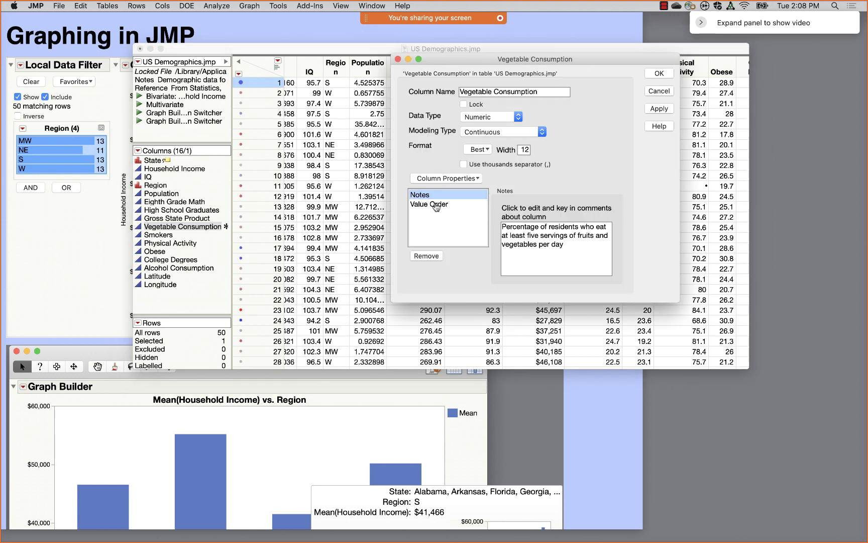
click(435, 204)
click(428, 257)
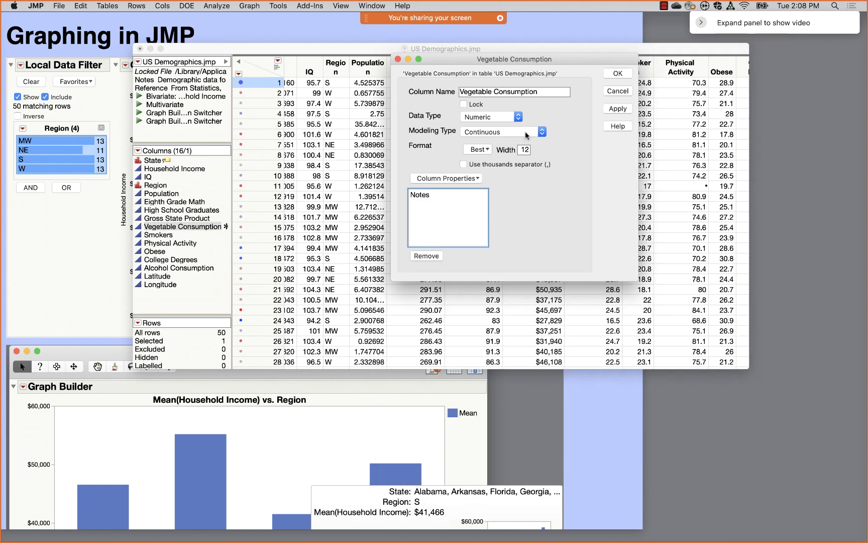
click(623, 71)
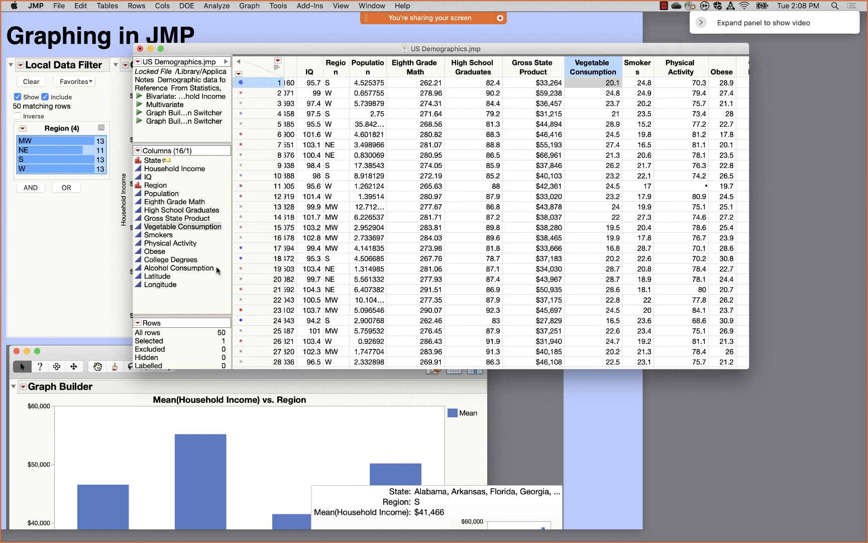
- Mark State as the label column via Label/Unlabel, then open the Graph menu
click(156, 161)
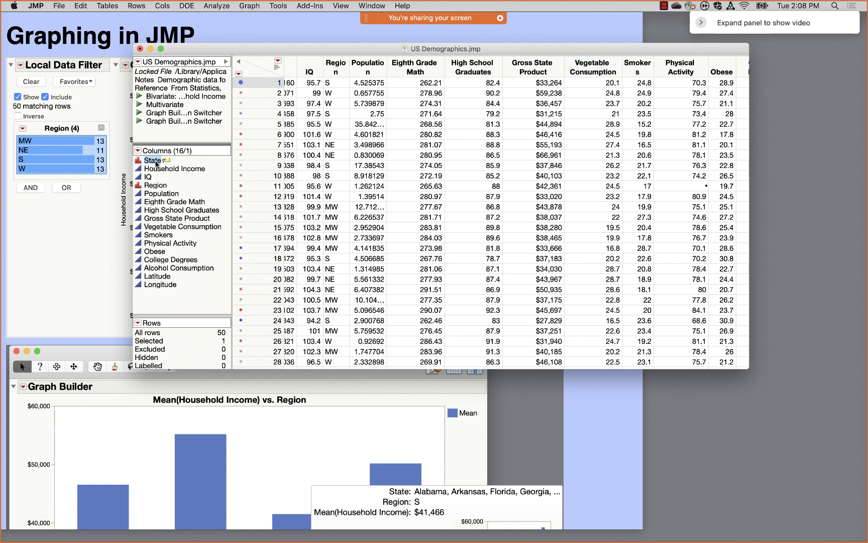
click(156, 162)
right_click(151, 162)
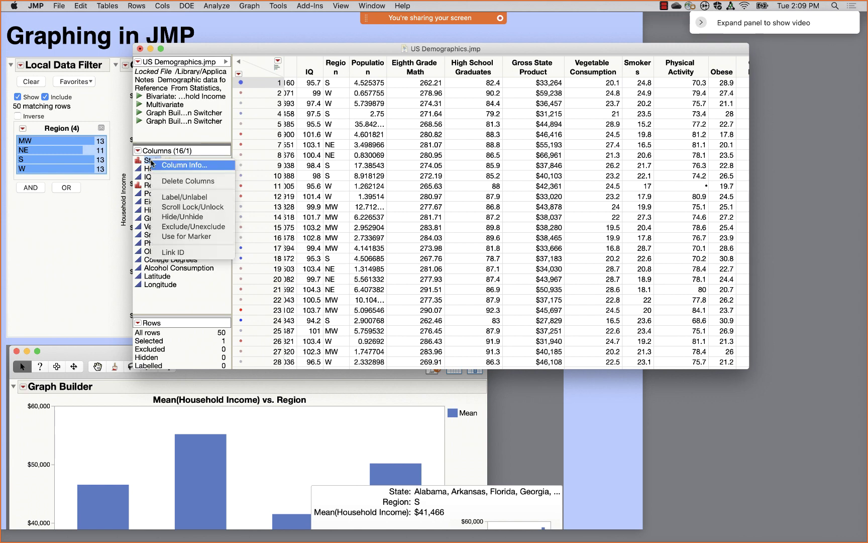
click(190, 200)
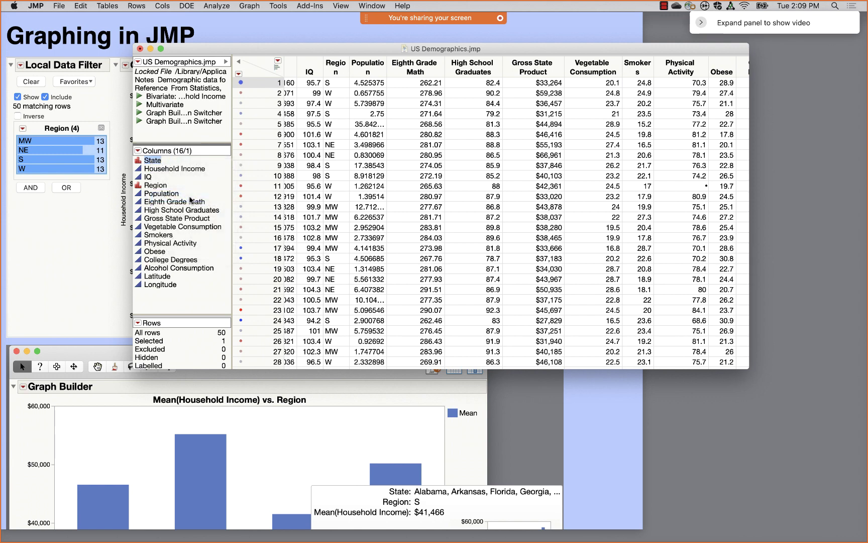
right_click(154, 162)
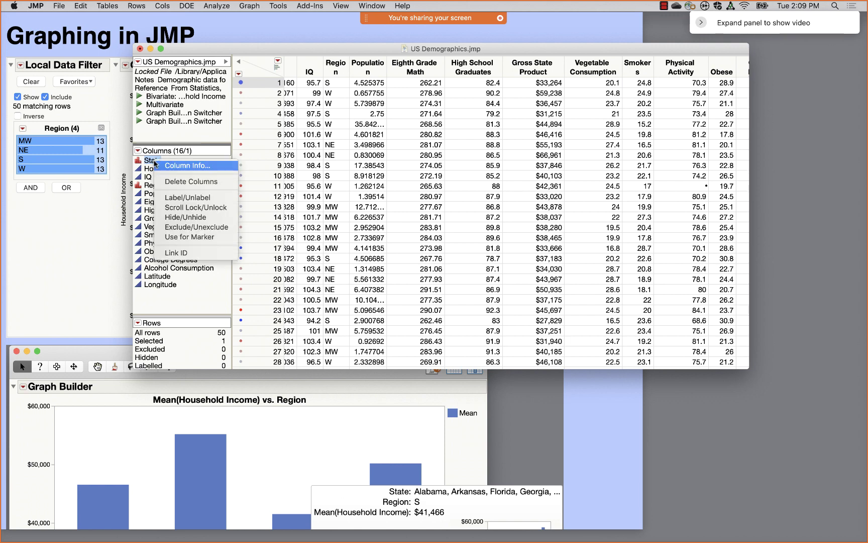
click(183, 195)
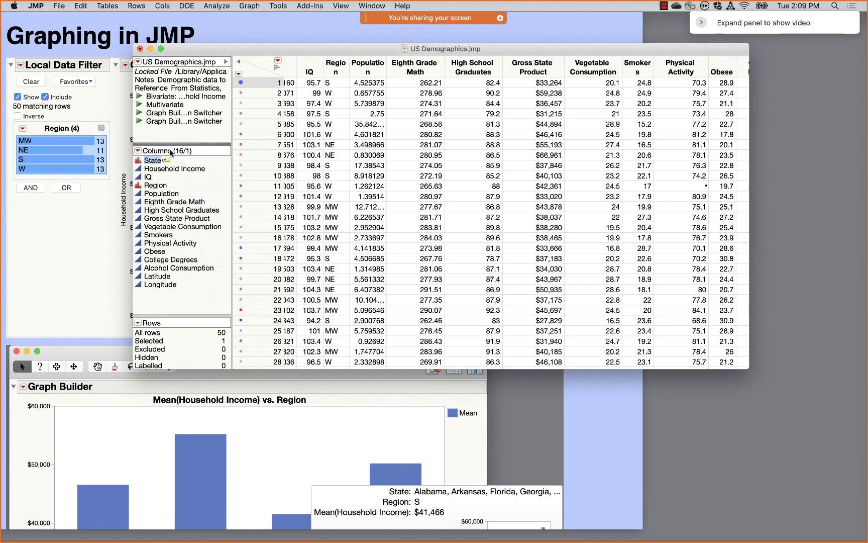
drag(205, 48, 198, 41)
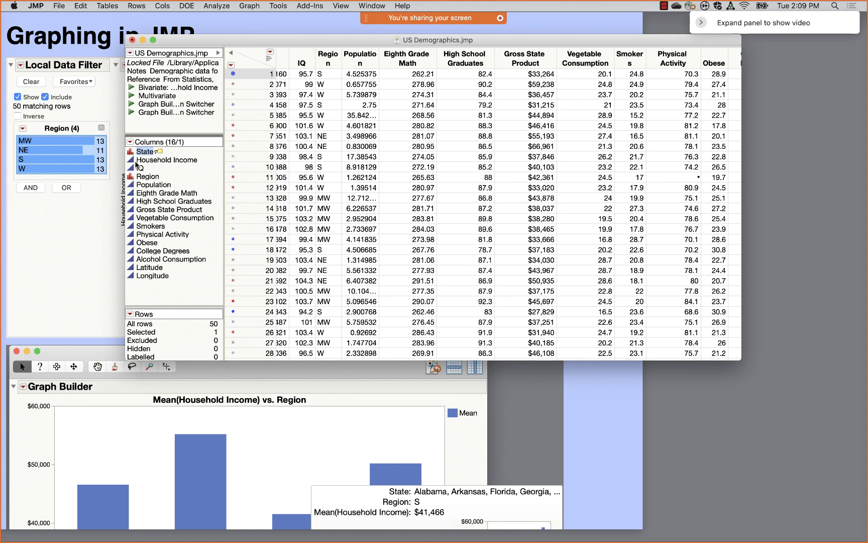
click(258, 7)
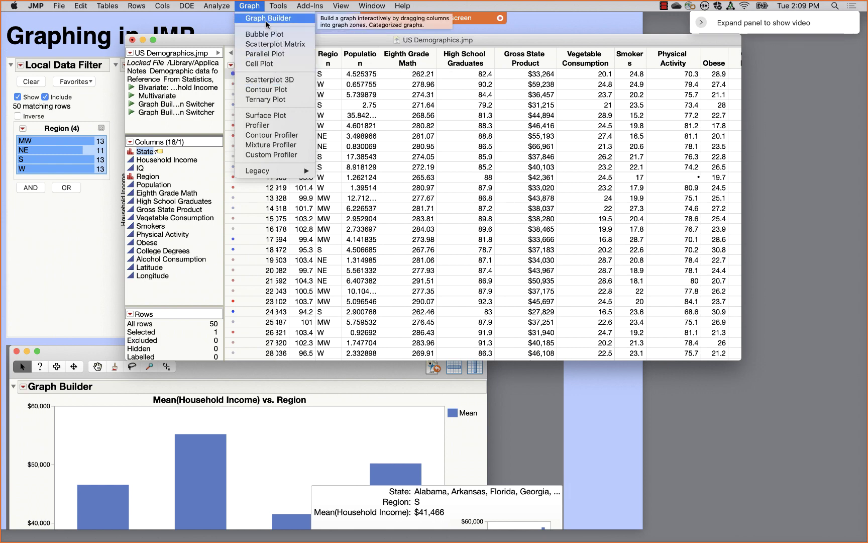
- Launch Graph Builder and drop Household Income on the Y axis to plot every state as a point
click(265, 19)
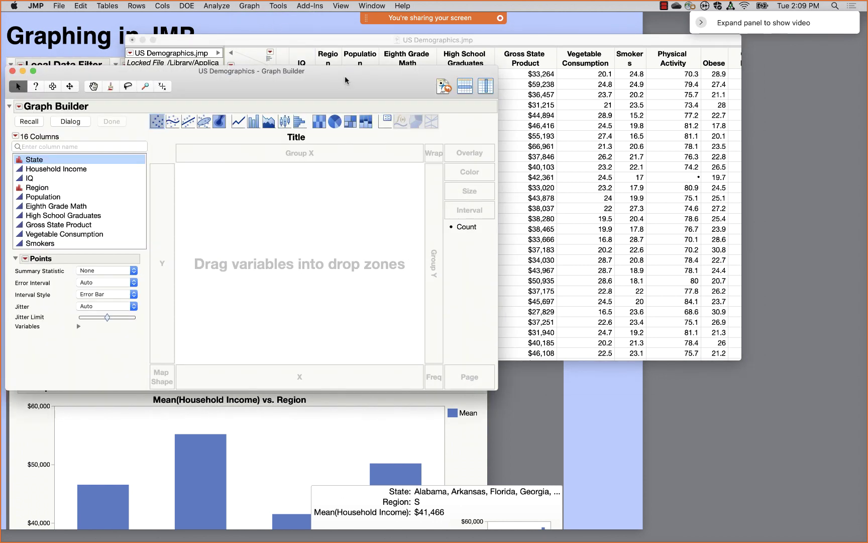
drag(345, 76, 462, 46)
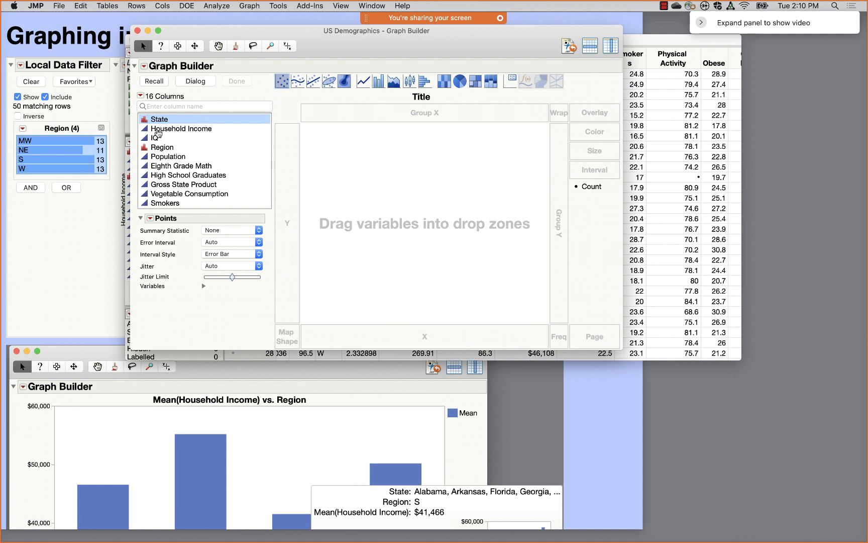
click(157, 130)
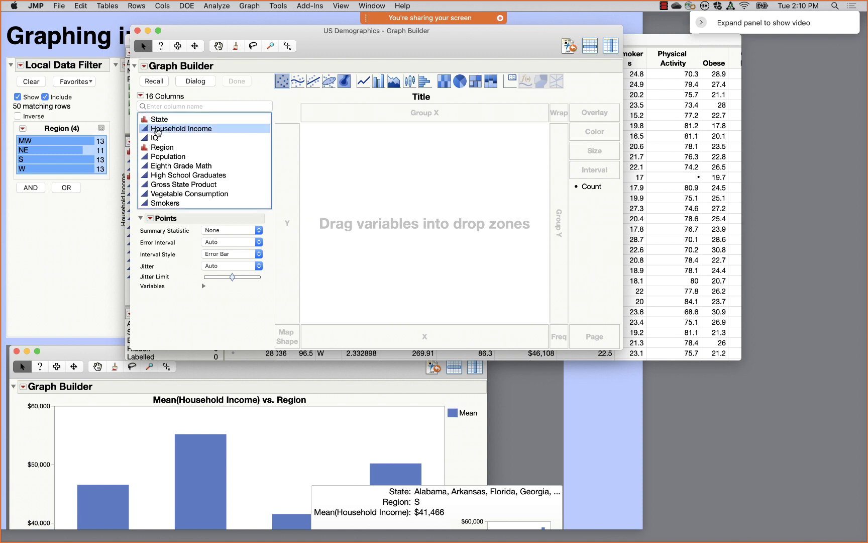
drag(157, 131, 287, 181)
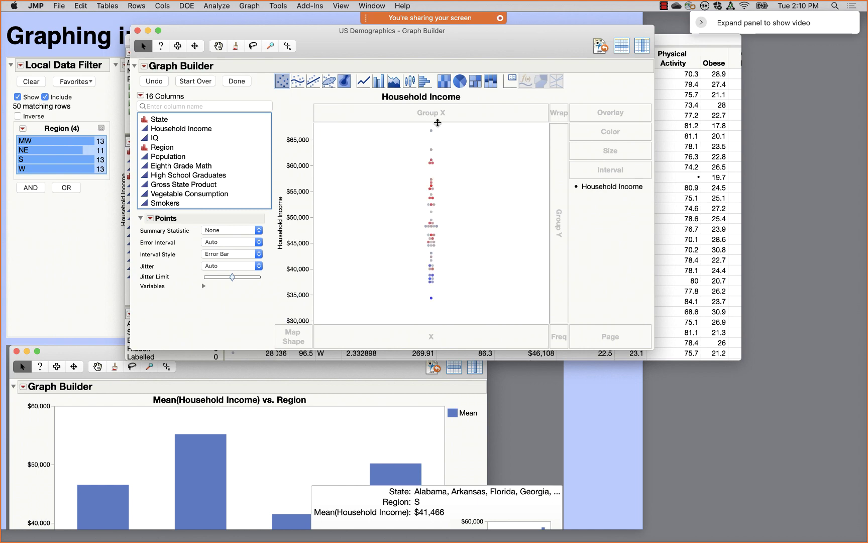
drag(525, 44, 710, 110)
click(258, 76)
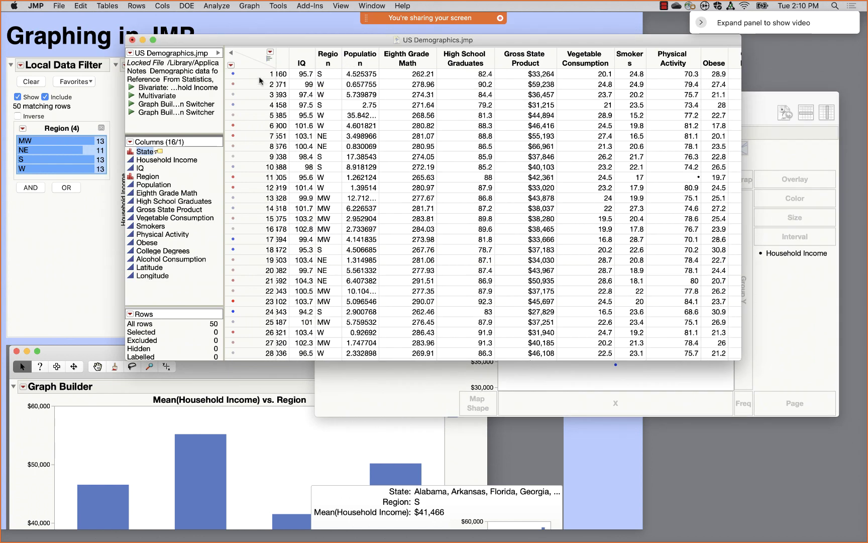
click(251, 74)
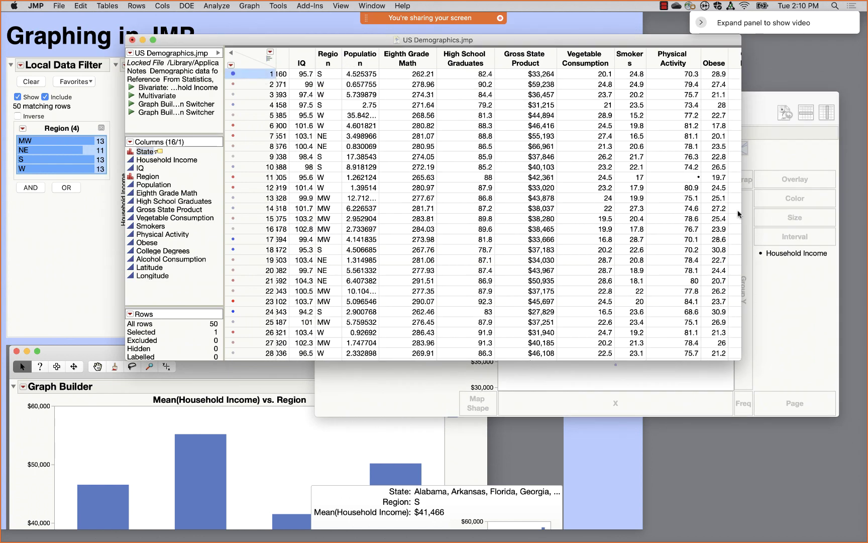
click(800, 301)
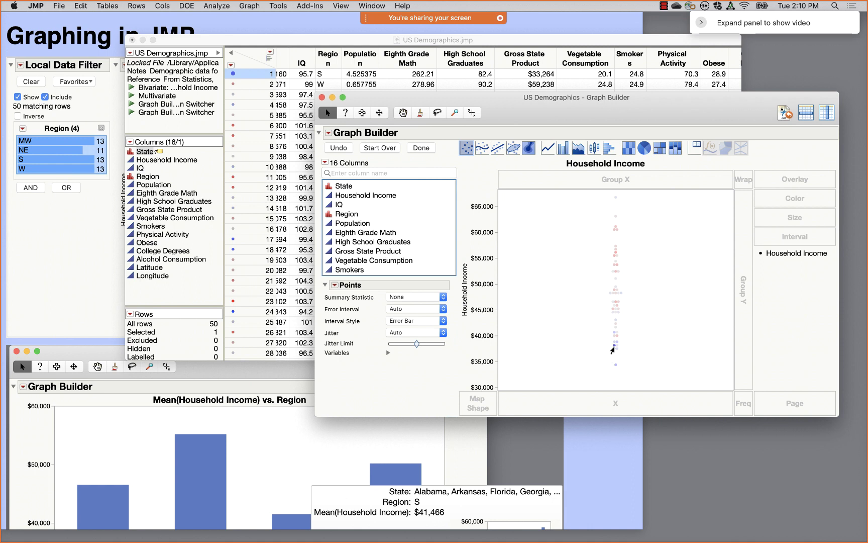
mouse_move(612, 348)
click(571, 272)
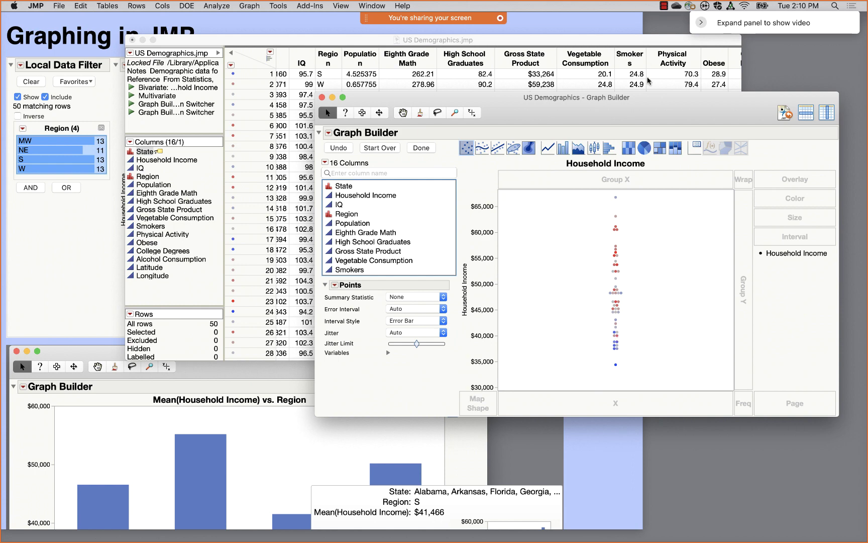
drag(652, 109, 583, 61)
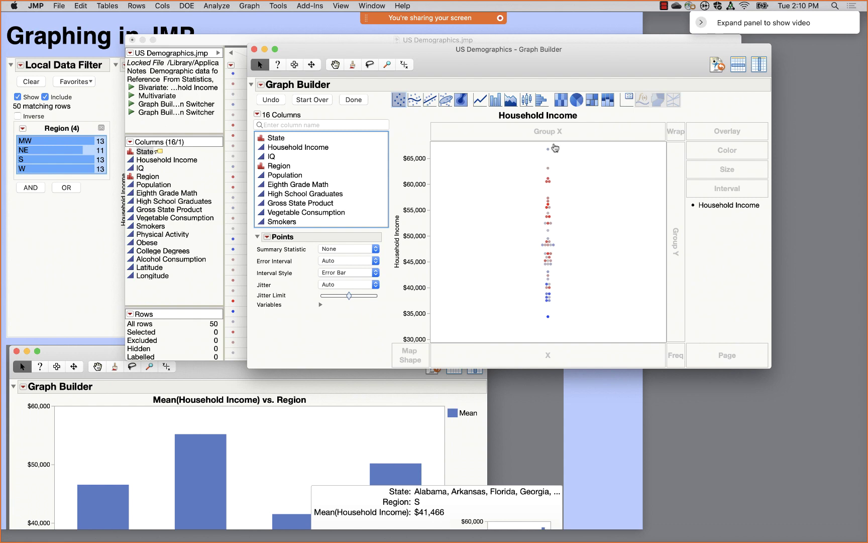
mouse_move(612, 50)
mouse_down()
mouse_move(627, 63)
mouse_move(623, 51)
mouse_up()
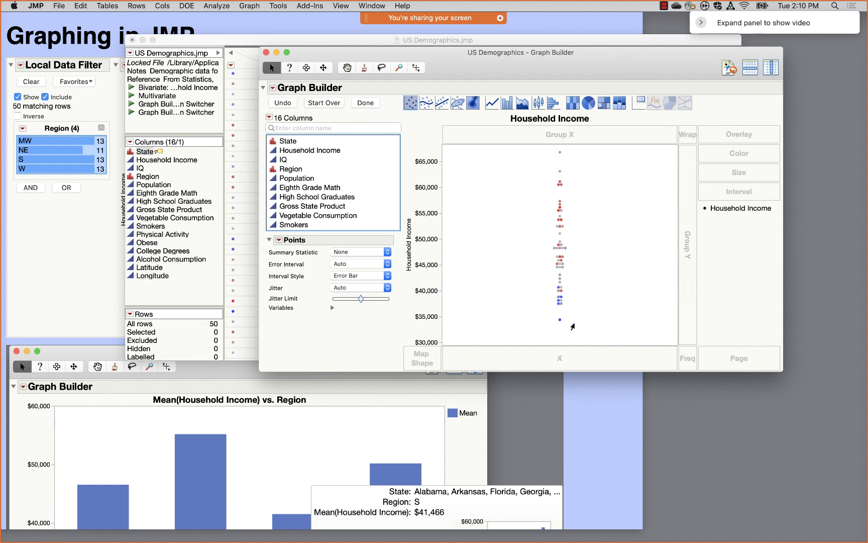
drag(647, 53, 639, 39)
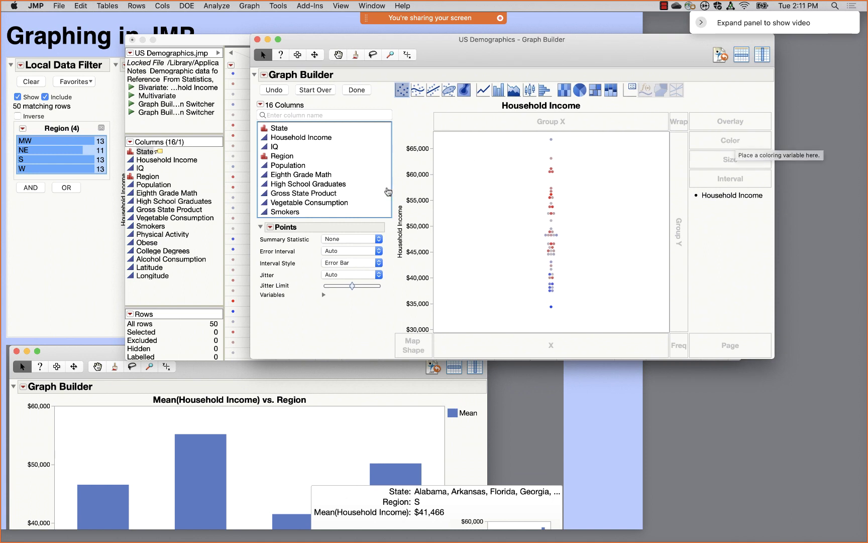
click(314, 203)
- Color the Household Income points by Vegetable Consumption using the White to Green theme
drag(313, 203, 714, 141)
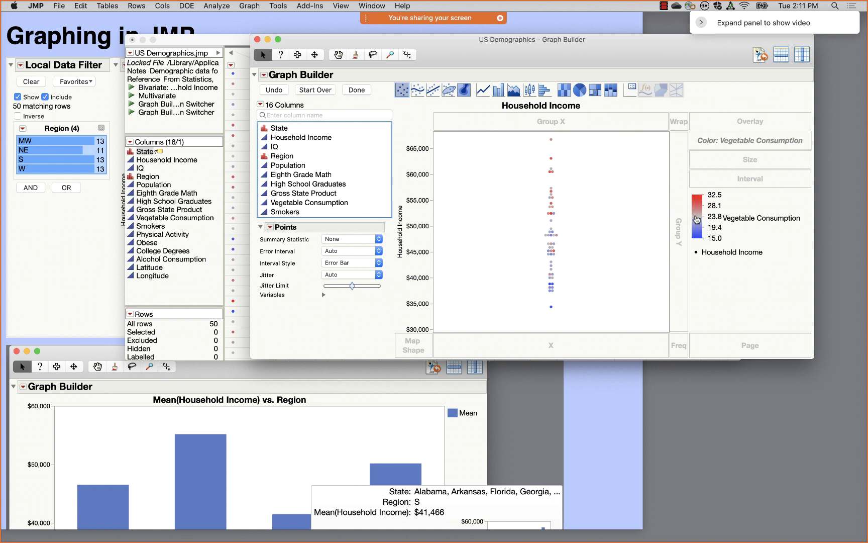
double_click(697, 219)
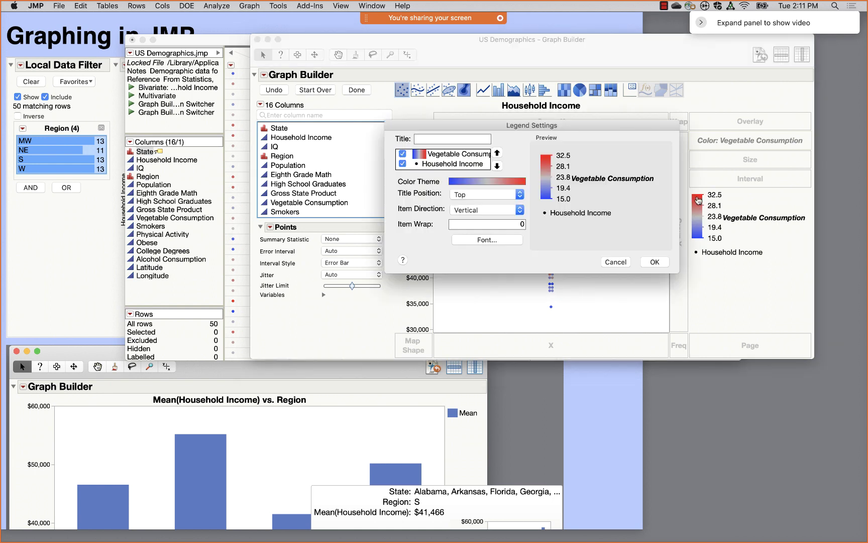
click(495, 184)
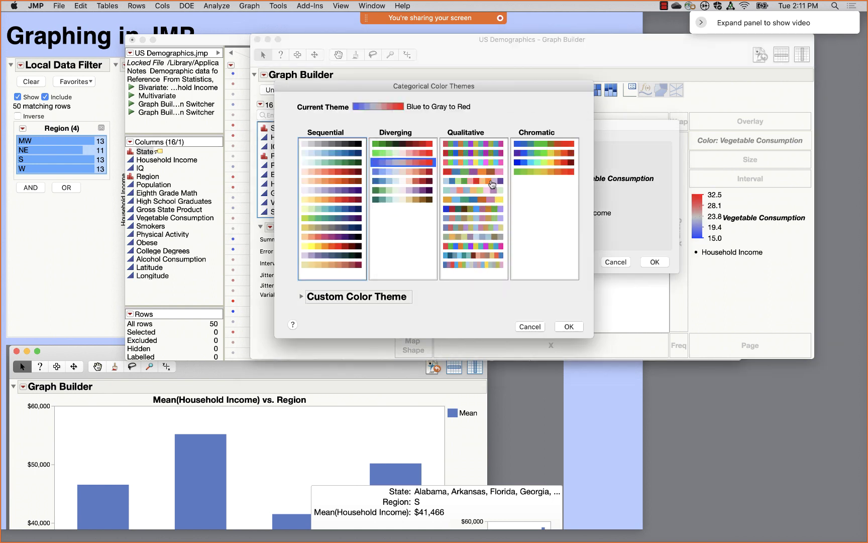
click(336, 163)
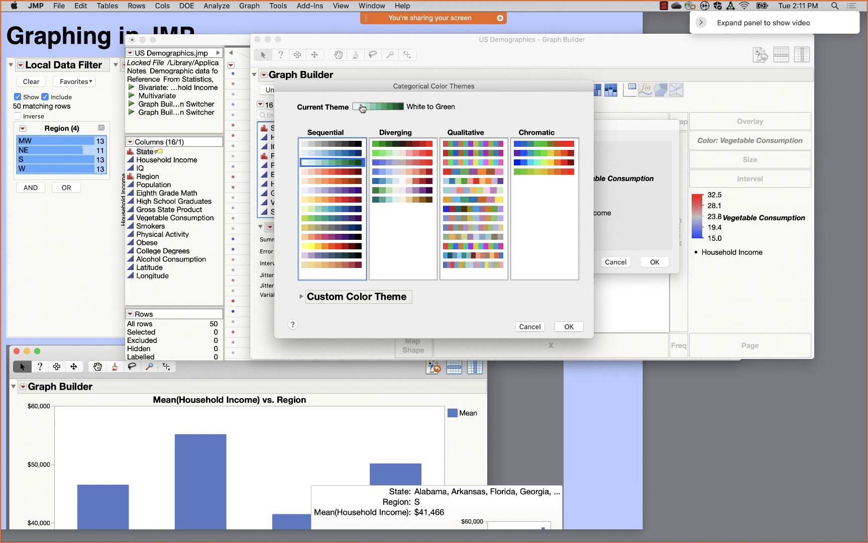
click(568, 327)
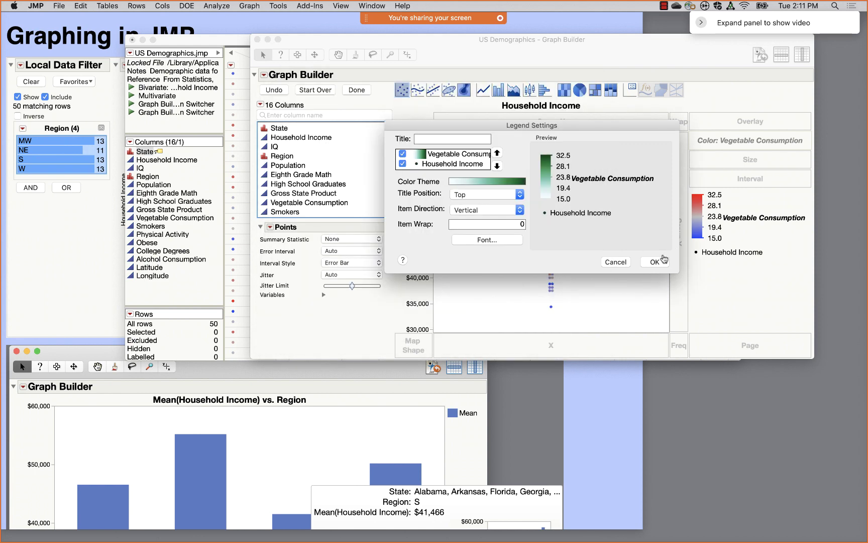
click(655, 262)
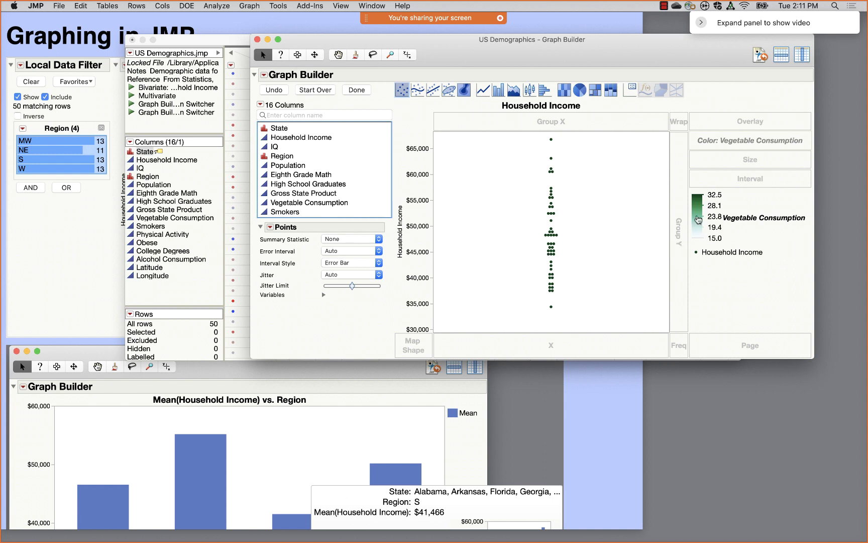
- Leave the legend settings unchanged and drag Vegetable Consumption out of the Color zone
double_click(703, 218)
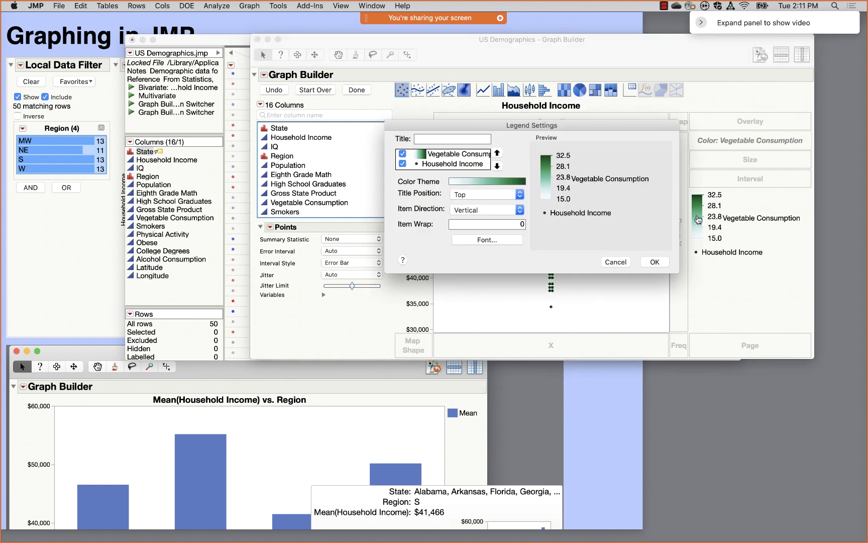
click(480, 183)
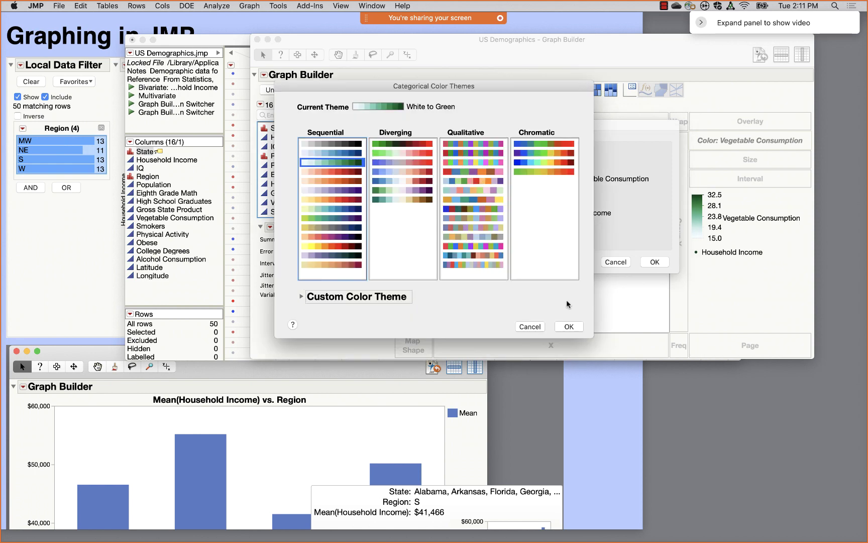
click(535, 327)
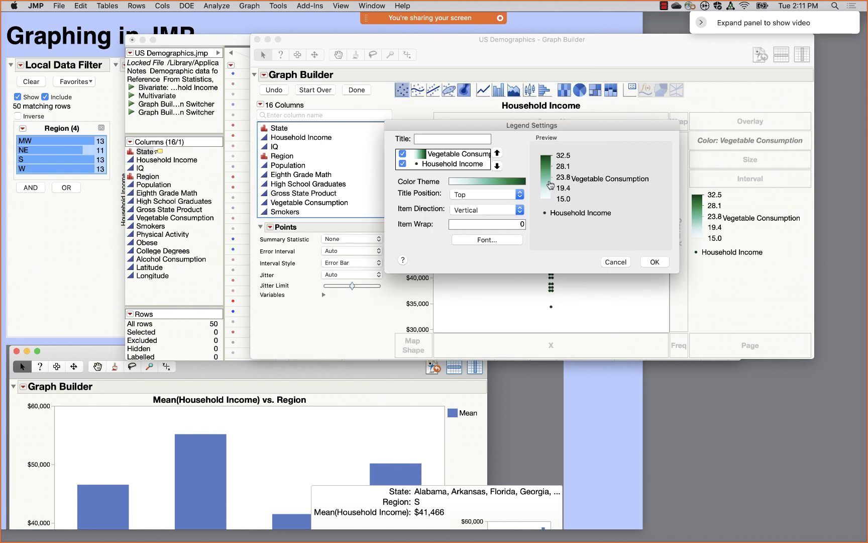
click(418, 159)
right_click(419, 158)
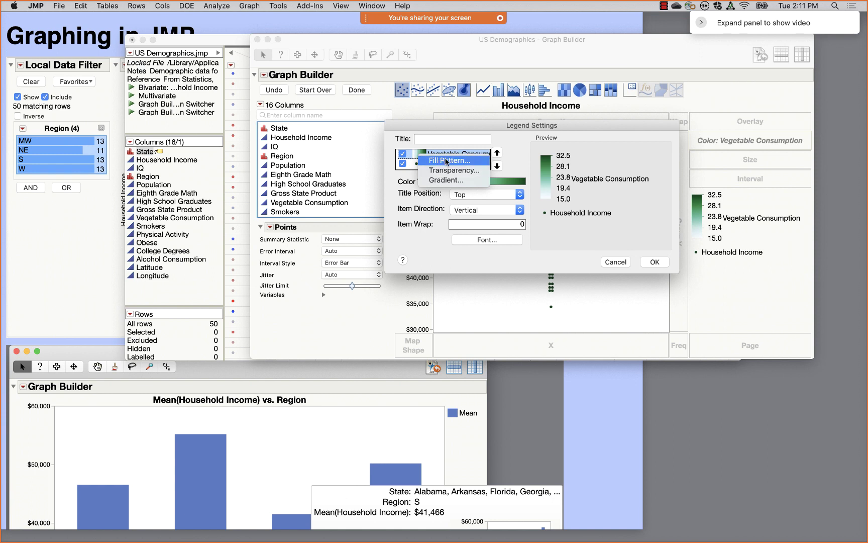
click(618, 257)
click(615, 261)
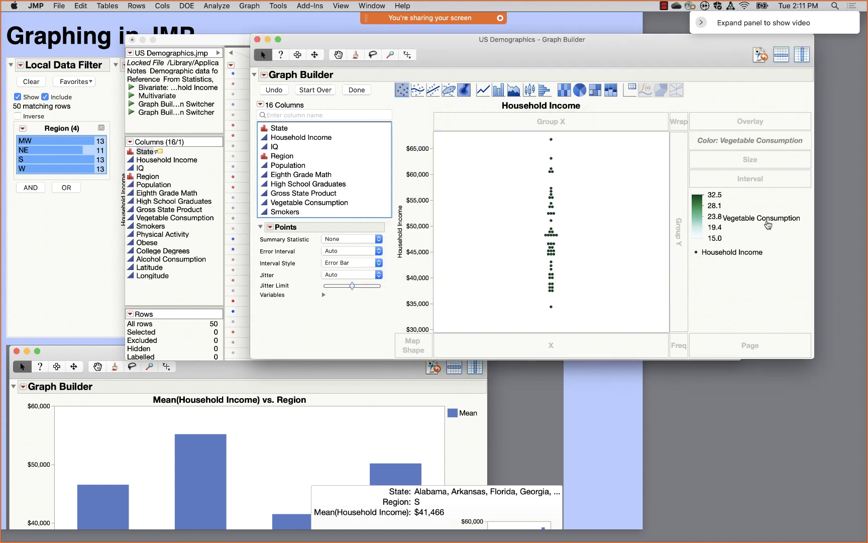
drag(751, 141, 383, 99)
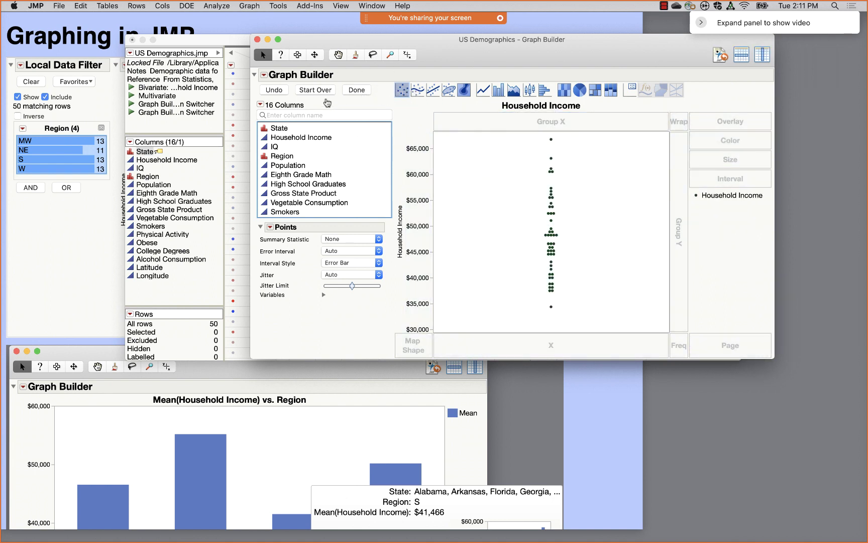
- Start Over, put Household Income on the Y axis, and move the Graph Builder window aside
click(316, 90)
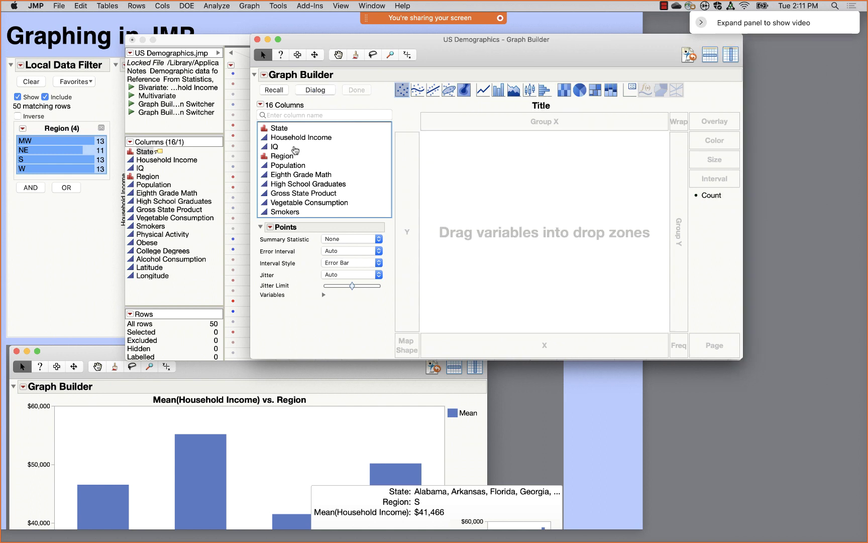
click(284, 139)
shift+click(291, 146)
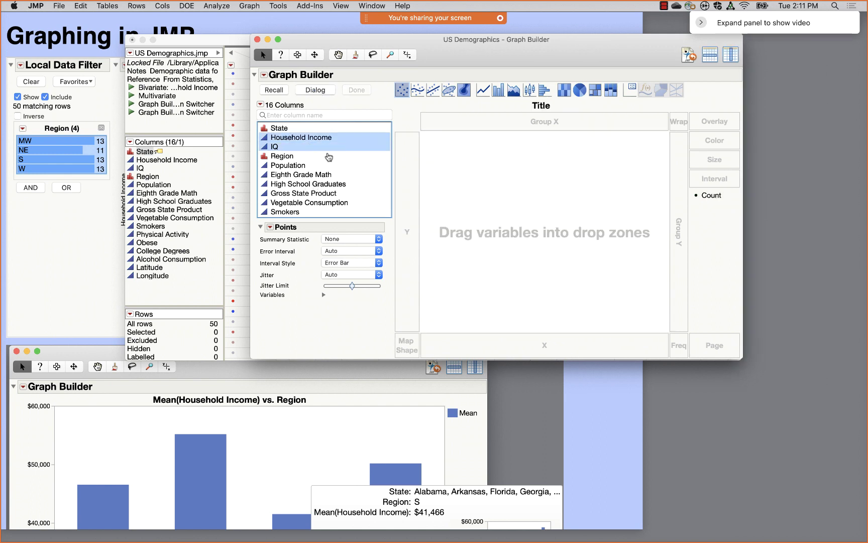
drag(312, 137, 407, 222)
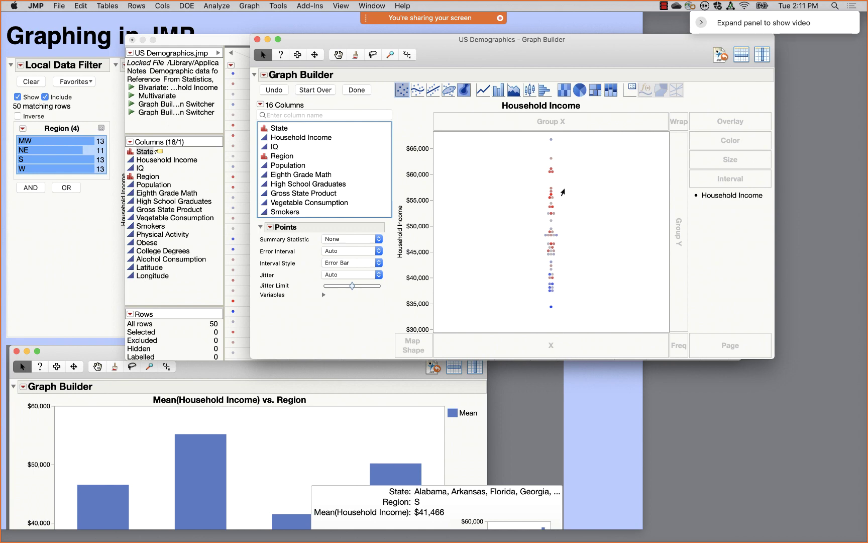
drag(555, 50, 680, 63)
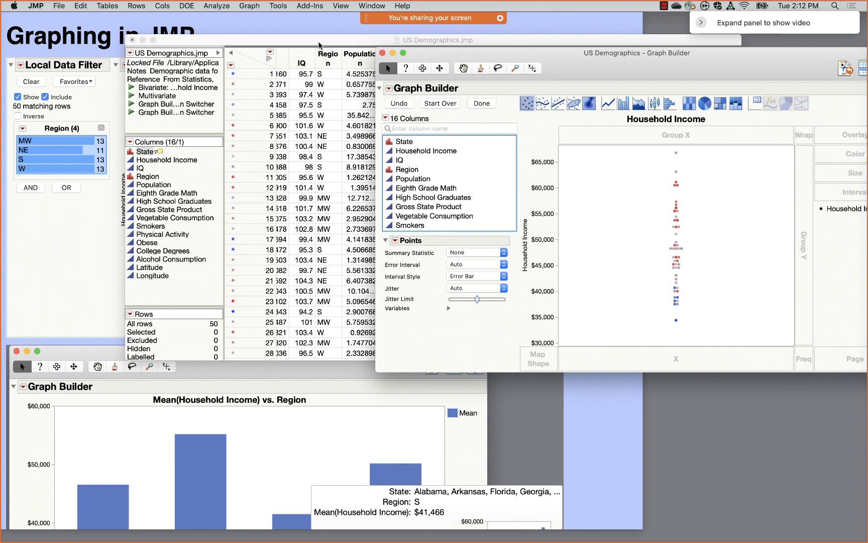
- Bring the data table forward, then begin and cancel colouring rows by High School Graduates
drag(319, 45, 274, 43)
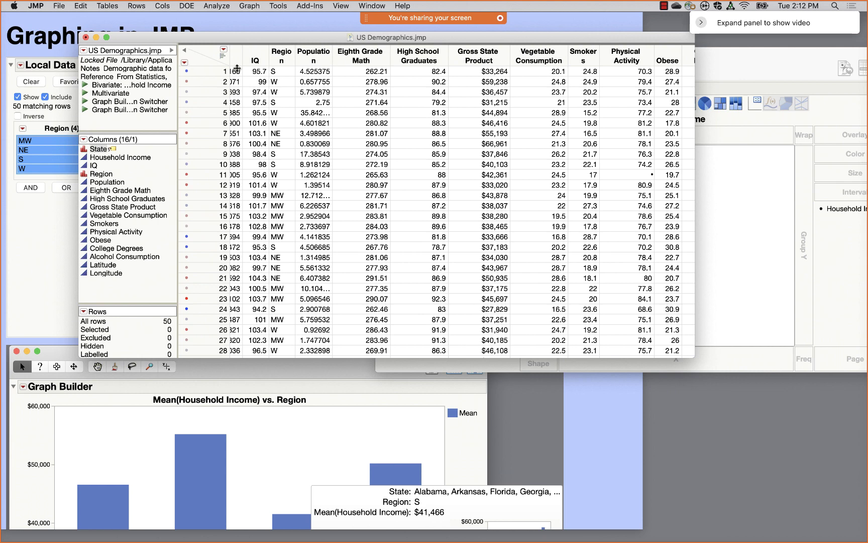
click(417, 53)
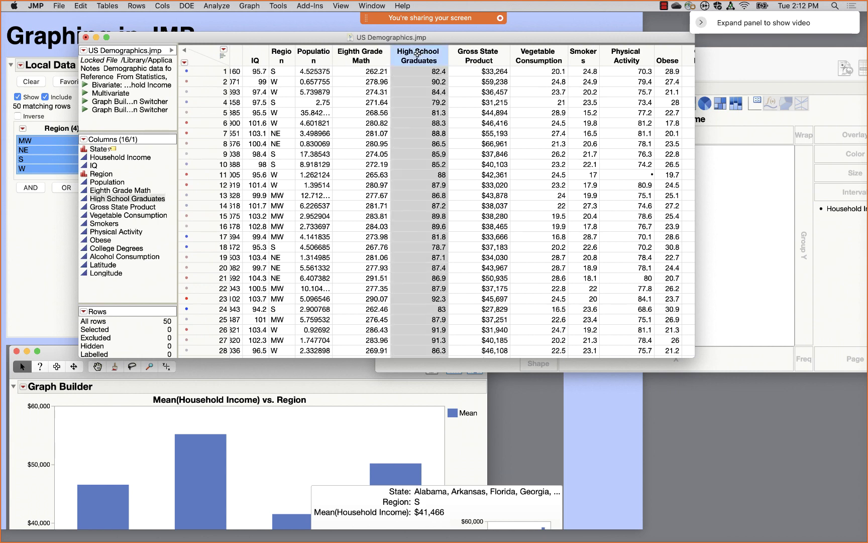
click(136, 6)
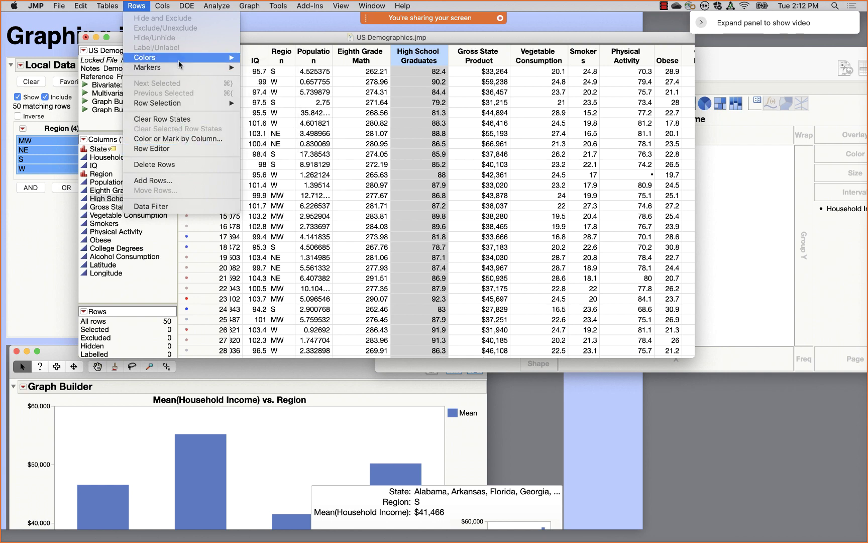
click(181, 139)
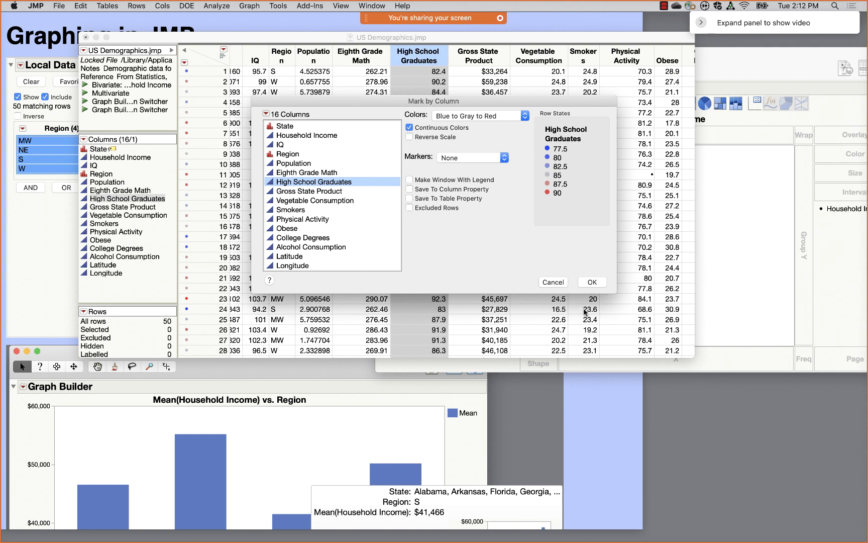
click(556, 284)
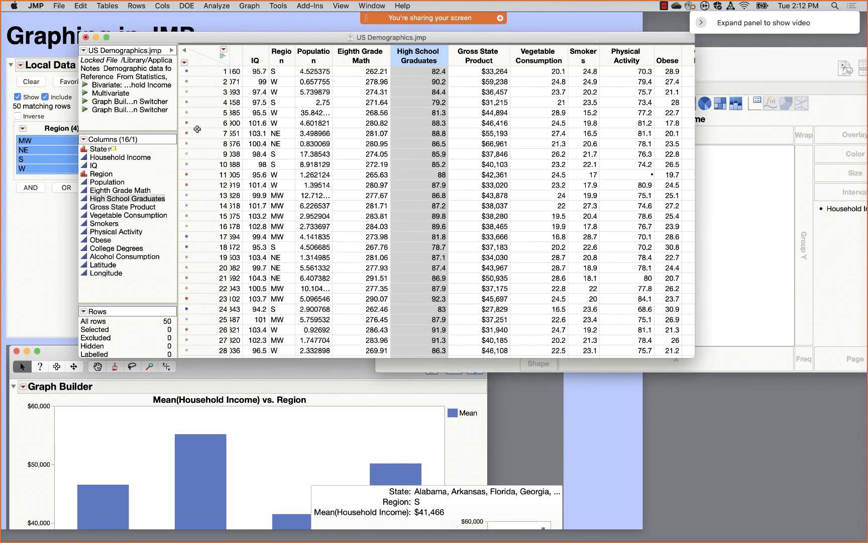
- Clear Row States from the table's corner menu so the graph points turn plain black
right_click(192, 61)
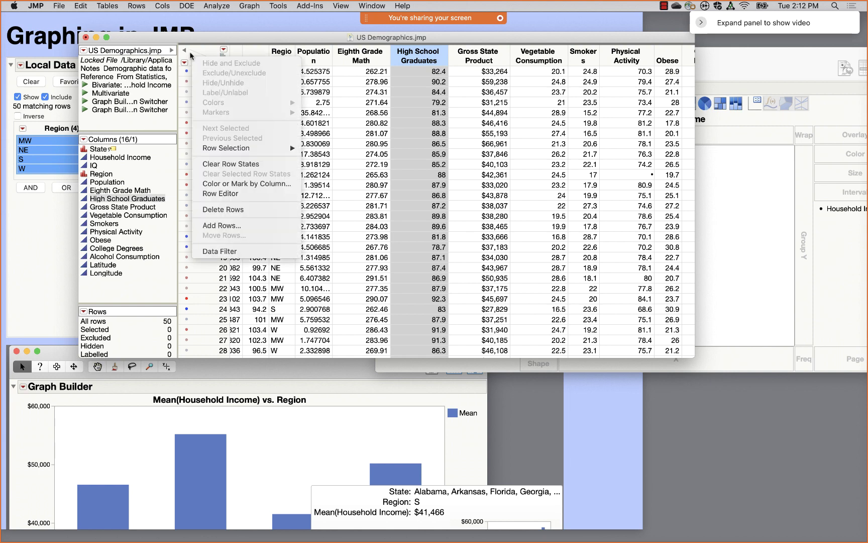
click(192, 58)
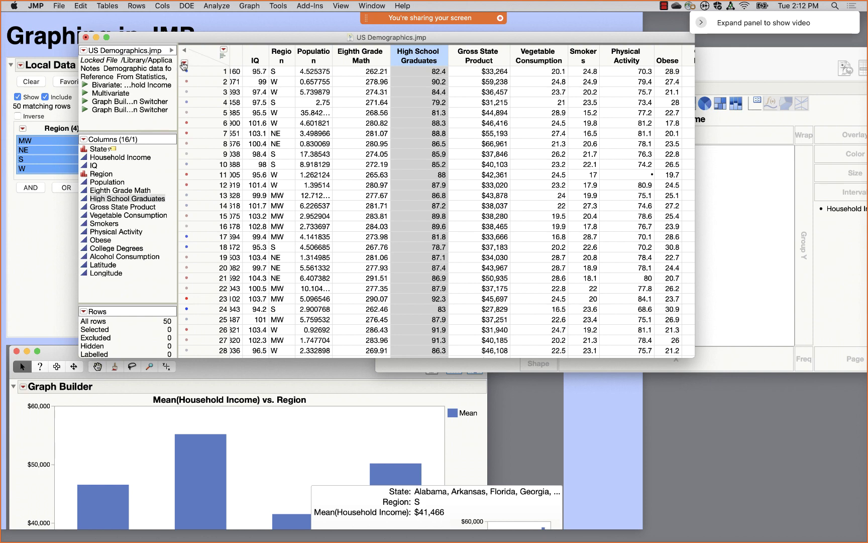
click(184, 65)
click(207, 60)
click(222, 58)
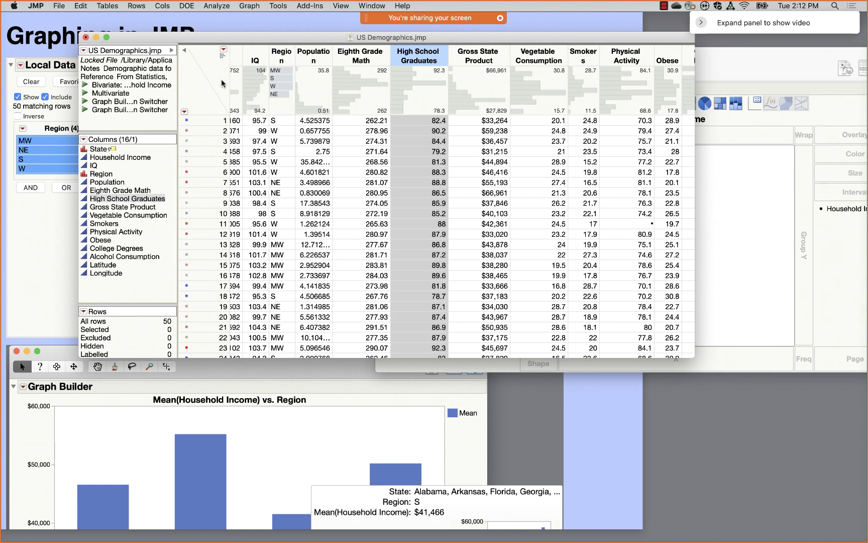
click(221, 60)
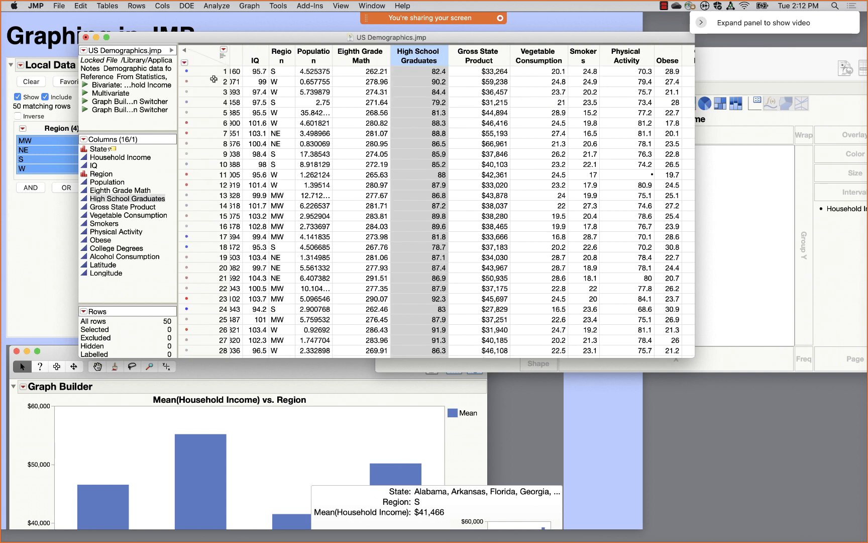
right_click(199, 58)
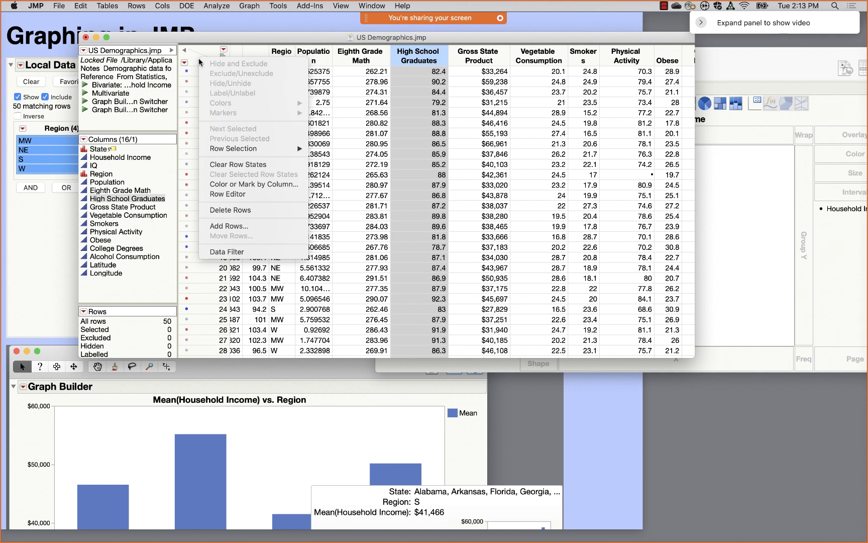
click(267, 164)
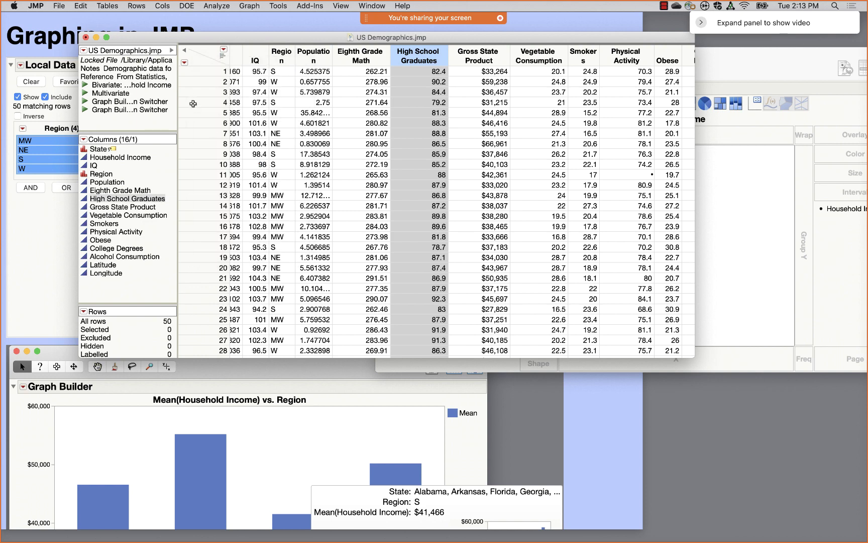
click(746, 234)
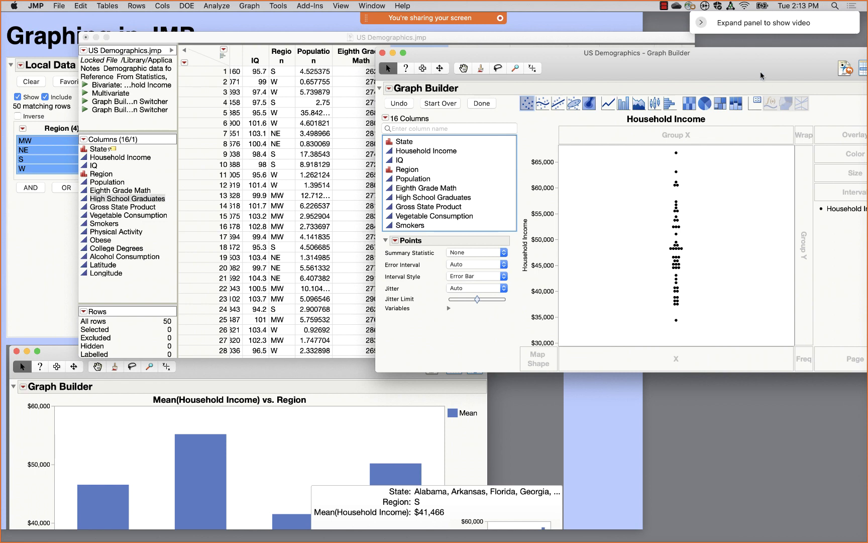
- Shift and stretch the Household Income axis to about $35,000–$70,000 so the points spread out
drag(771, 66, 584, 52)
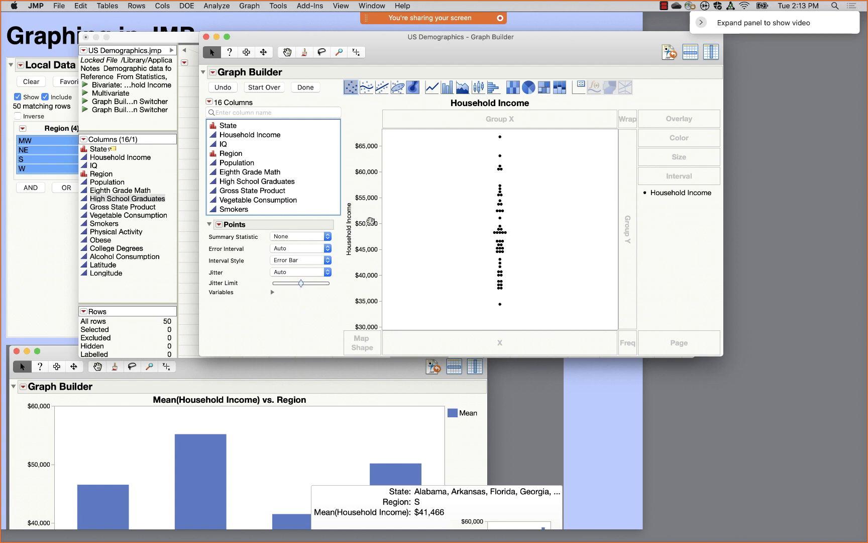
mouse_move(371, 221)
mouse_down()
mouse_move(372, 260)
mouse_move(369, 197)
mouse_move(367, 228)
mouse_up()
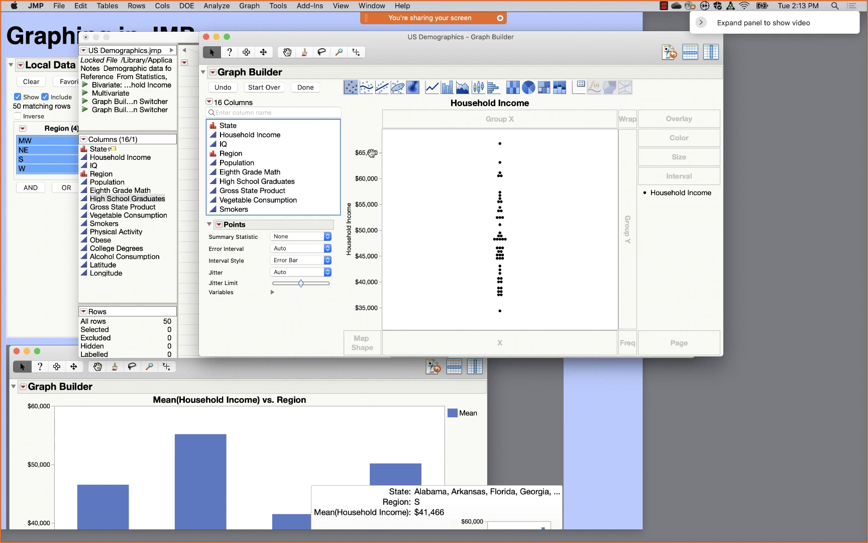
mouse_move(372, 153)
mouse_down()
mouse_move(370, 112)
mouse_move(369, 160)
mouse_up()
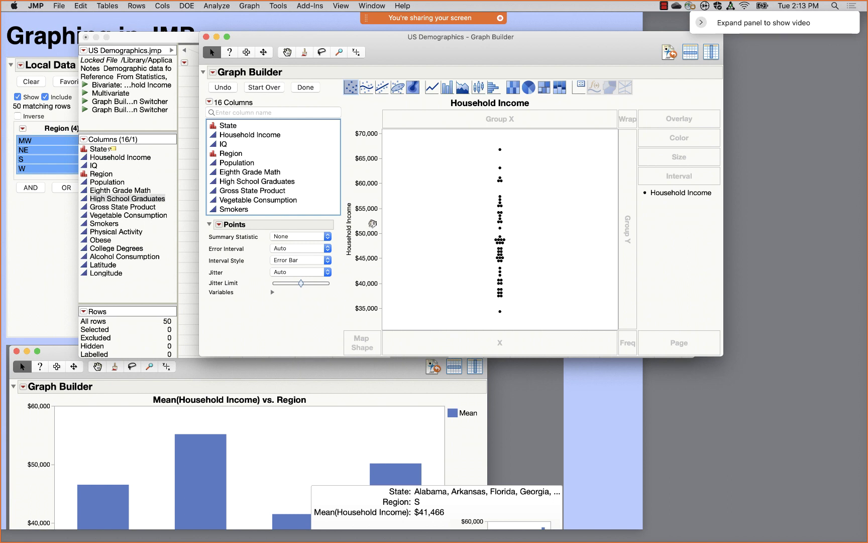
- Open Y Axis Settings for Household Income, check its $30,671–$70,910 range and keep the Linear scale
double_click(372, 223)
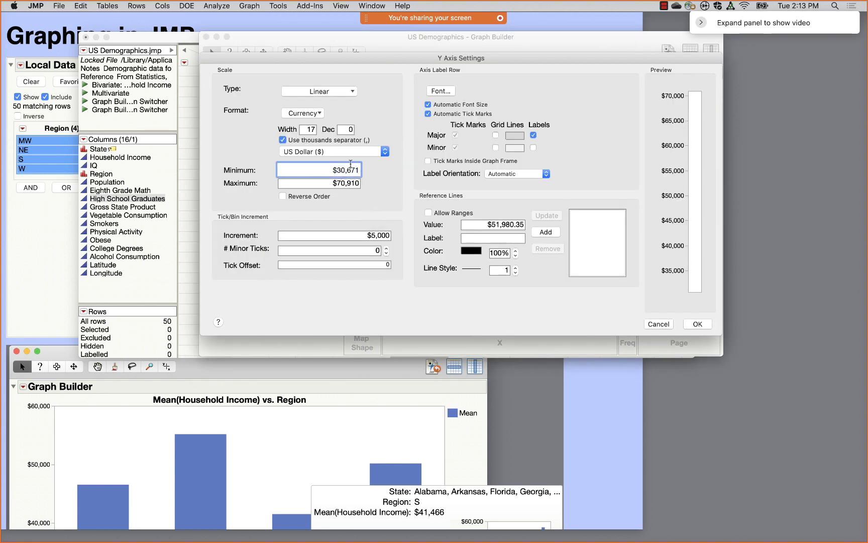
click(348, 183)
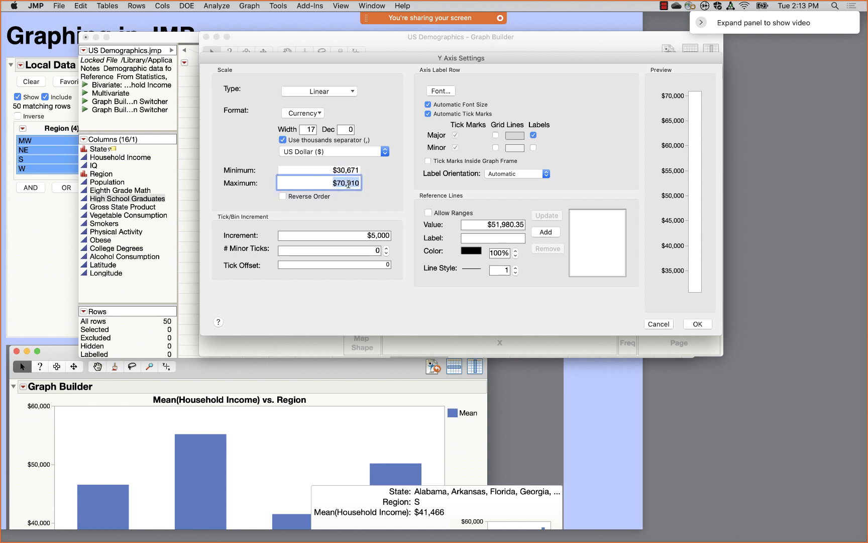
click(335, 92)
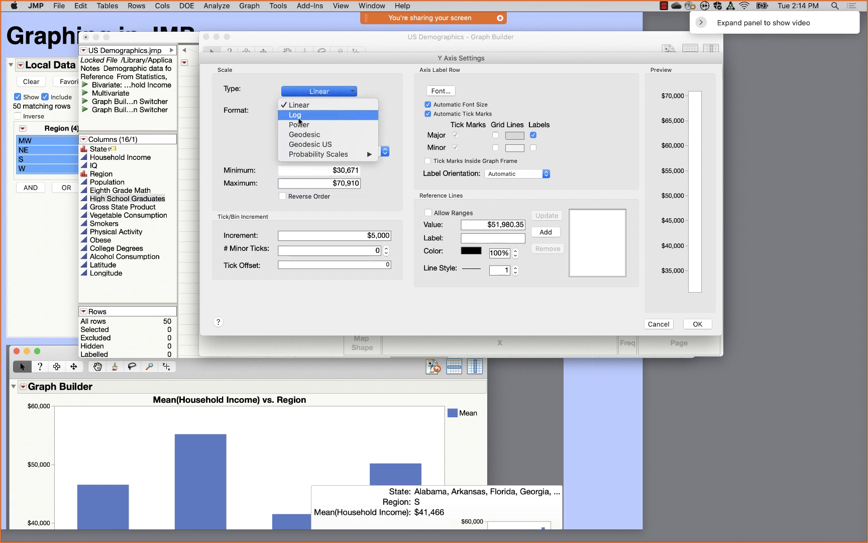
click(380, 91)
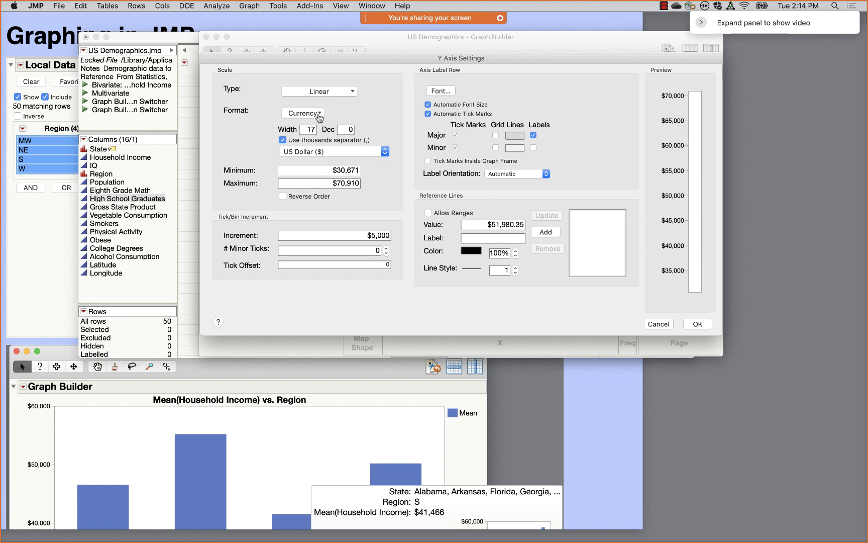
drag(465, 57, 447, 322)
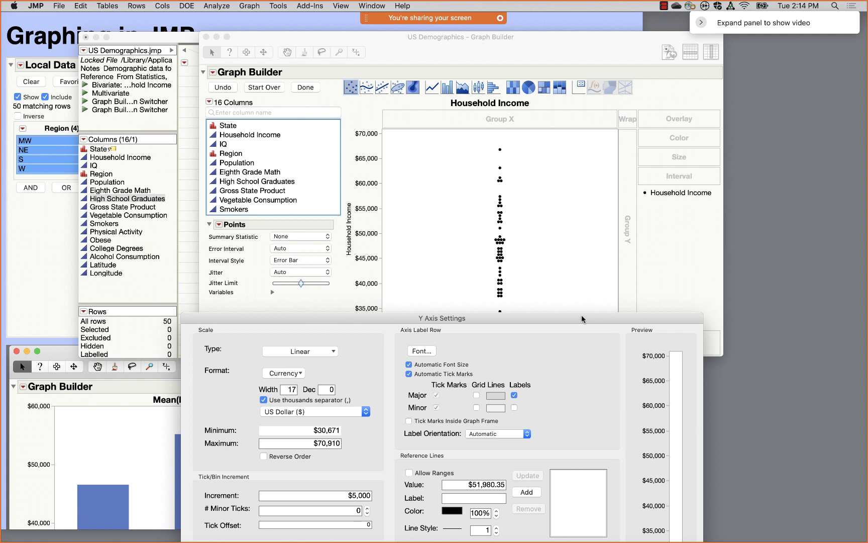
- Give the Household Income axis $10,000 increments, one minor tick and major grid lines, and apply
drag(582, 314, 602, 102)
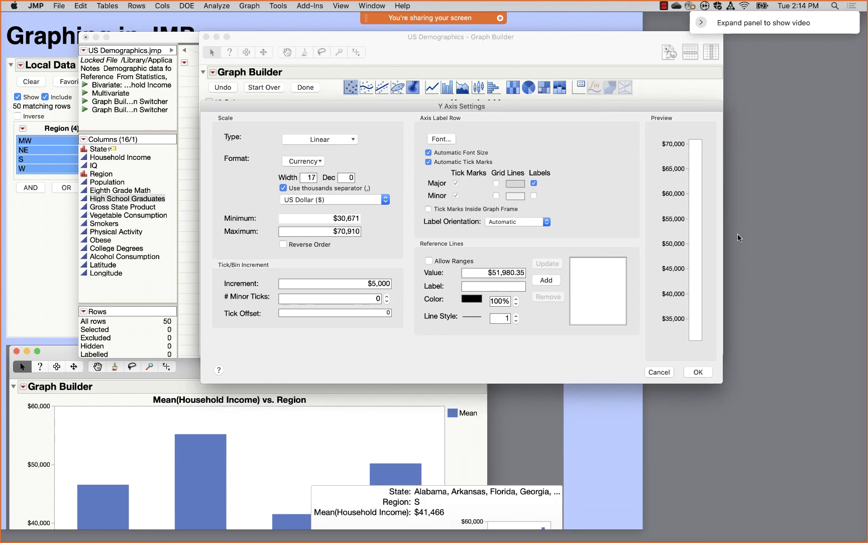
mouse_move(709, 129)
mouse_down()
mouse_move(634, 297)
mouse_move(706, 324)
mouse_move(704, 128)
mouse_up()
click(496, 183)
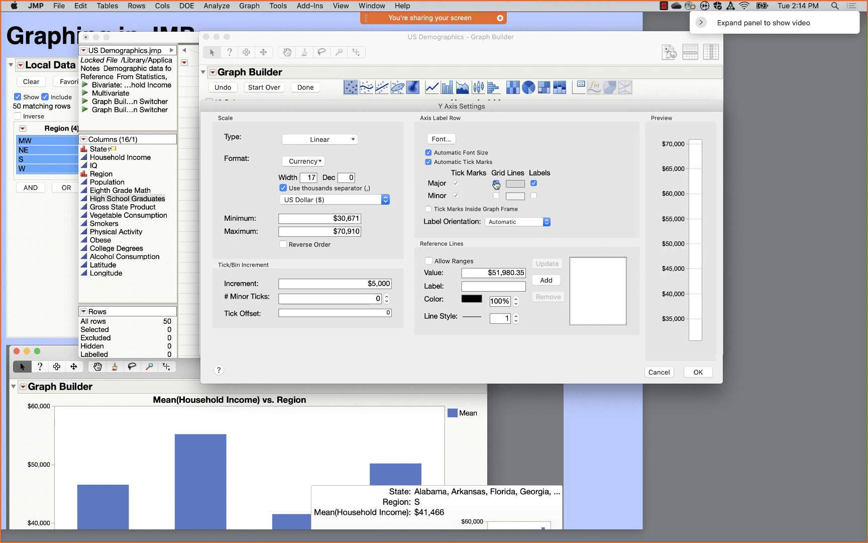
double_click(375, 282)
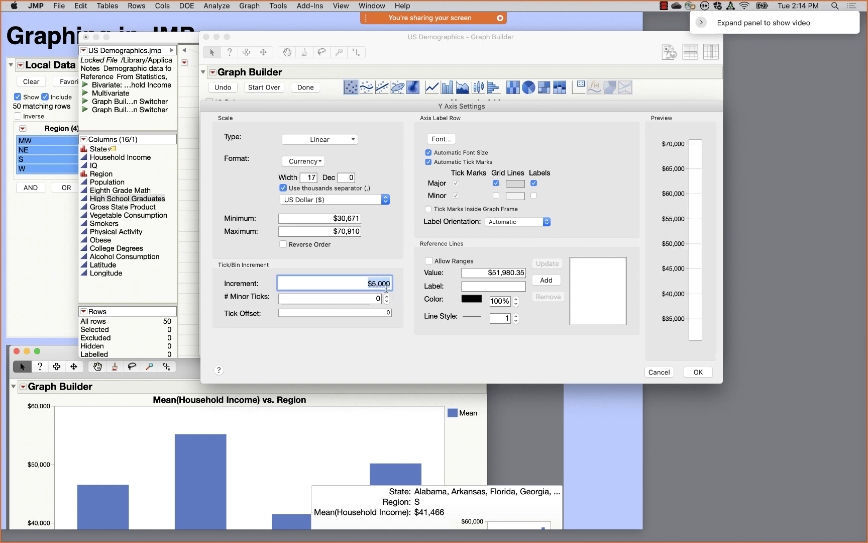
click(377, 283)
key(BackSpace)
text(10)
click(400, 305)
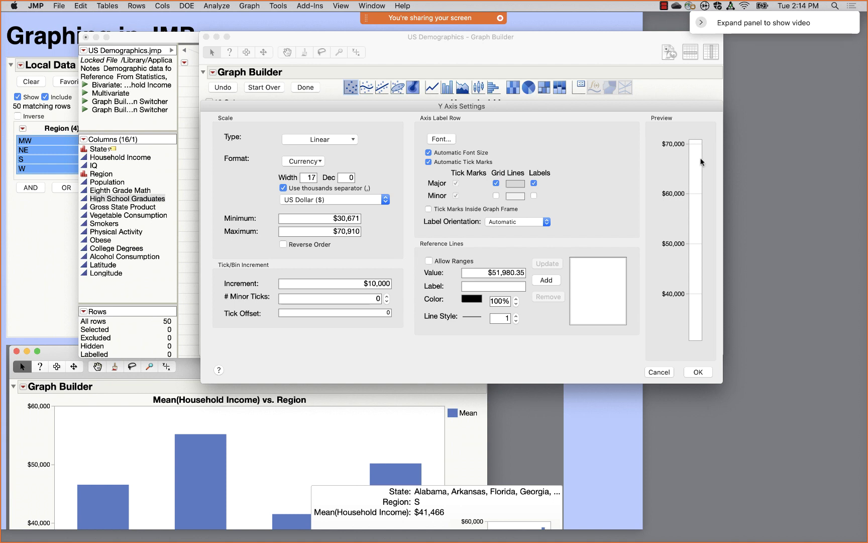
drag(709, 141, 709, 131)
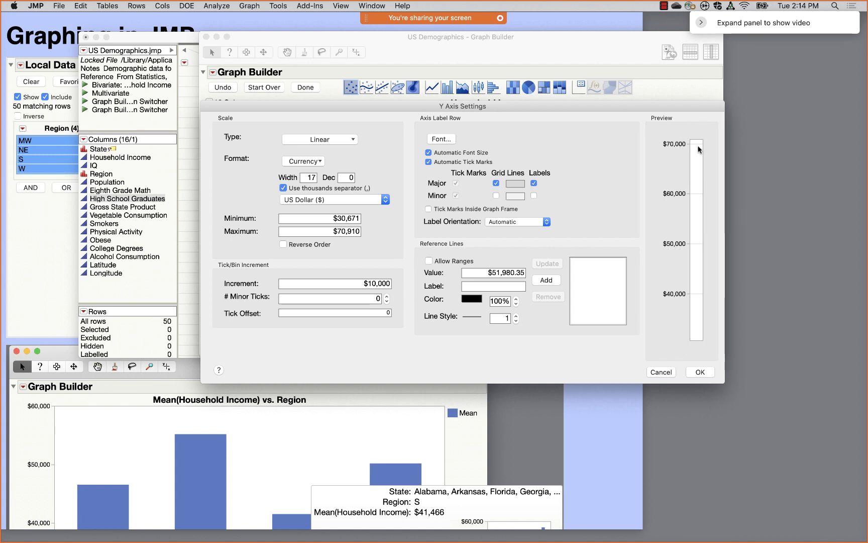
click(386, 298)
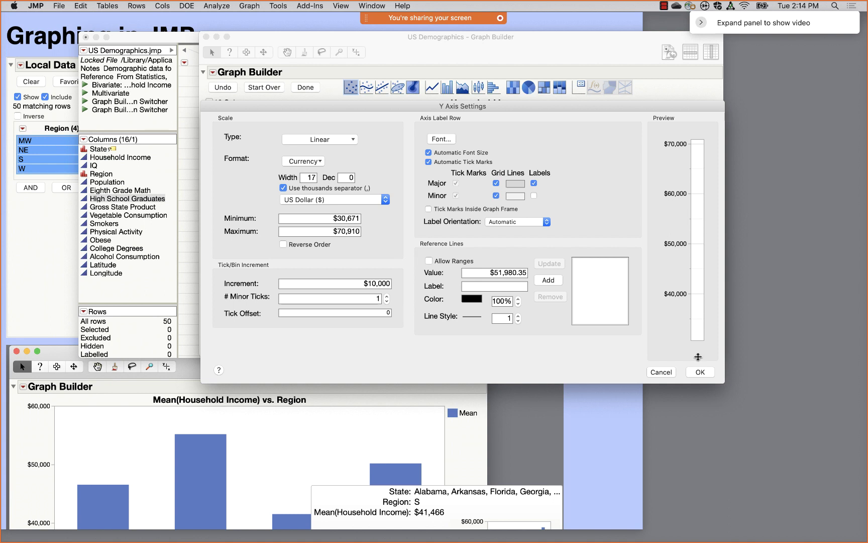
click(701, 373)
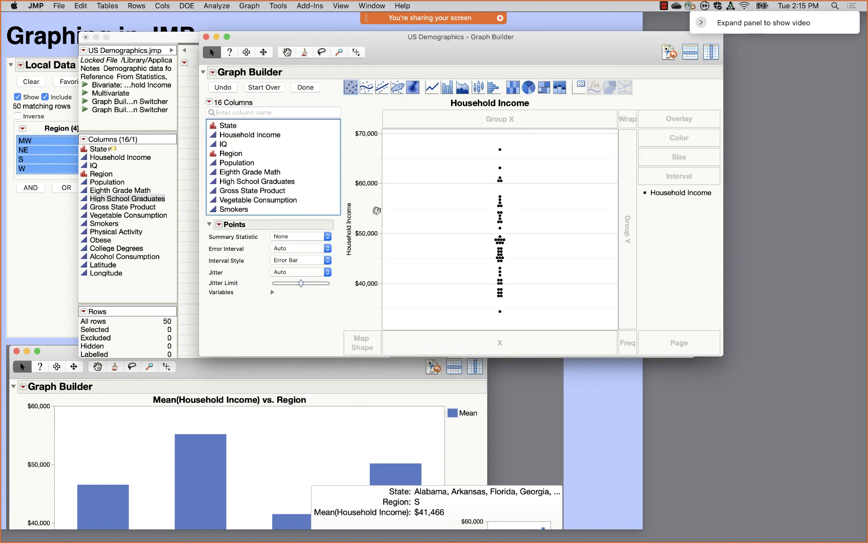
- Turn off the y-axis major and minor grid lines, extend the axis to $30,000, and enlarge the graph
right_click(376, 209)
double_click(371, 209)
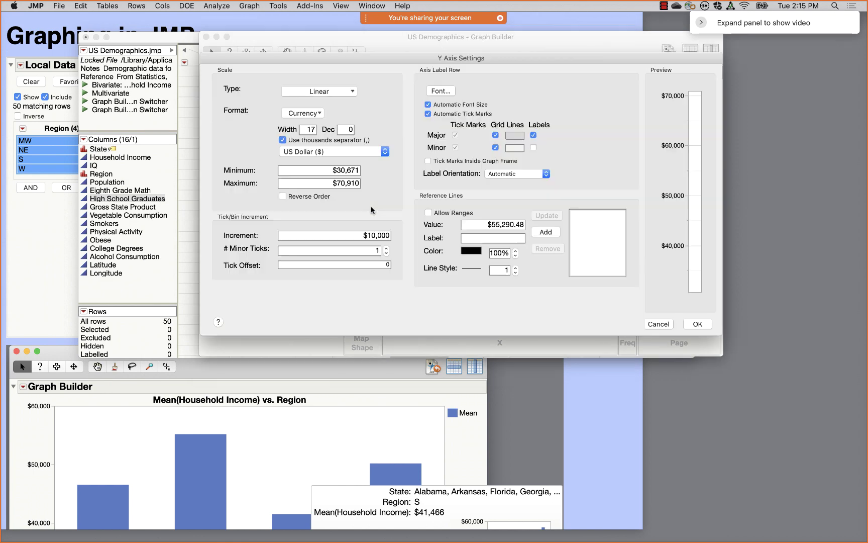
click(495, 134)
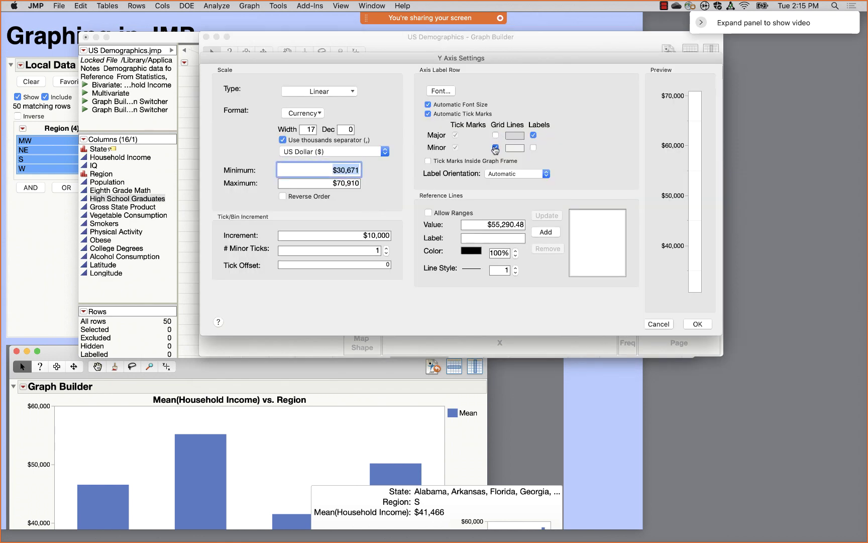
click(495, 148)
click(698, 324)
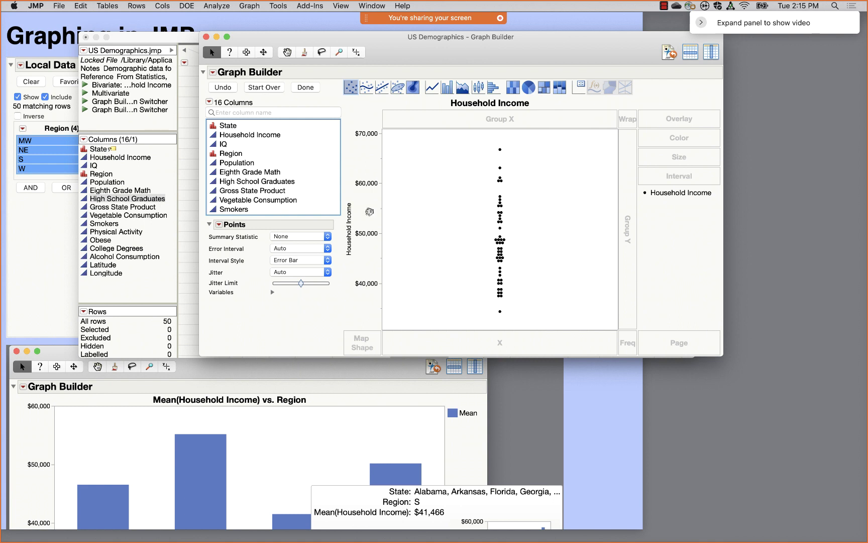
drag(372, 149, 374, 209)
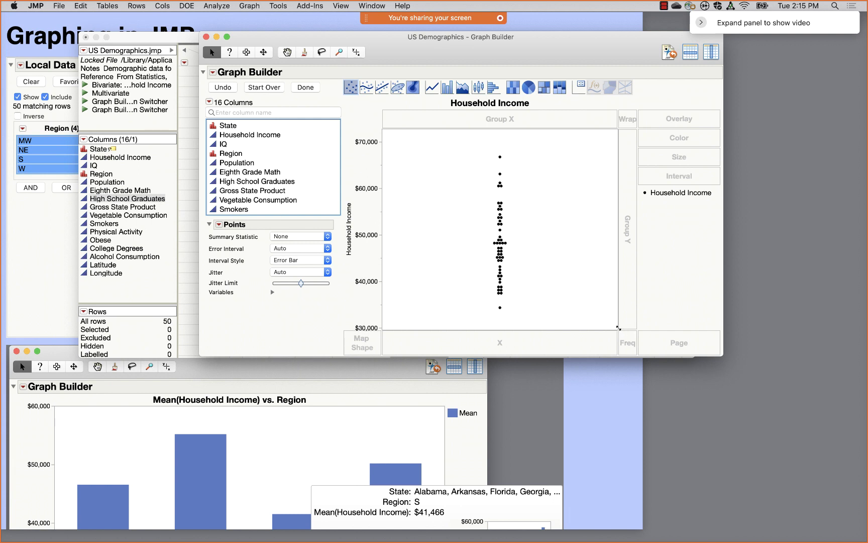
drag(617, 329, 714, 387)
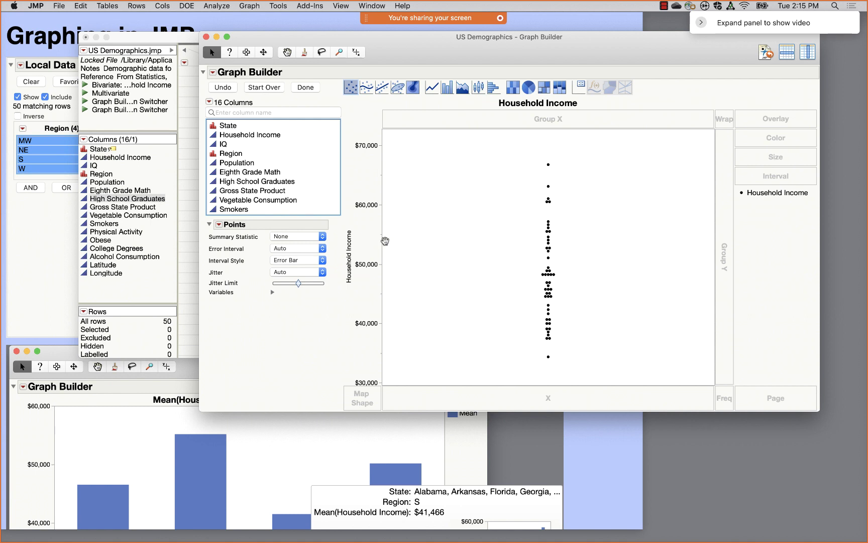
mouse_move(256, 330)
mouse_down()
mouse_move(321, 319)
mouse_move(312, 207)
mouse_move(217, 210)
mouse_move(221, 312)
mouse_move(297, 318)
mouse_up()
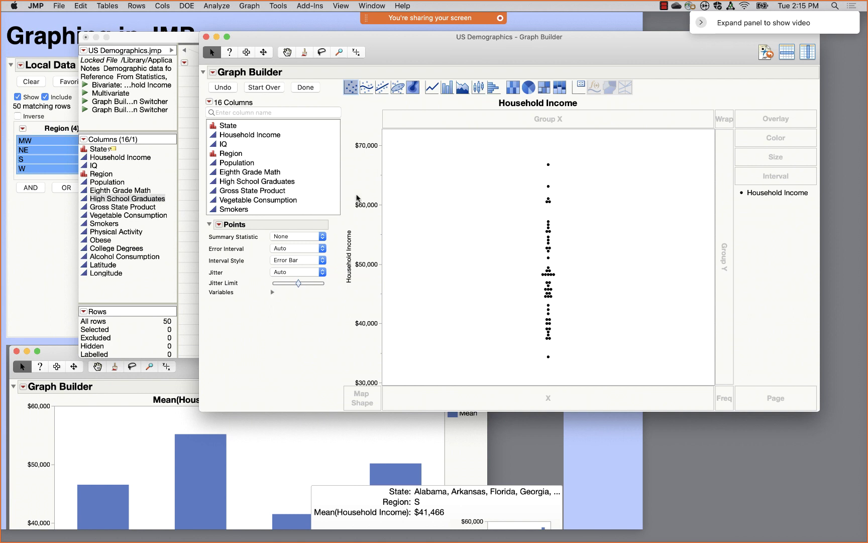
mouse_move(354, 75)
mouse_down()
mouse_move(337, 89)
mouse_move(355, 100)
mouse_up()
drag(449, 92, 512, 190)
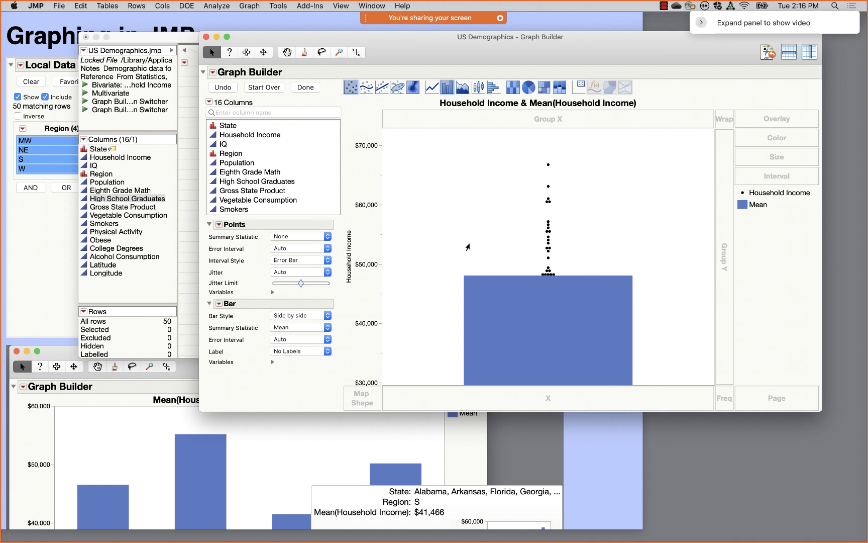
right_click(628, 238)
mouse_move(632, 239)
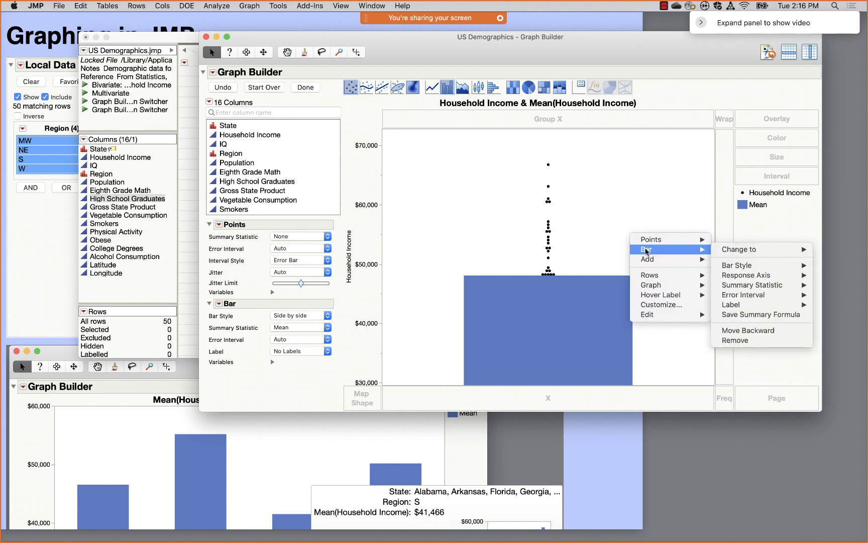
click(753, 330)
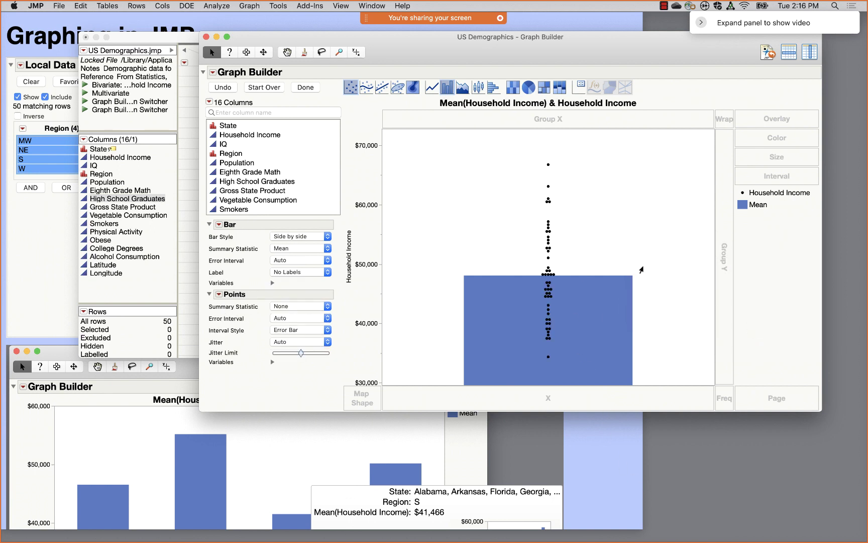
click(448, 91)
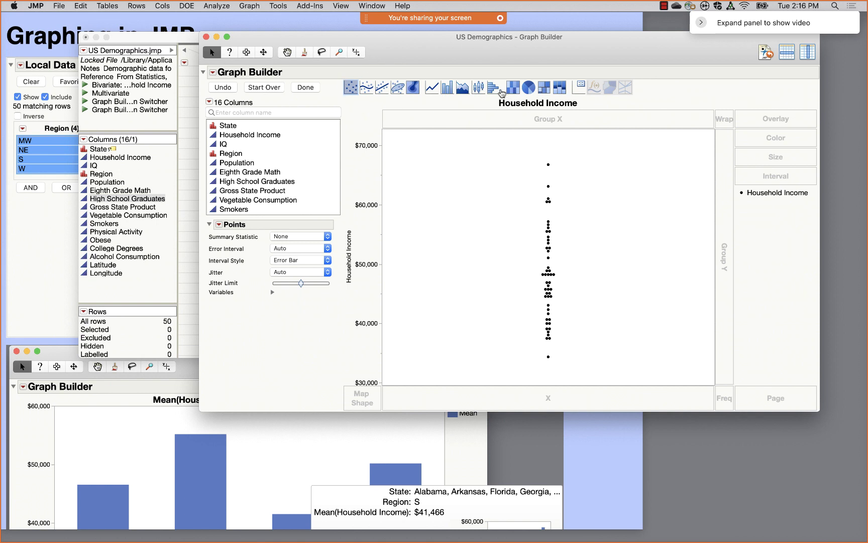
drag(495, 90, 465, 134)
drag(479, 90, 492, 161)
drag(431, 88, 465, 180)
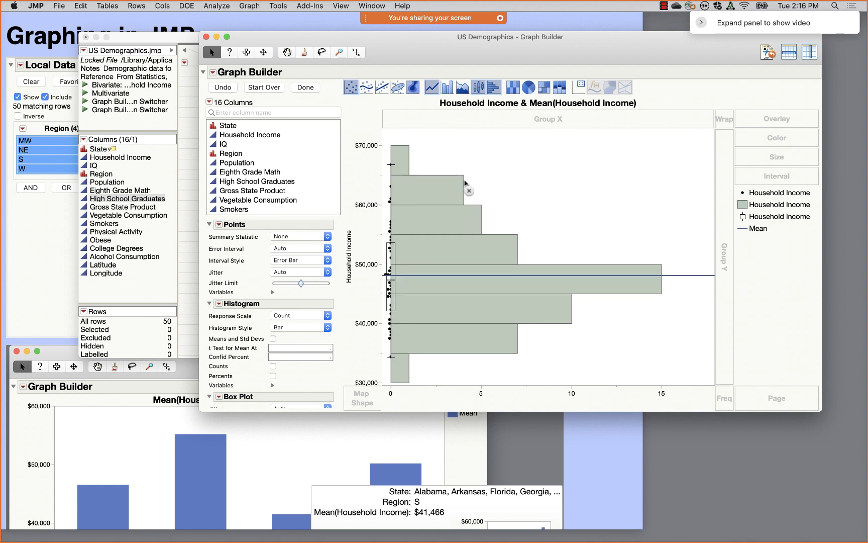
drag(464, 183, 465, 184)
click(224, 88)
click(223, 88)
click(223, 88)
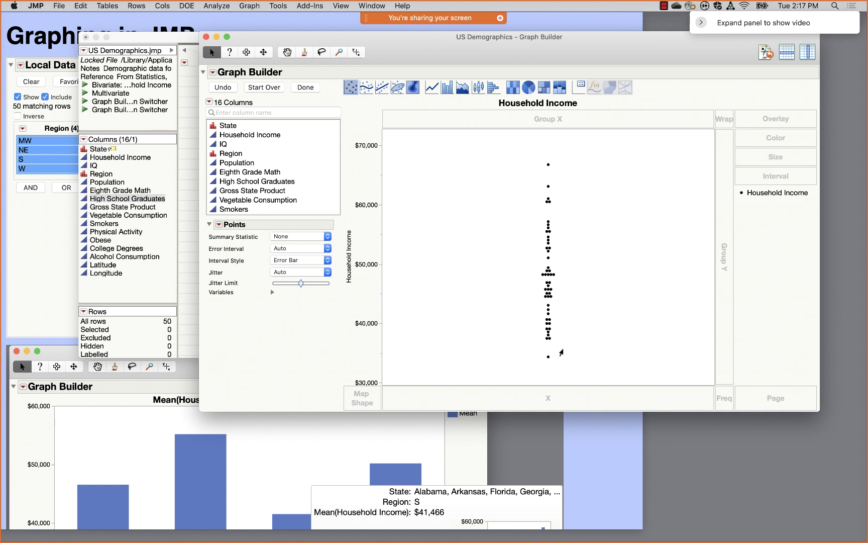
- Place Vegetable Consumption on the X axis against Household Income
click(250, 201)
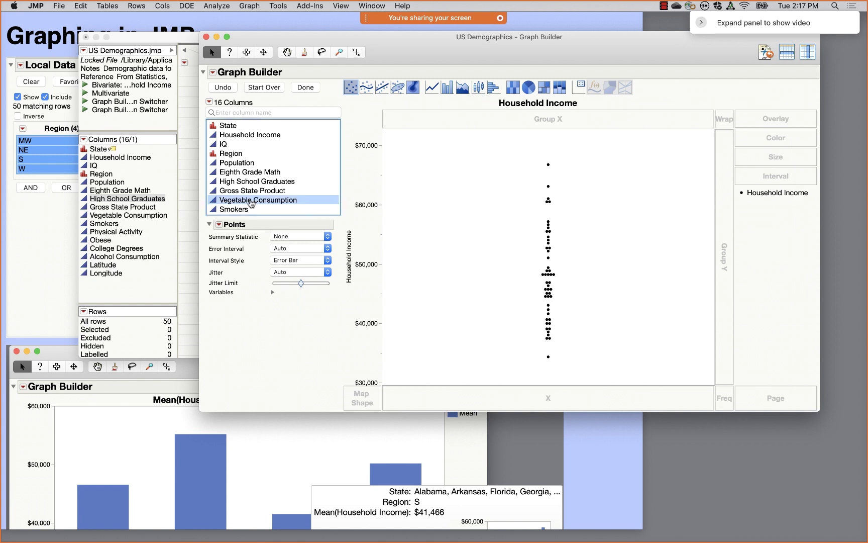
drag(251, 203, 522, 399)
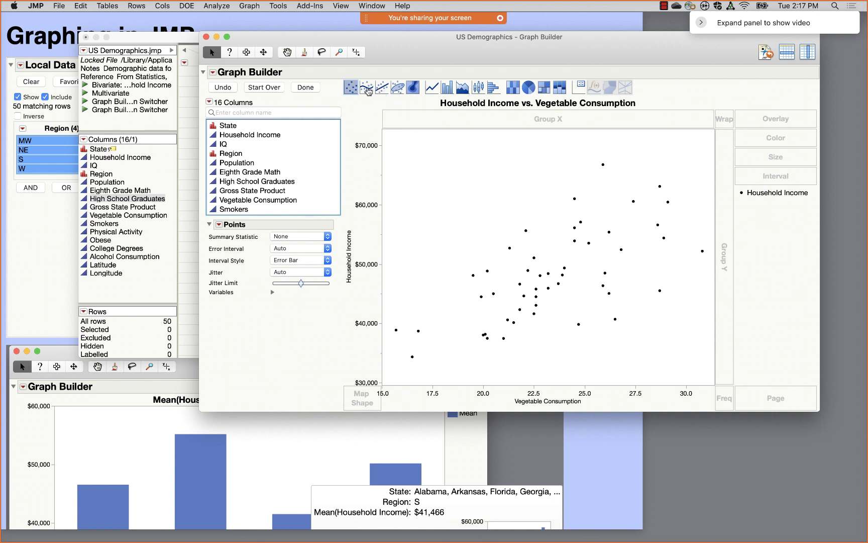
drag(367, 91, 461, 195)
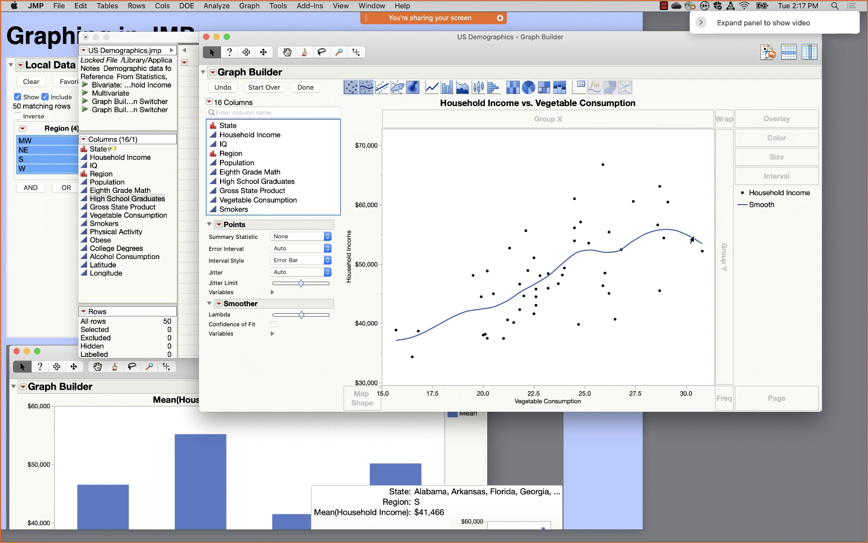
mouse_move(289, 341)
mouse_down()
mouse_move(317, 329)
mouse_move(199, 277)
mouse_up()
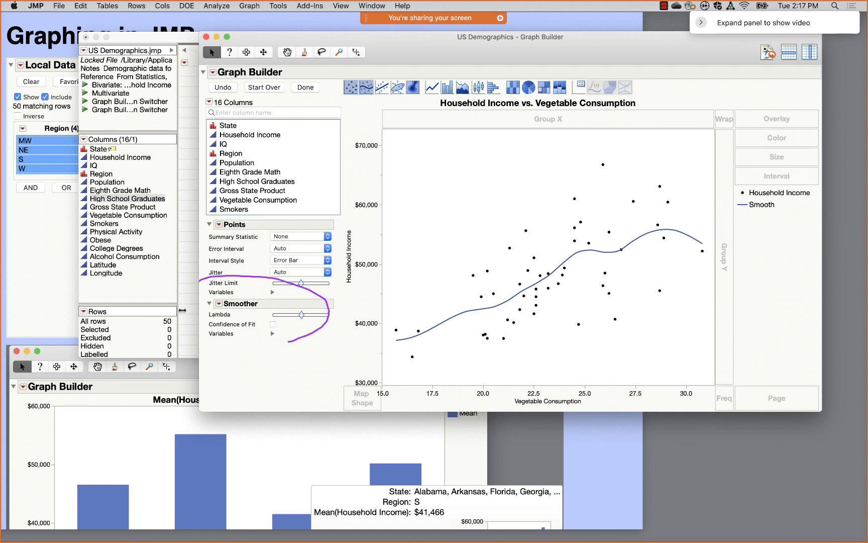
mouse_move(301, 315)
mouse_down()
mouse_move(329, 317)
mouse_move(282, 315)
mouse_up()
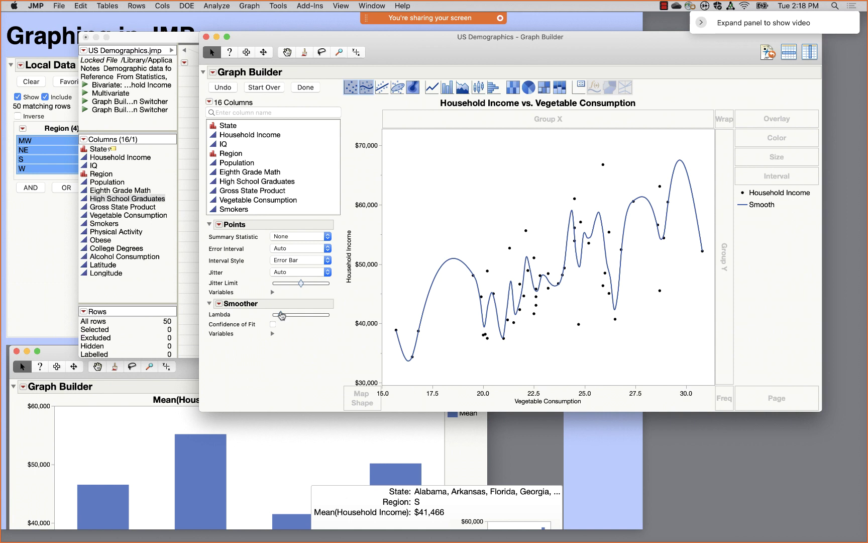
drag(282, 315, 294, 316)
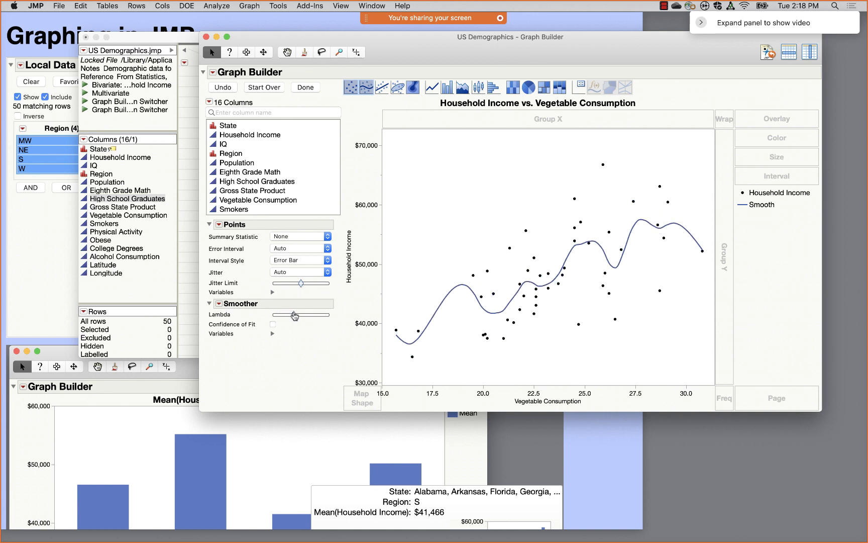
click(272, 325)
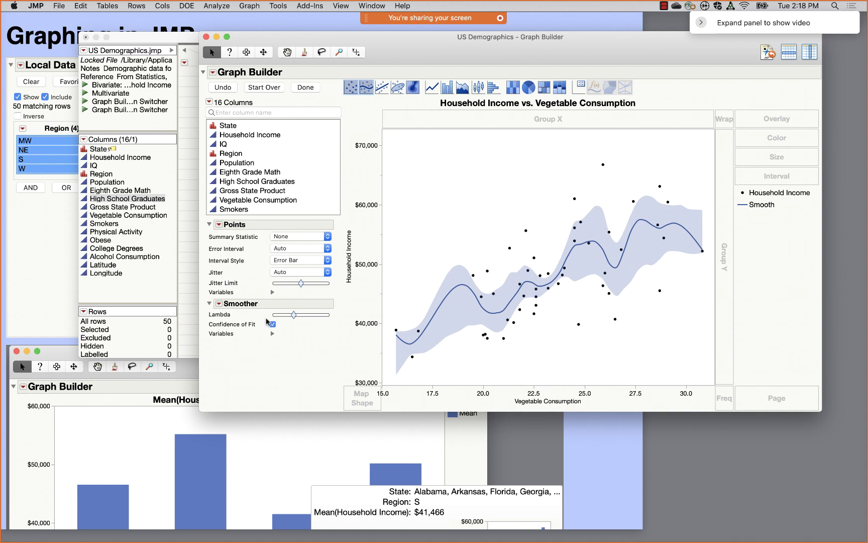
click(367, 89)
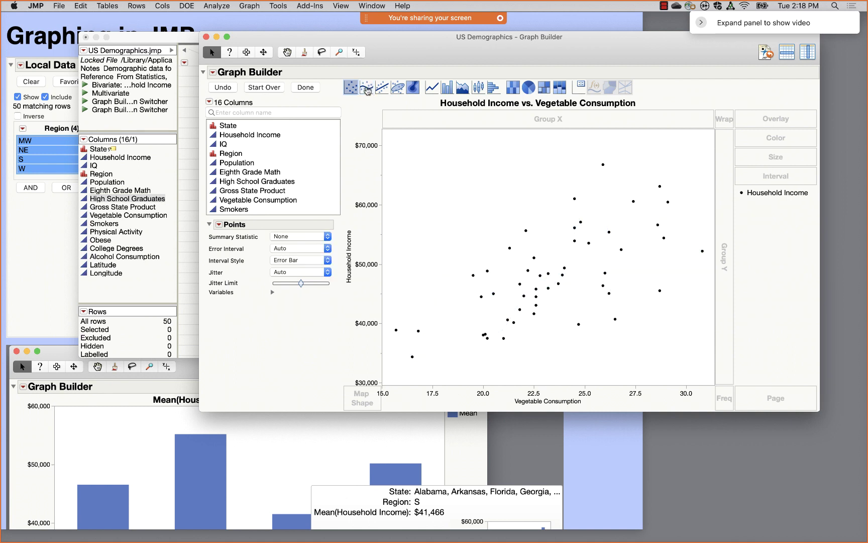
- Add a cubic line of fit showing the prediction band, equation and R² value
click(382, 88)
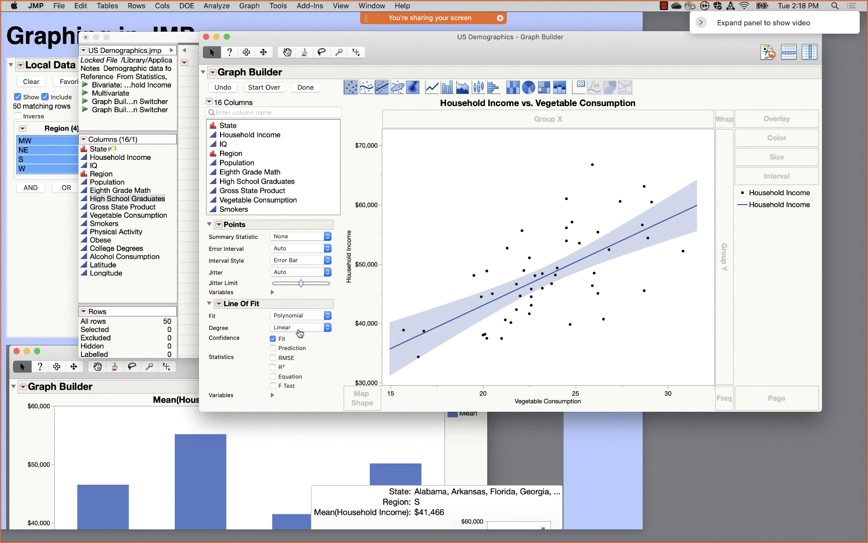
click(300, 328)
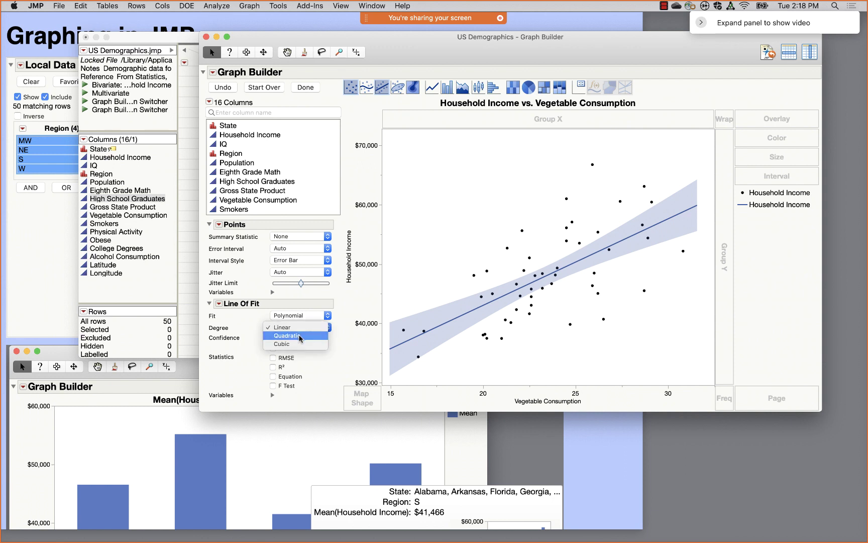
click(300, 336)
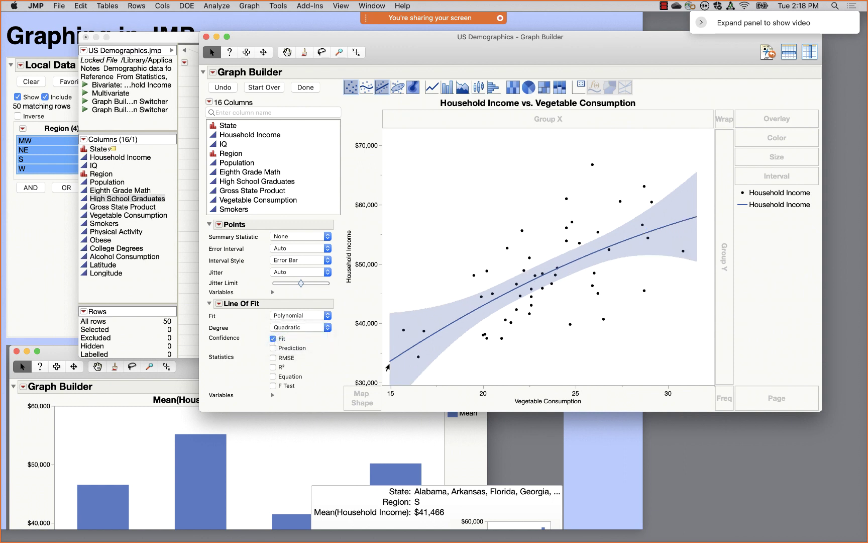
click(308, 327)
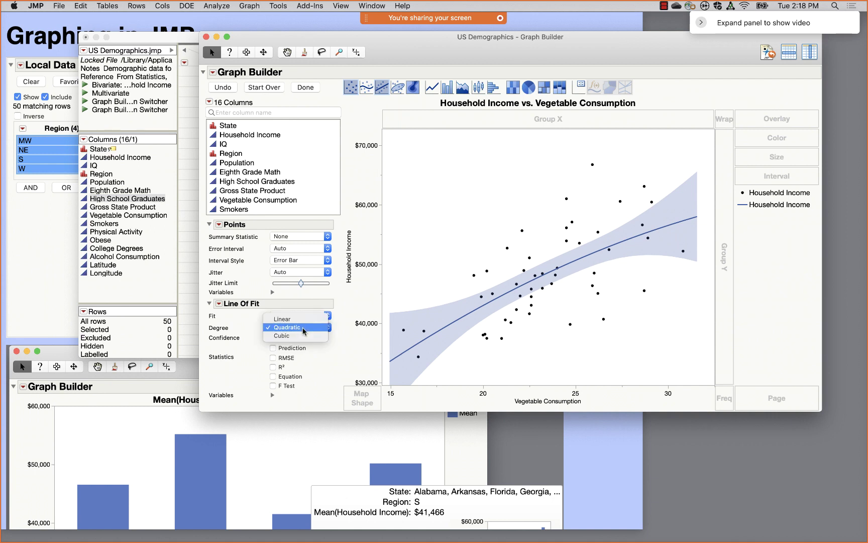
click(312, 336)
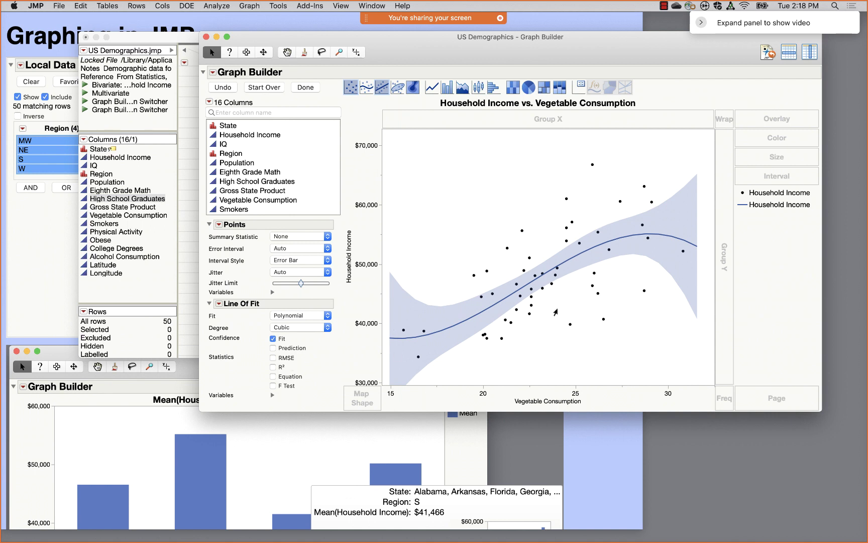
click(273, 348)
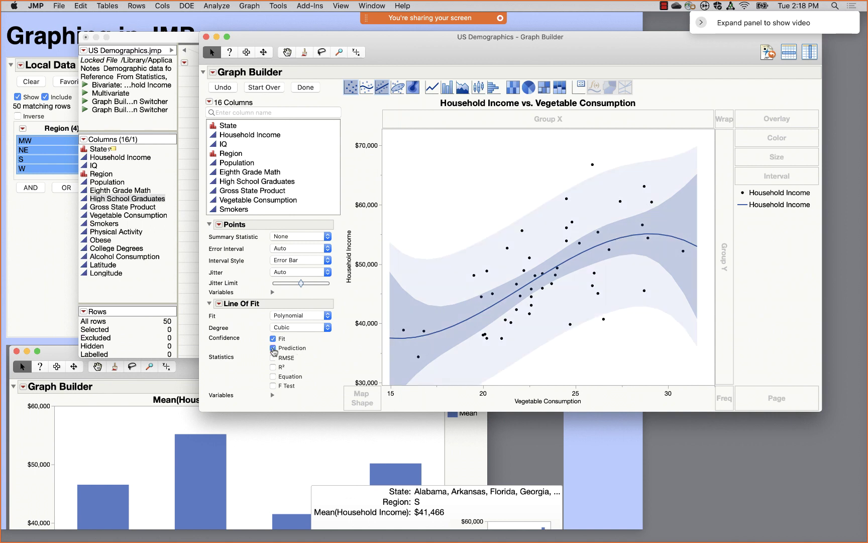
click(273, 376)
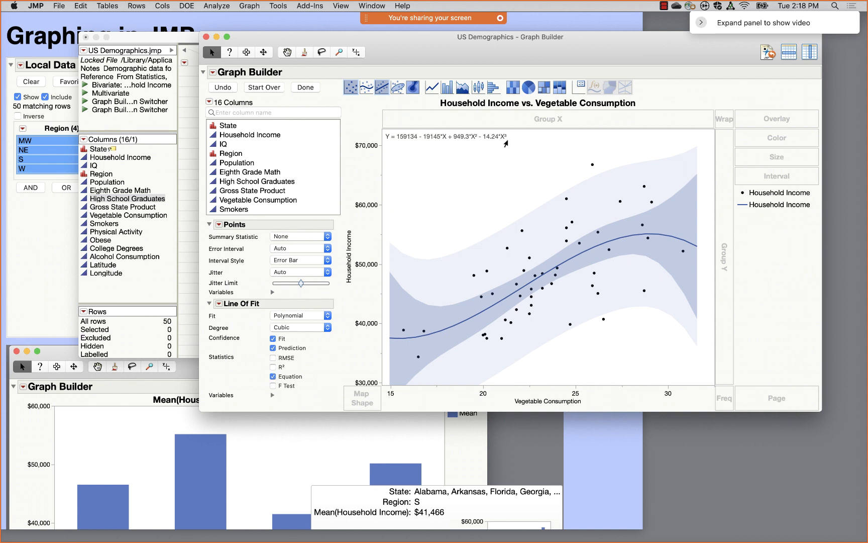
click(274, 367)
- Change the line of fit degree from Cubic to Linear in Graph Builder
click(191, 28)
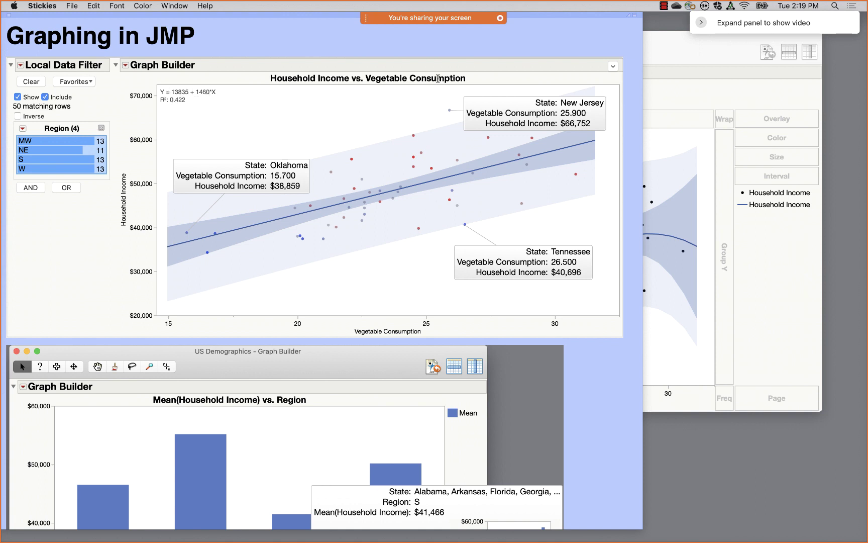
click(690, 51)
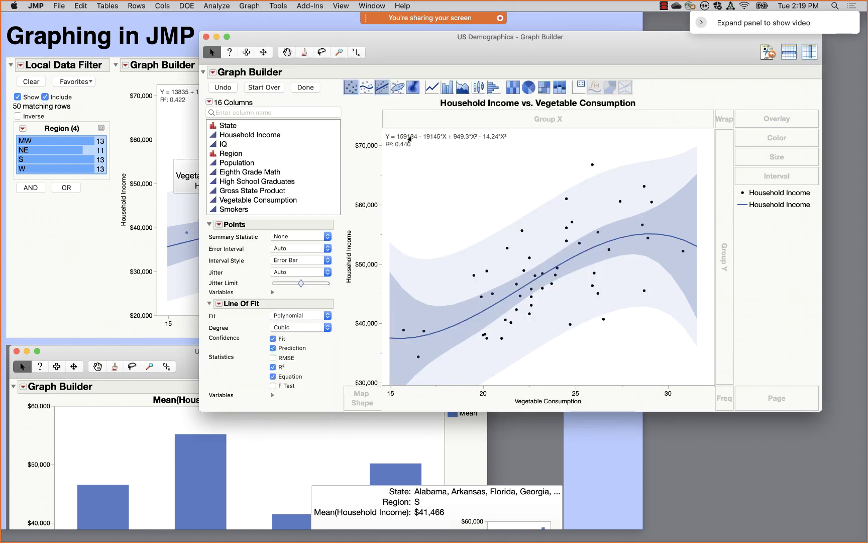
click(294, 328)
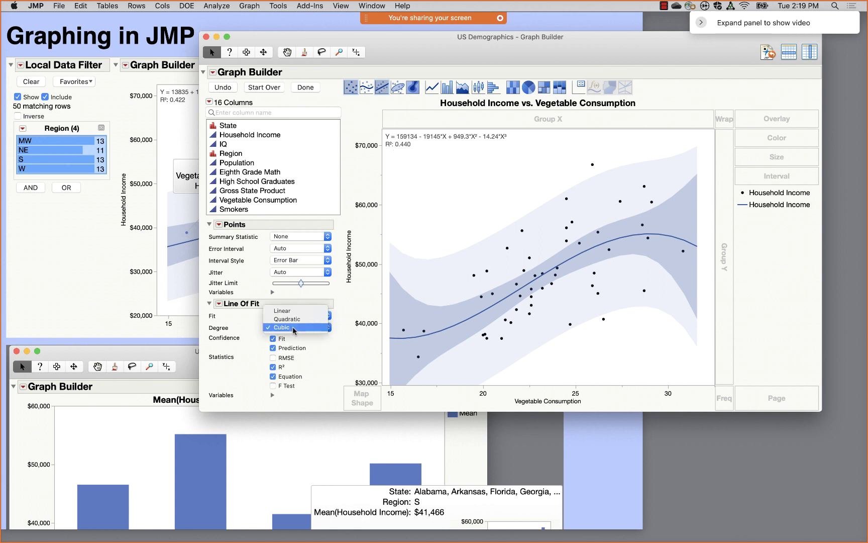
click(290, 313)
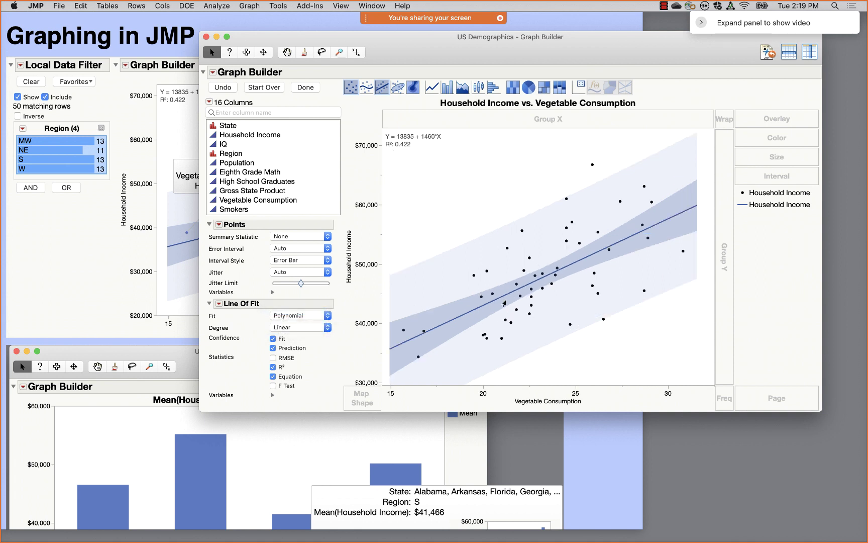
click(323, 316)
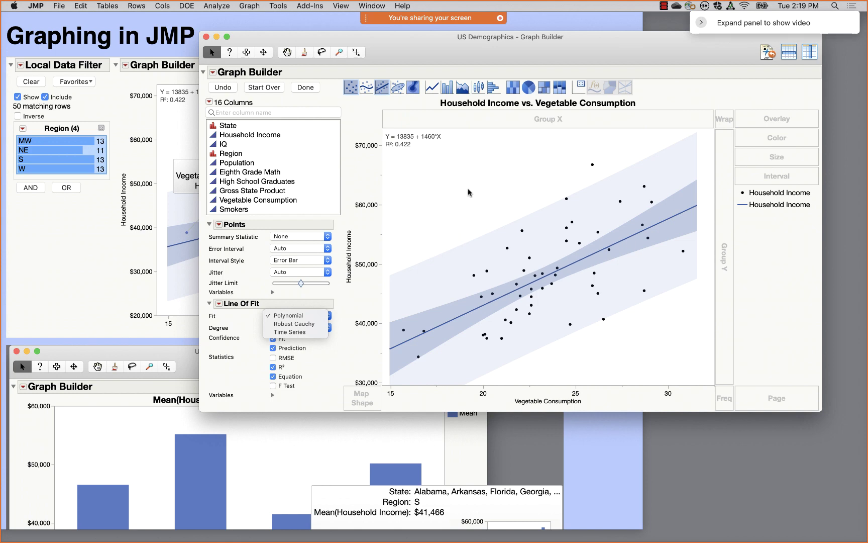
drag(397, 55, 327, 320)
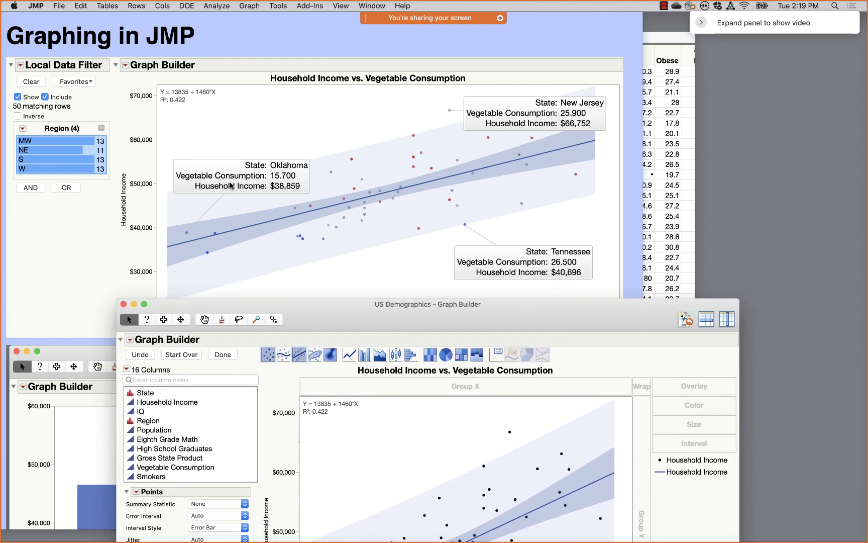
drag(341, 327, 401, 72)
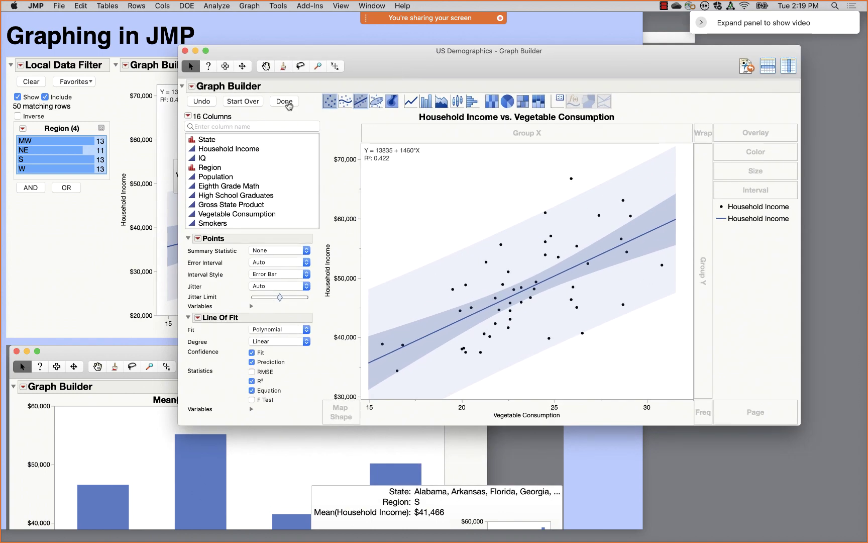
click(287, 103)
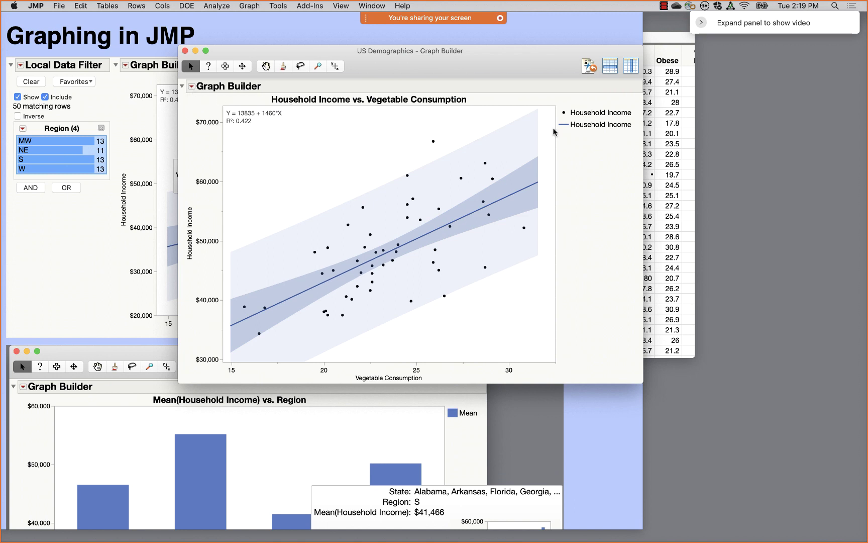
drag(562, 56, 593, 81)
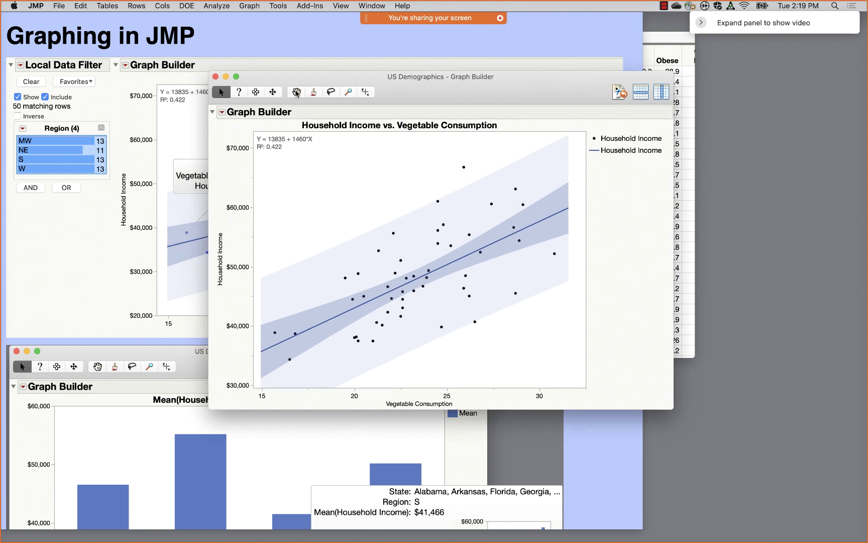
click(222, 114)
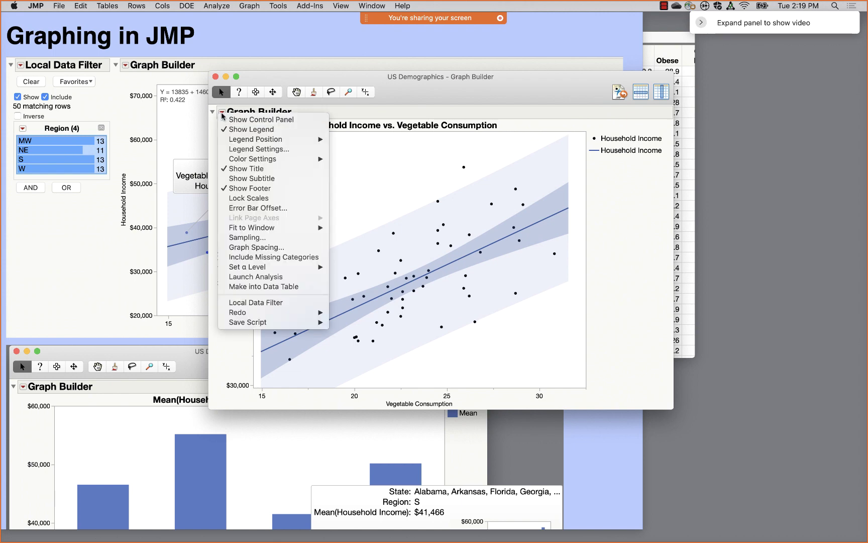
click(229, 120)
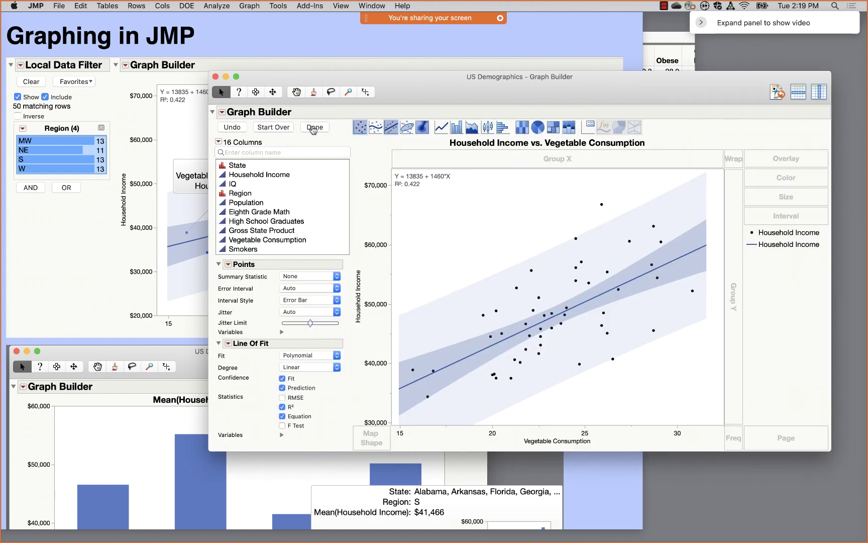
click(313, 129)
click(221, 113)
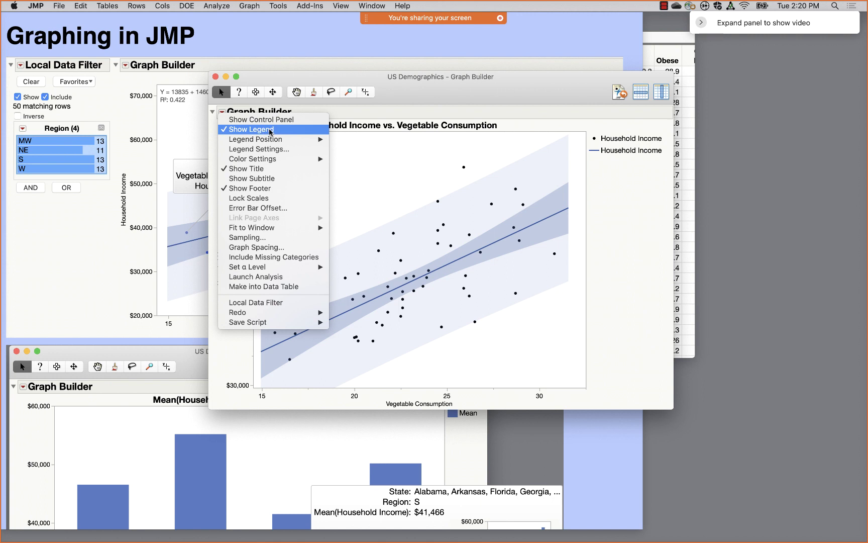
mouse_move(273, 141)
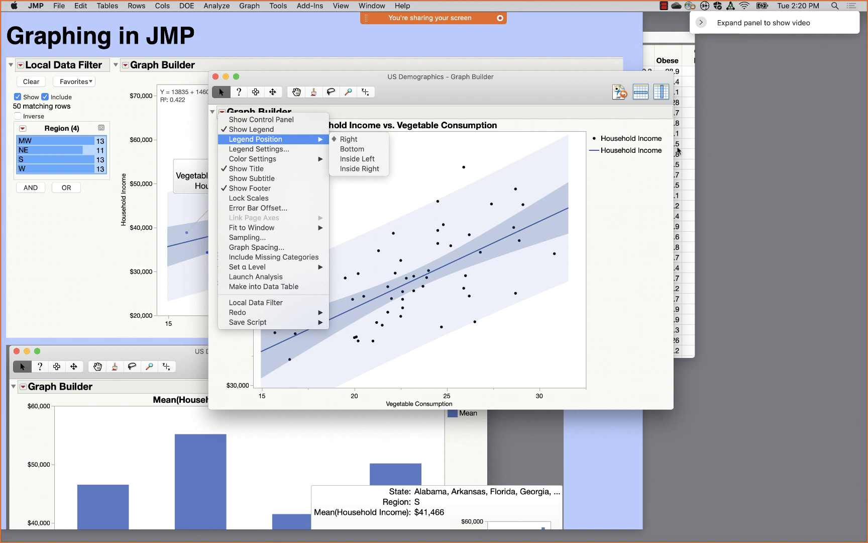
click(270, 149)
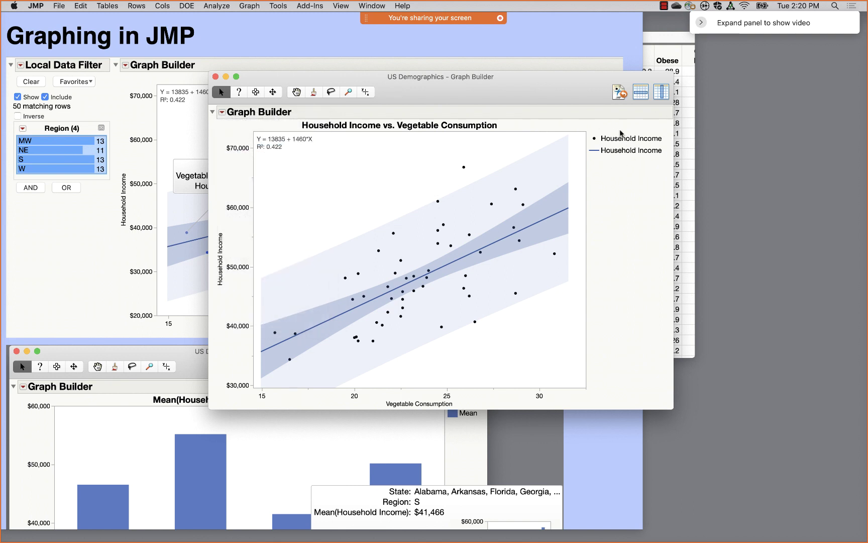
click(223, 113)
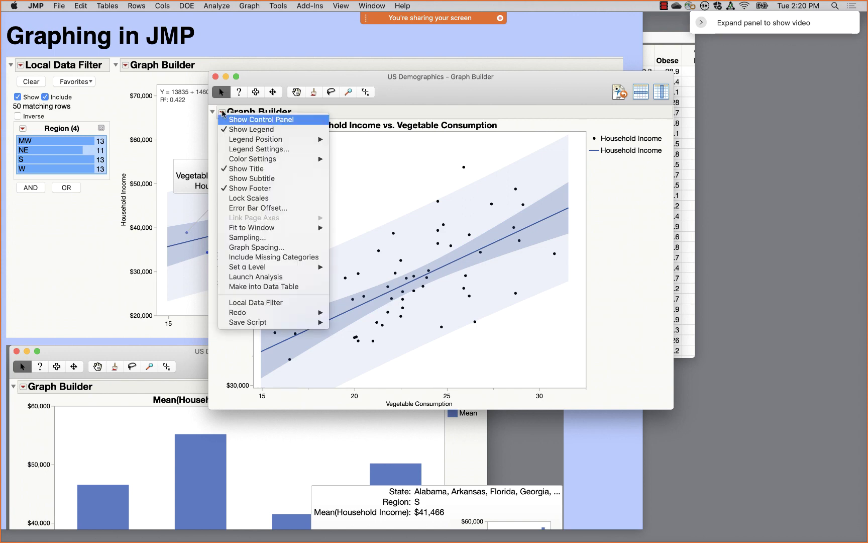
click(226, 119)
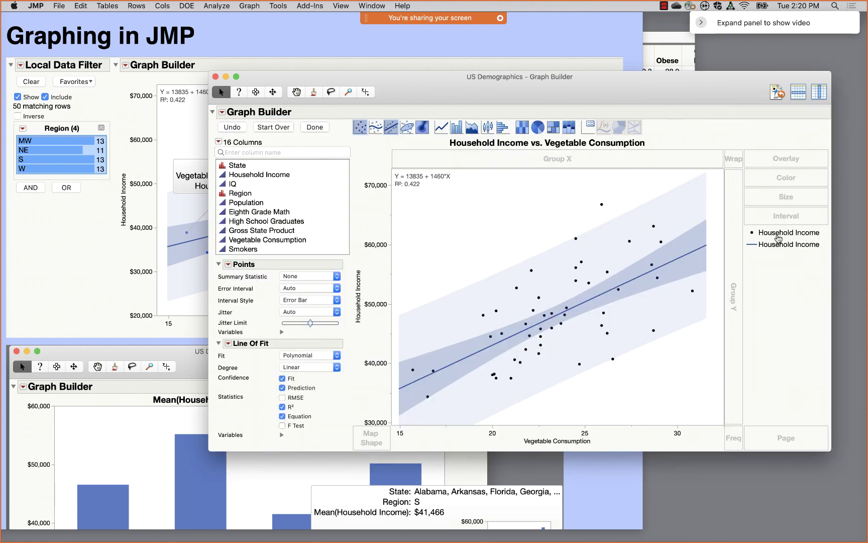
- Hide both the points and fit-line legend entries, then finish with Done to hide the control panel
double_click(777, 236)
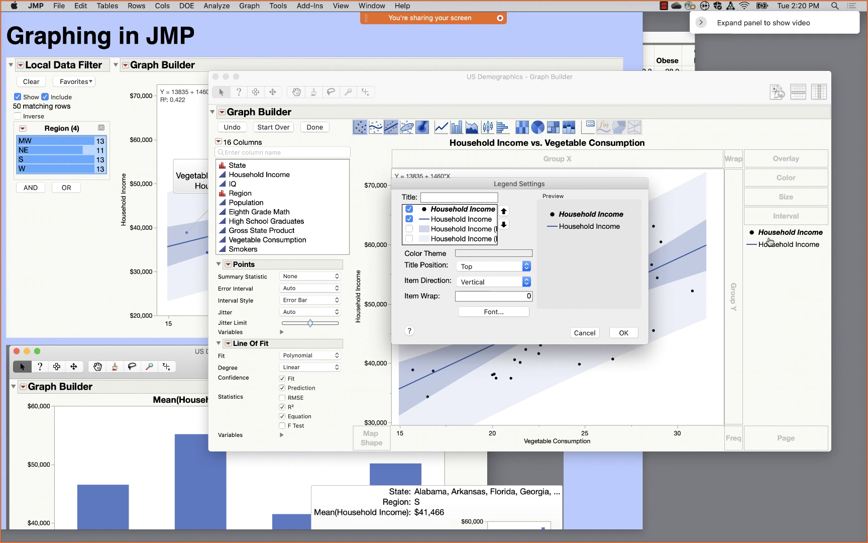
click(409, 209)
click(409, 219)
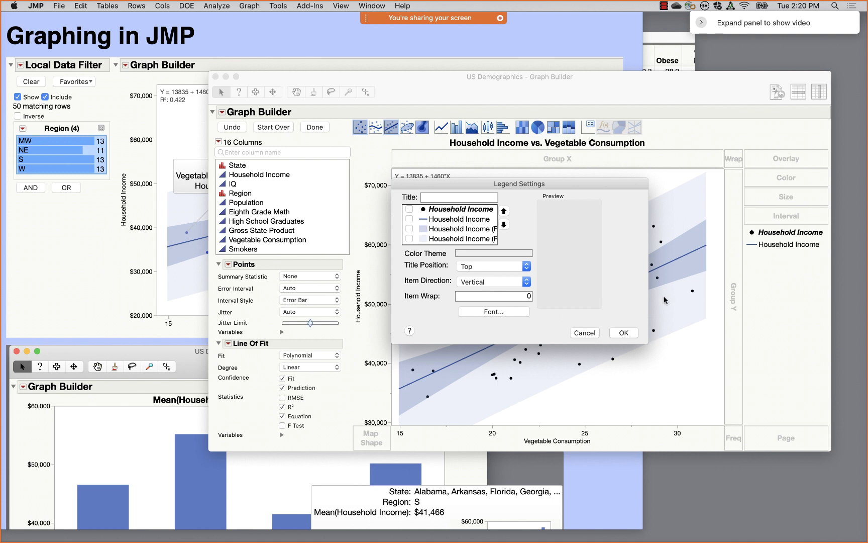
click(624, 332)
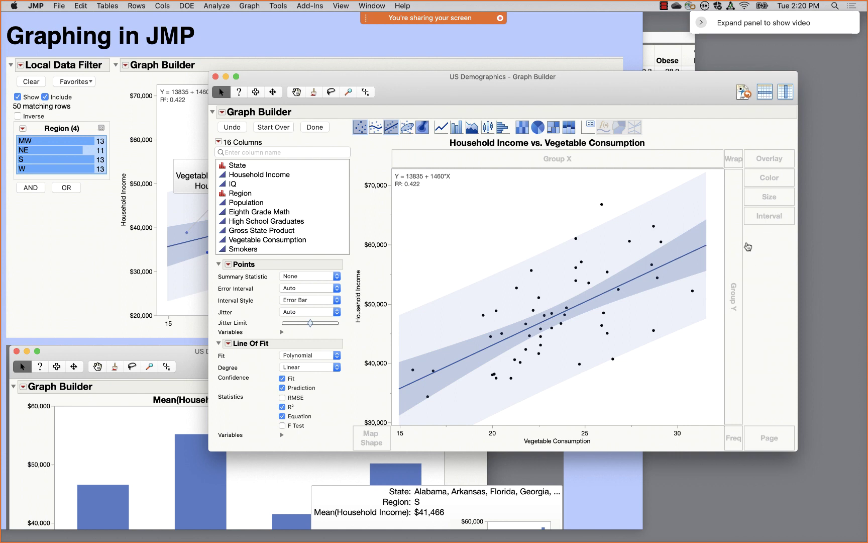
click(322, 128)
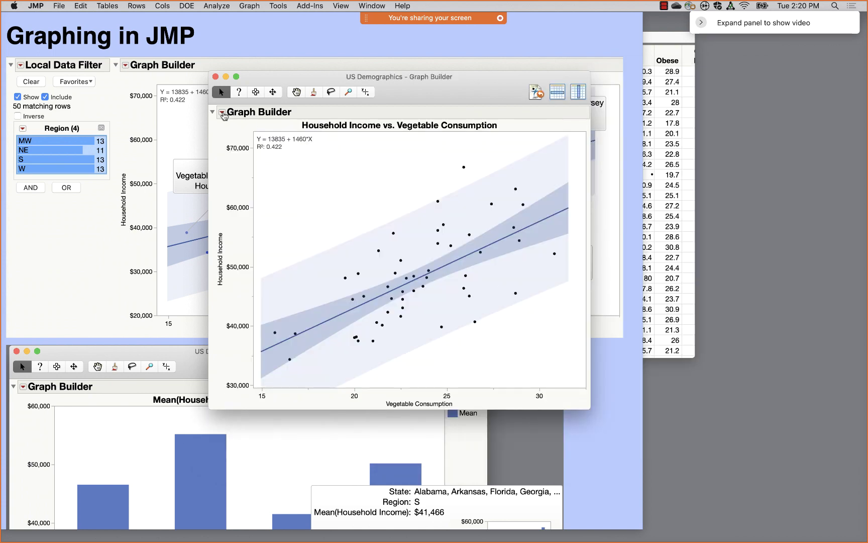
- Add a Local Data Filter from the Graph Builder red-triangle menu
click(222, 114)
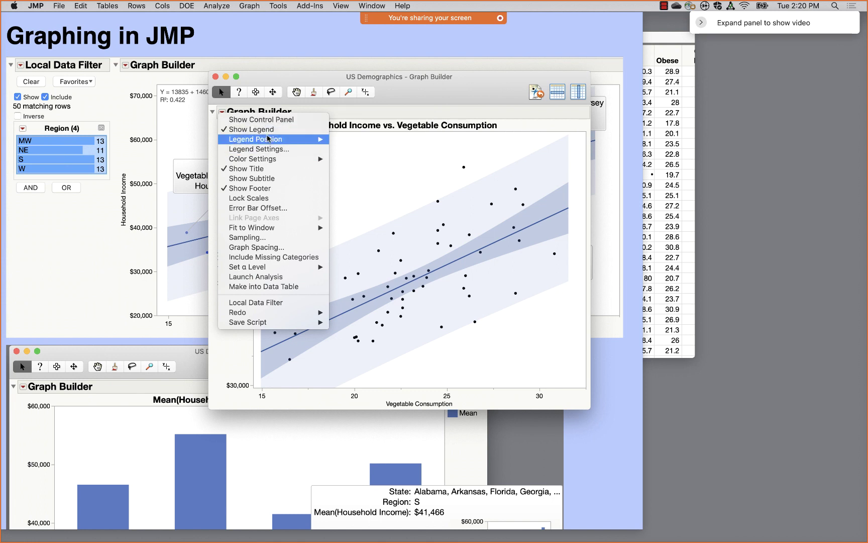
mouse_move(269, 140)
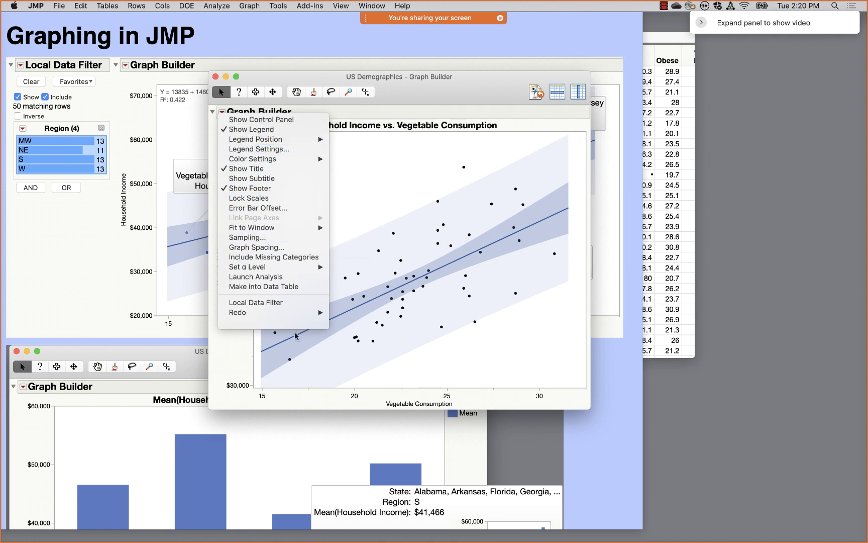
click(285, 303)
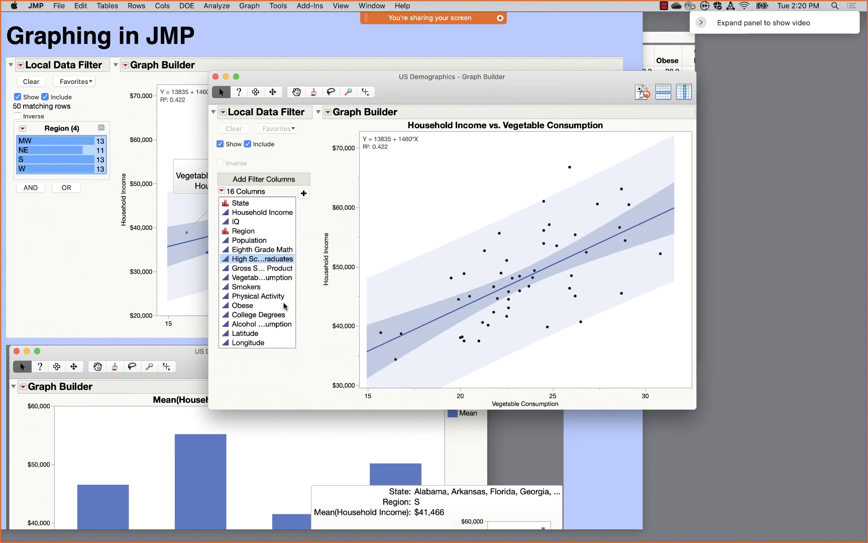
- Add Region as a filter and view the MW, NE, S and W regions one at a time
click(253, 229)
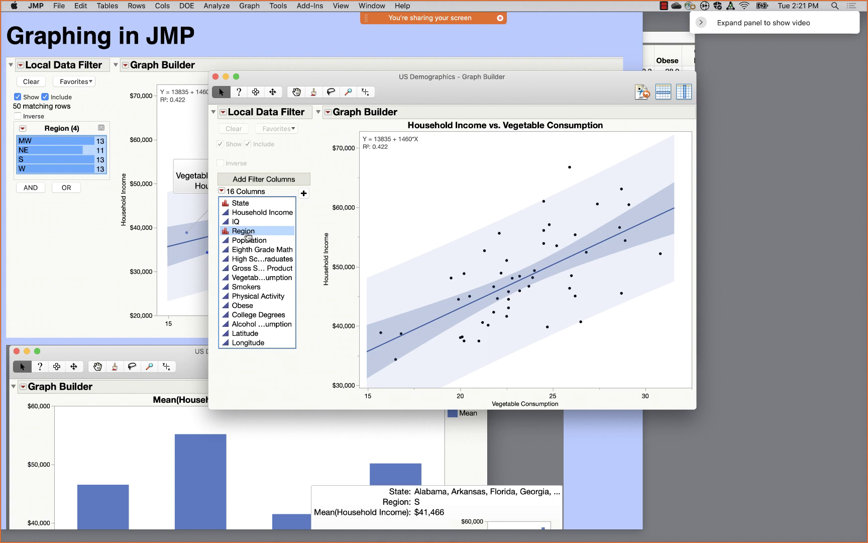
click(304, 193)
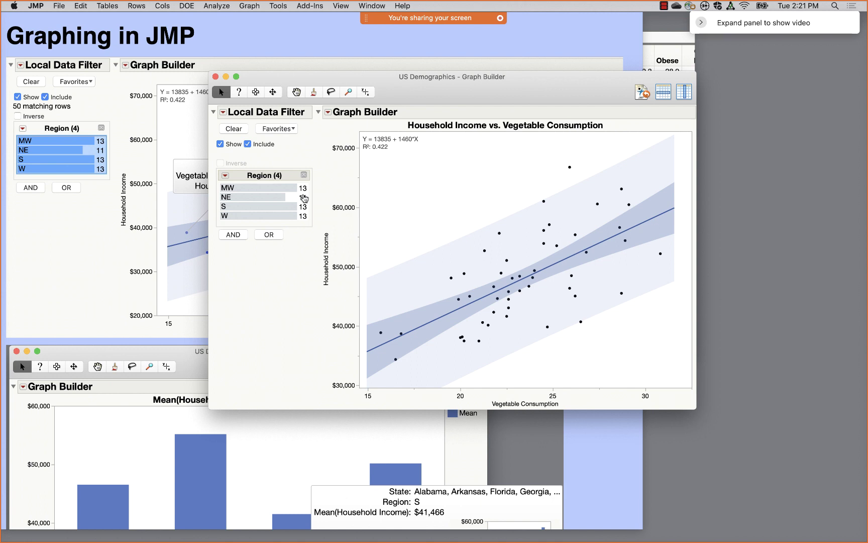
click(281, 190)
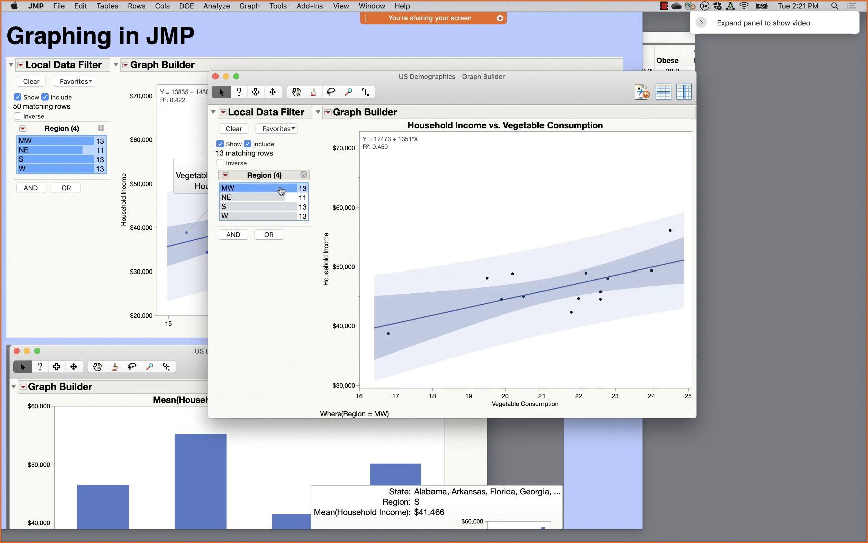
click(265, 198)
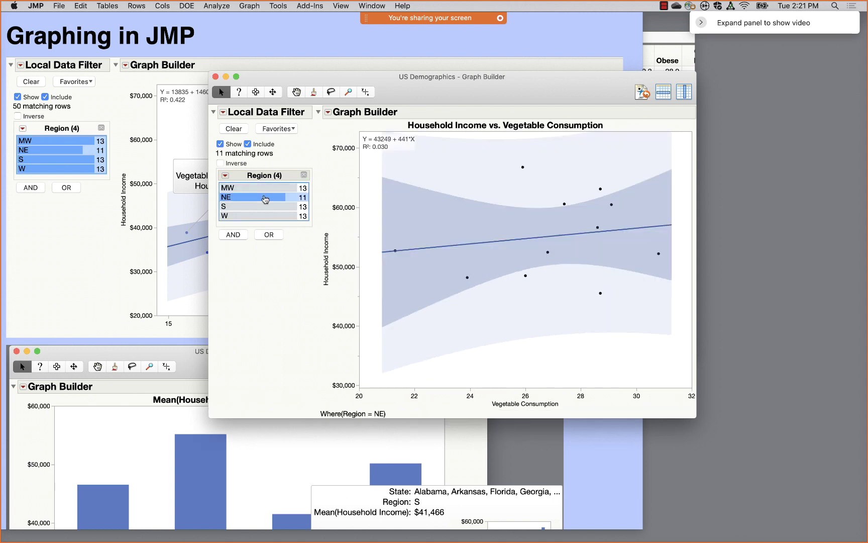
click(264, 206)
click(260, 216)
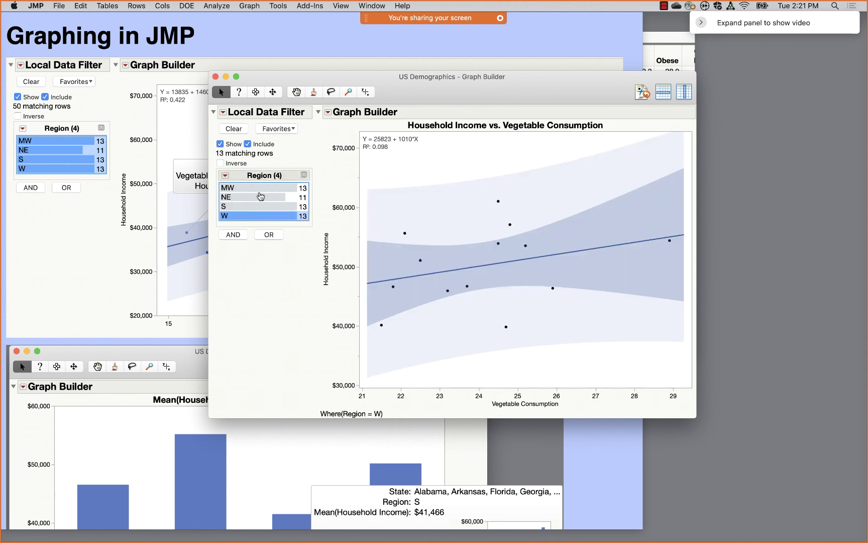
- Include MW, NE and S together, then select all four regions MW, NE, S and W
drag(257, 190, 258, 206)
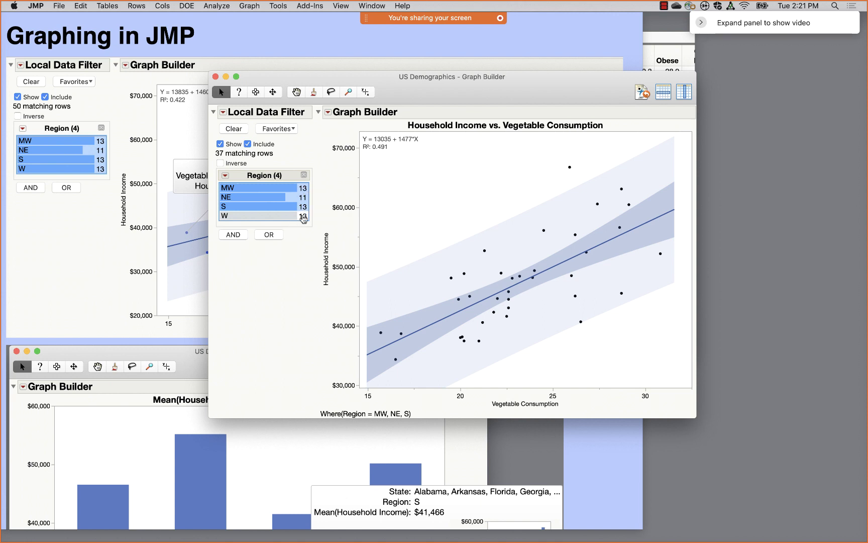
click(272, 217)
drag(255, 188, 255, 217)
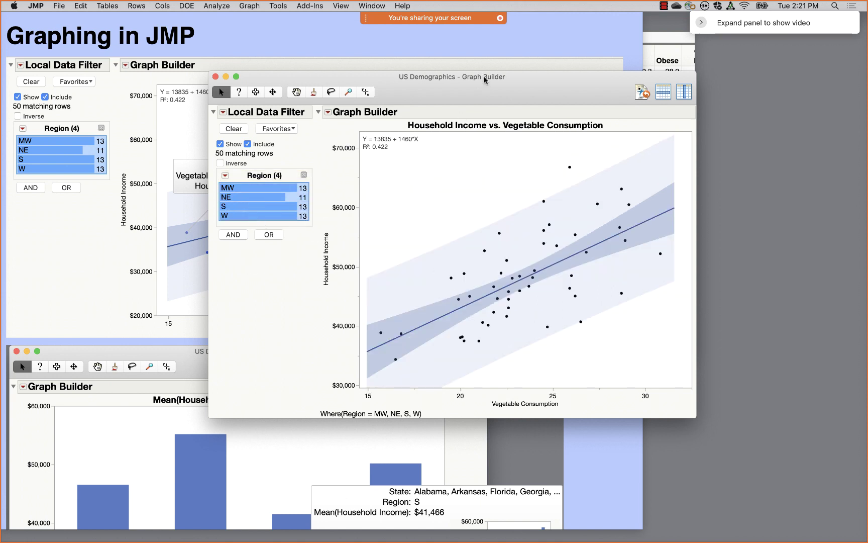
drag(508, 89, 608, 100)
- Open the State column options in US Demographics, dismiss them, and check the scatterplot point
click(659, 43)
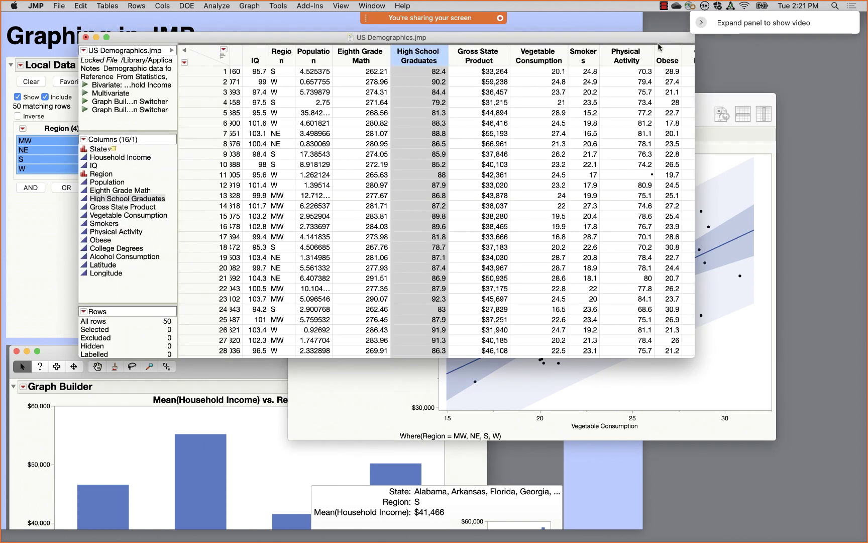
right_click(102, 149)
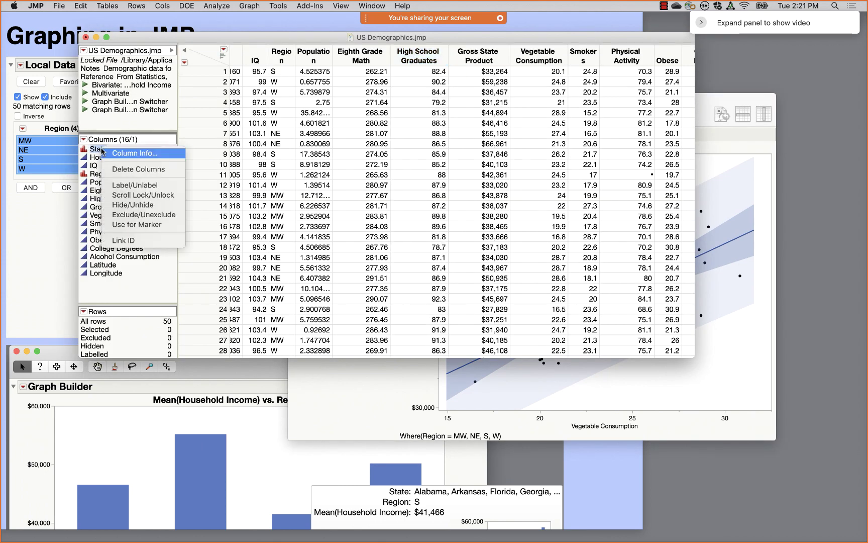
click(132, 184)
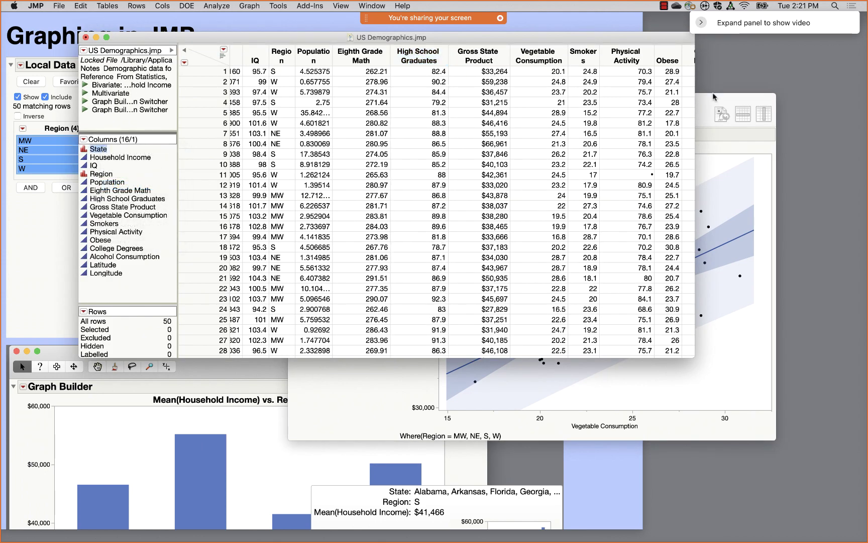
click(713, 97)
mouse_move(459, 355)
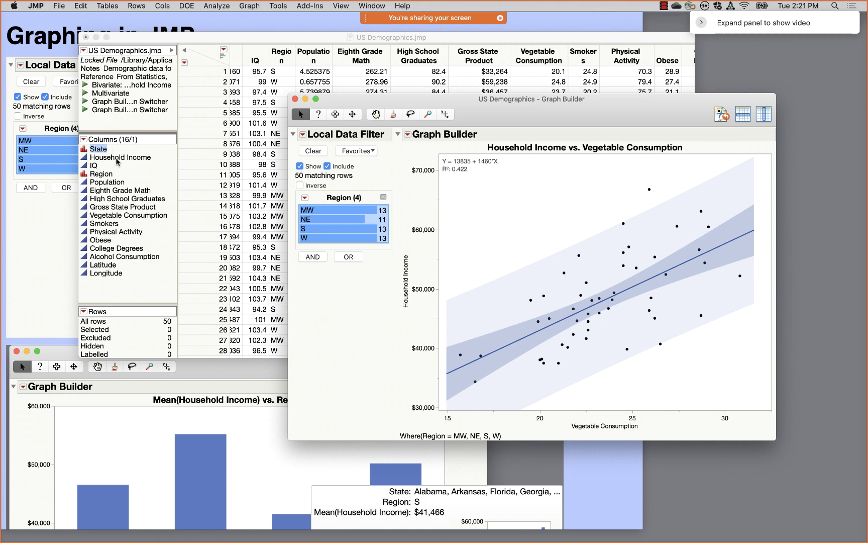
- Make State the label column so a scatterplot point shows its state name
click(117, 160)
right_click(103, 151)
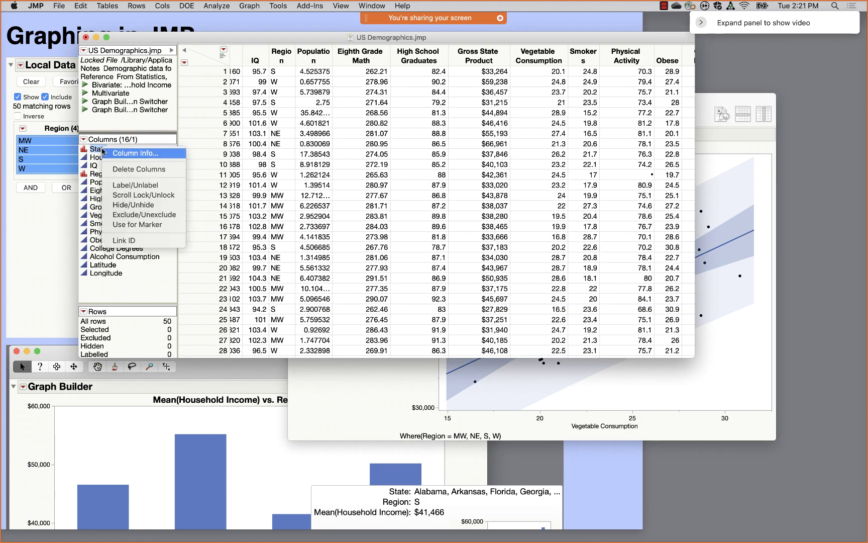
click(133, 187)
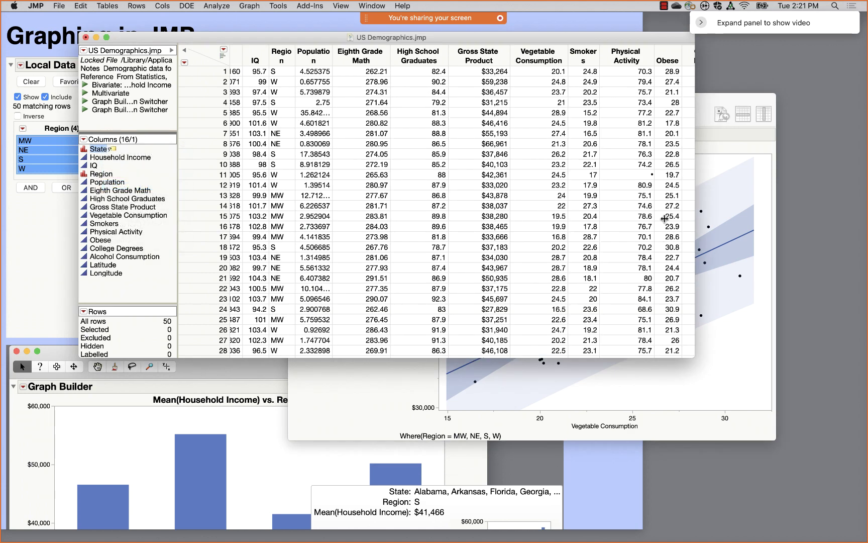
click(723, 190)
mouse_move(458, 358)
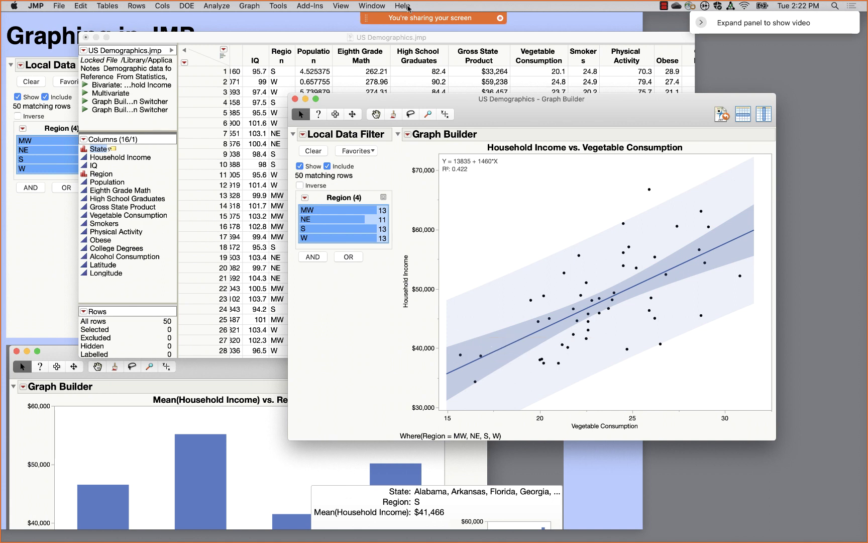
- Open the Sample Data Library from the Help menu and open Big Class Families.jmp
click(411, 5)
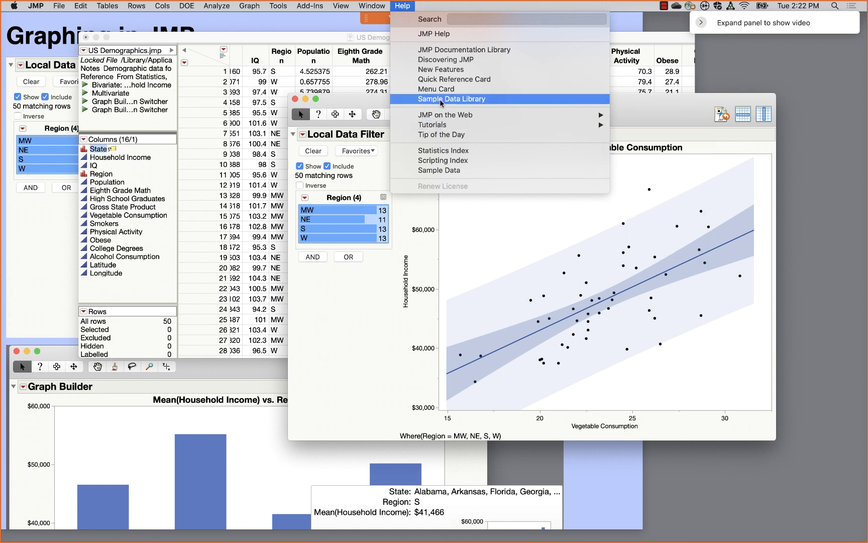
click(441, 103)
scroll(126, 229, up, 15)
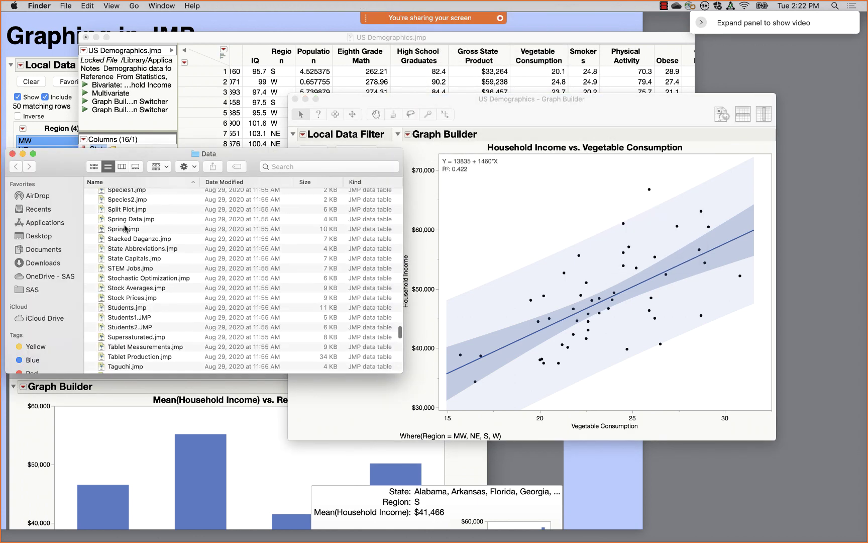
scroll(126, 229, up, 20)
scroll(126, 229, down, 5)
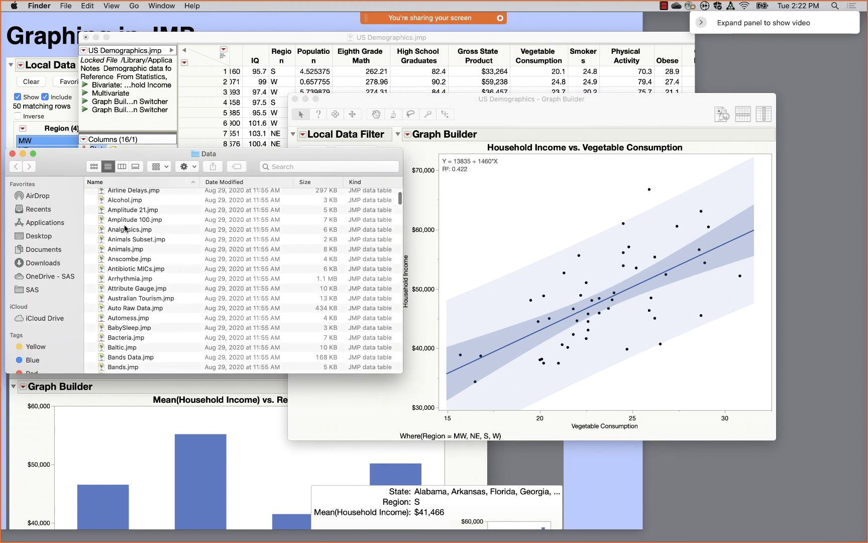
scroll(128, 236, down, 5)
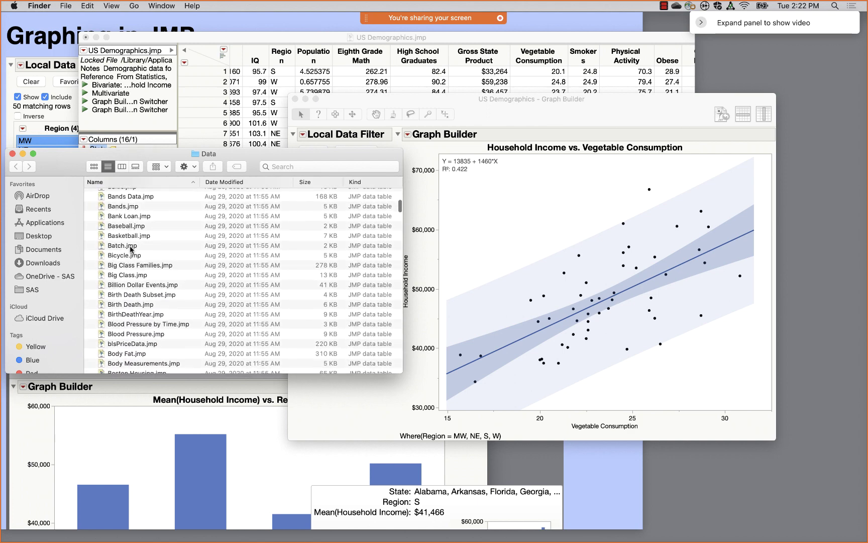
double_click(138, 265)
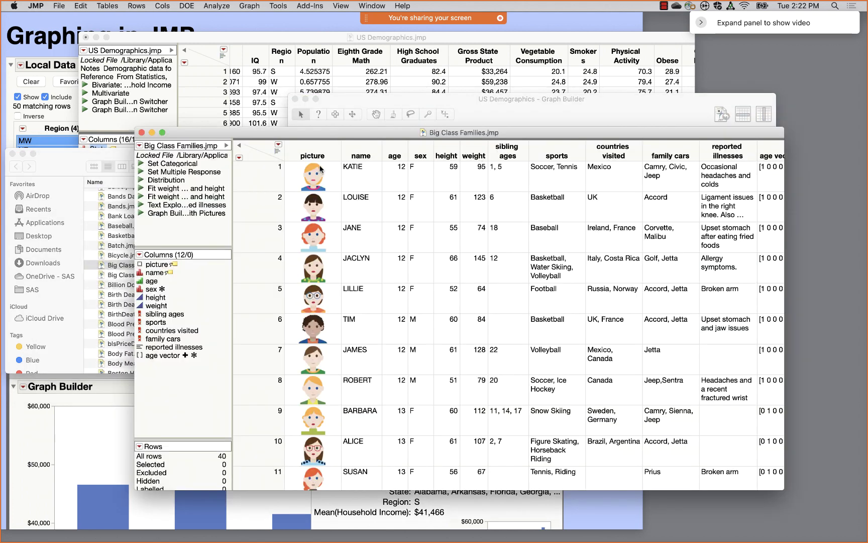
- Select KATIE's row and run the table's Graph Builder with Pictures script
click(316, 179)
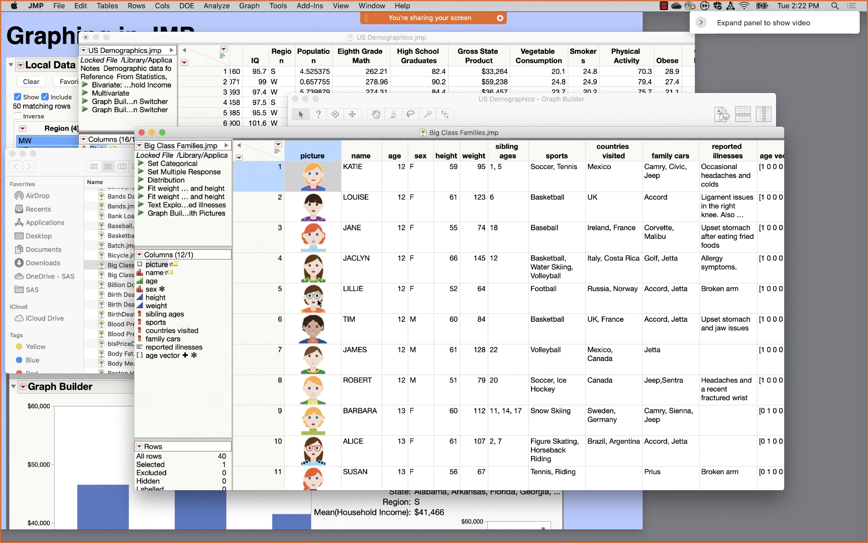
click(141, 213)
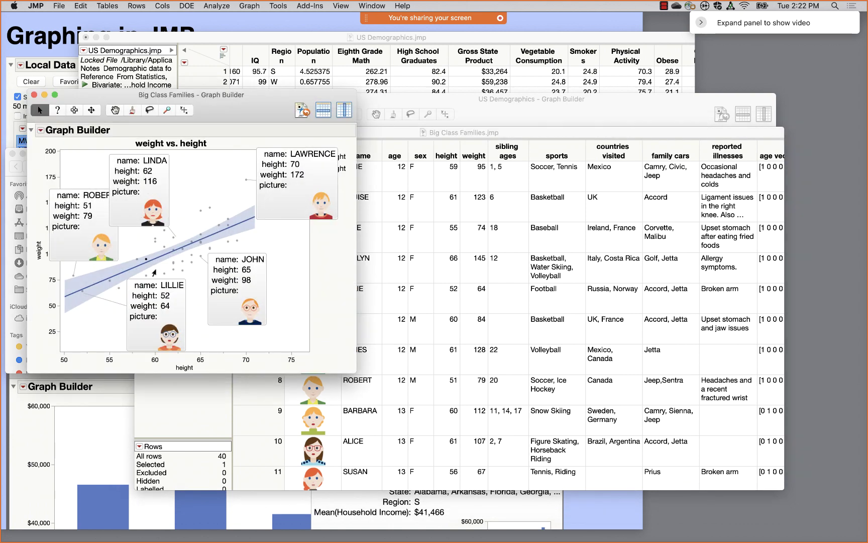
mouse_move(135, 192)
mouse_move(311, 191)
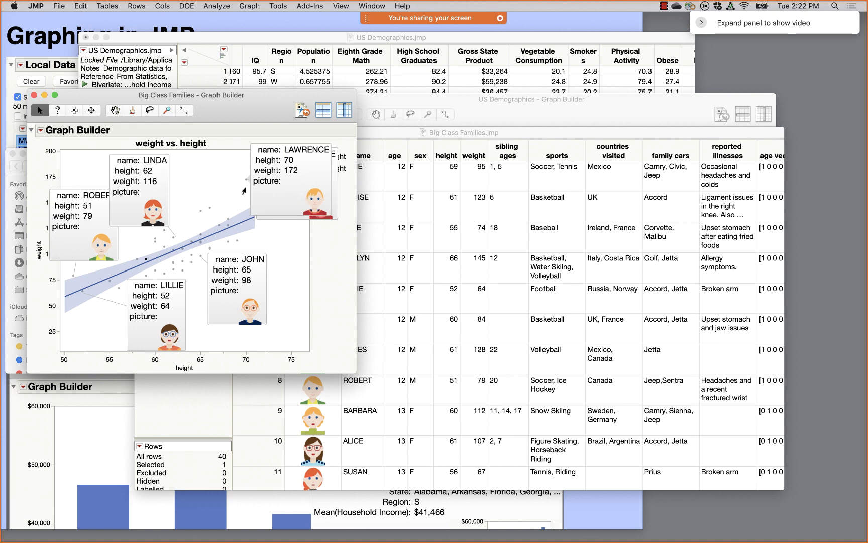
drag(245, 122, 389, 69)
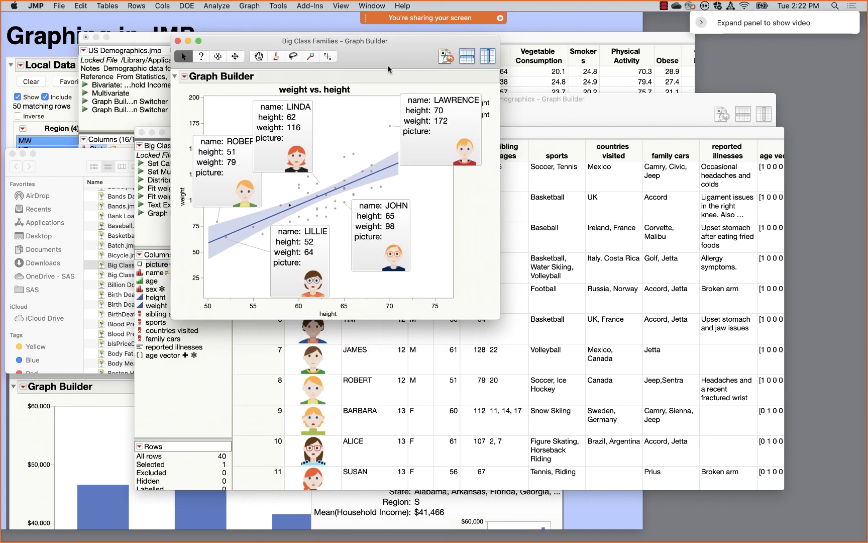
- Use the picture column as graph markers, view the result, then close the graph and table
mouse_move(351, 158)
click(151, 265)
right_click(150, 267)
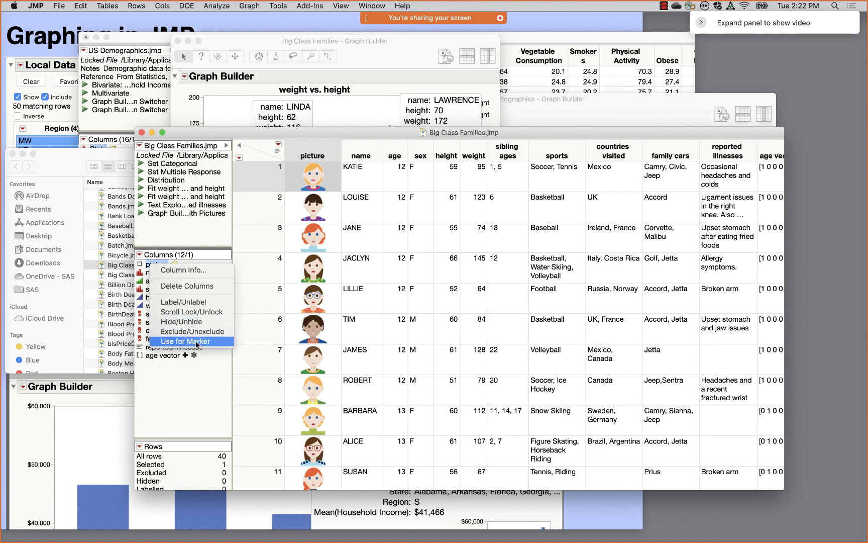
click(196, 342)
click(336, 121)
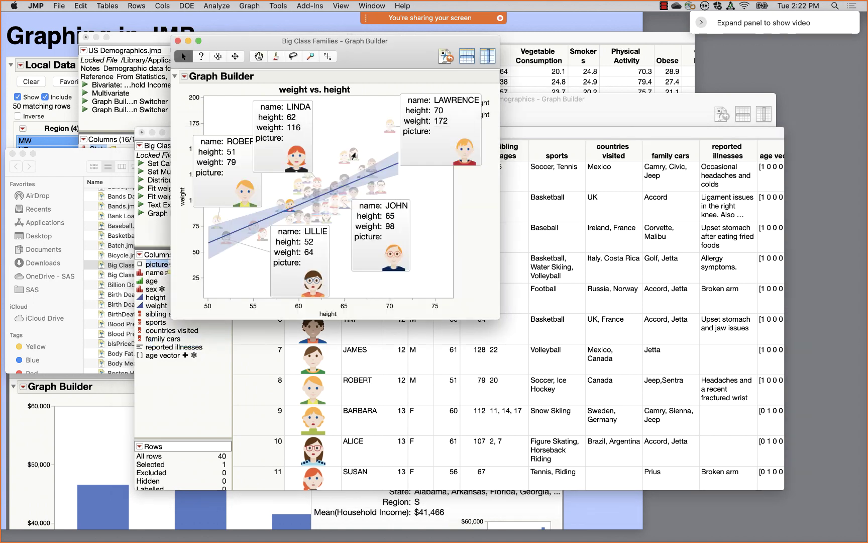
click(361, 151)
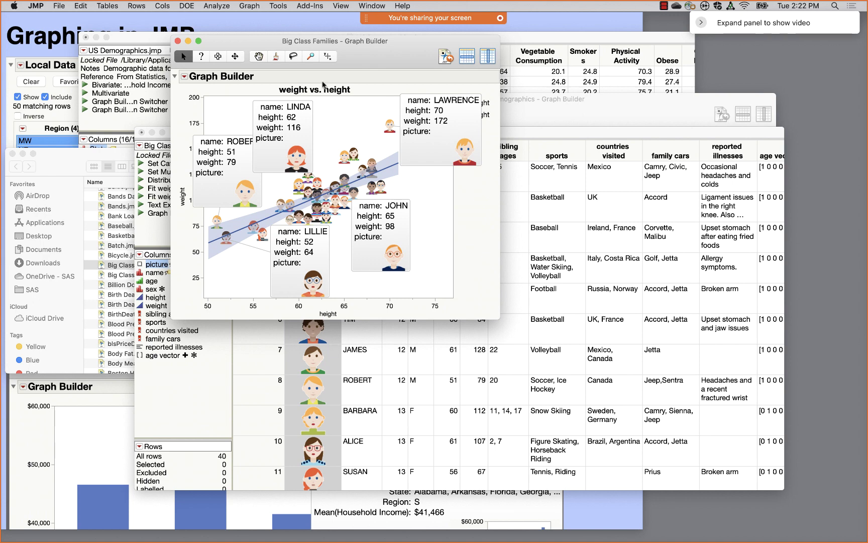
click(178, 41)
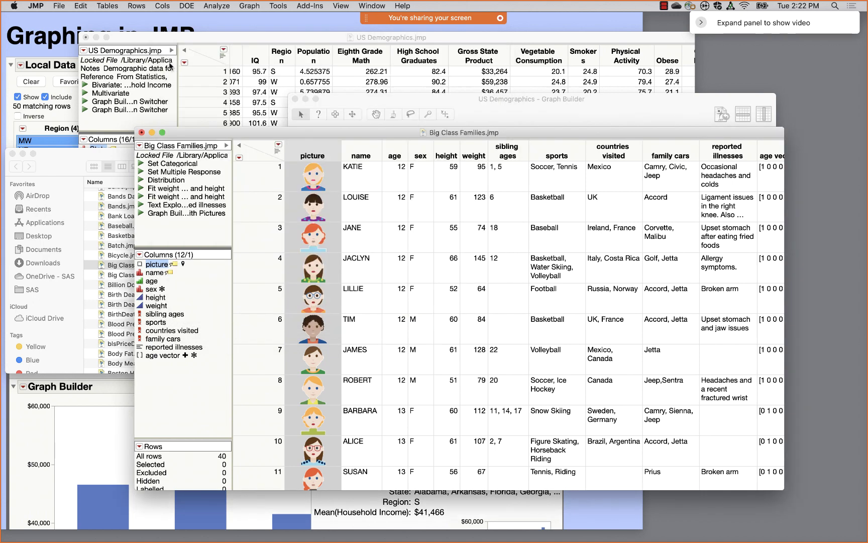
click(142, 133)
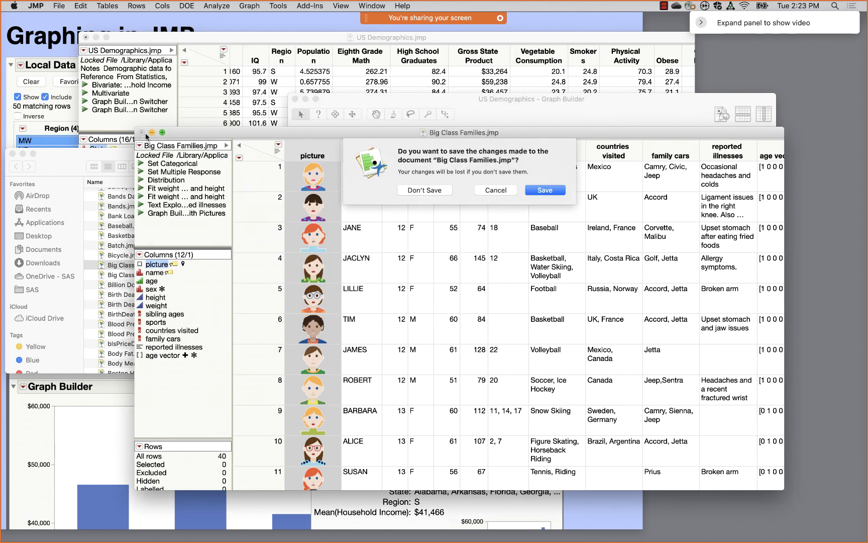
- Discard changes to Big Class Families, then pin the Oklahoma hover label and move it up-left
click(436, 190)
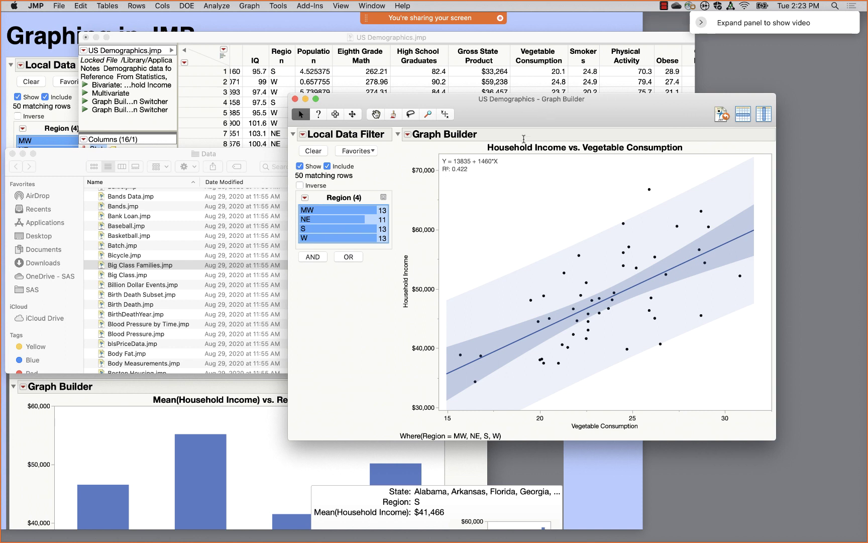
mouse_move(459, 358)
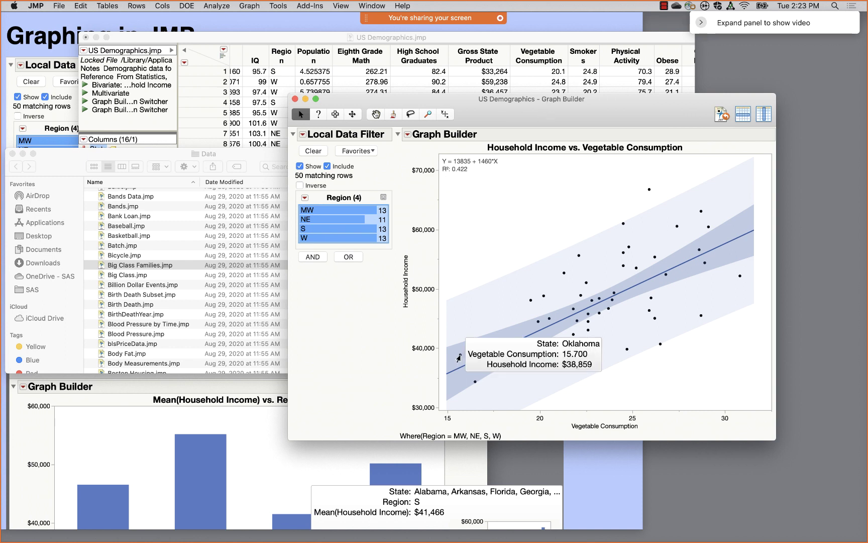
mouse_move(608, 344)
click(606, 344)
drag(549, 353, 530, 278)
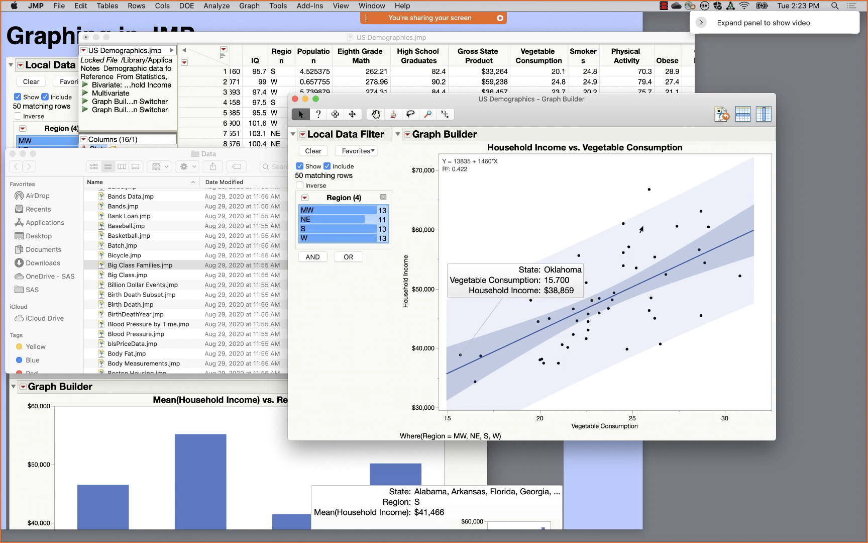
- Pin and reposition the New Jersey and Tennessee hover labels inside the plot
mouse_move(649, 190)
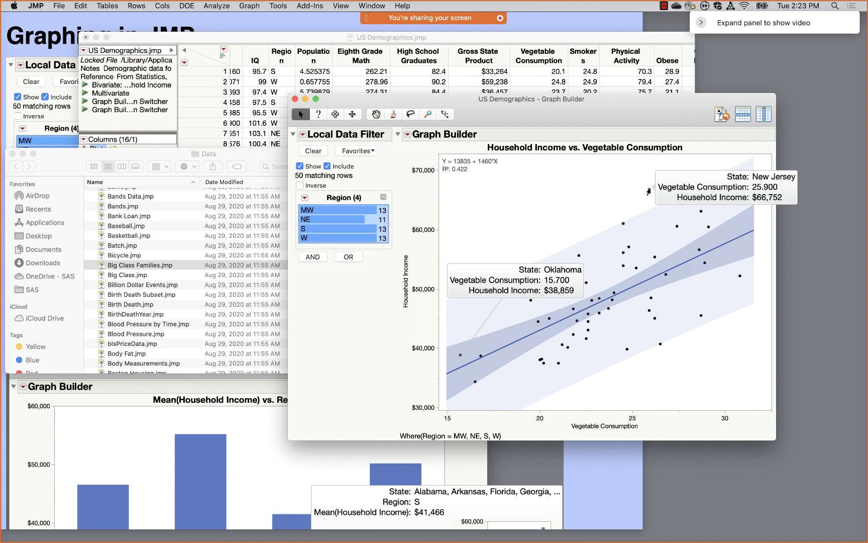
click(803, 177)
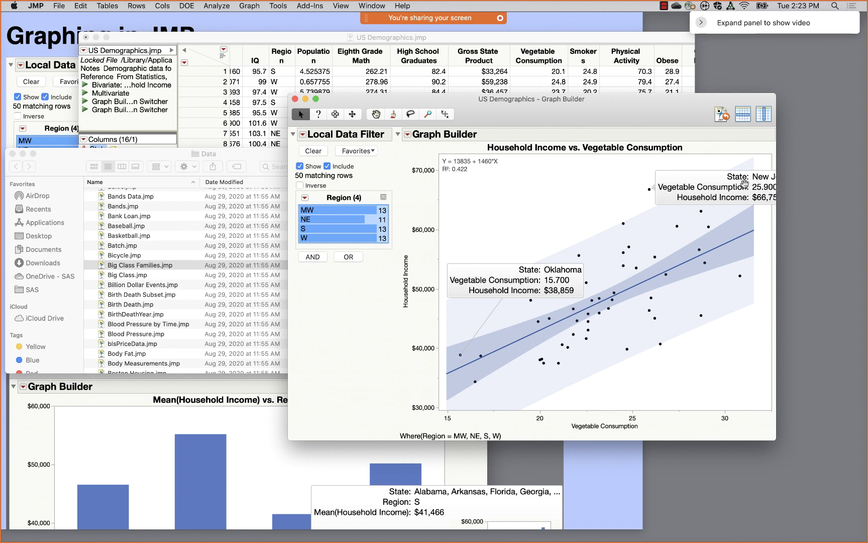
drag(745, 184, 622, 210)
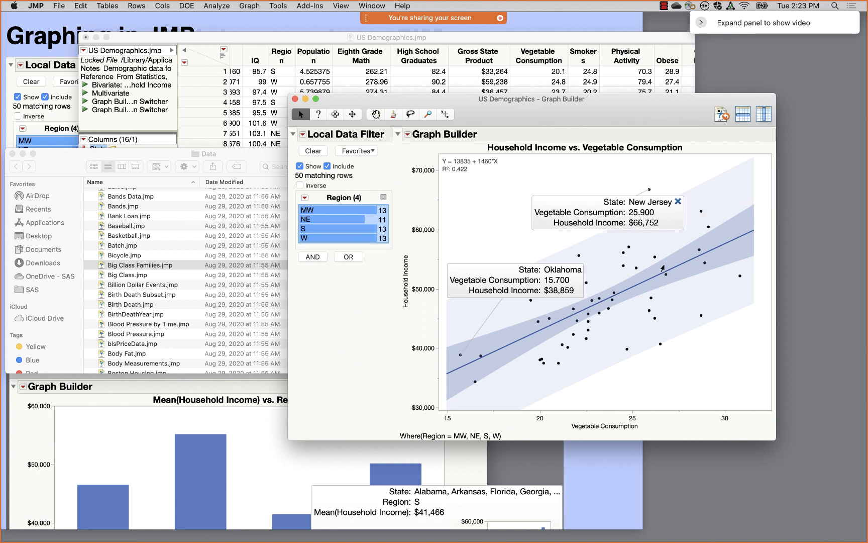
mouse_move(661, 347)
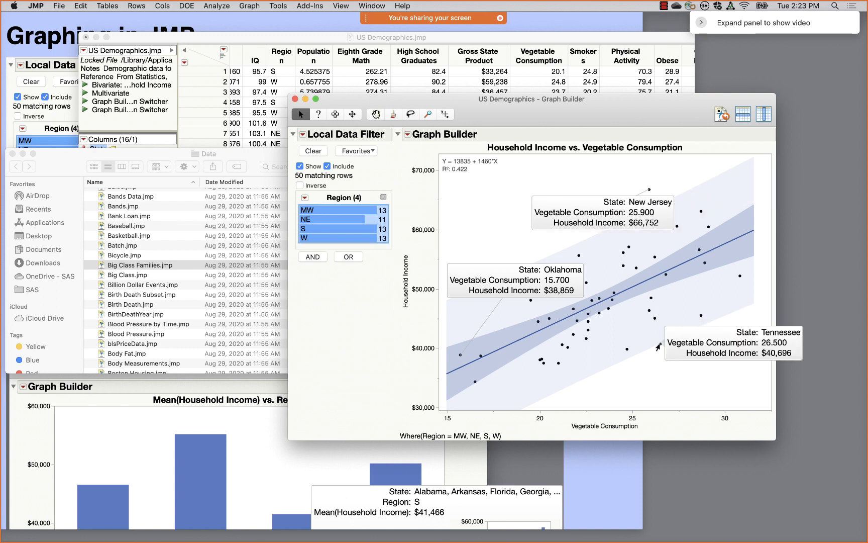
click(808, 334)
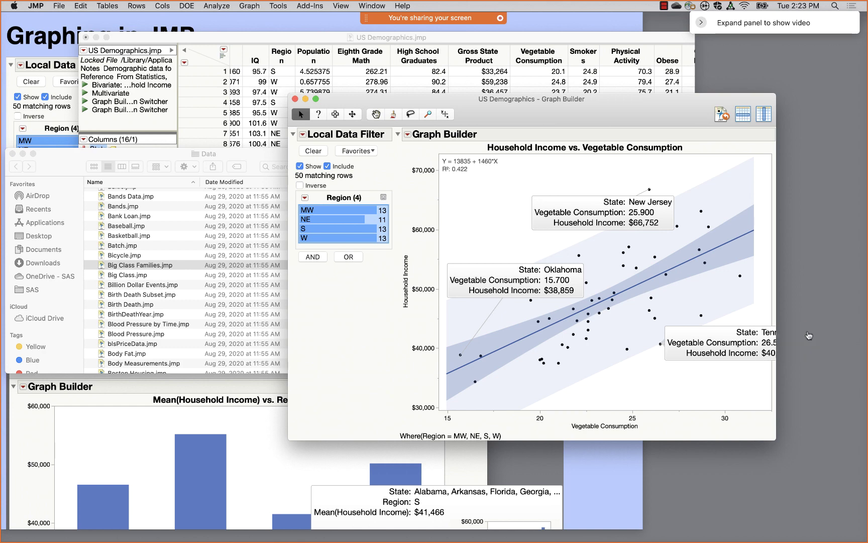
drag(736, 340, 672, 373)
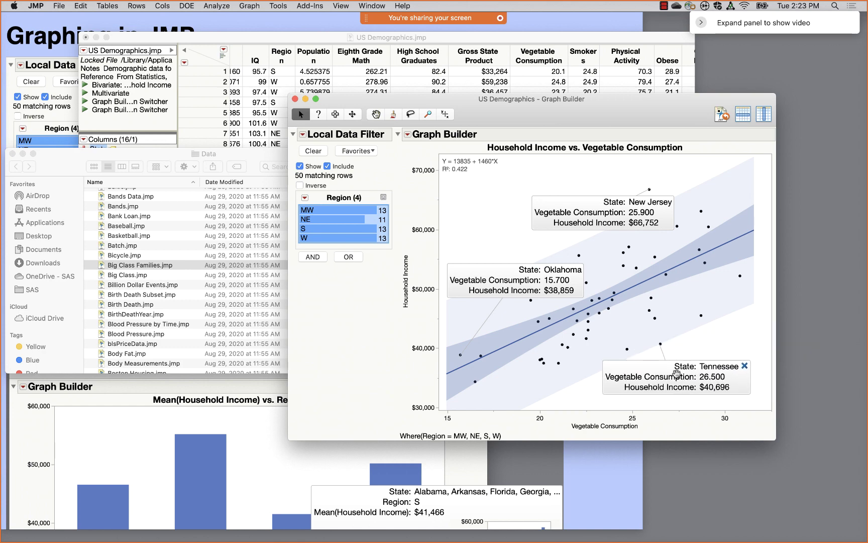
drag(555, 99, 336, 55)
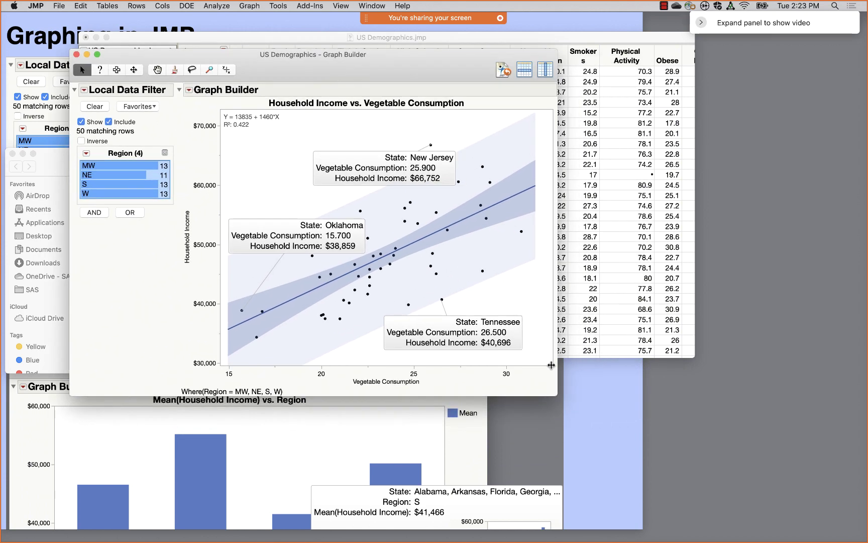
- Widen the scatterplot, remove its Region local data filter, and add a new Local Data Filter
drag(550, 364, 703, 340)
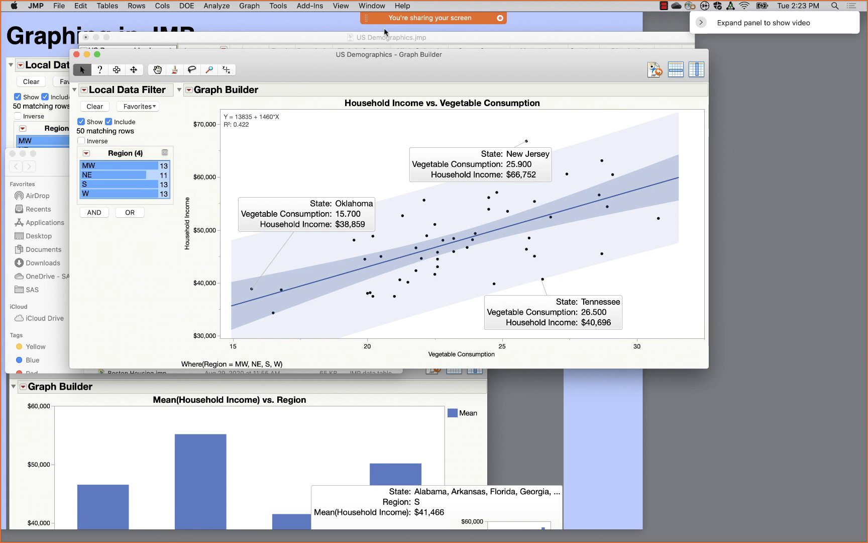
click(189, 90)
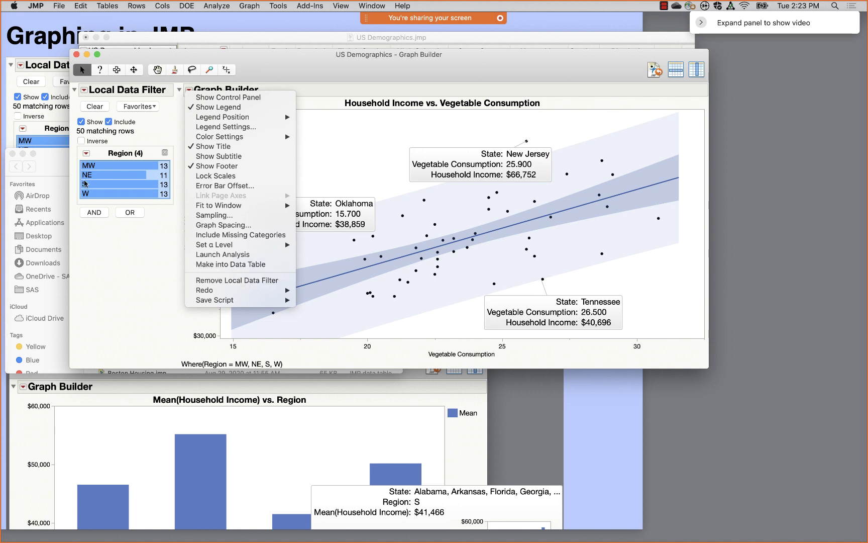
click(108, 299)
click(189, 90)
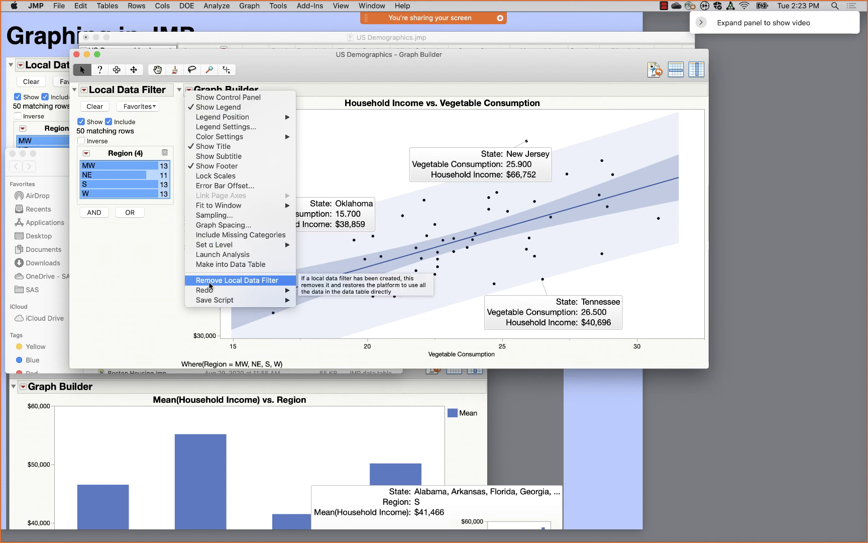
click(210, 284)
click(83, 91)
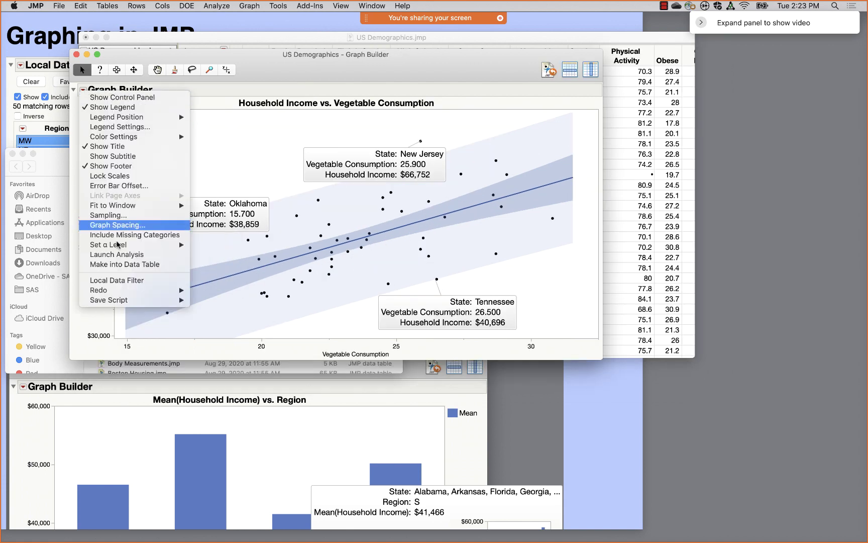
click(124, 280)
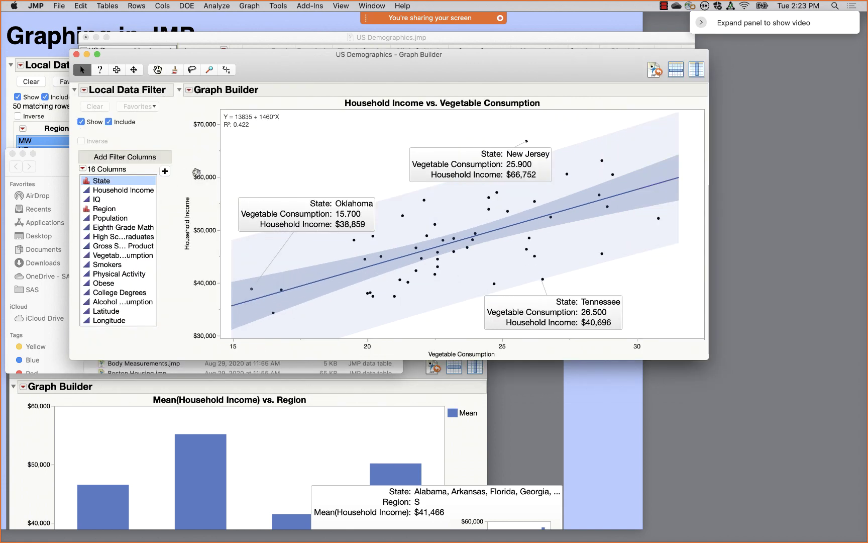
- Filter by IQ from 100 to 104.3 with Inverse checked to exclude that range
click(103, 200)
click(165, 173)
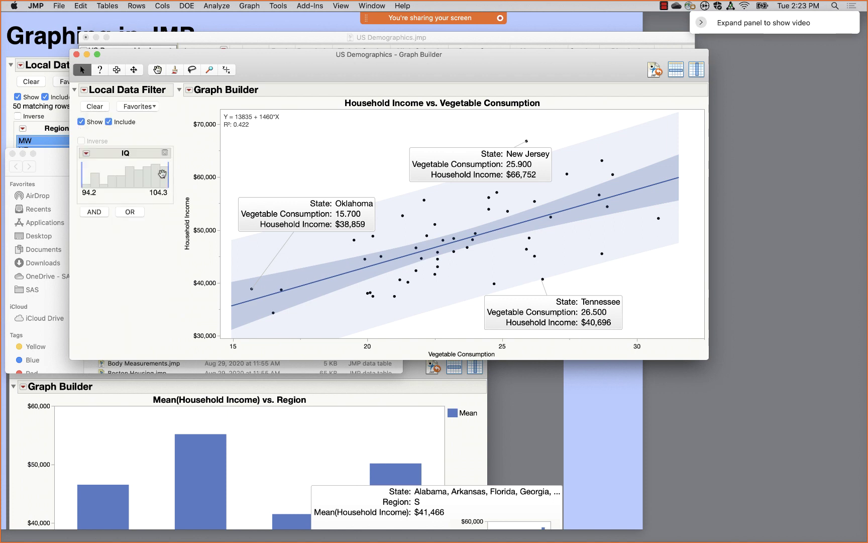
drag(82, 175, 124, 177)
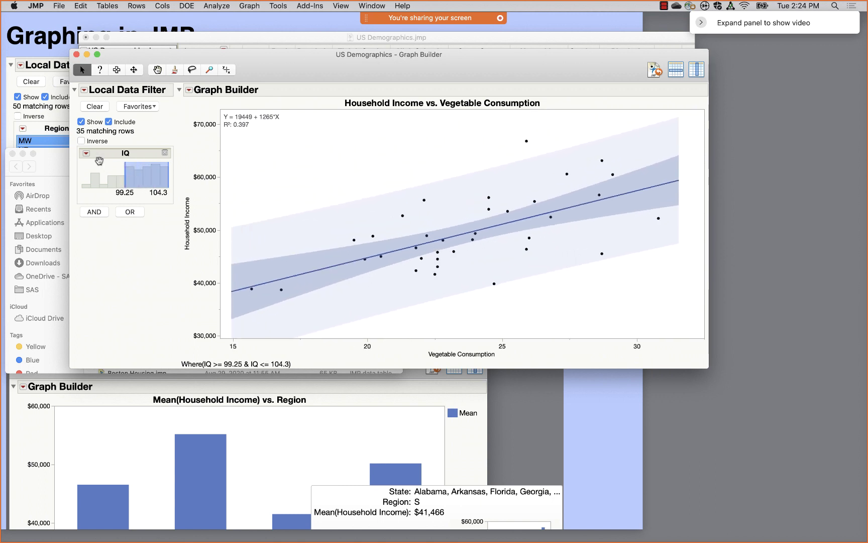
click(127, 193)
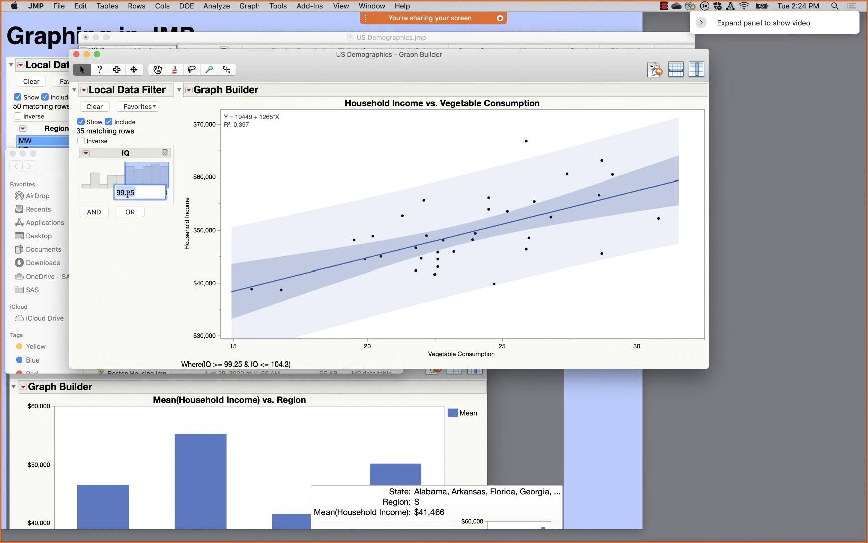
text(100)
key(Return)
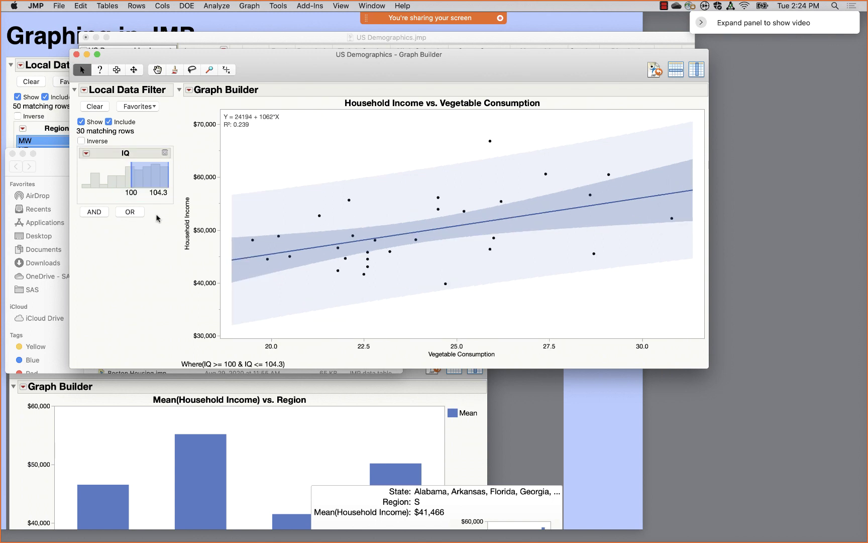
click(82, 141)
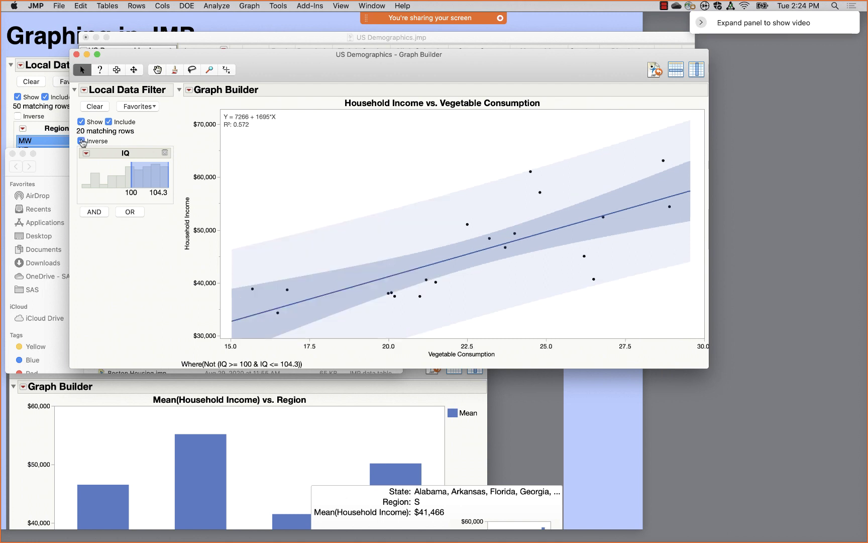
click(81, 142)
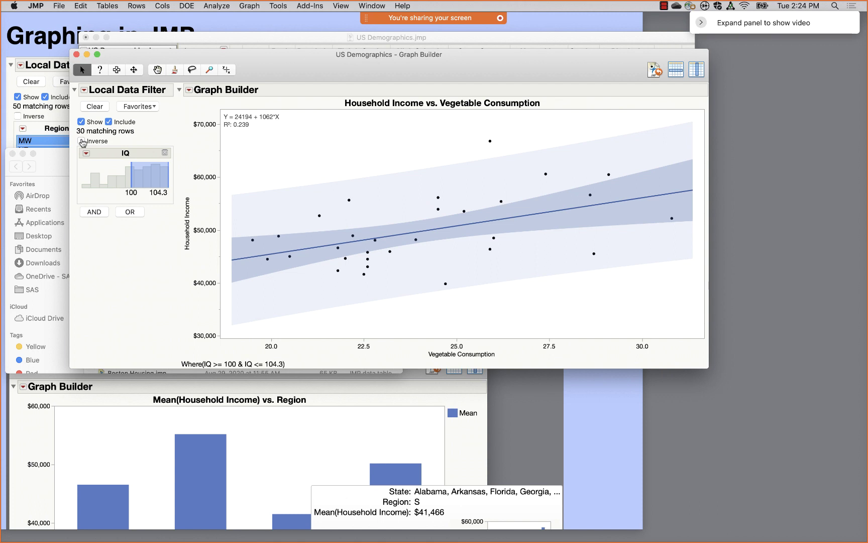
click(81, 141)
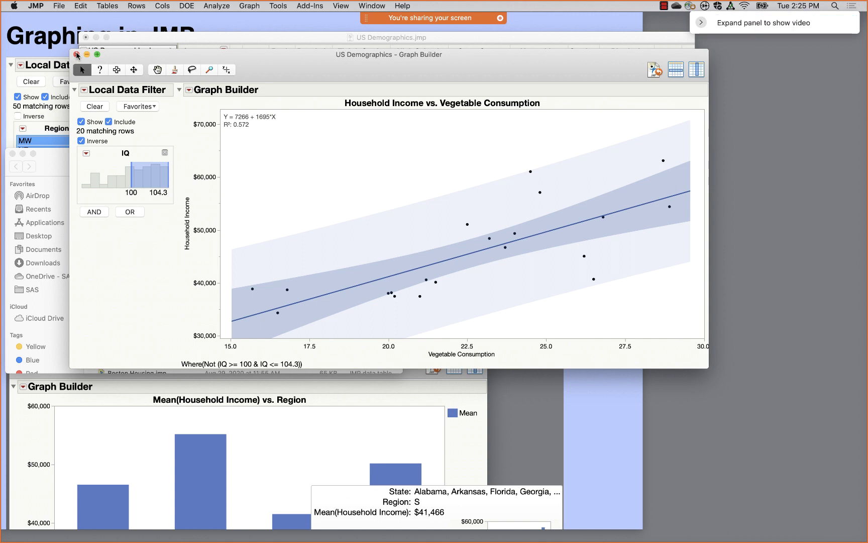
- Close the filtered scatterplot and the Finder Data folder, returning to the US Demographics table
click(75, 53)
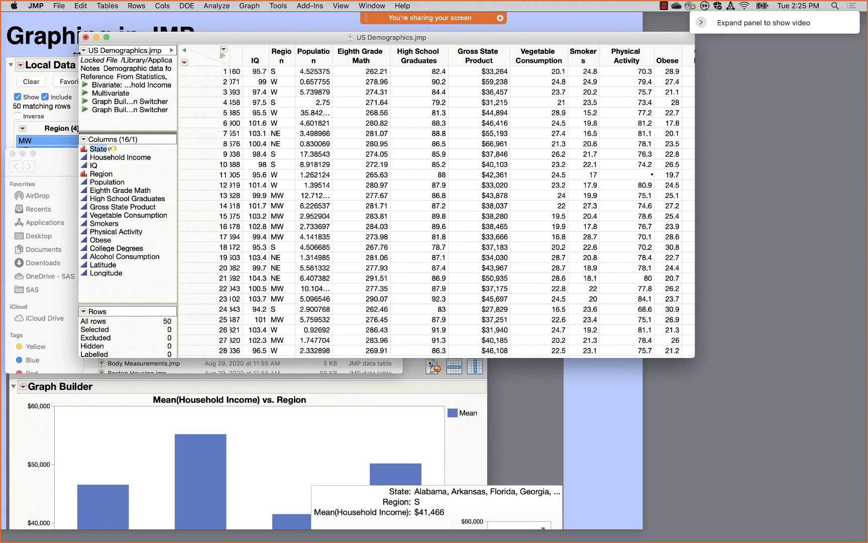
drag(135, 35, 331, 34)
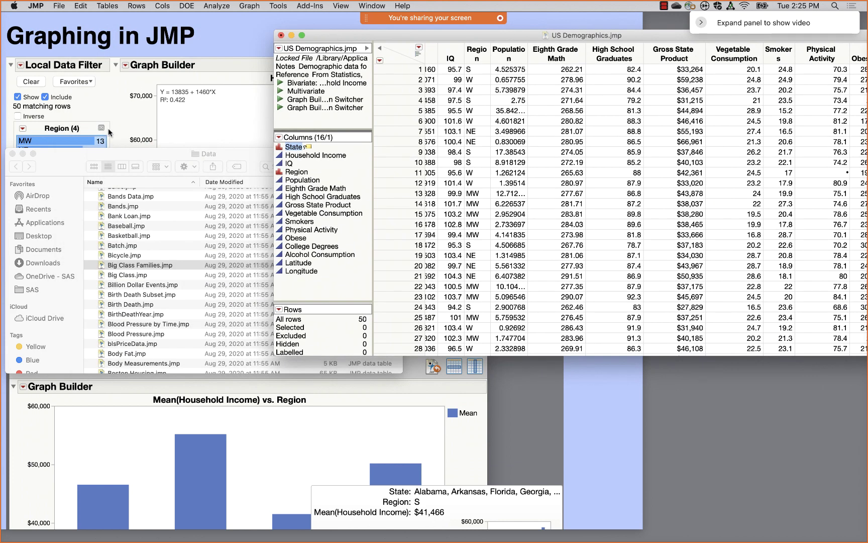
click(13, 153)
click(160, 117)
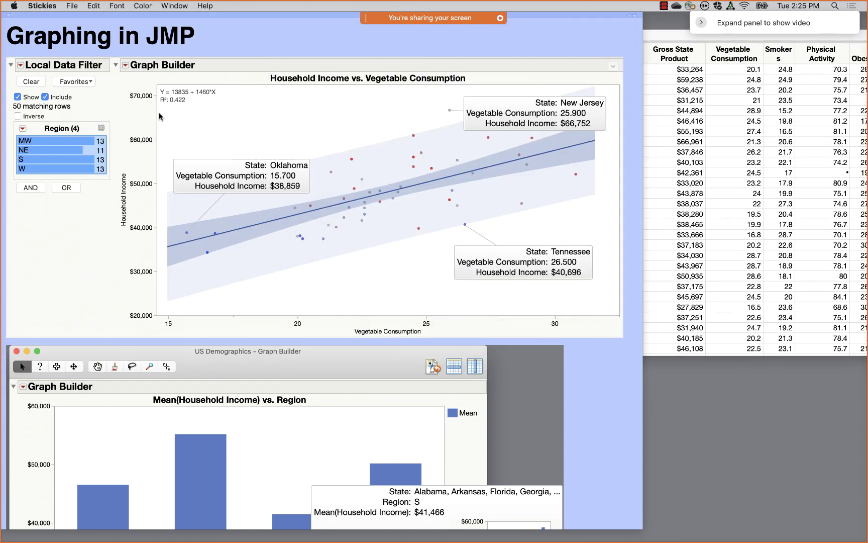
scroll(160, 117, down, 10)
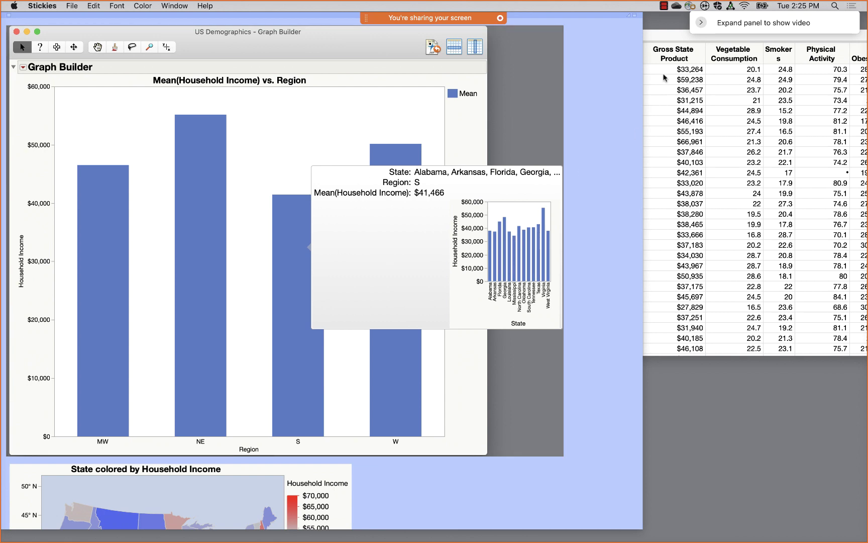
click(668, 38)
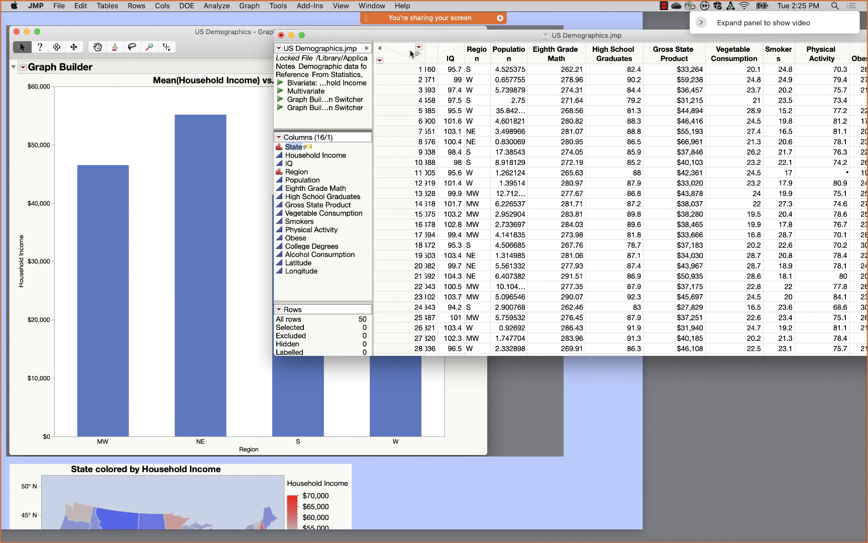
- Start Graph Builder on US Demographics with Household Income on Y and Region on X
click(249, 6)
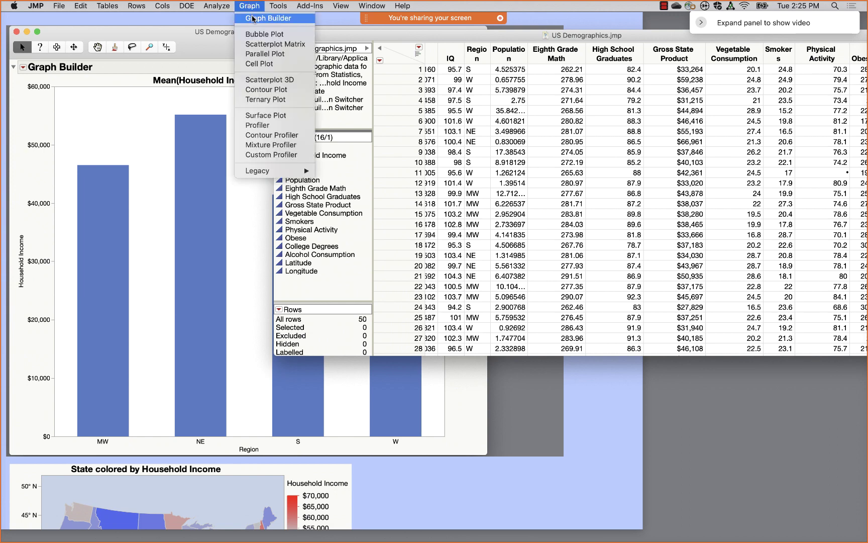
click(255, 19)
drag(358, 119, 578, 45)
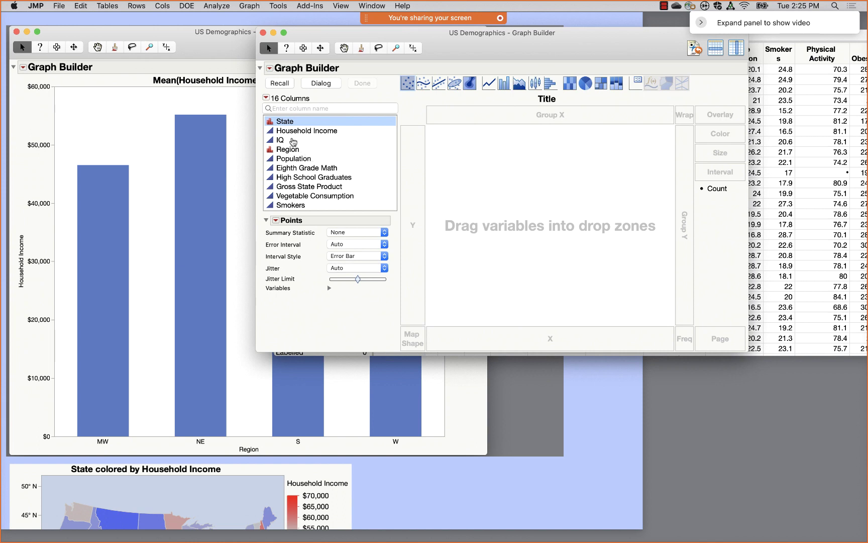
drag(291, 131, 417, 176)
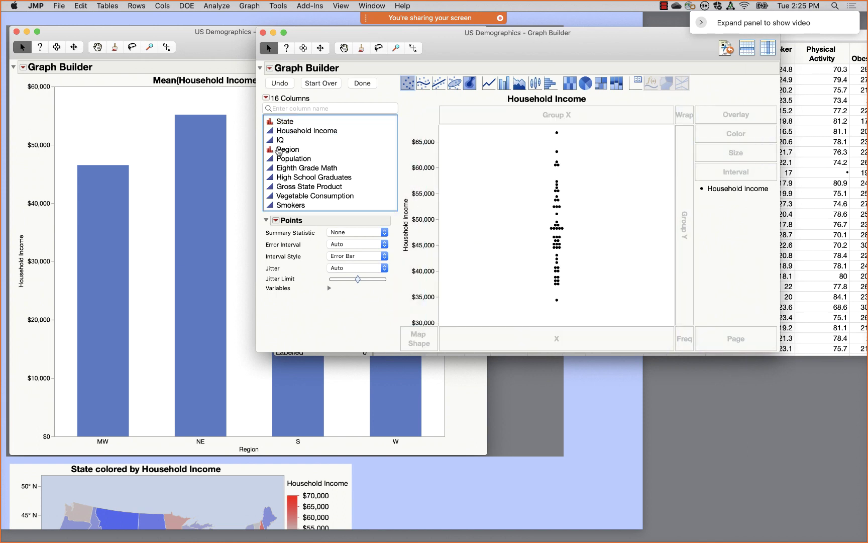
drag(289, 149, 524, 340)
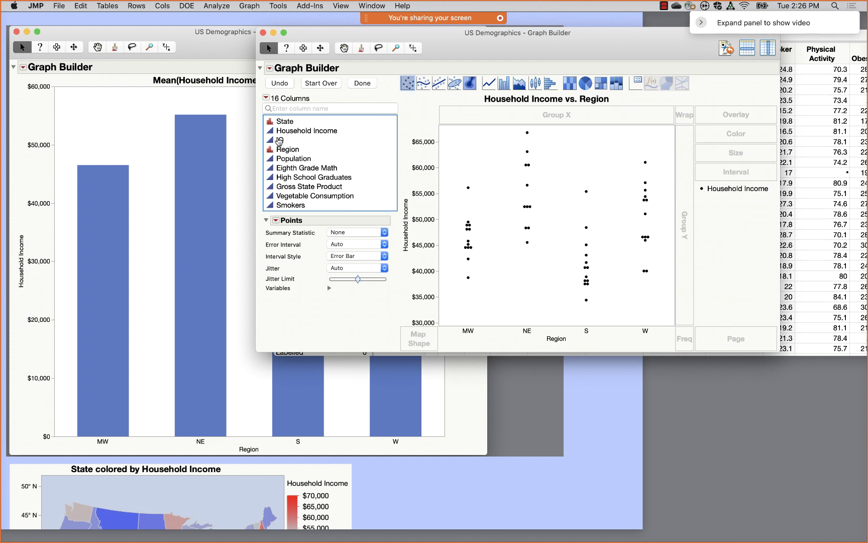
- Try IQ on X with a linear Line of Fit, then restore Region on the X axis
drag(282, 139, 553, 334)
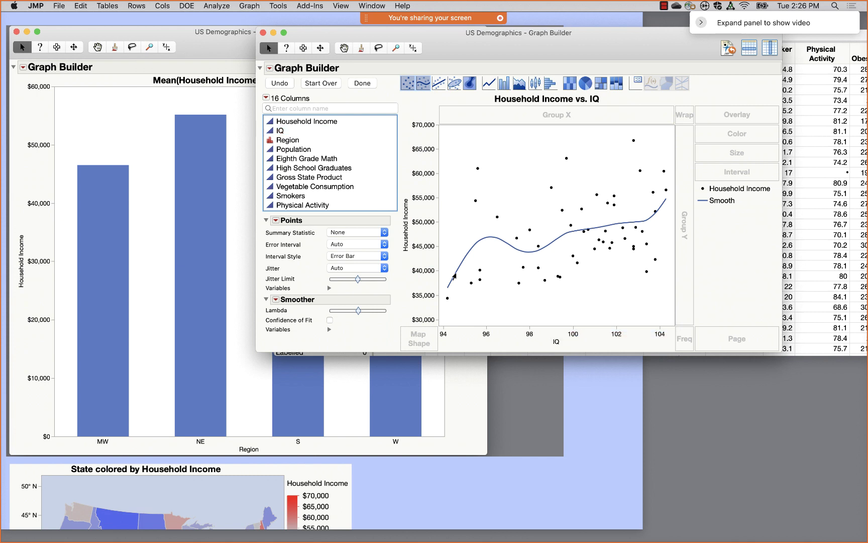
click(439, 84)
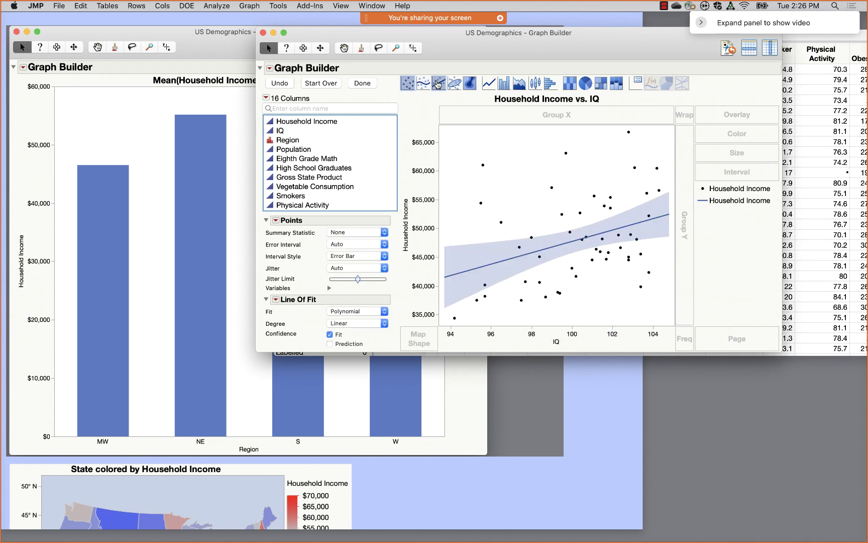
drag(288, 139, 556, 341)
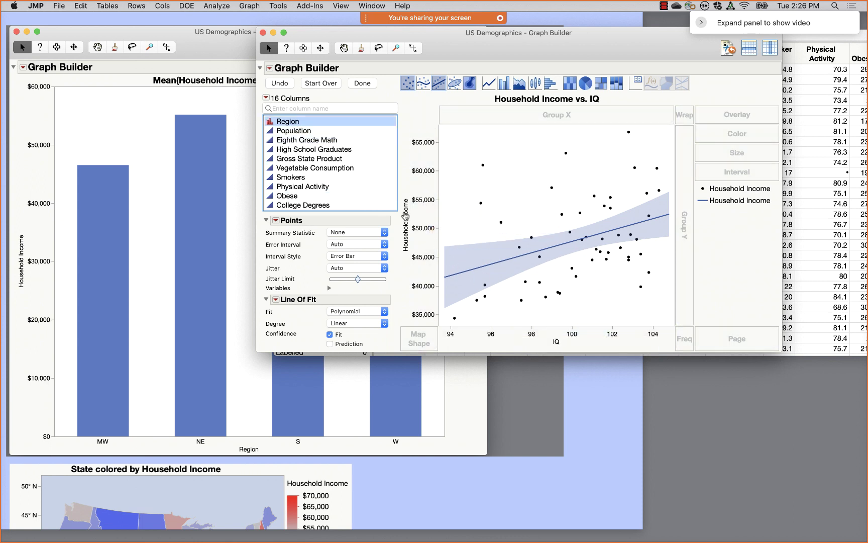
drag(296, 123, 557, 333)
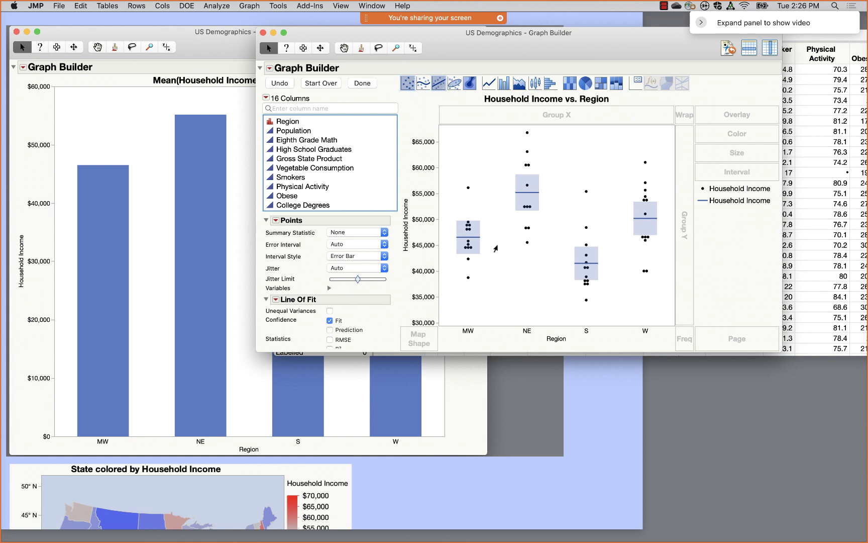
- Turn off Line of Fit, try and remove Box Plot, then add the Bar element for regional means
click(437, 85)
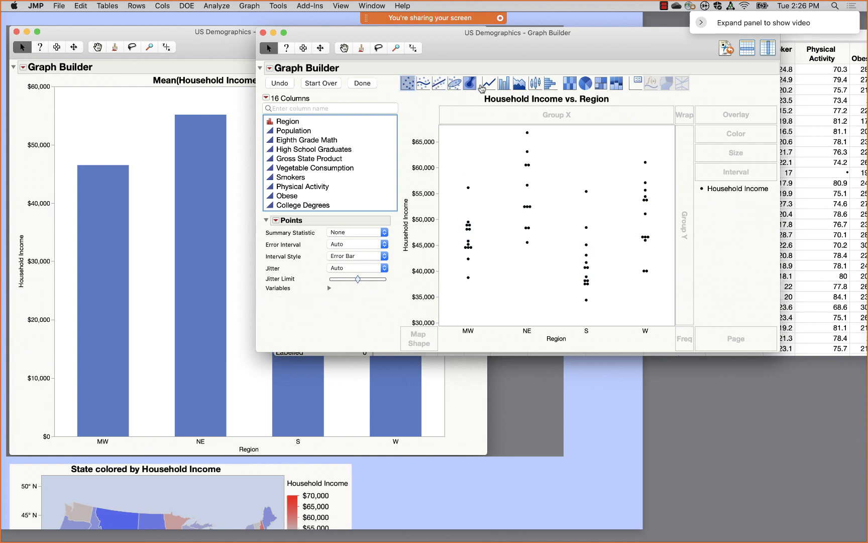
drag(535, 84, 544, 159)
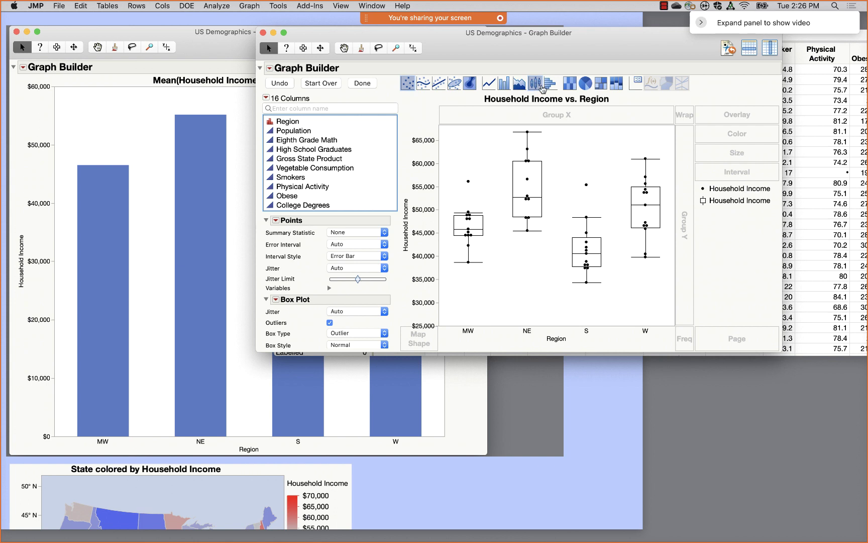
click(537, 85)
click(503, 85)
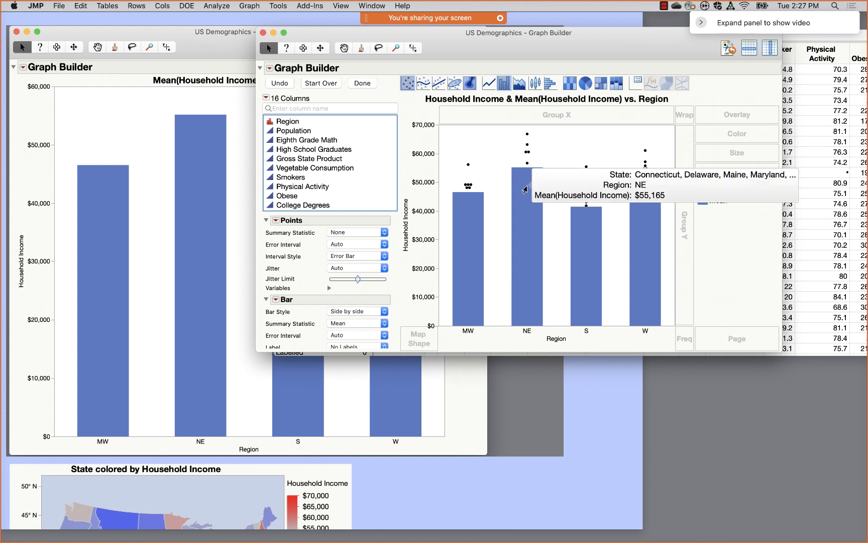
- Move the bars backward and remove the Points element, leaving only mean Household Income bars
right_click(570, 150)
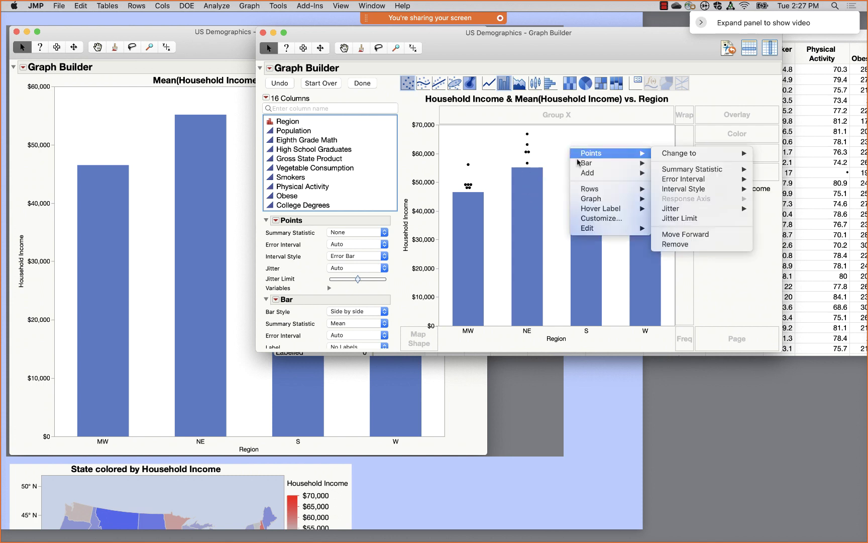
mouse_move(588, 163)
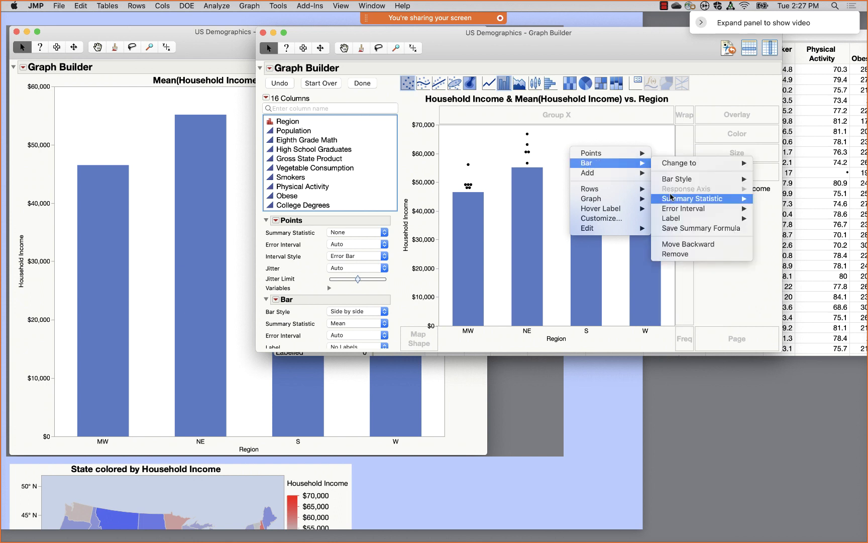
click(691, 244)
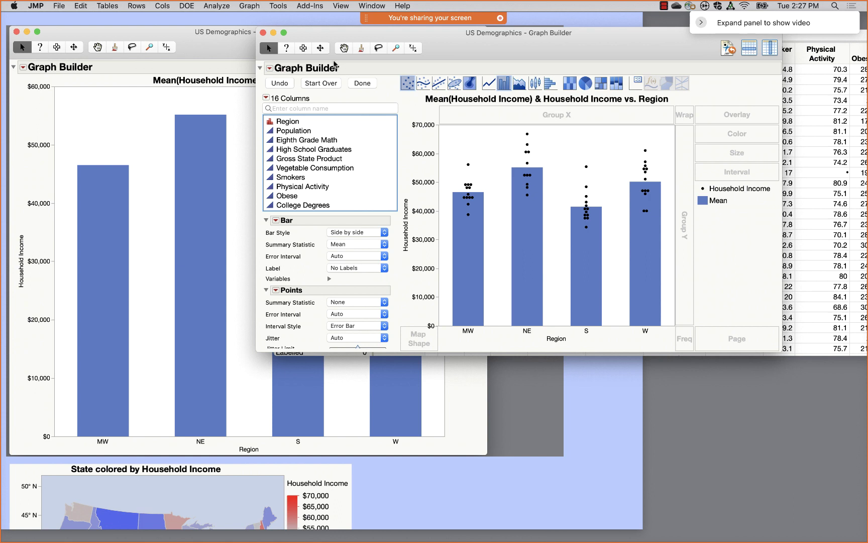
click(408, 84)
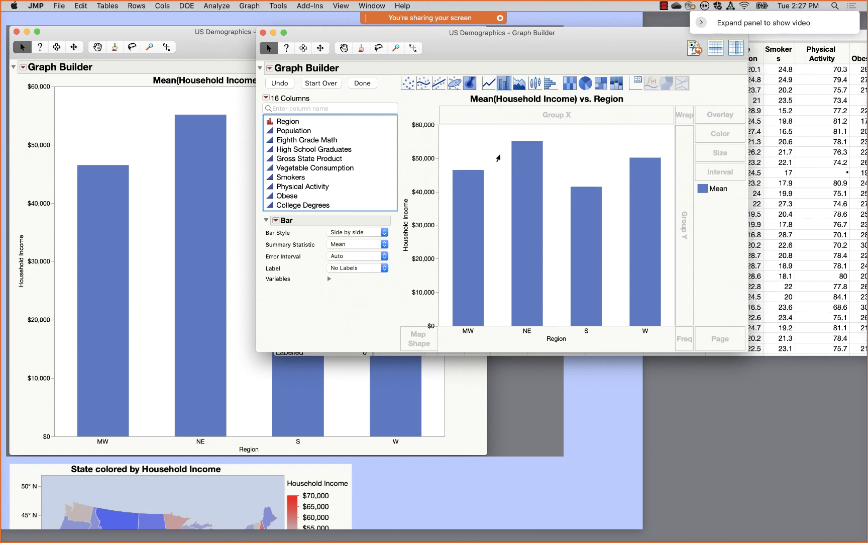
click(360, 245)
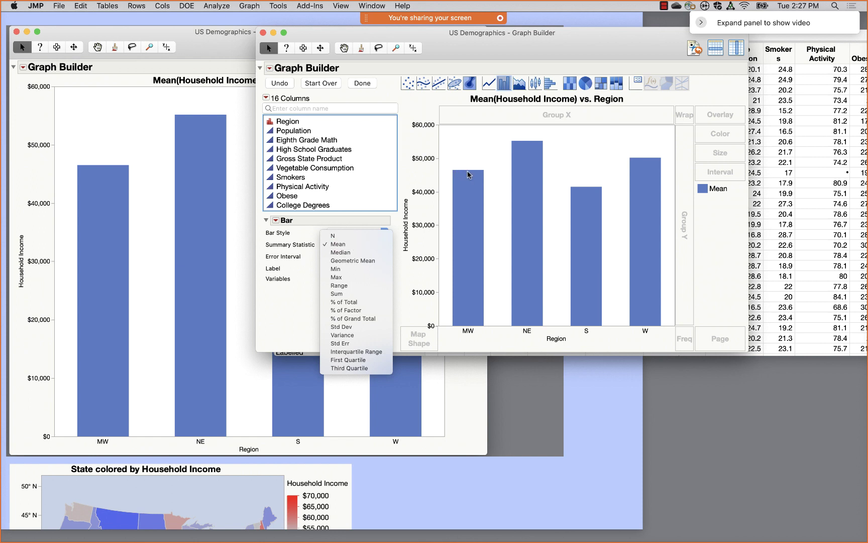
click(355, 253)
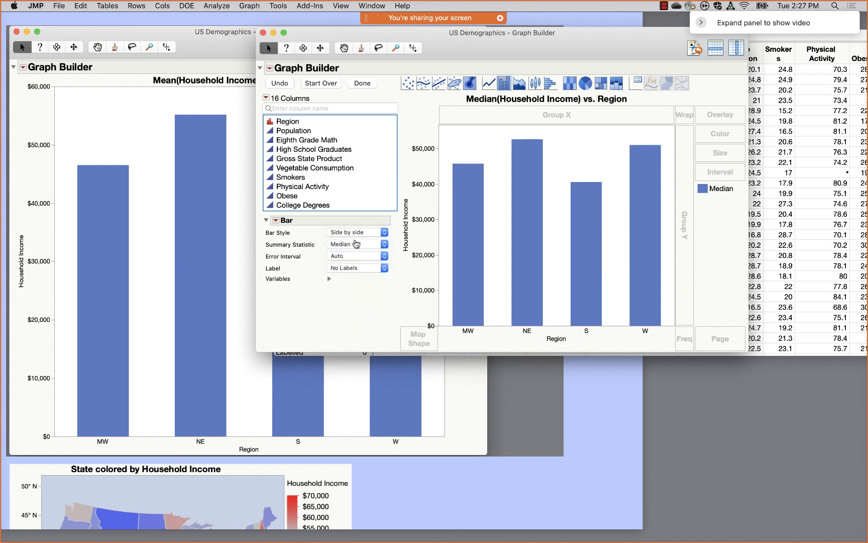
click(356, 245)
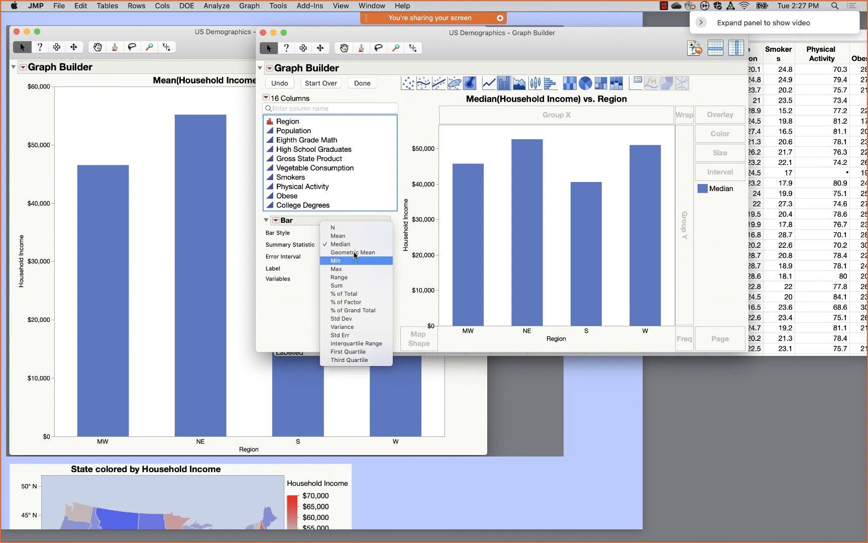
click(341, 229)
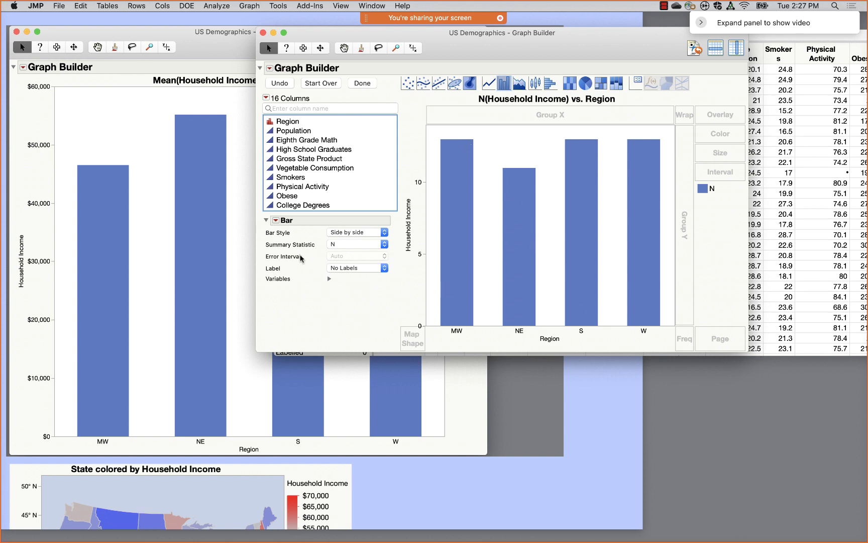
click(347, 244)
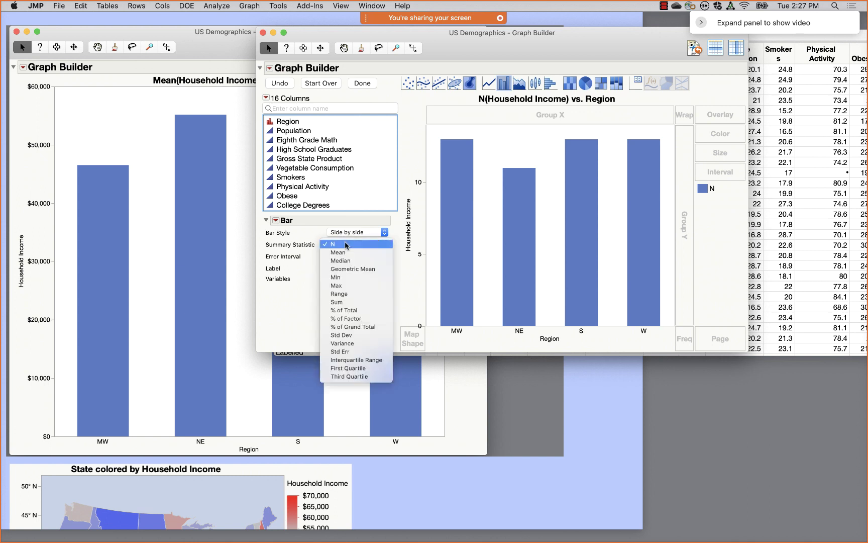
click(345, 253)
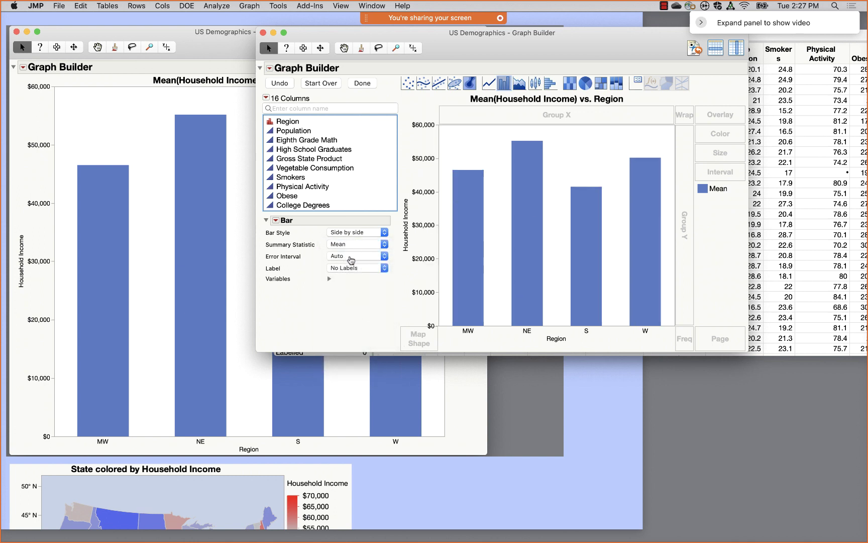
- Try Two-way, Auto, Range, Interquartile Range and Standard Error error intervals on the Region bars
click(351, 257)
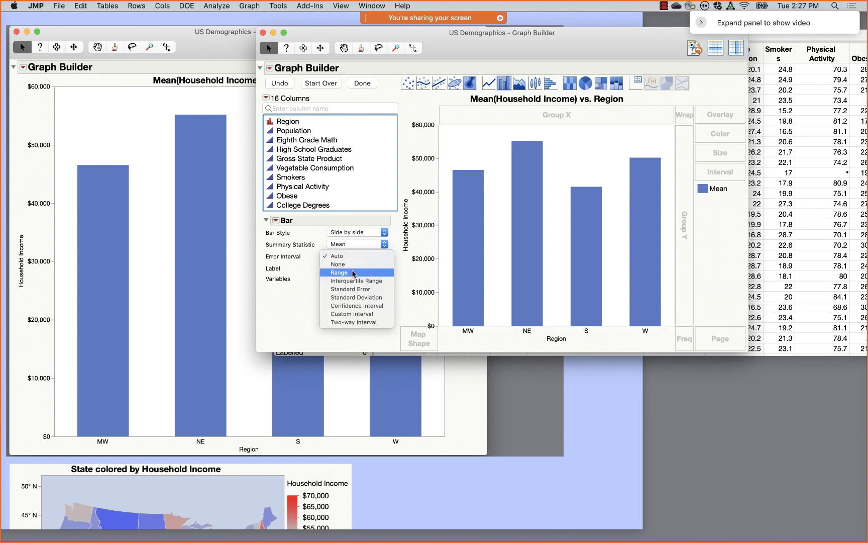
click(324, 322)
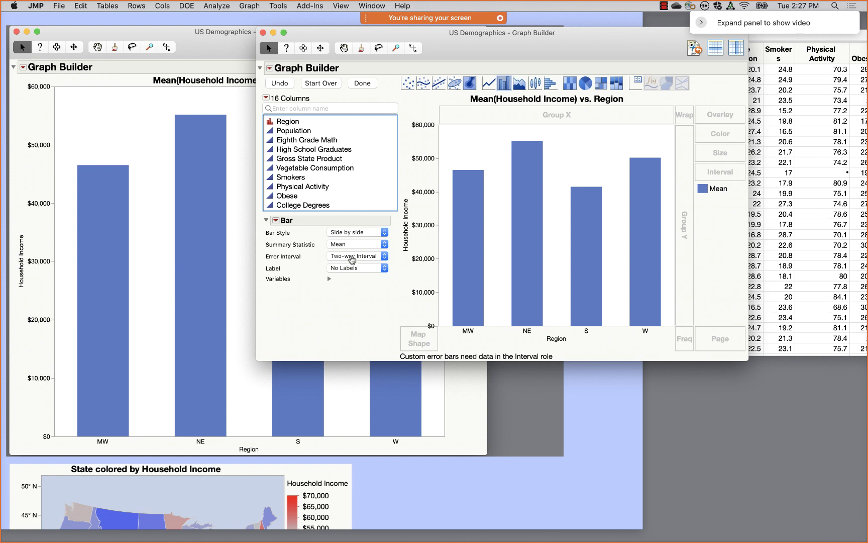
click(352, 256)
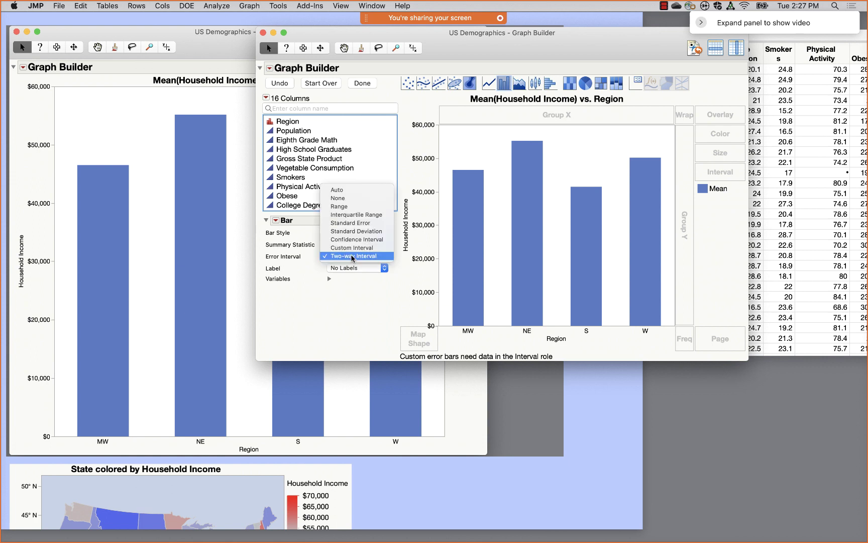
click(351, 190)
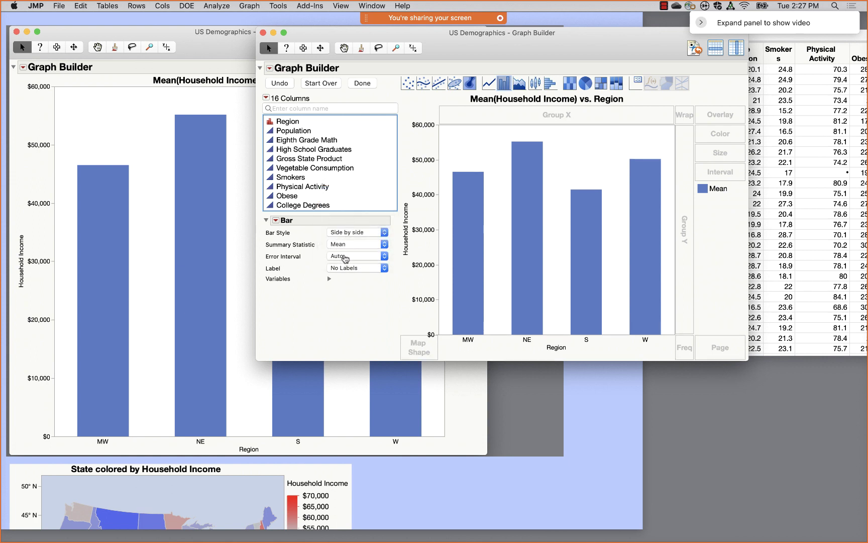
click(346, 257)
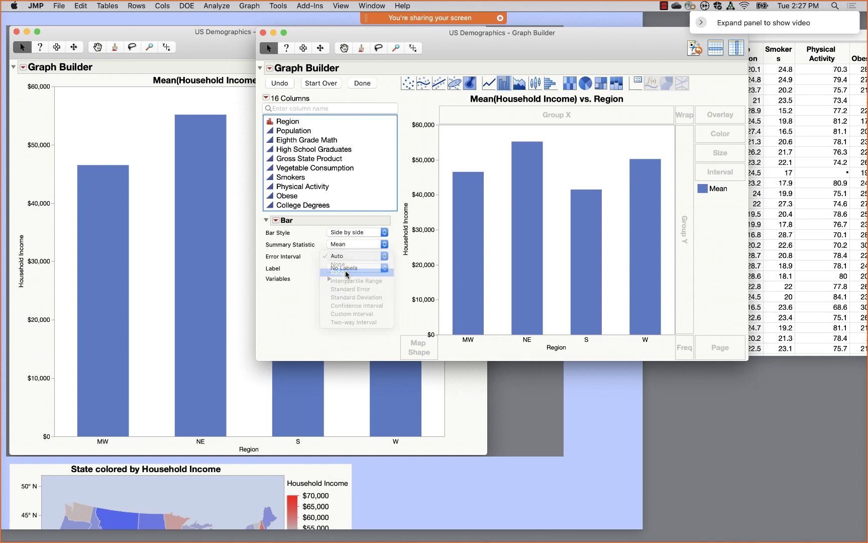
click(345, 272)
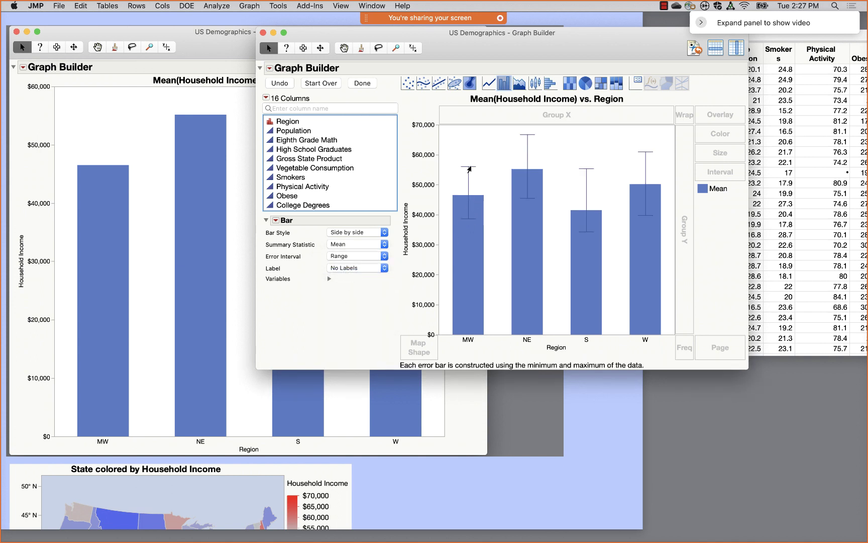
click(357, 257)
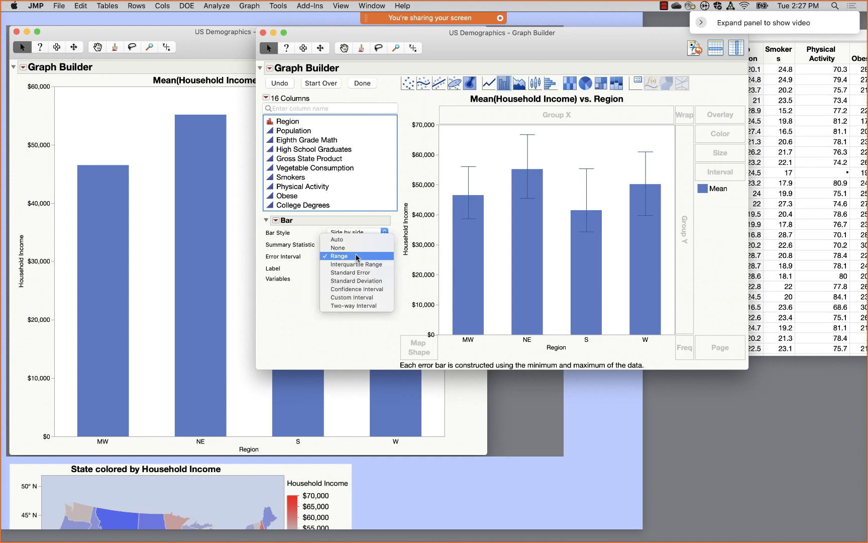
click(360, 266)
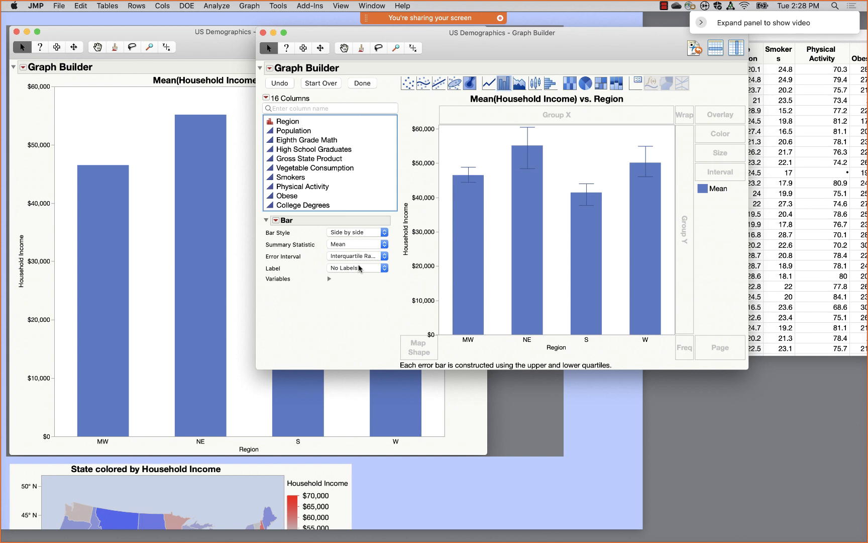
click(360, 257)
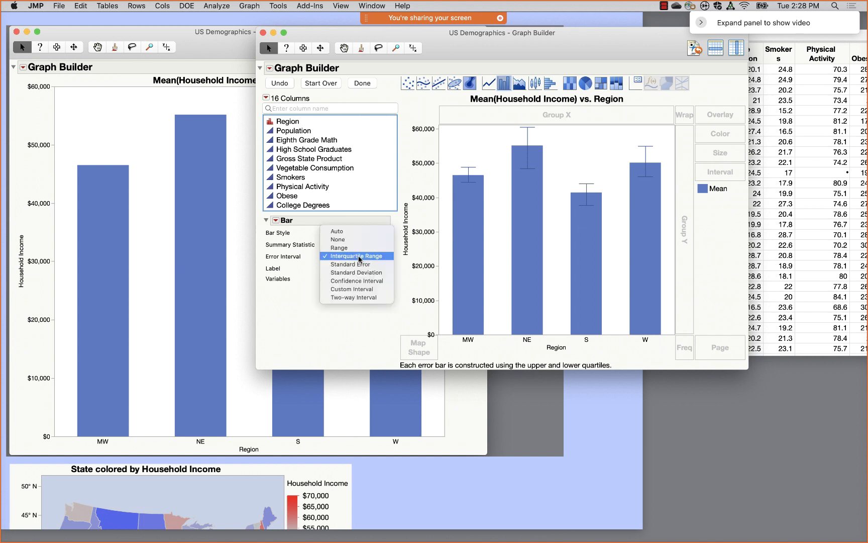
click(360, 264)
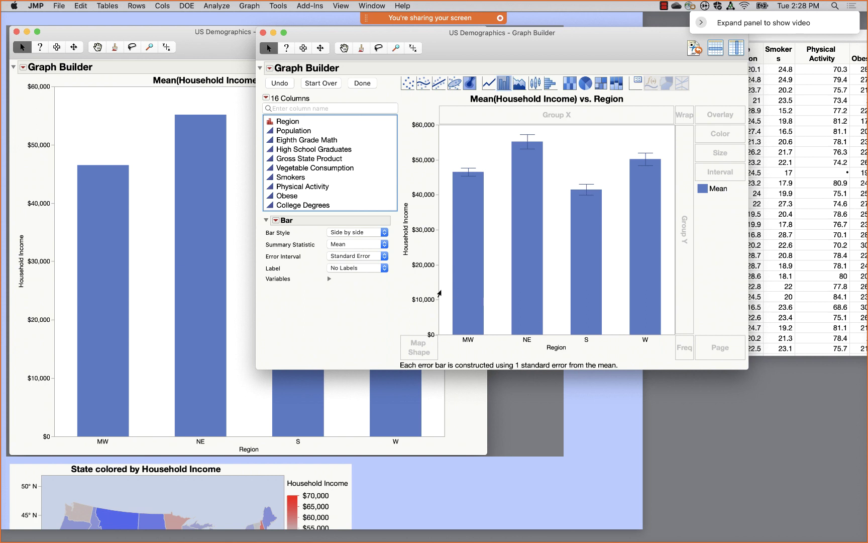
- Settle on 95% Confidence Interval error bars for each Region's mean Household Income
click(379, 257)
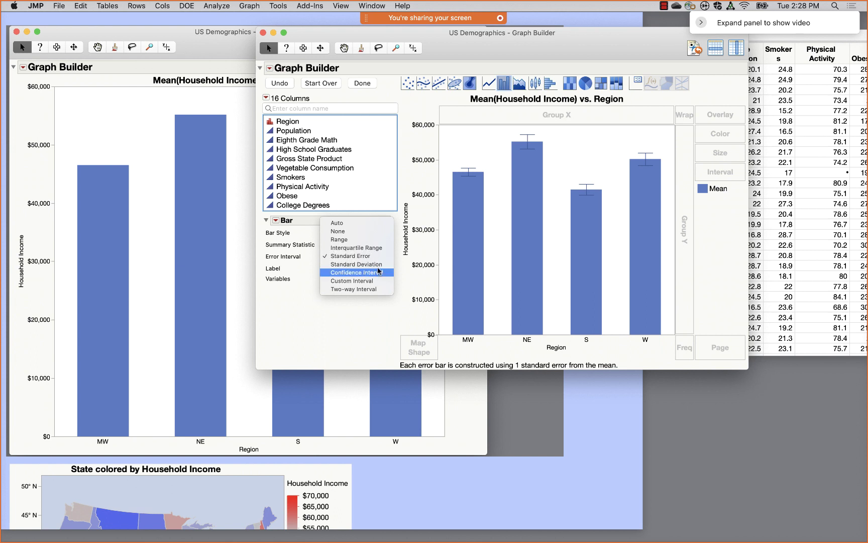
click(379, 273)
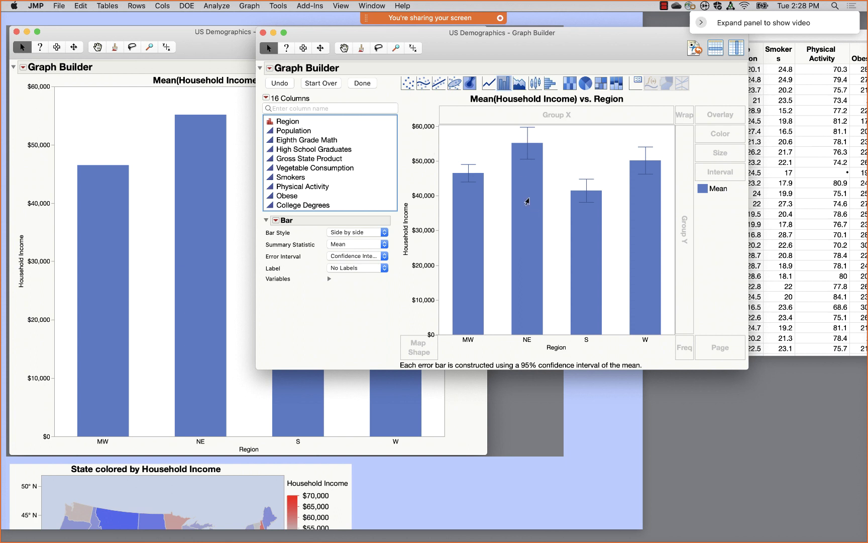
mouse_move(522, 202)
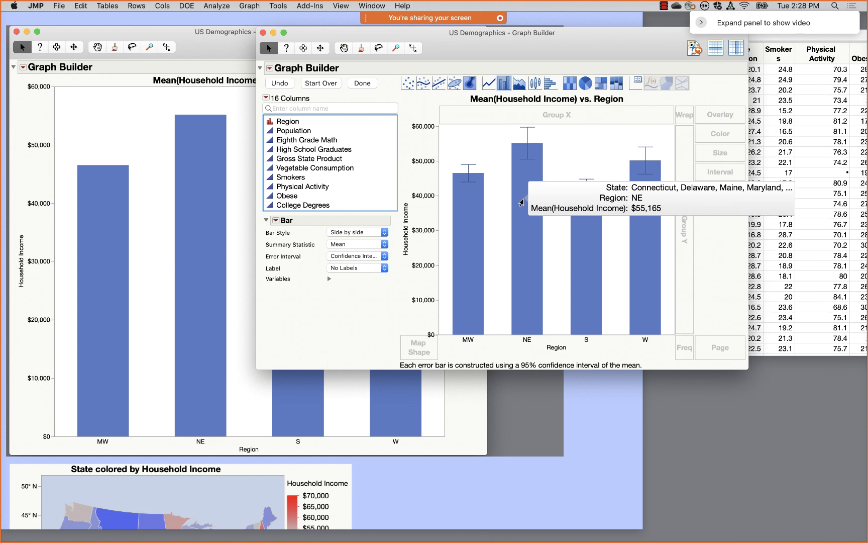
- Set the chart's hover labels to show a box plot
right_click(522, 202)
mouse_move(548, 230)
mouse_move(556, 251)
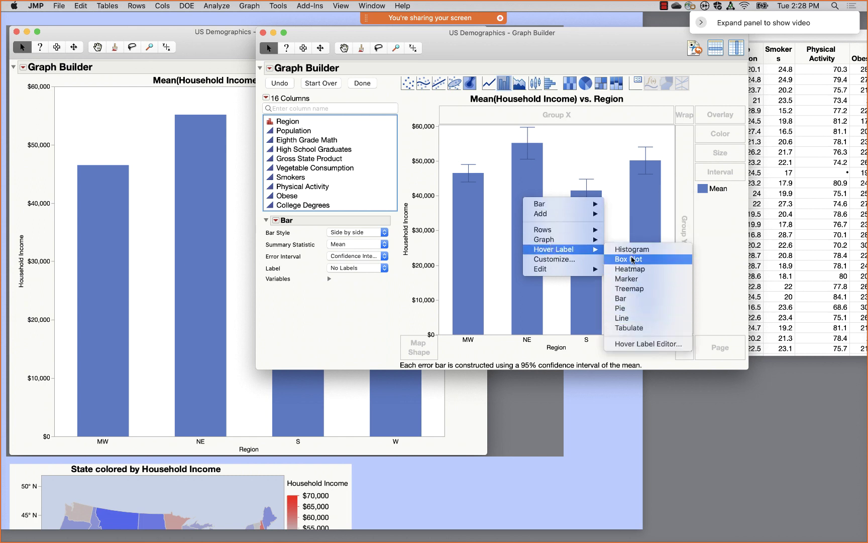
click(632, 259)
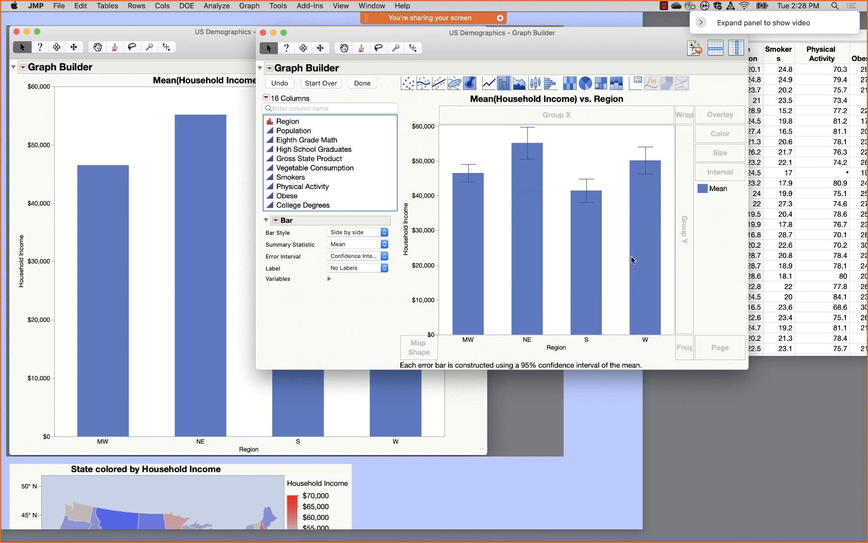
- Switch the hover label graph to a mini bar chart of each region's states
mouse_move(586, 248)
mouse_move(527, 245)
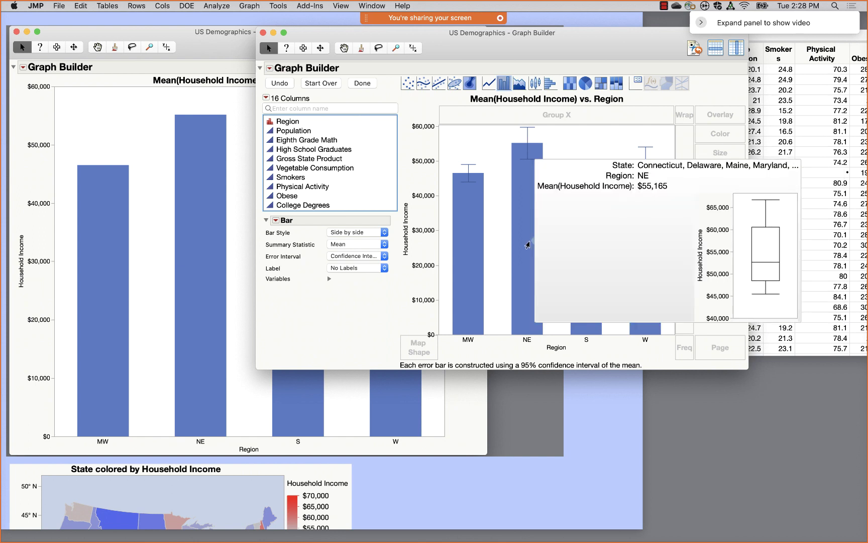
right_click(523, 256)
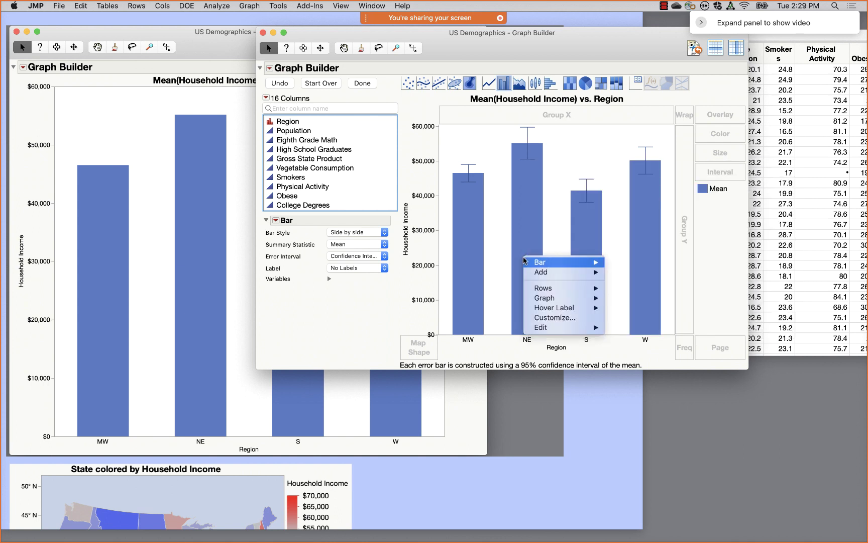
mouse_move(550, 311)
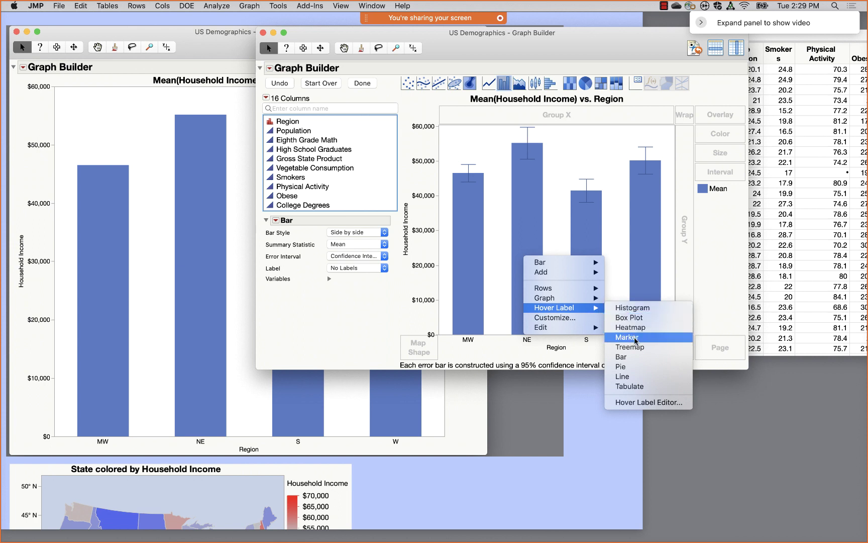
click(632, 360)
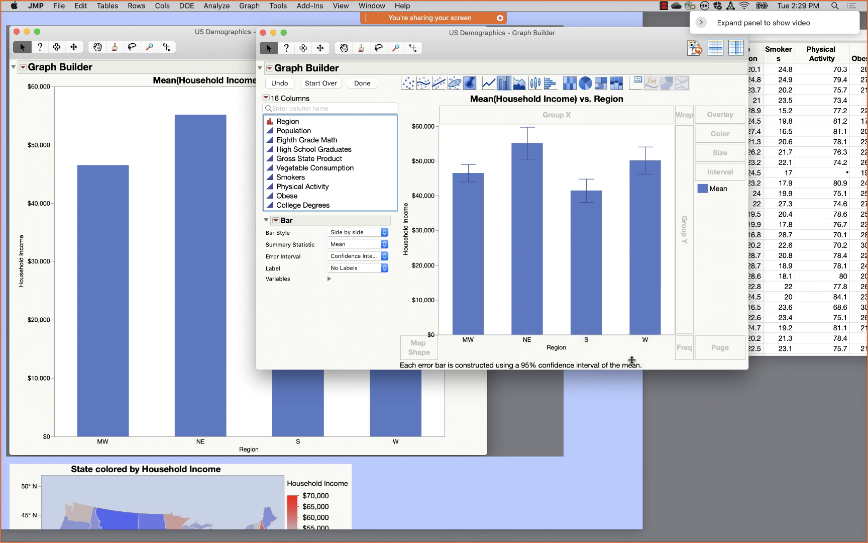
mouse_move(594, 276)
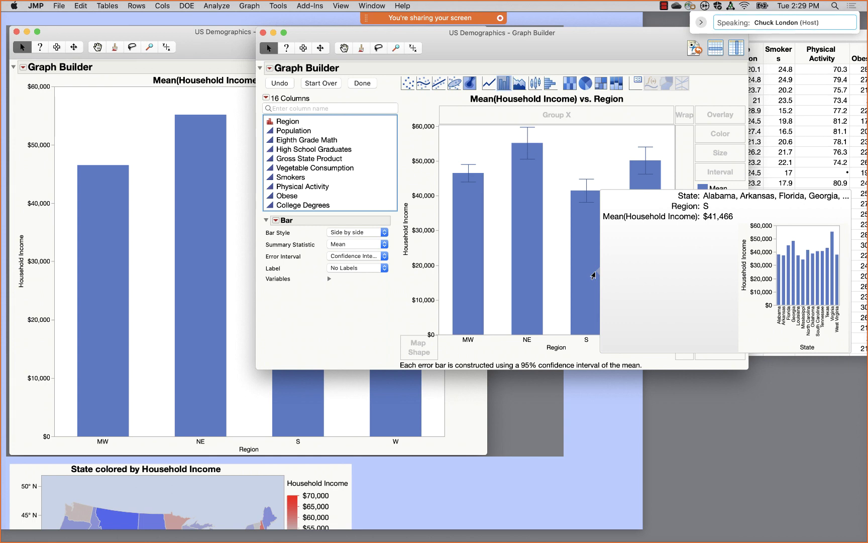
- Make Region a label column in US Demographics, then bring Graph Builder back to the front
drag(619, 50, 472, 45)
click(649, 40)
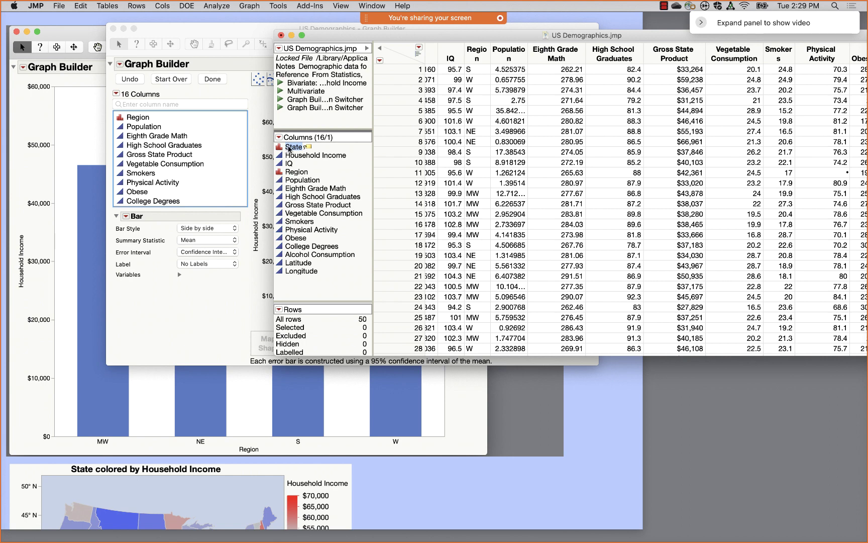
right_click(294, 174)
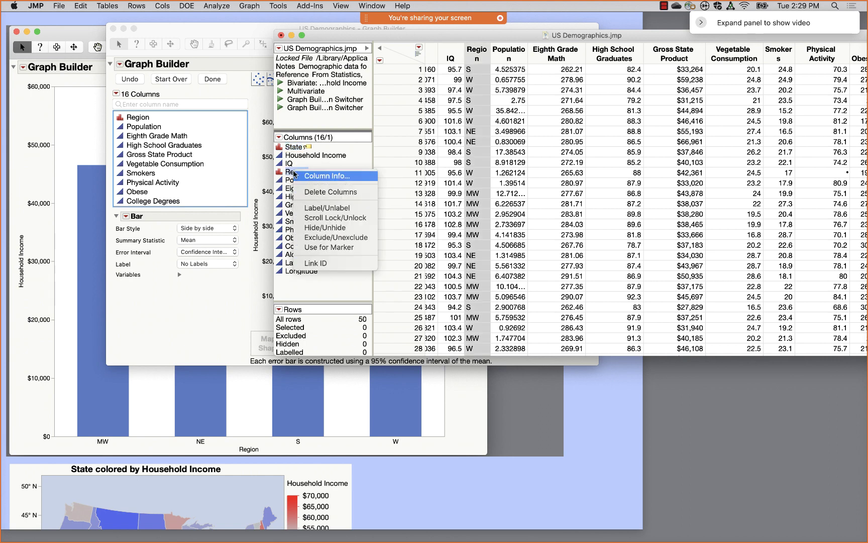
click(321, 210)
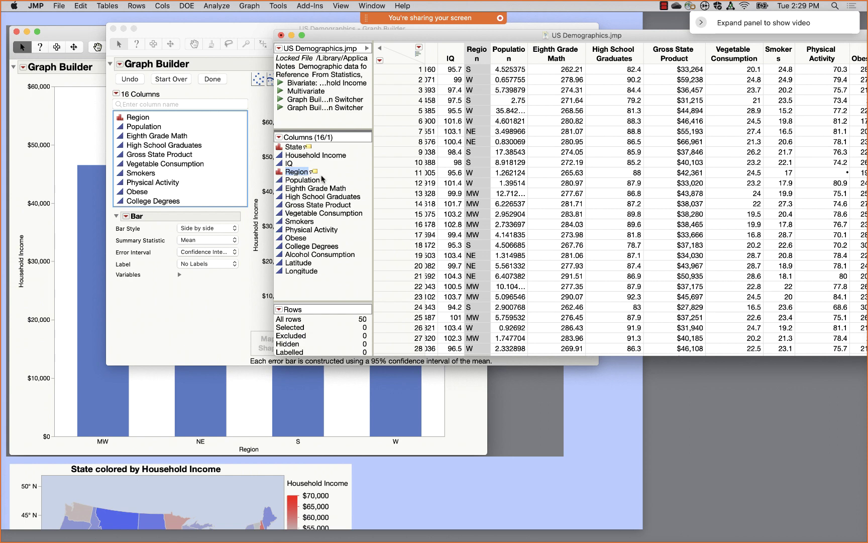
click(255, 121)
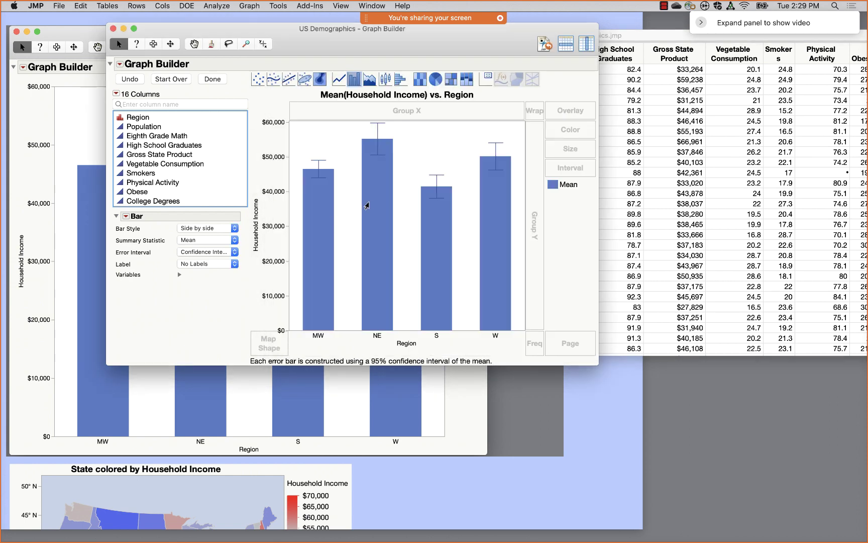
mouse_move(371, 205)
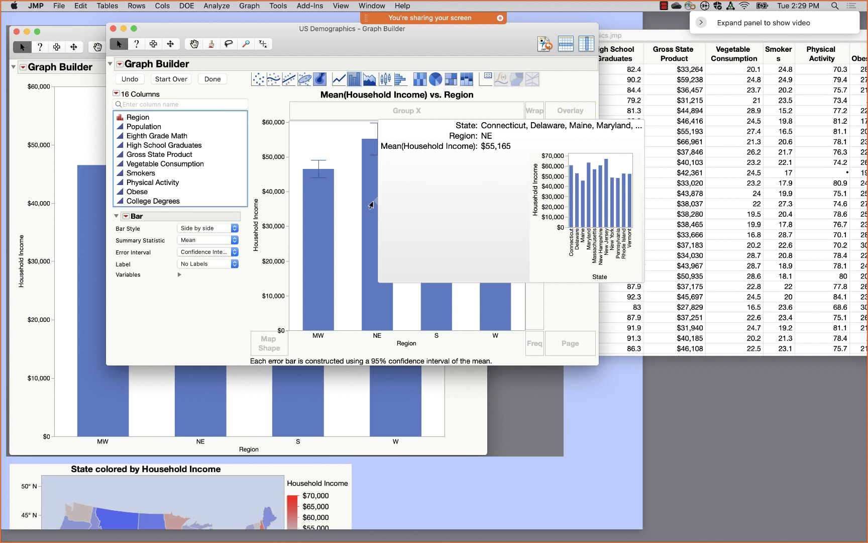
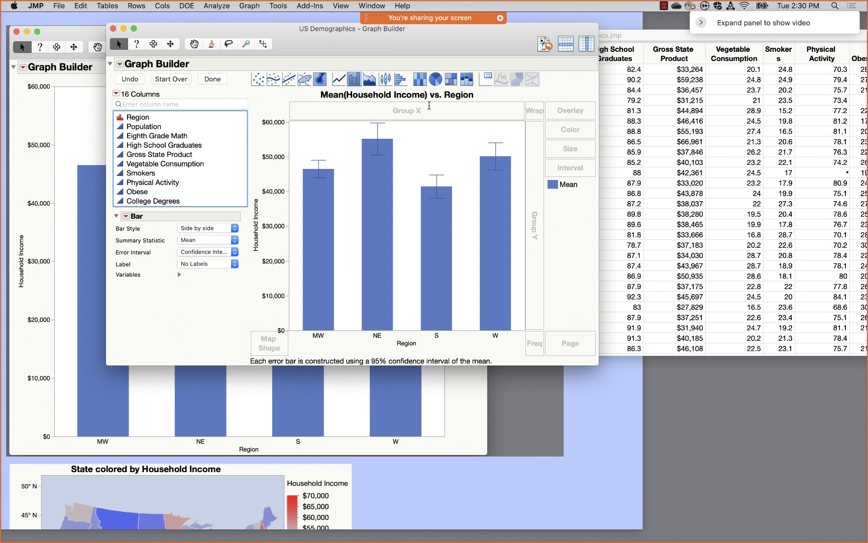
- Draw Household Income histograms per region as Kernel Density curves and drag the Overlap slider
click(401, 80)
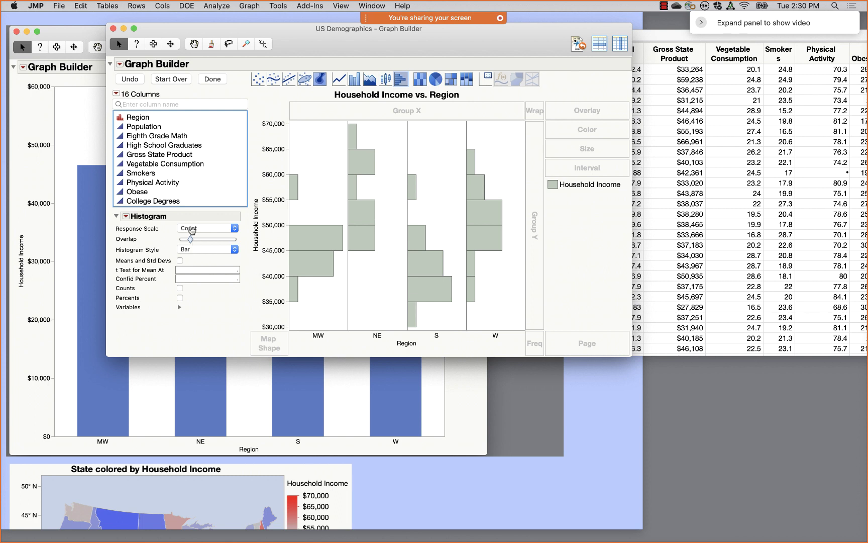
click(196, 249)
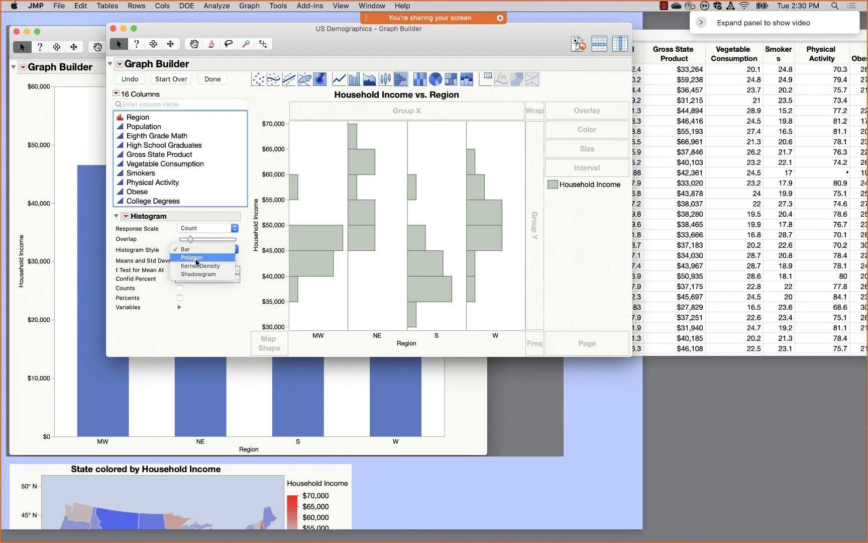
click(196, 257)
click(198, 250)
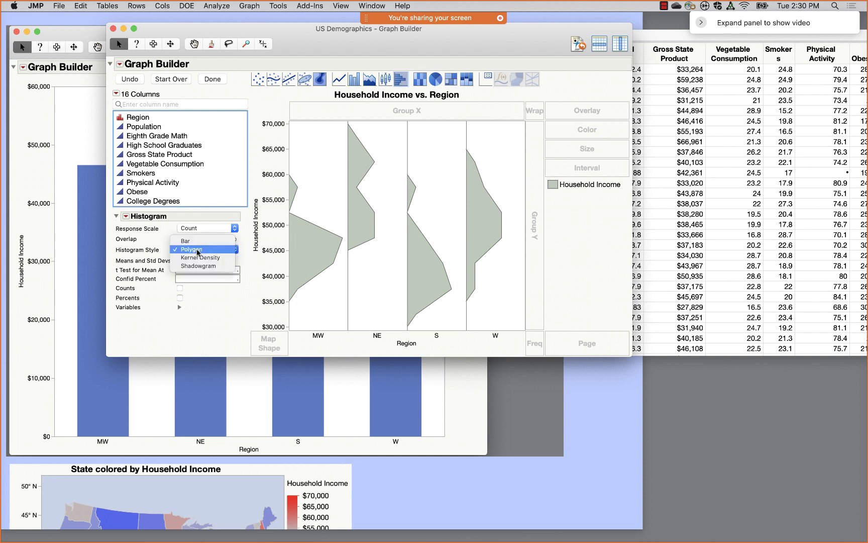
click(199, 261)
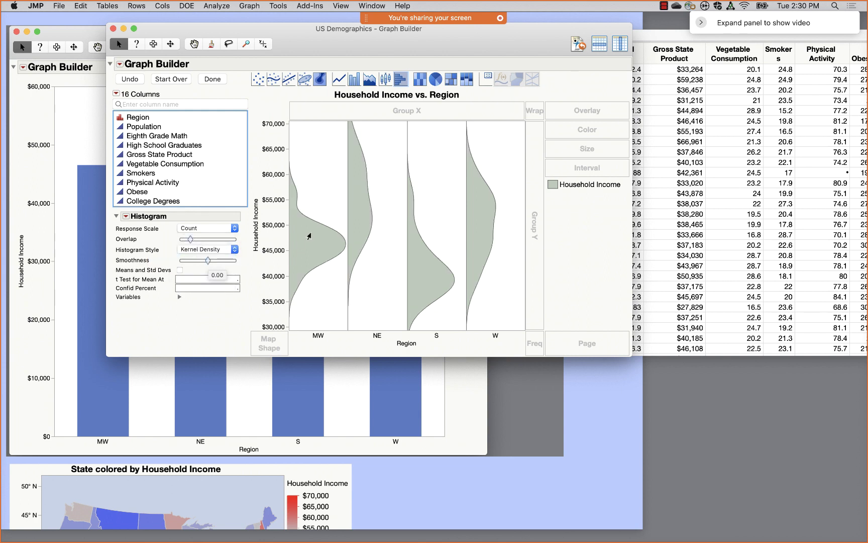
mouse_move(309, 236)
mouse_move(190, 239)
mouse_down()
mouse_move(221, 243)
mouse_move(188, 243)
mouse_up()
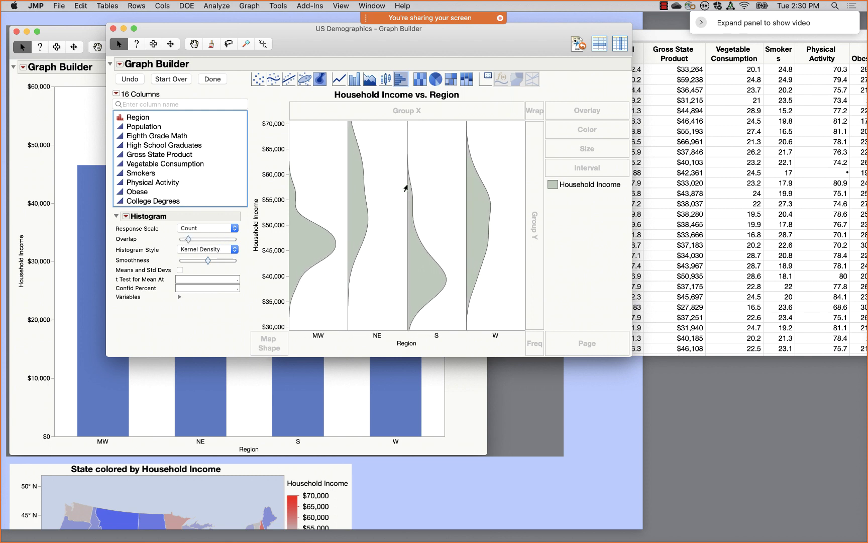
- Remove Region and show Household Income as one Bar-style histogram with Count response scale
drag(411, 343, 232, 281)
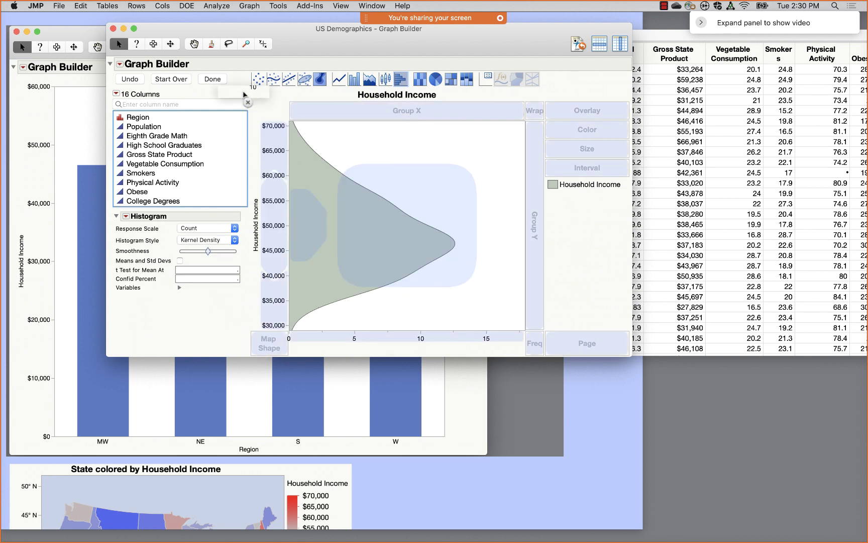
click(199, 228)
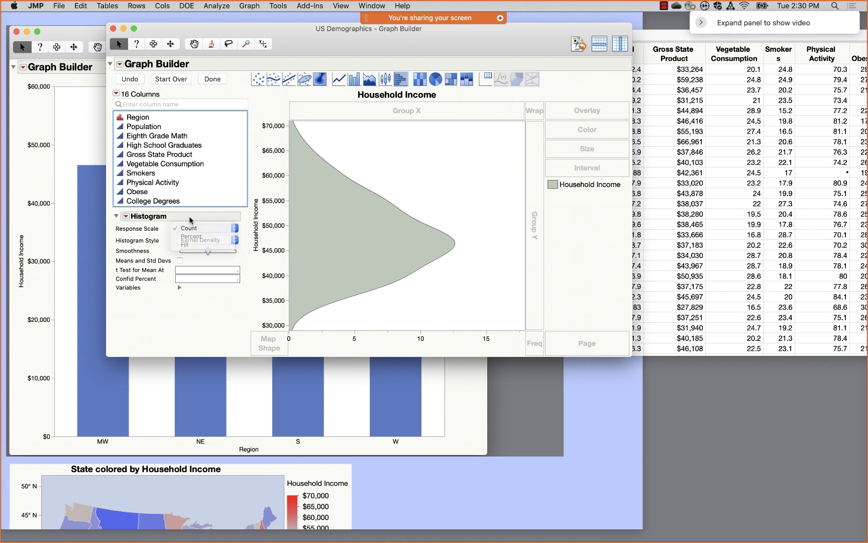
click(196, 229)
click(190, 241)
click(187, 223)
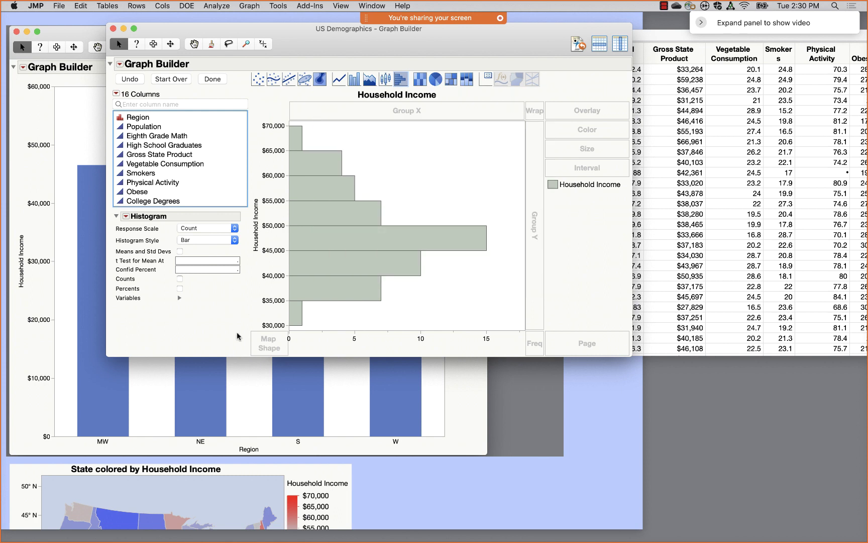
mouse_move(440, 246)
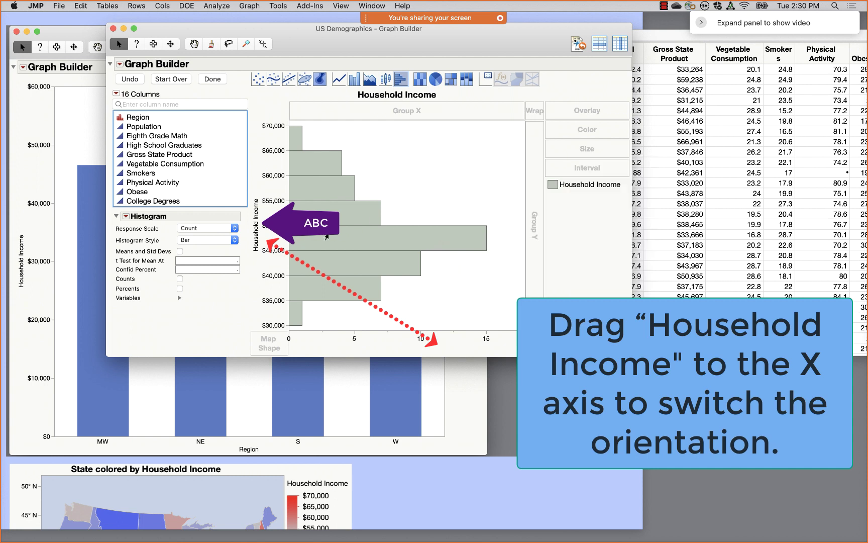
mouse_move(327, 236)
- Run a Distribution analysis with Household Income as Y, Columns
click(217, 6)
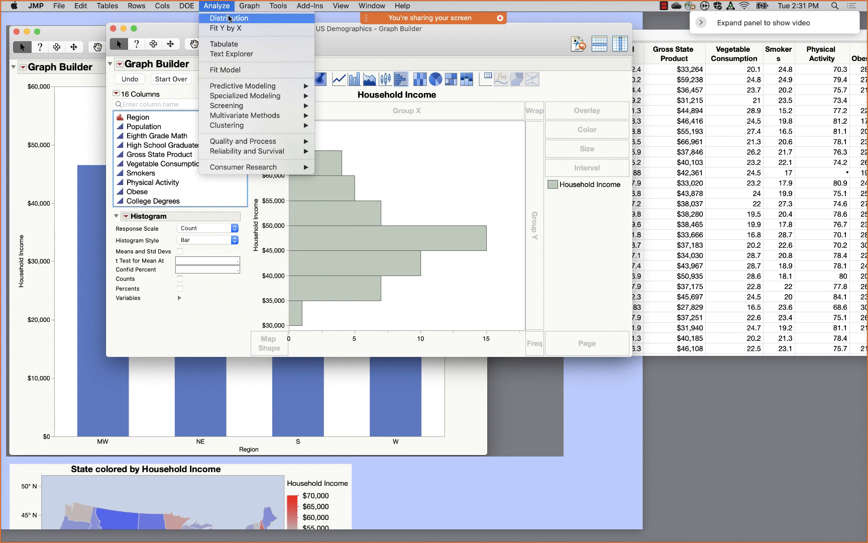
click(229, 18)
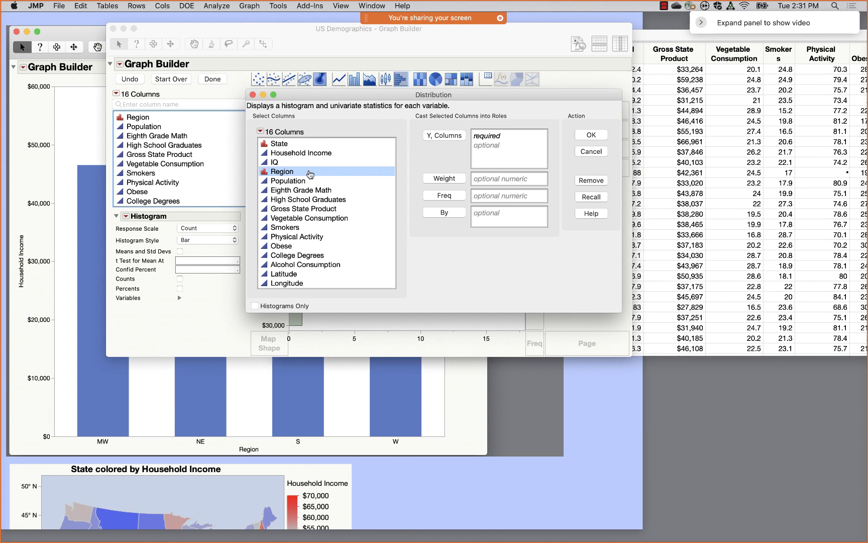
click(303, 152)
click(441, 137)
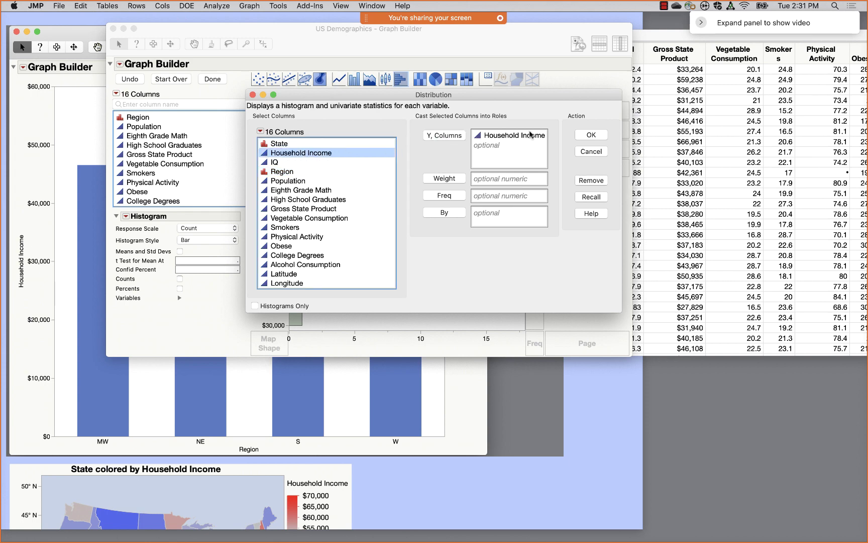
click(603, 136)
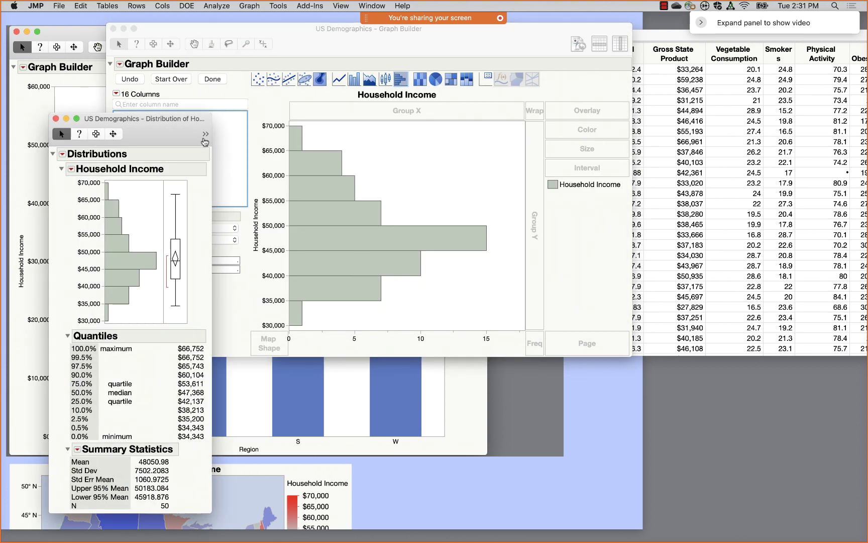
drag(183, 134, 459, 44)
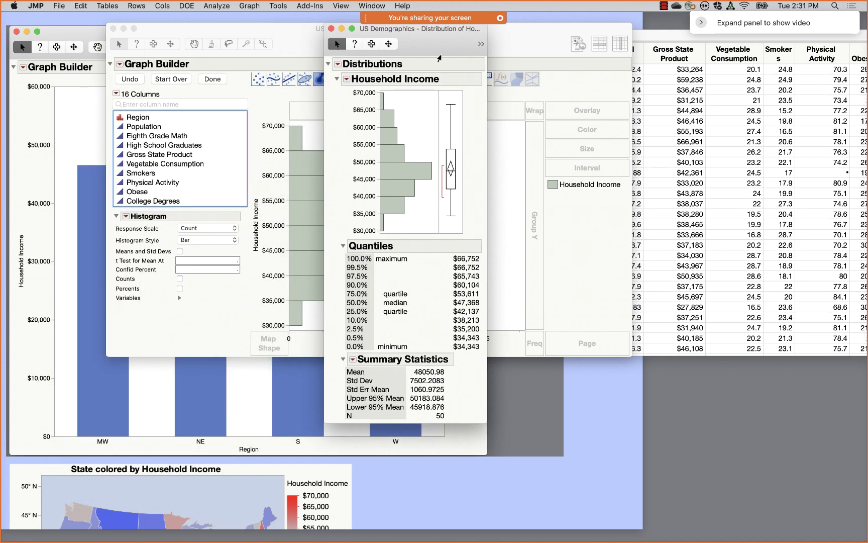
- Switch the Household Income report to Horizontal Layout and enlarge the histogram
click(348, 80)
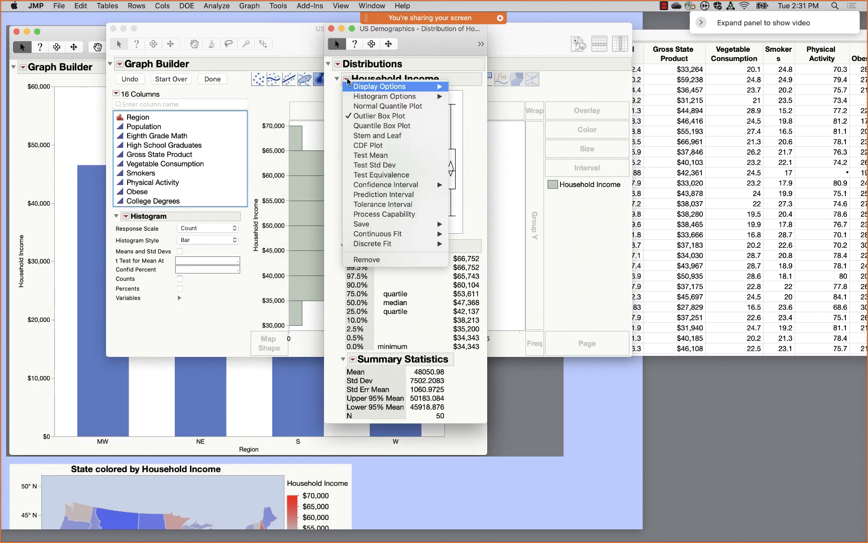
mouse_move(376, 88)
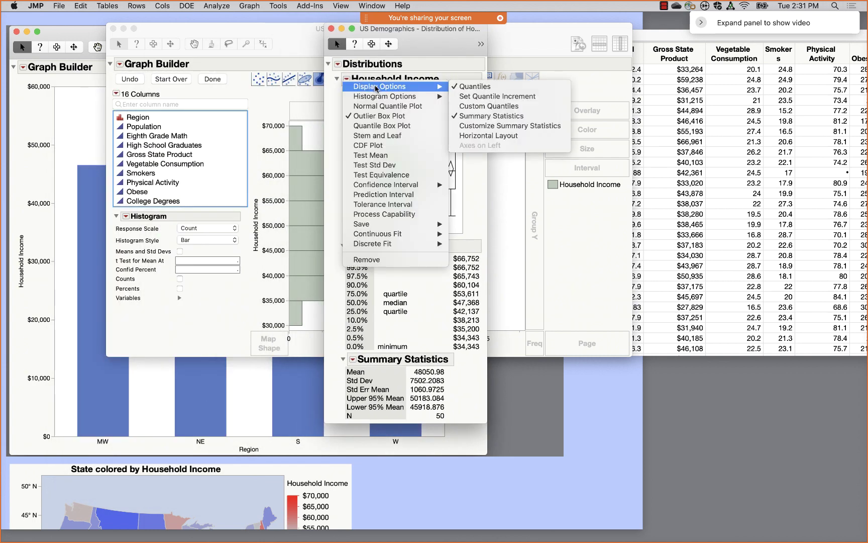
click(510, 136)
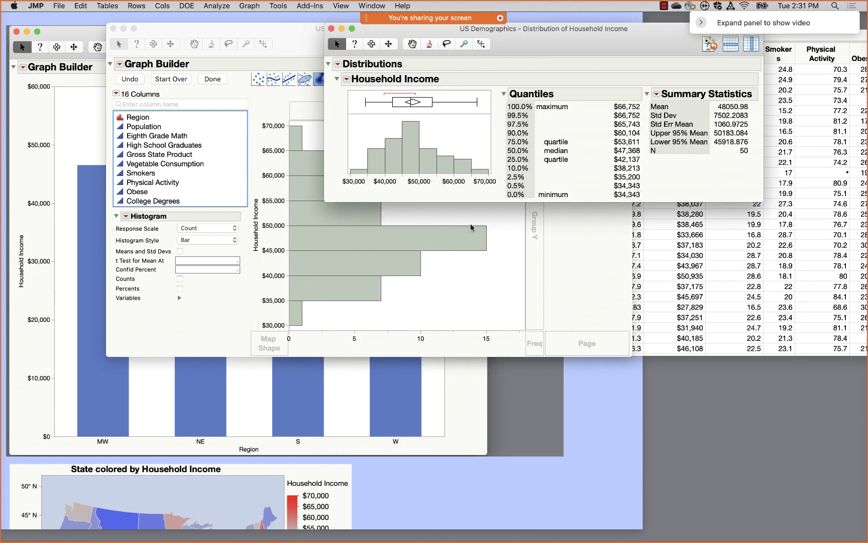
drag(490, 174, 602, 206)
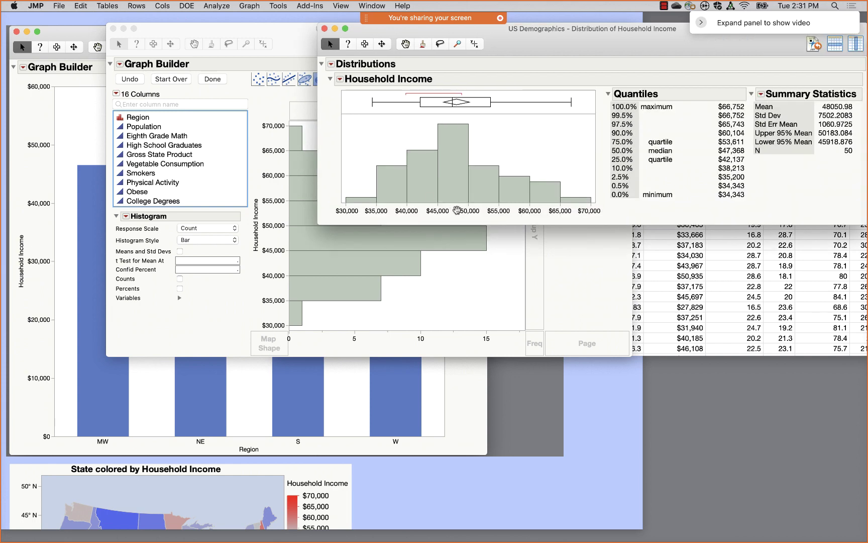
- Turn on major and minor grid lines on the histogram's x-axis with 4 minor ticks
right_click(457, 211)
click(480, 218)
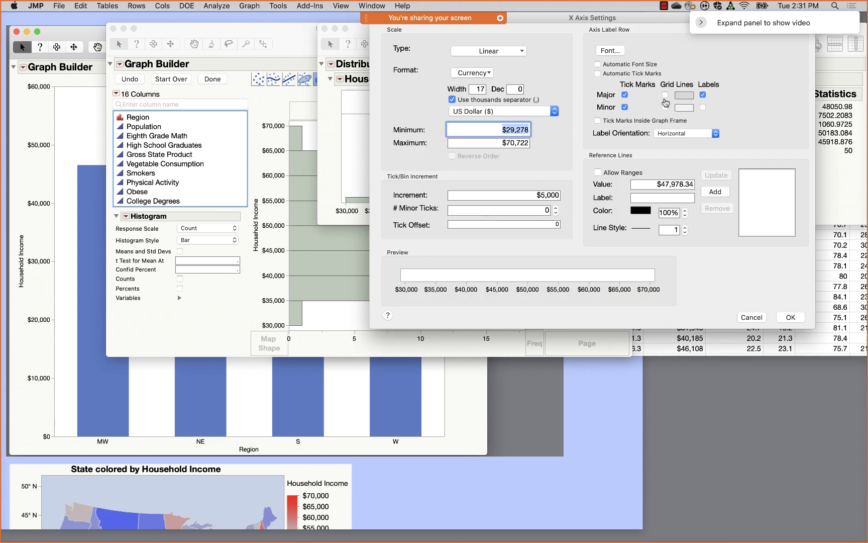
click(664, 94)
click(665, 107)
click(555, 208)
click(556, 208)
click(556, 208)
click(556, 208)
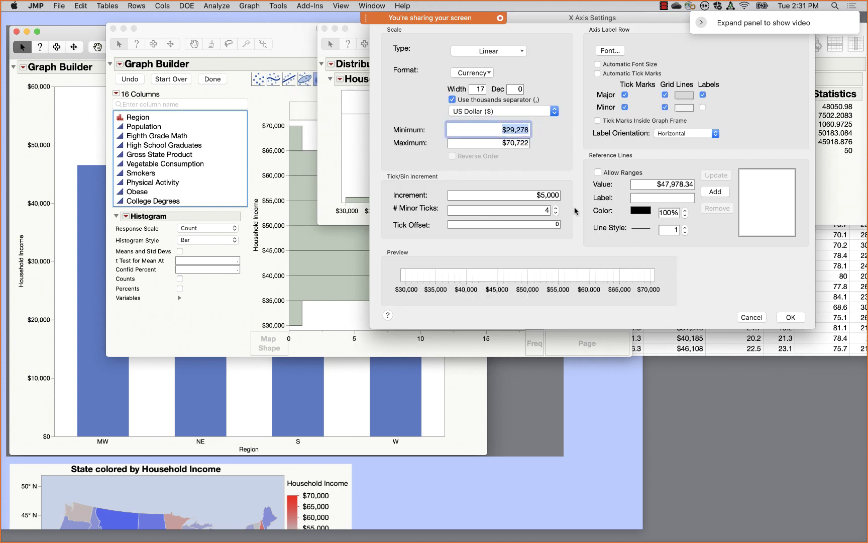
click(791, 318)
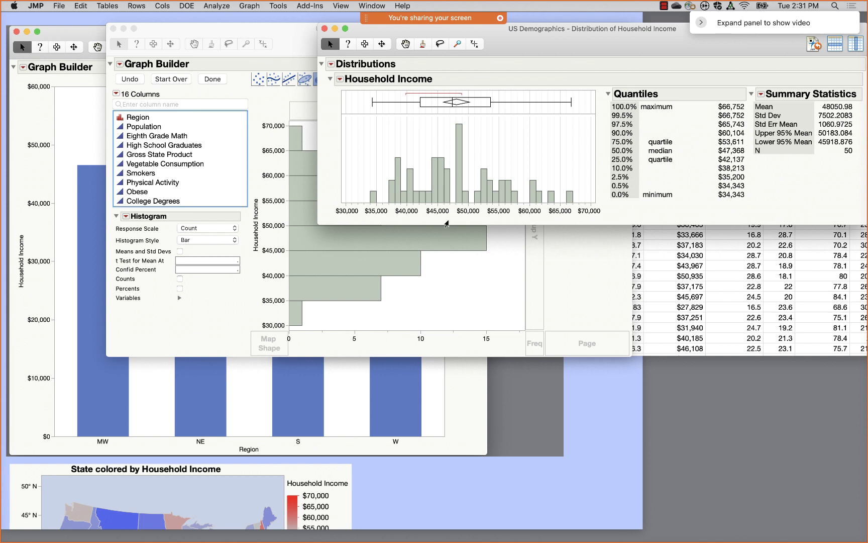
- Shift the histogram bins with the Grabber tool, then reopen the x-axis settings
right_click(404, 45)
key(Escape)
click(404, 45)
double_click(455, 204)
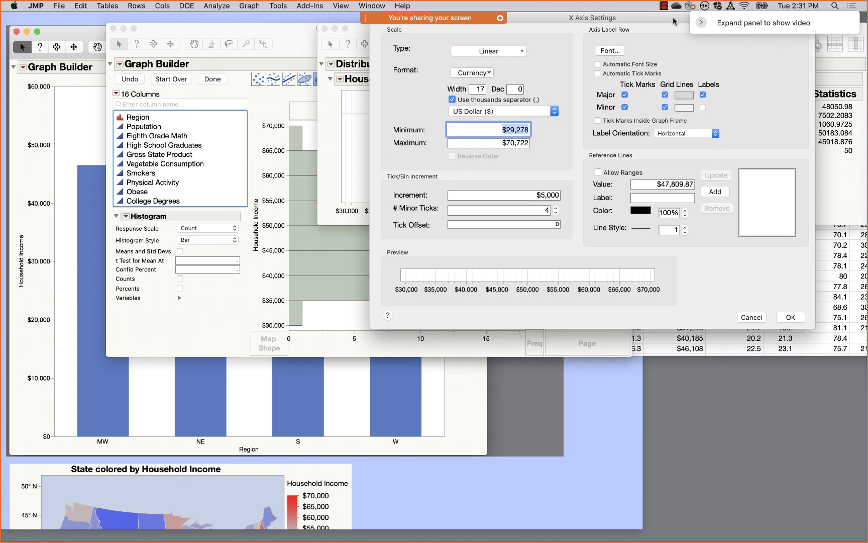
click(745, 393)
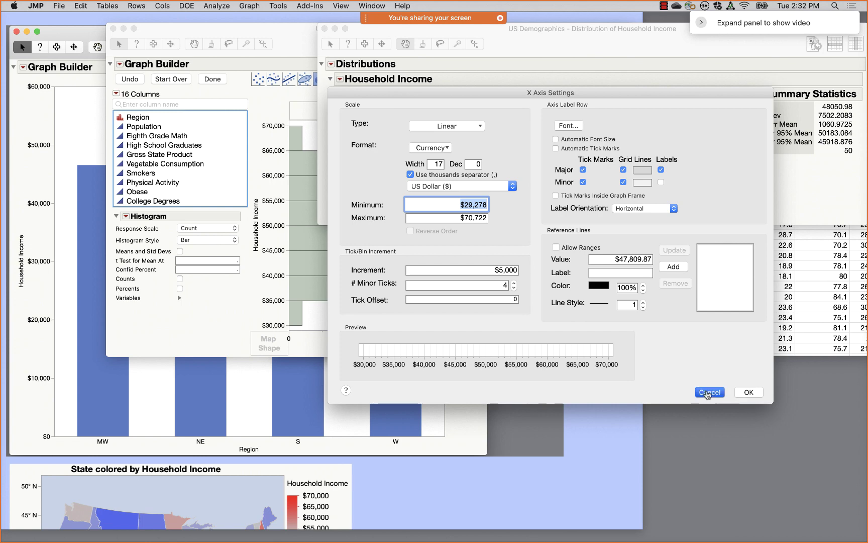
drag(461, 207, 465, 183)
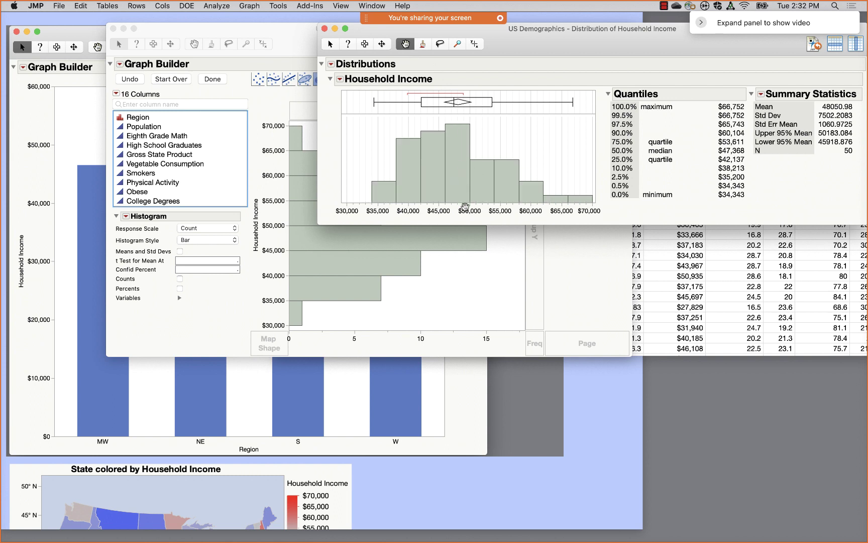
double_click(465, 213)
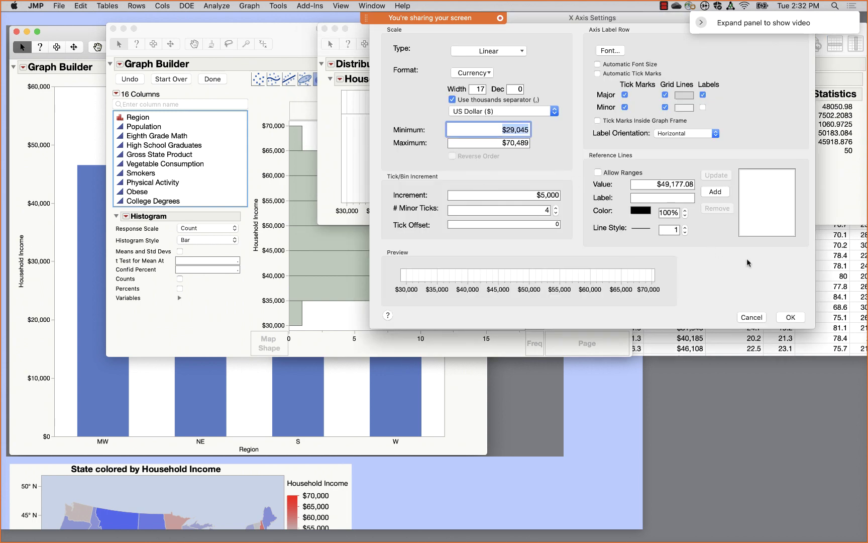
click(619, 455)
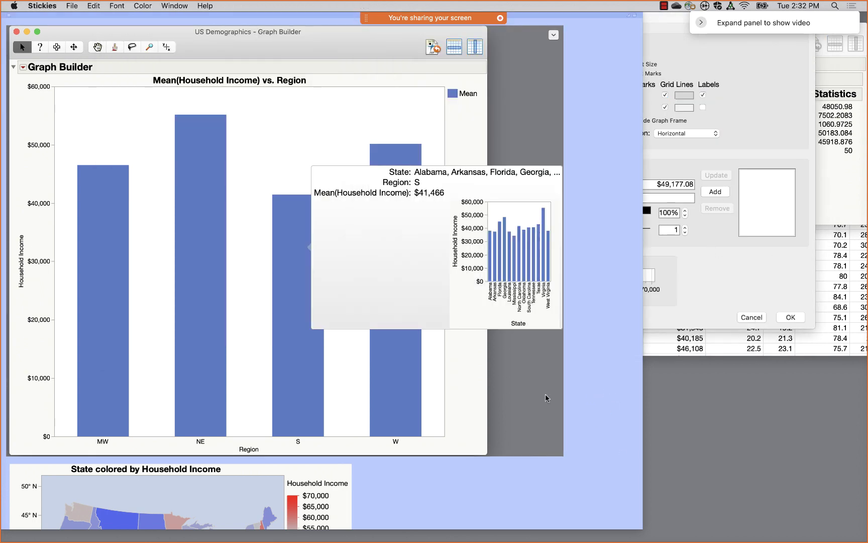
- Cancel the axis settings, close the Distribution report, and Start Over in Graph Builder
click(733, 271)
click(749, 318)
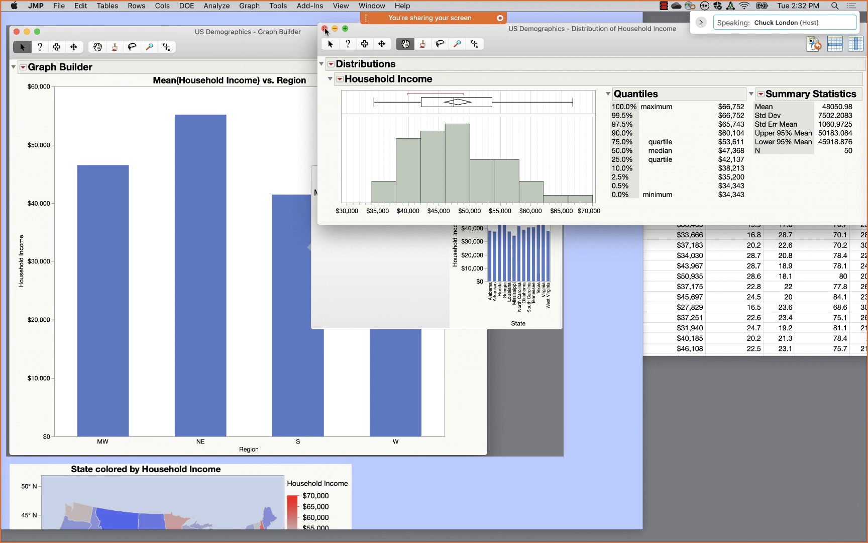
click(325, 28)
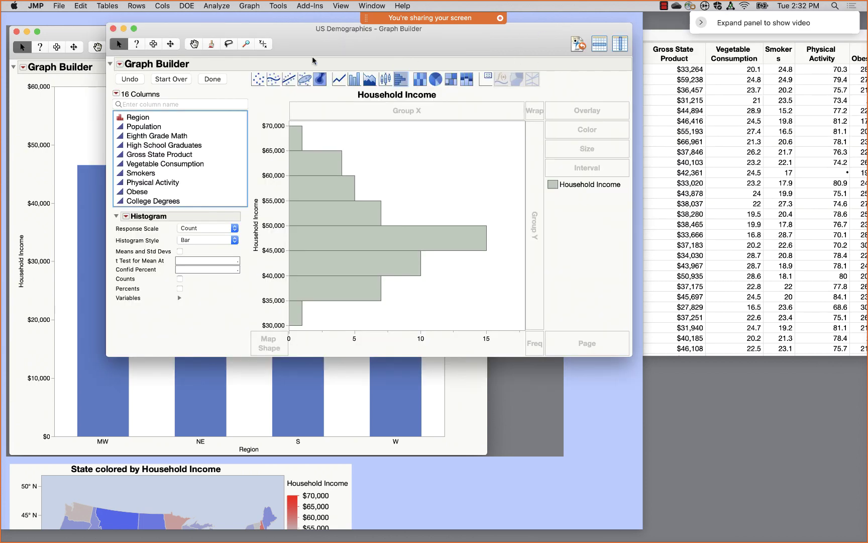
click(171, 79)
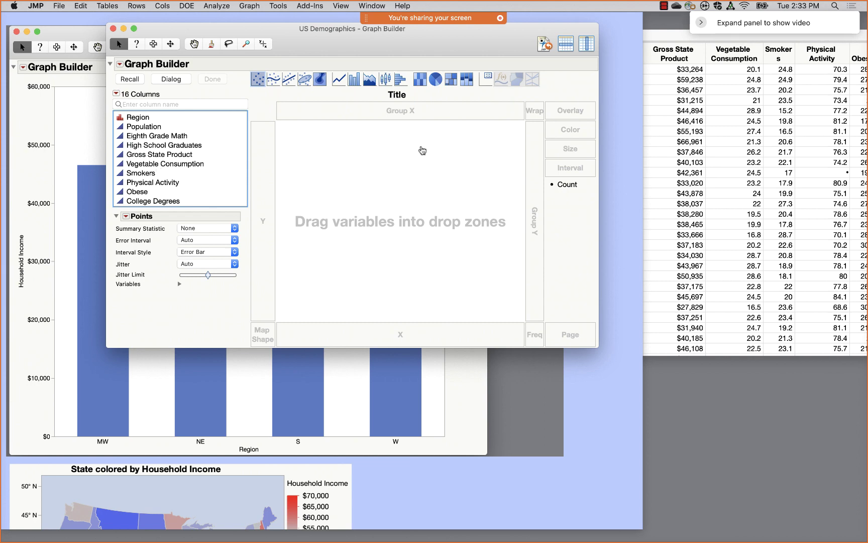
click(703, 117)
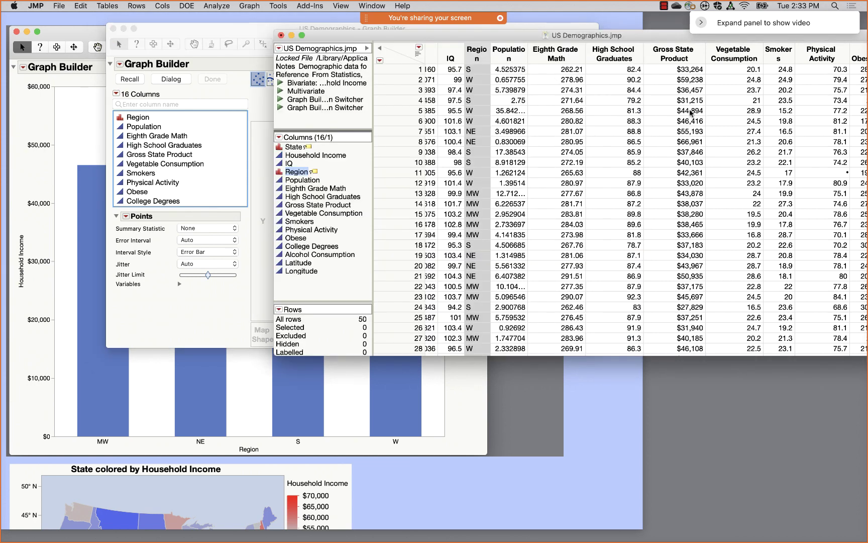
click(688, 70)
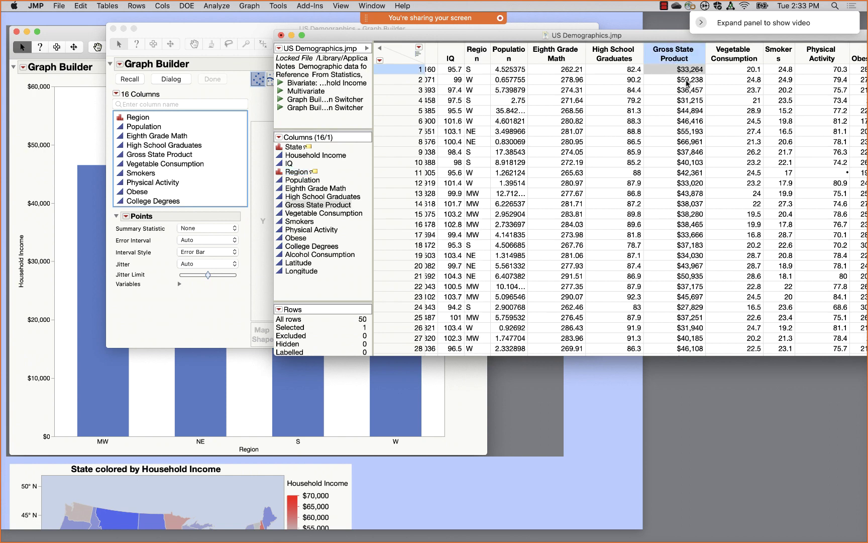
click(687, 80)
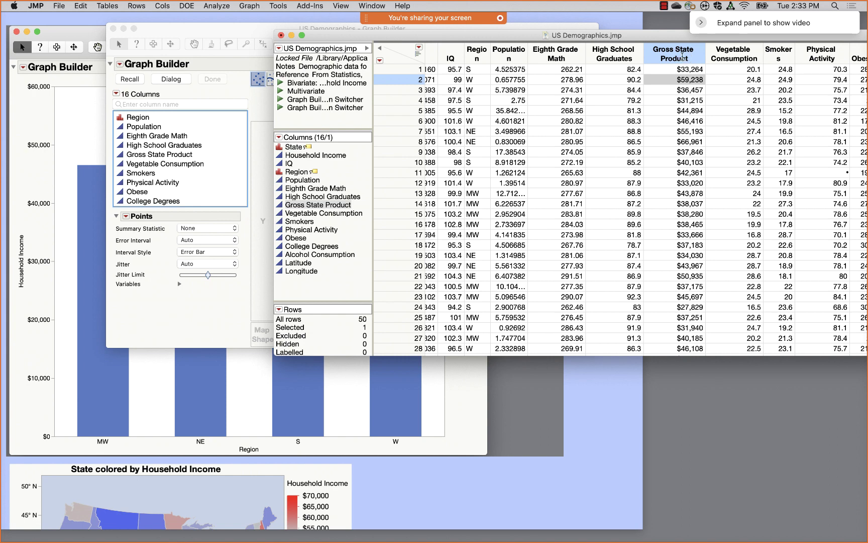
- Add a Linear-weighted Moving Average column of Gross State Product, then return to Graph Builder
right_click(682, 56)
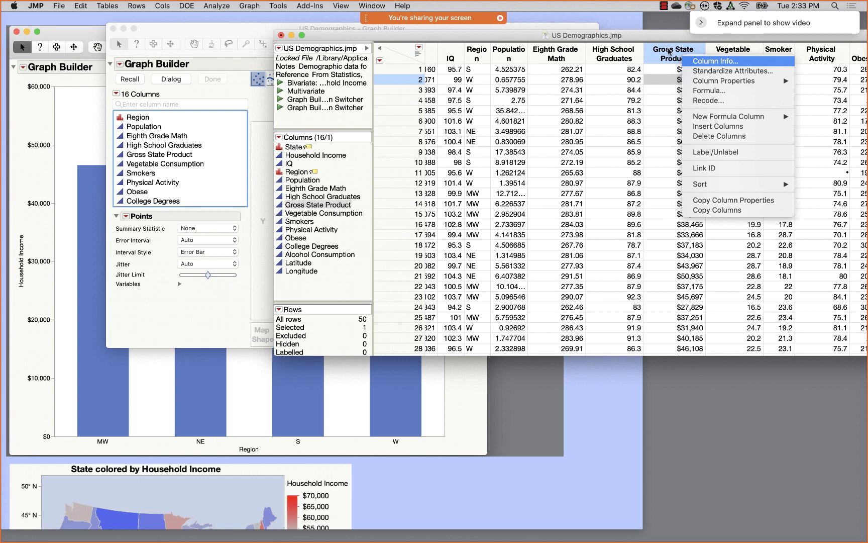
mouse_move(732, 121)
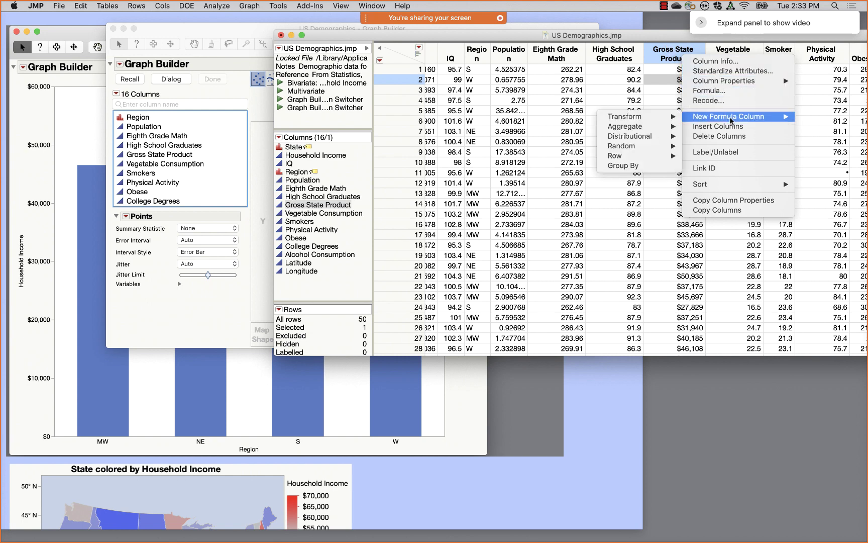
mouse_move(655, 121)
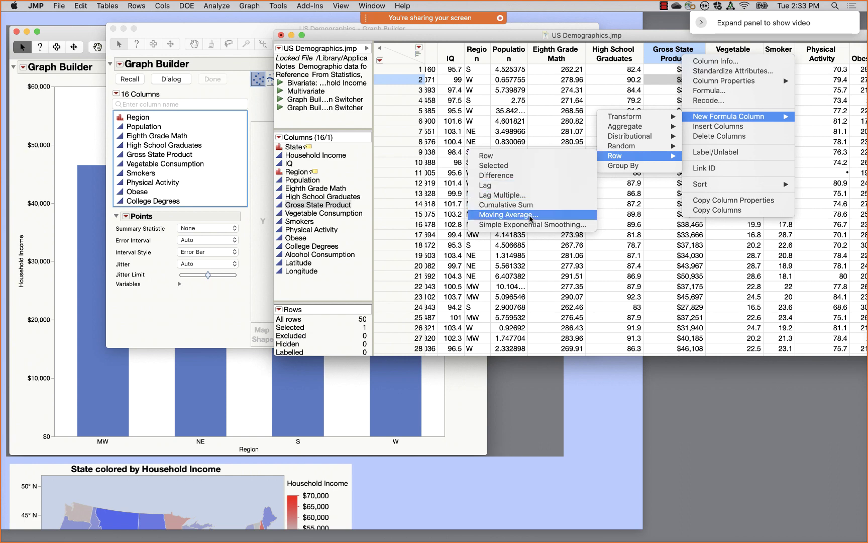
click(530, 215)
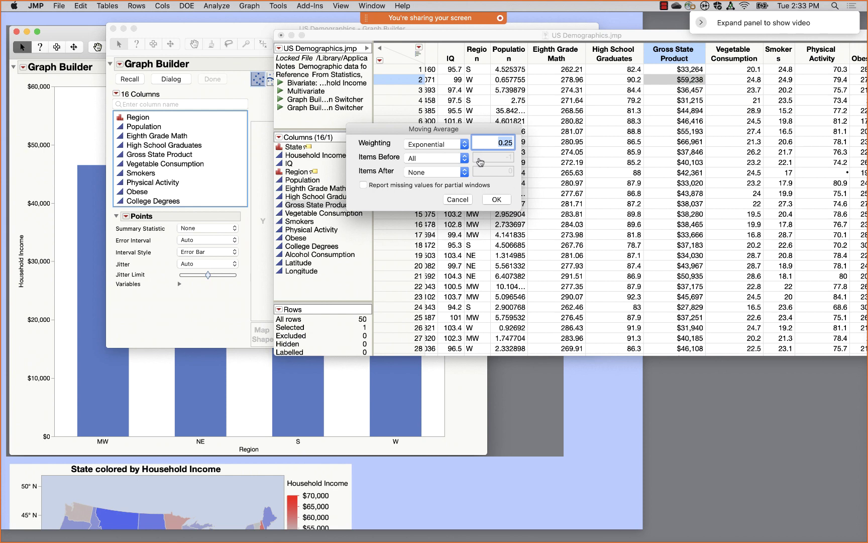
click(431, 146)
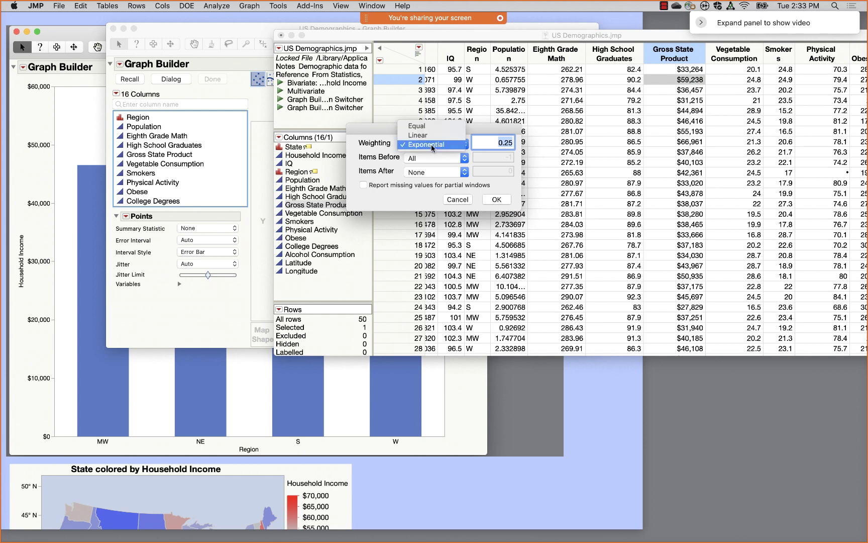
click(426, 136)
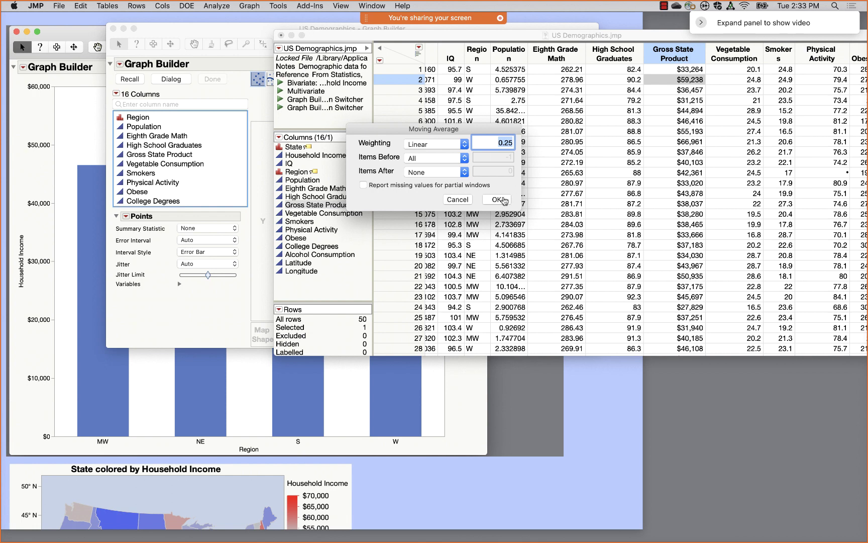
click(498, 199)
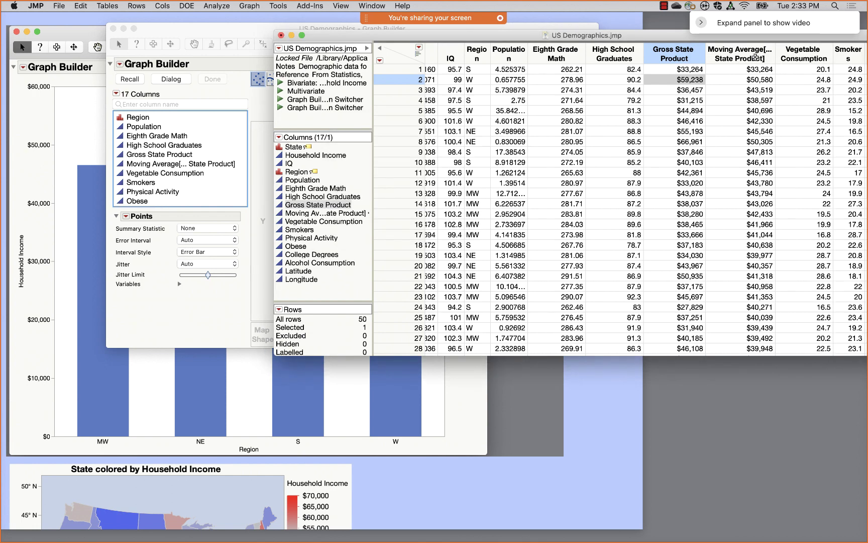
click(756, 55)
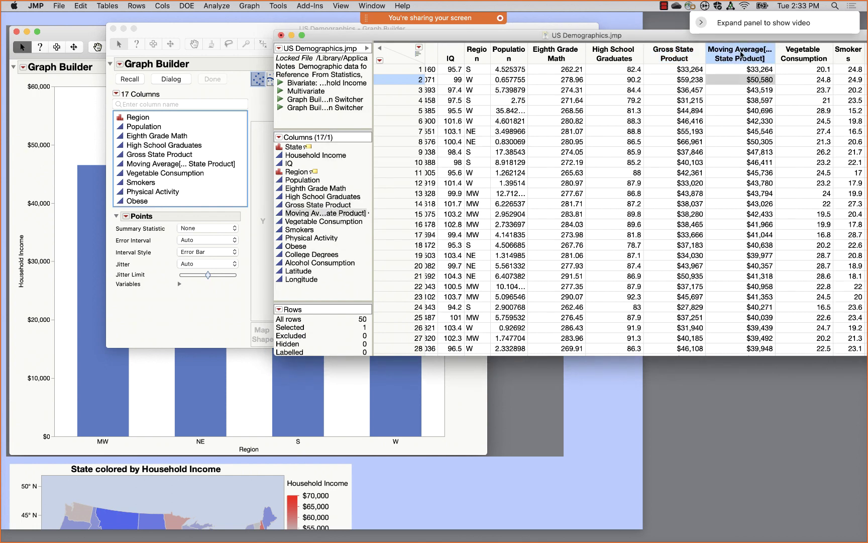
click(225, 28)
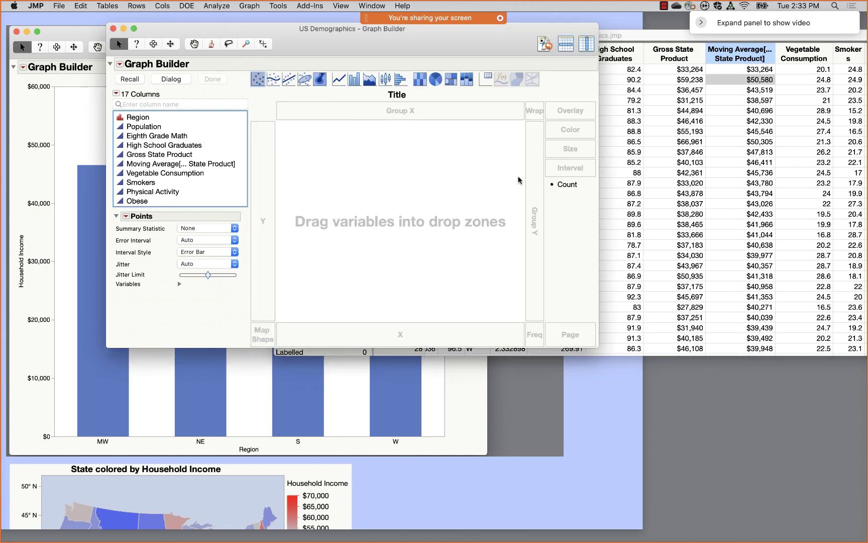
- Plot the new moving-average column in Graph Builder
drag(170, 166, 263, 221)
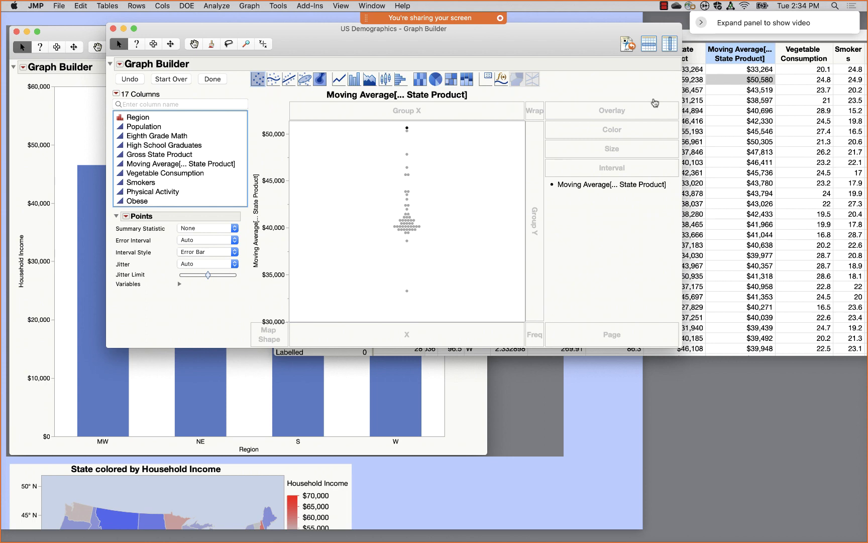
click(743, 59)
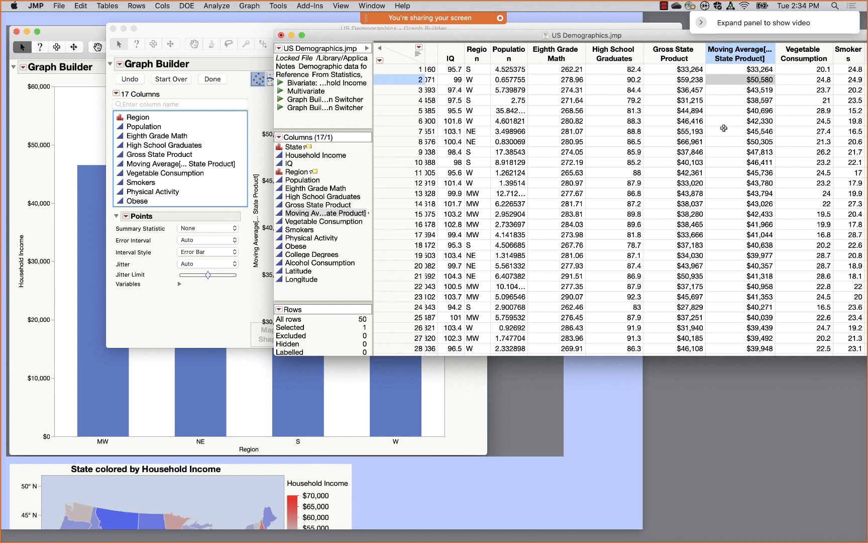
click(155, 311)
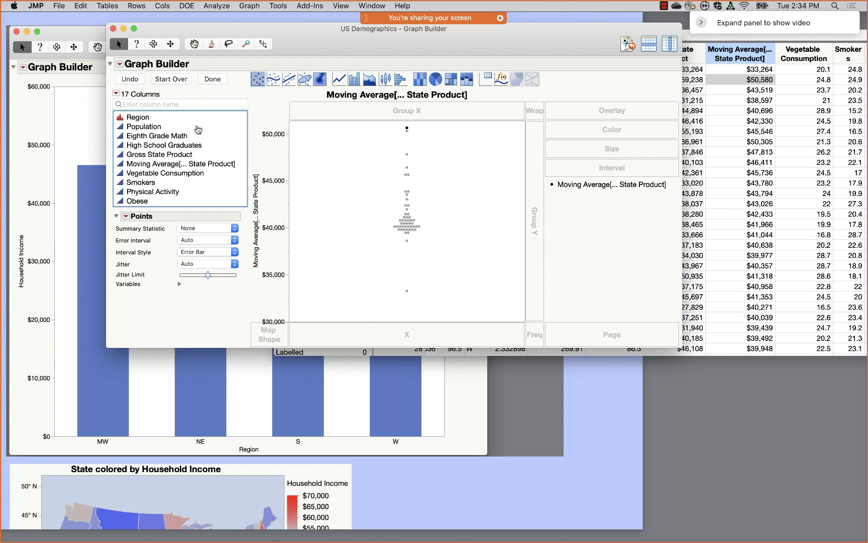
- Start over with Household Income on the Y axis and Vegetable Consumption selected
click(175, 82)
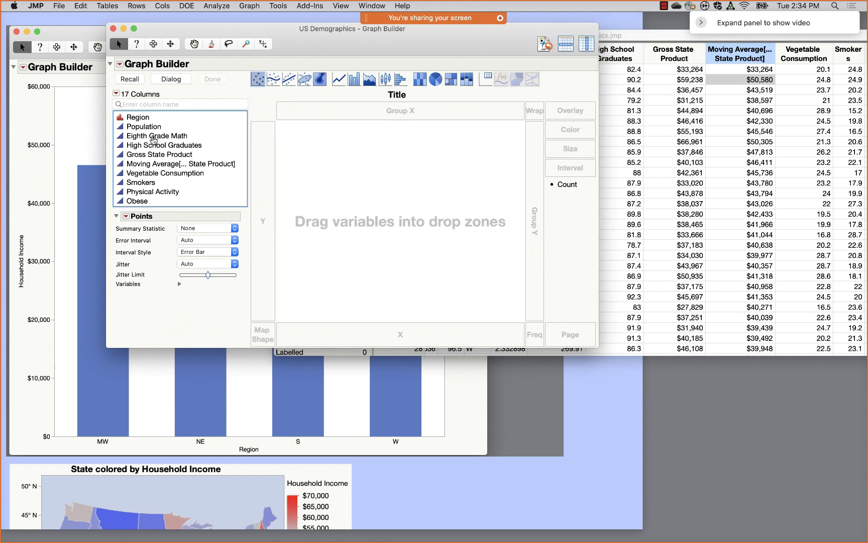
scroll(156, 149, up, 3)
drag(150, 127, 241, 171)
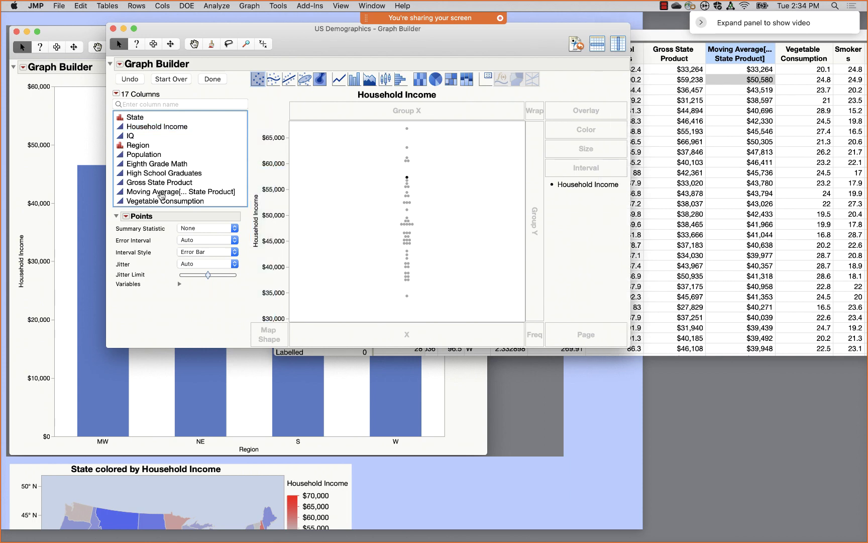
click(159, 201)
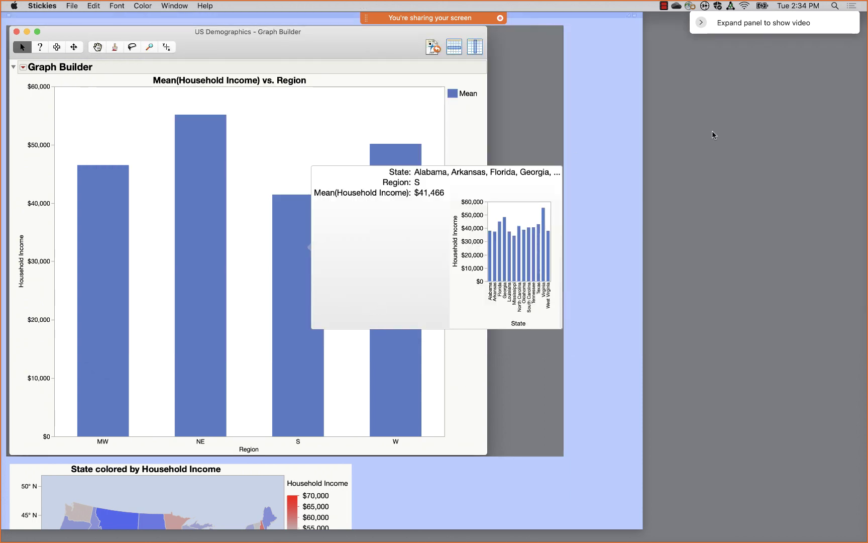
- Relaunch JMP and dismiss the Tip of the Day
click(406, 525)
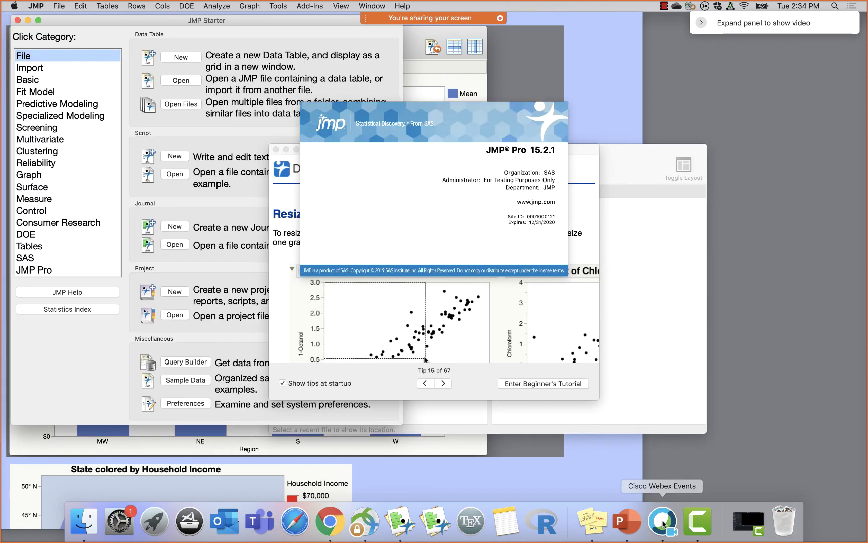
click(659, 306)
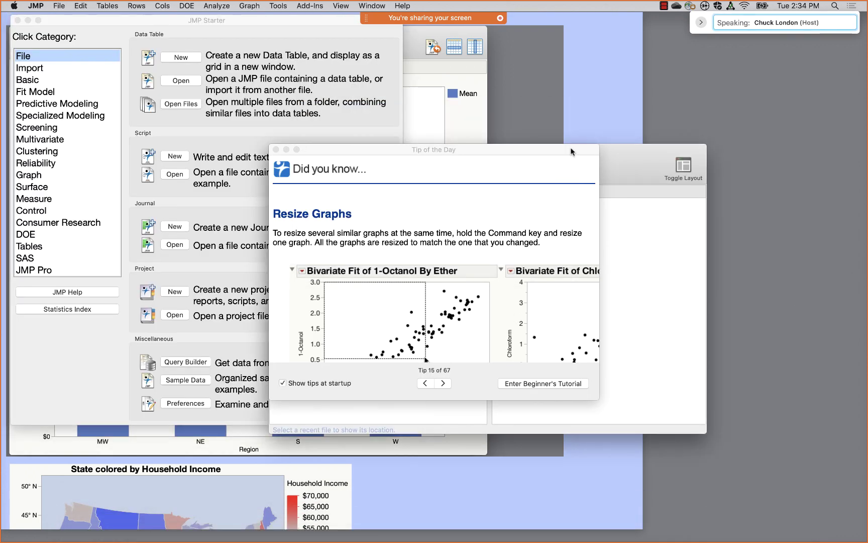
click(276, 150)
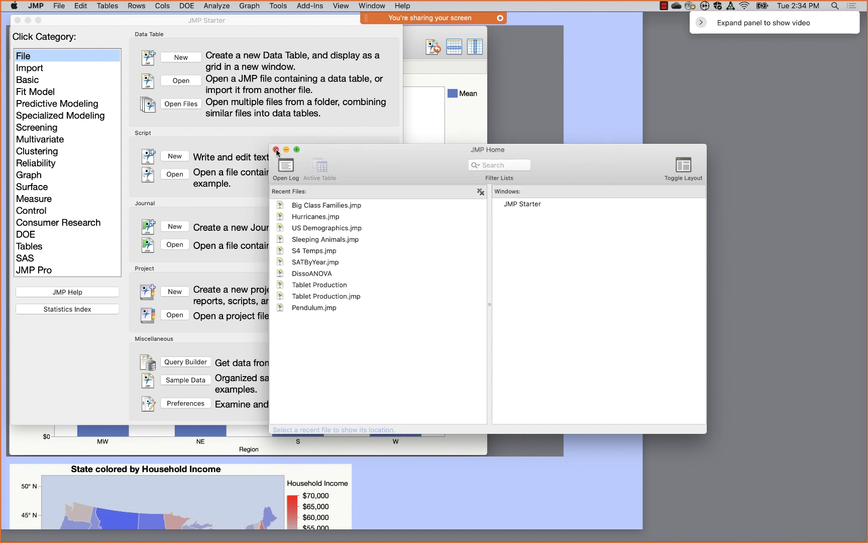
- Reopen US Demographics.jmp from File > Open Recent
click(57, 8)
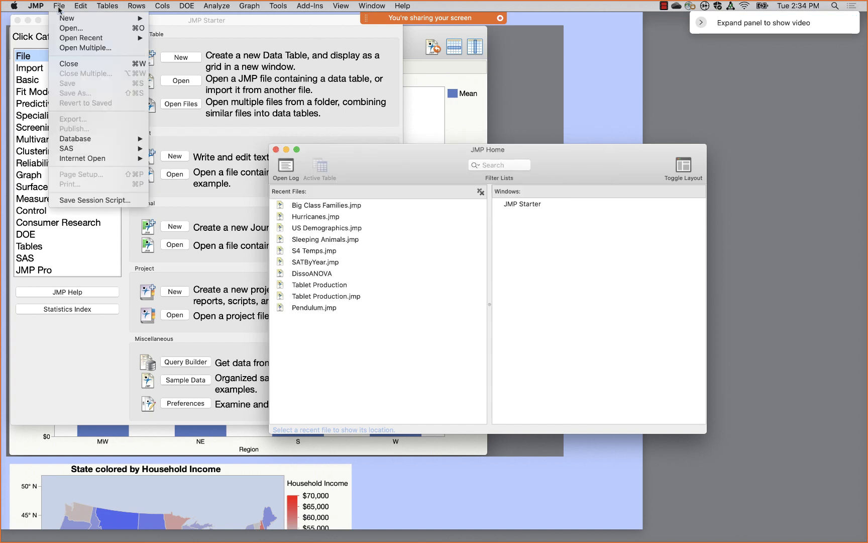
mouse_move(76, 7)
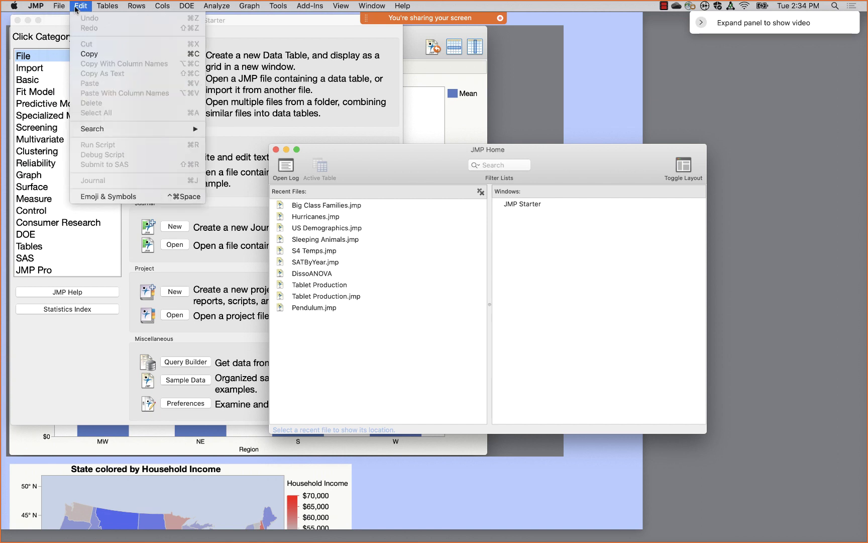
mouse_move(79, 39)
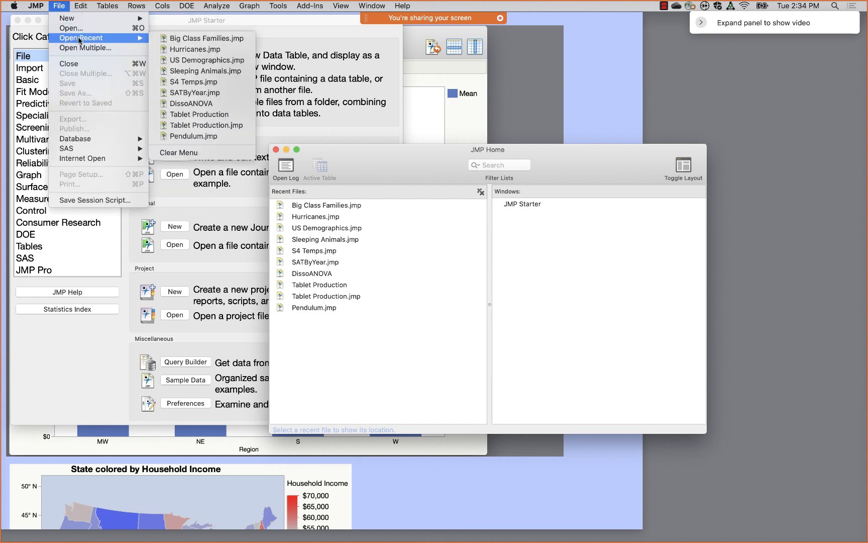
click(200, 62)
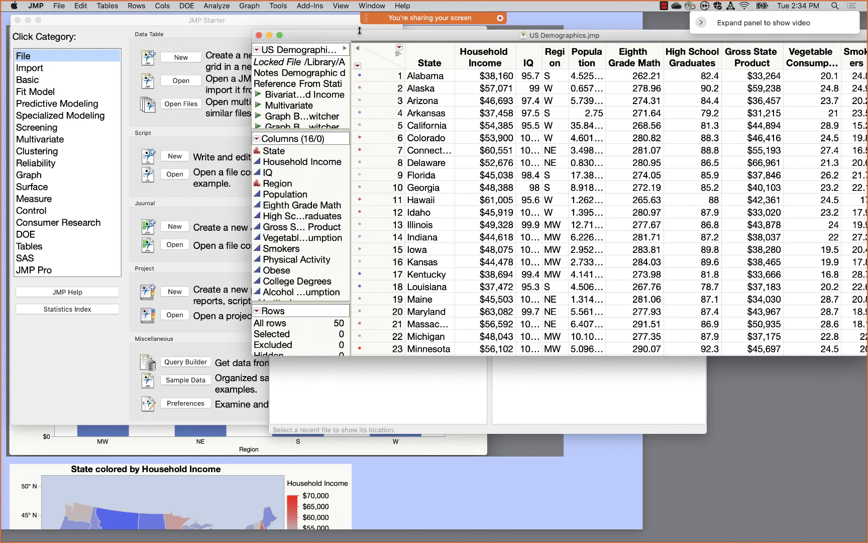
- Build a Graph Builder plot of Household Income (Y) against Vegetable Consumption (X)
drag(359, 35, 264, 49)
click(249, 6)
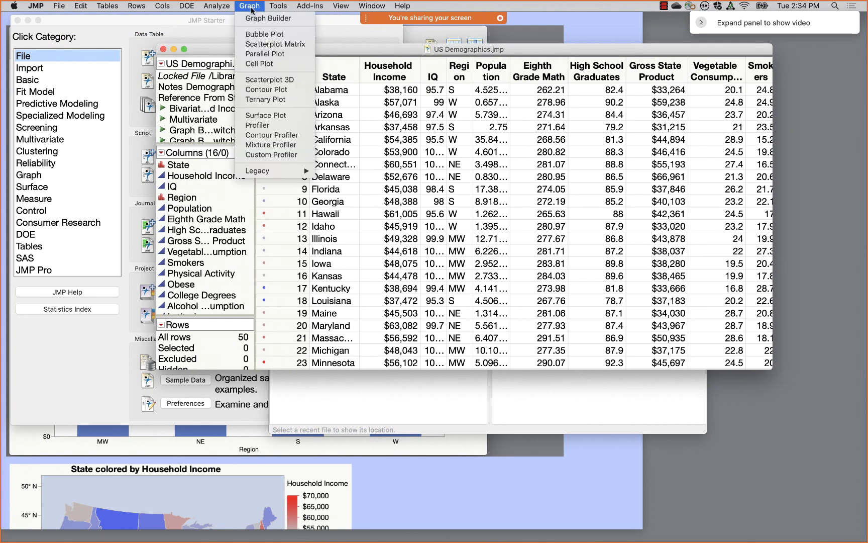
click(256, 19)
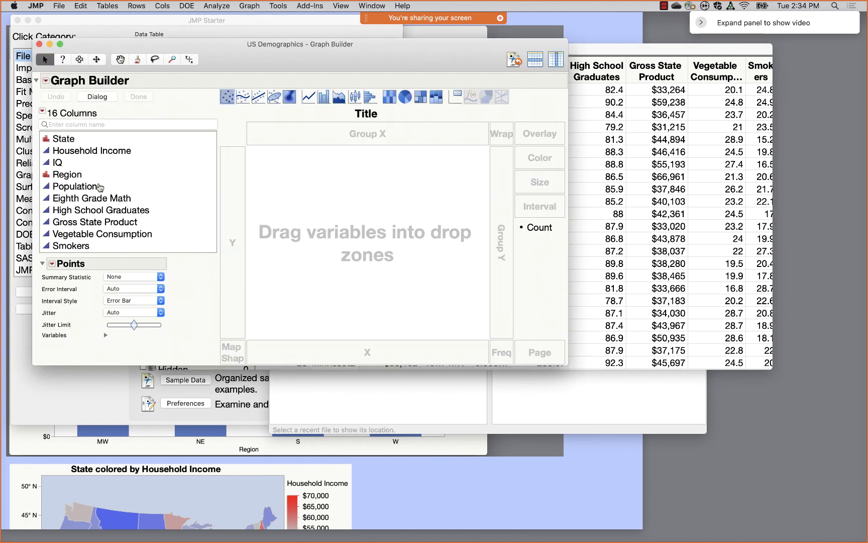
drag(97, 155, 233, 214)
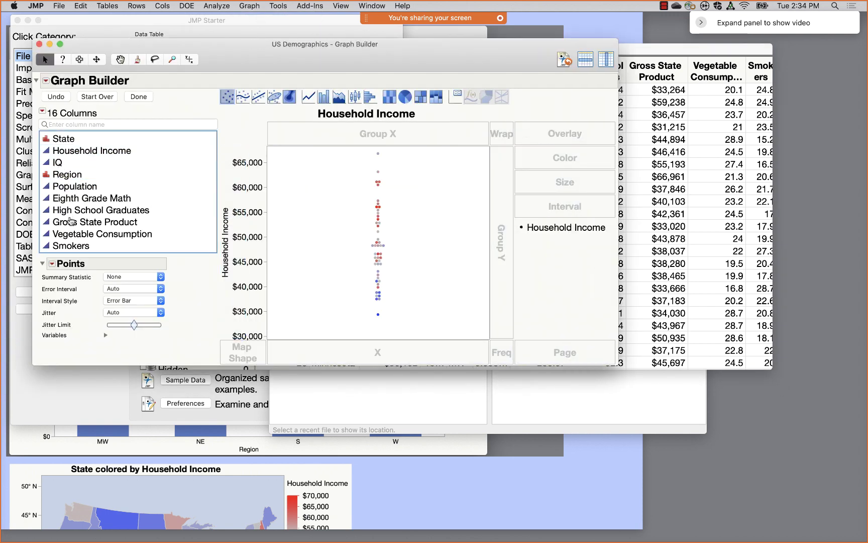
drag(75, 236, 352, 351)
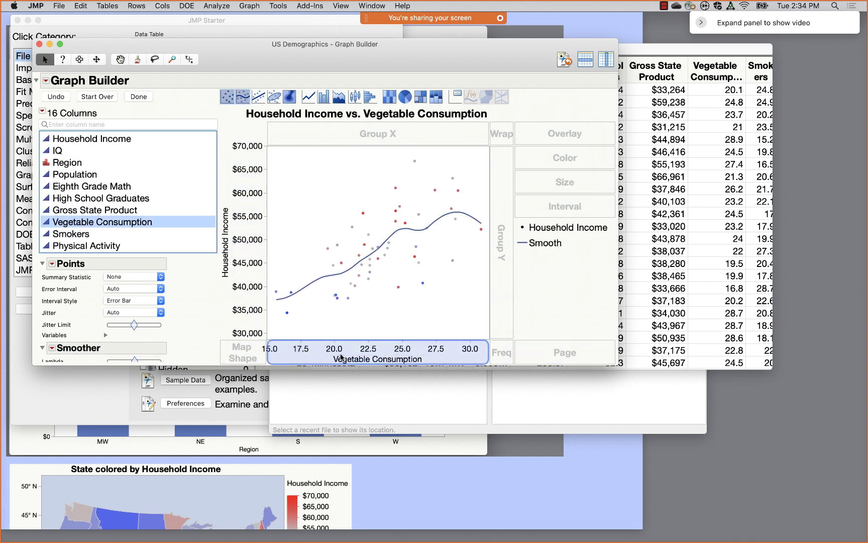
- Replace the smoother with a Line of Fit and set its fit to Time Series
click(258, 96)
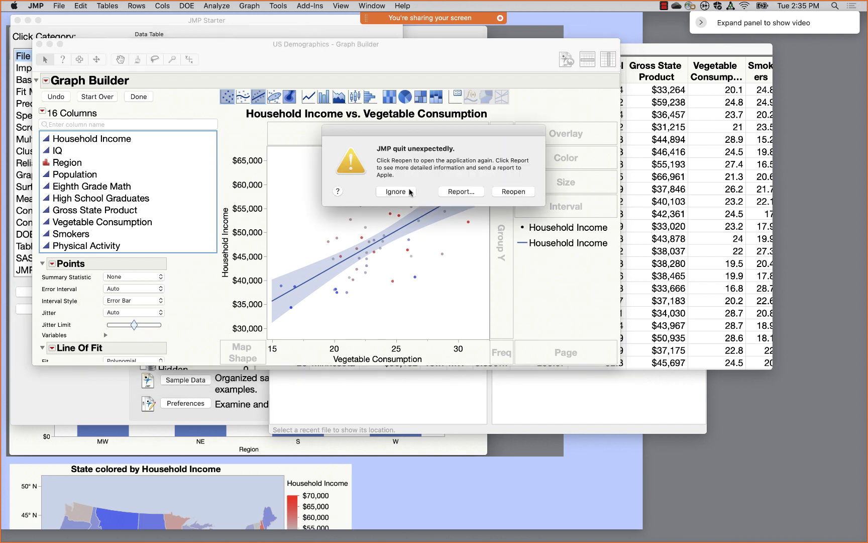
click(383, 192)
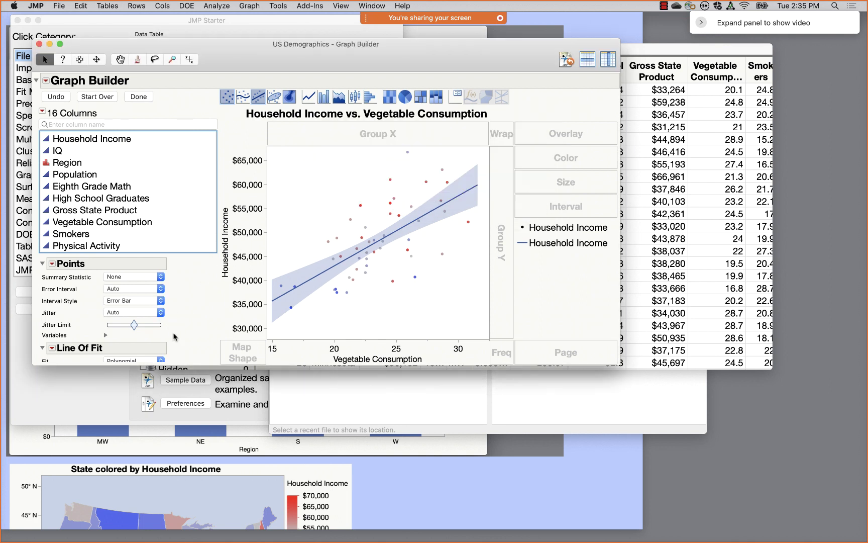
drag(187, 365, 171, 433)
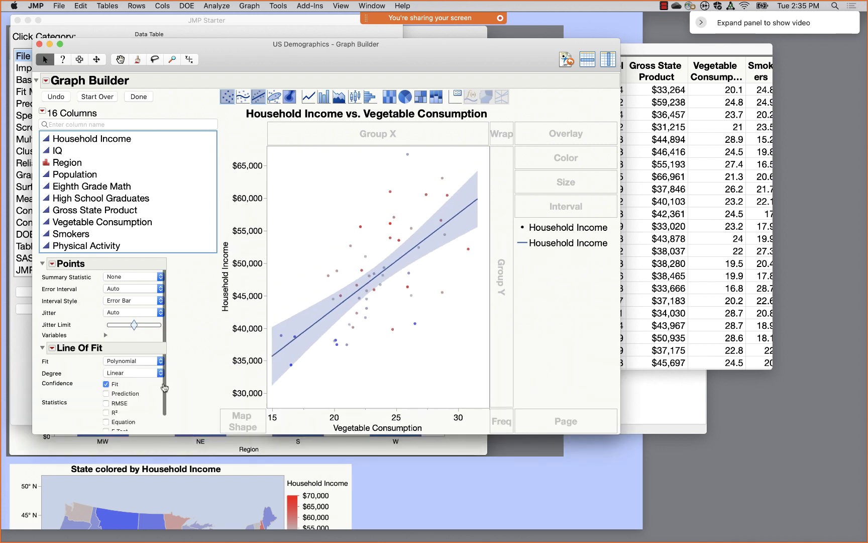
click(133, 360)
click(137, 380)
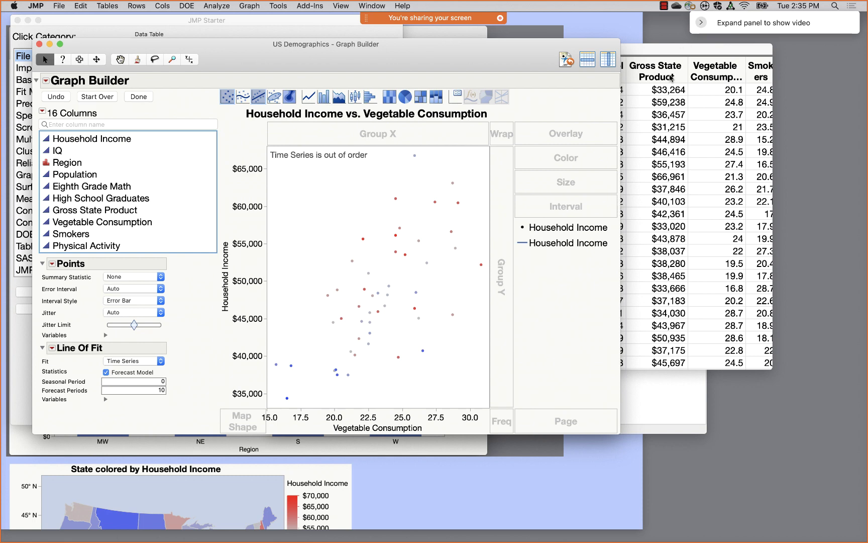
click(671, 76)
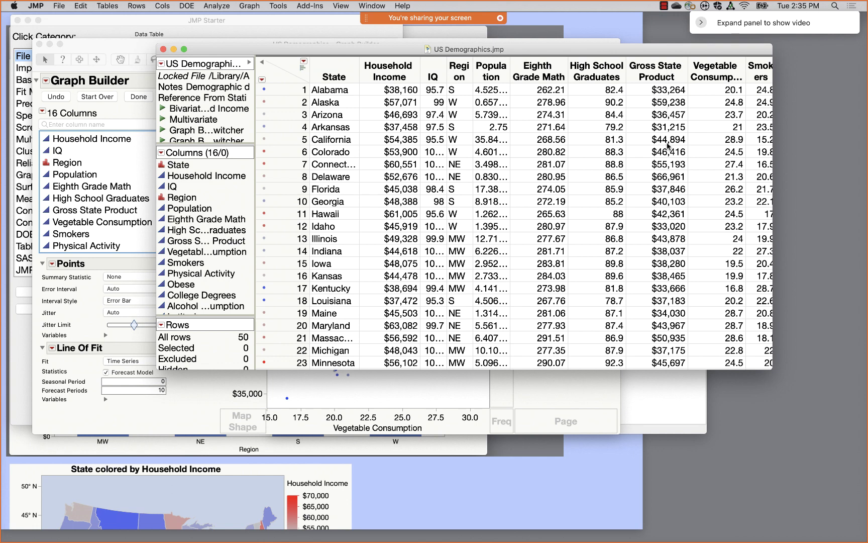
- Dismiss the Gross State Product column menu, select State, and close the Vegetable Consumption graph
right_click(663, 73)
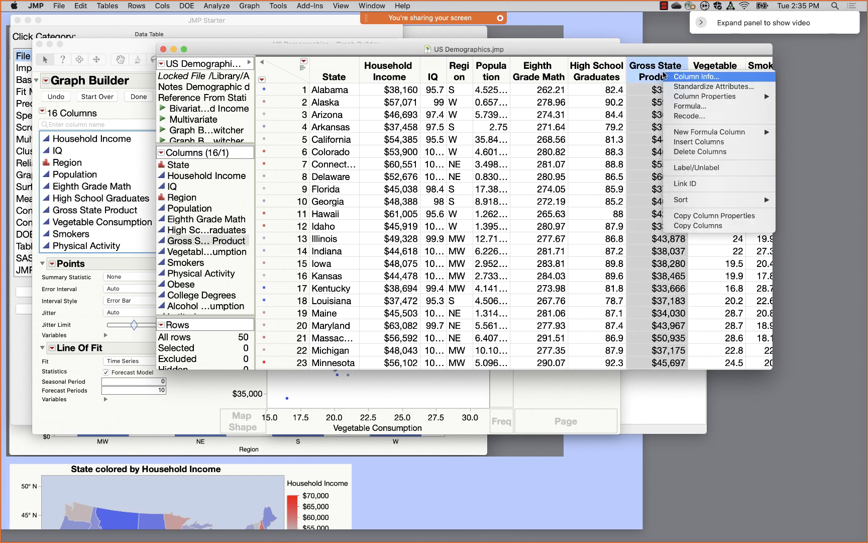
mouse_move(703, 133)
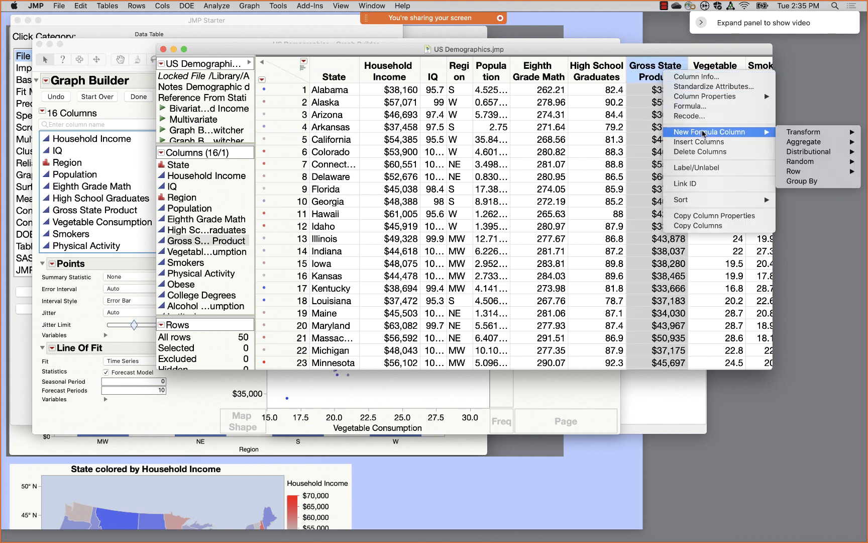
mouse_move(795, 174)
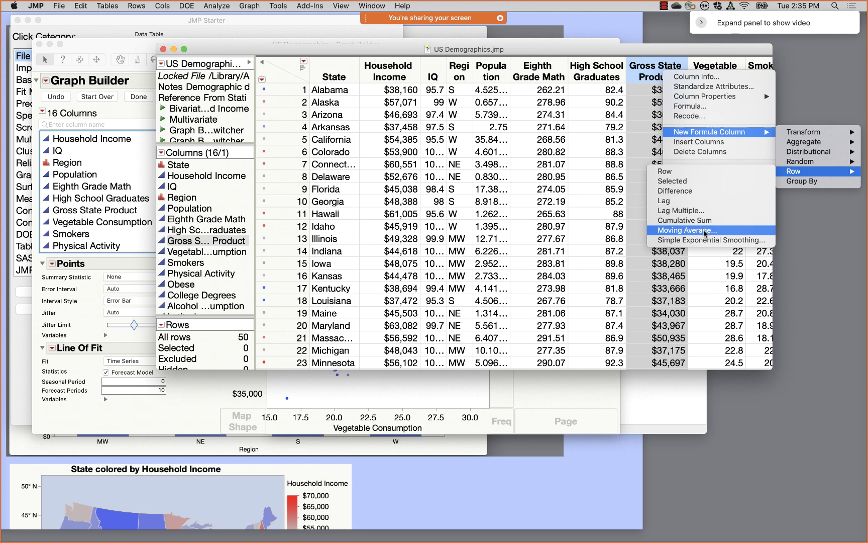
click(373, 46)
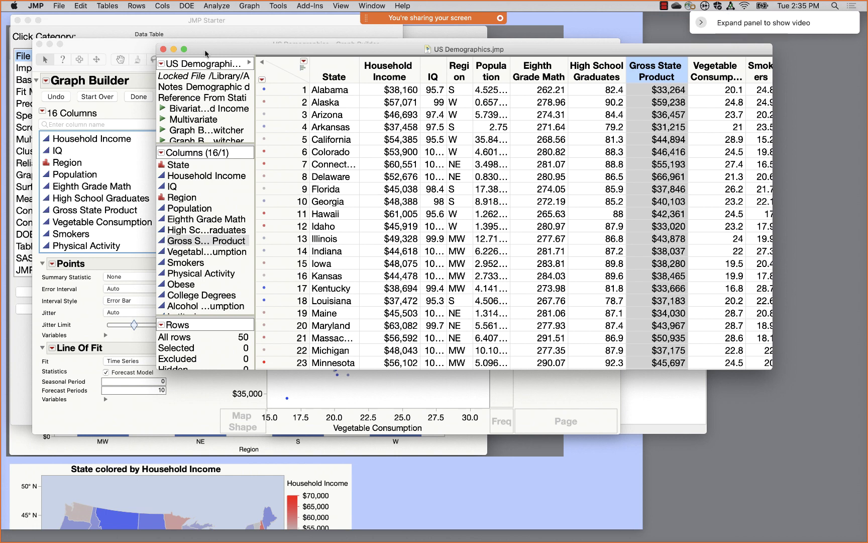
click(342, 67)
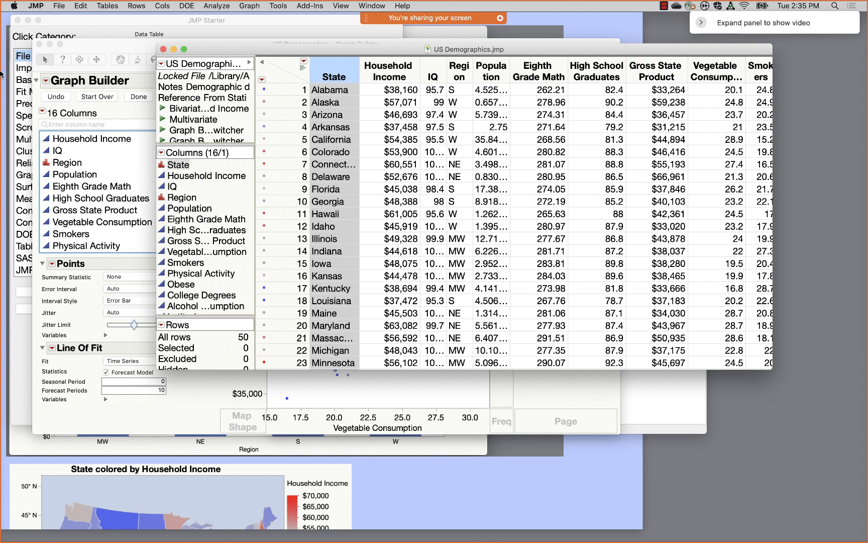
click(39, 44)
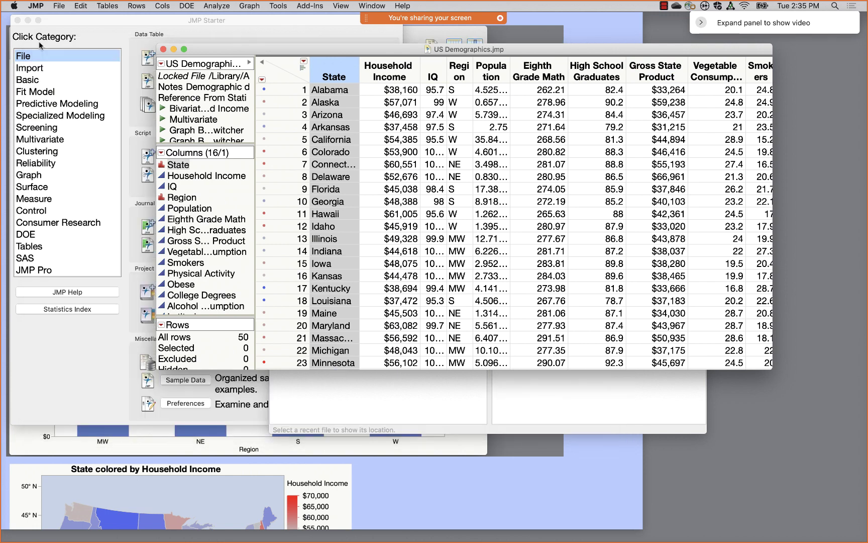
- Close the JMP Starter and Home windows and build a Graph Builder map of US states from State
click(17, 20)
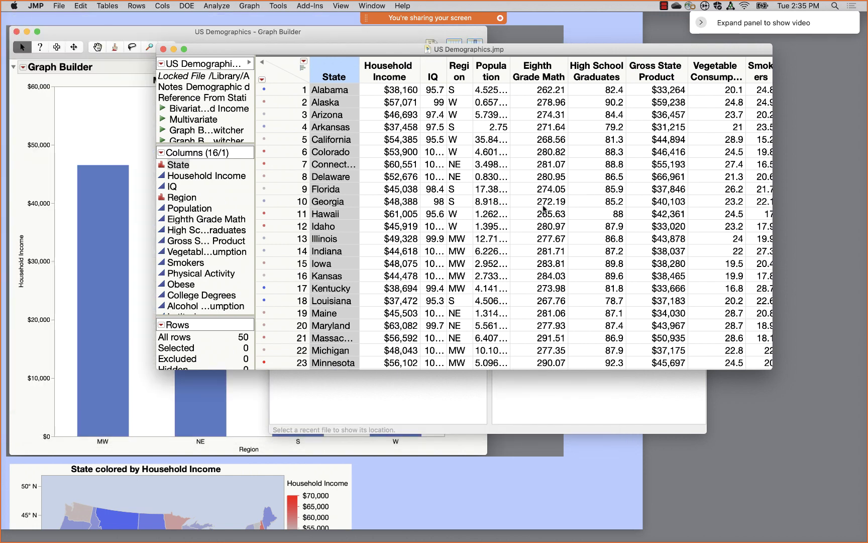
click(474, 397)
click(274, 151)
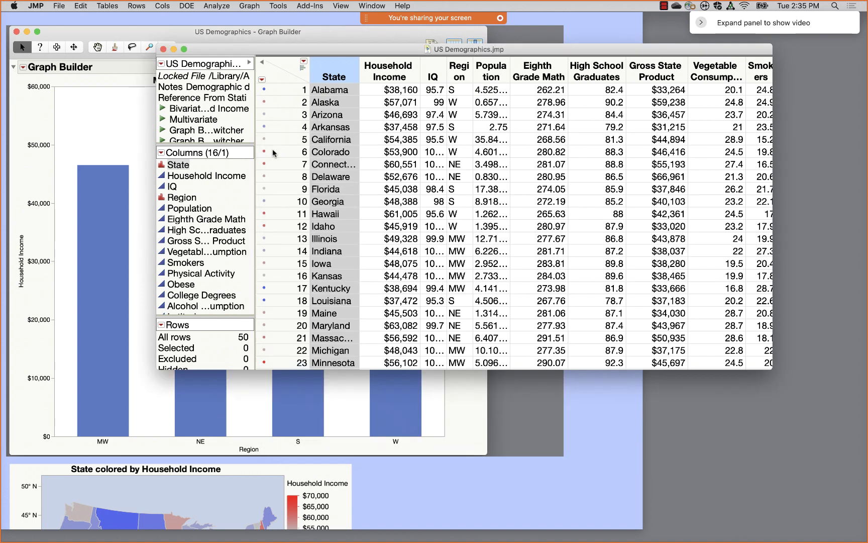
click(249, 5)
click(254, 17)
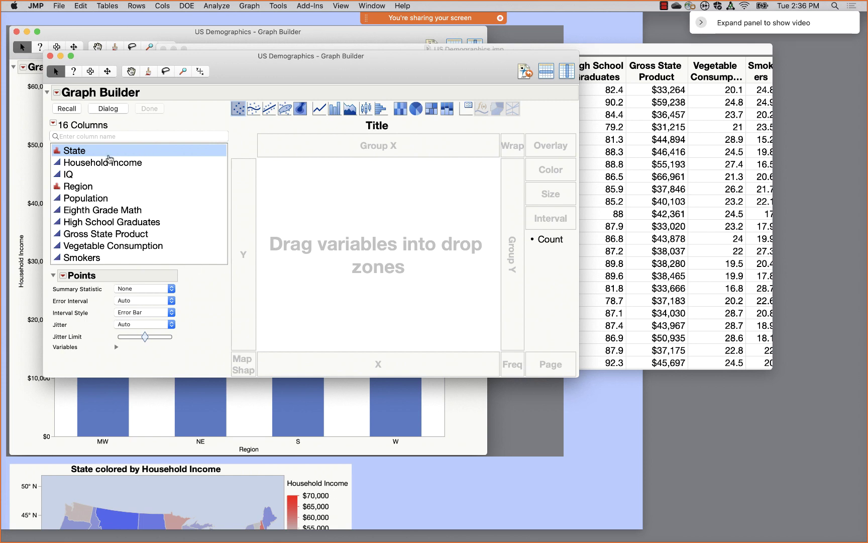
click(99, 153)
drag(98, 154, 246, 365)
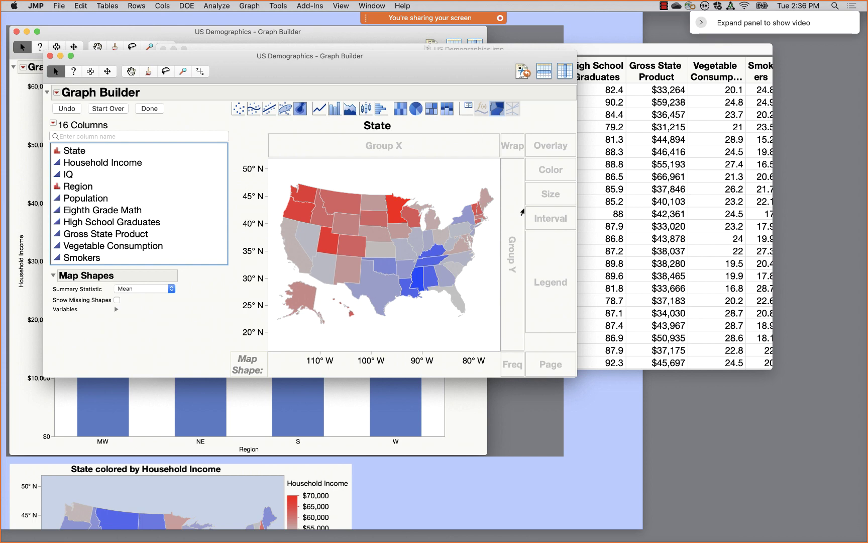
- Clear the data table's row states so the mapped states lose their colours
drag(485, 70, 785, 132)
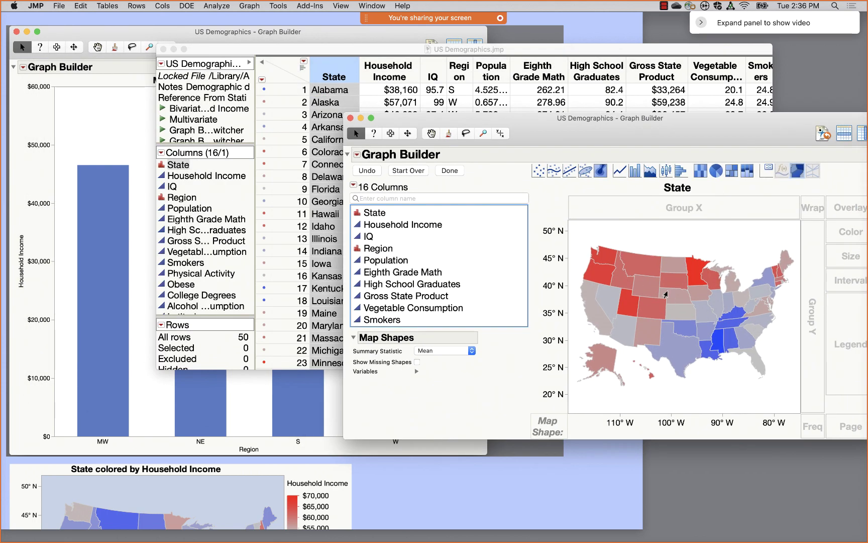
click(278, 76)
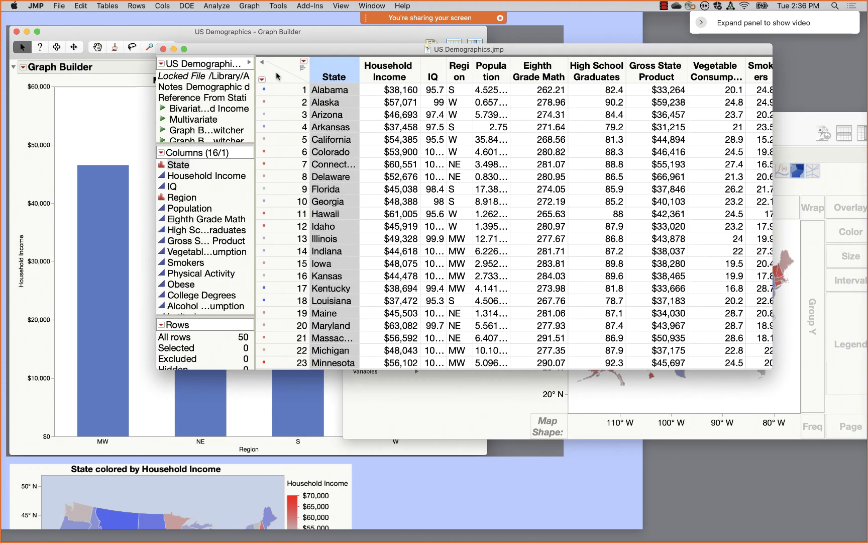
right_click(277, 76)
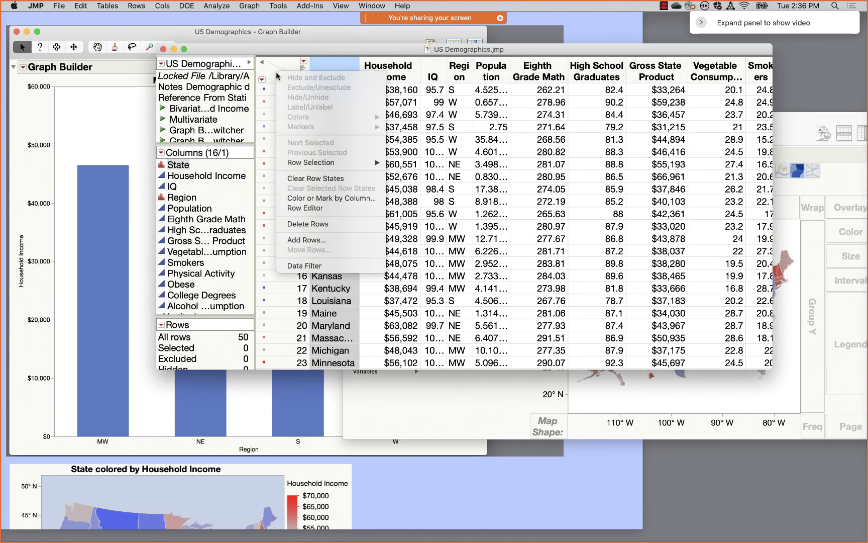
click(317, 178)
click(800, 128)
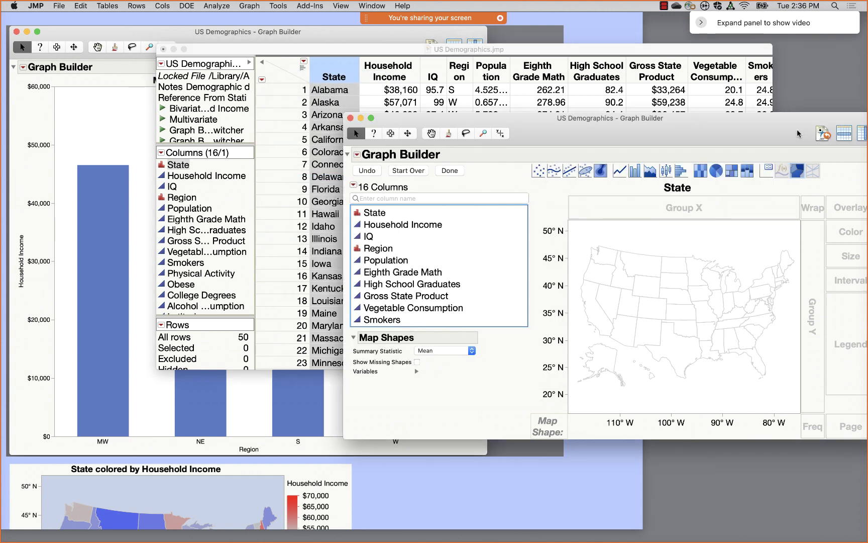
drag(729, 139, 529, 59)
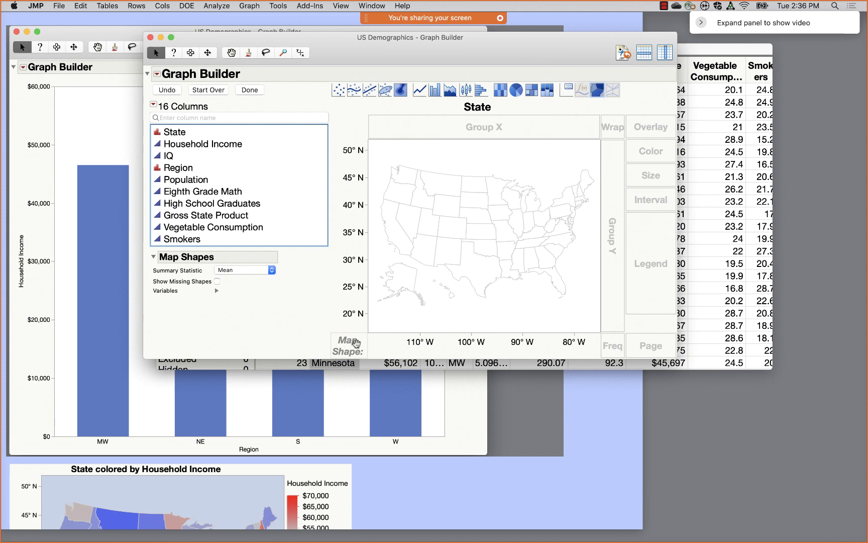
drag(582, 47, 529, 51)
click(674, 52)
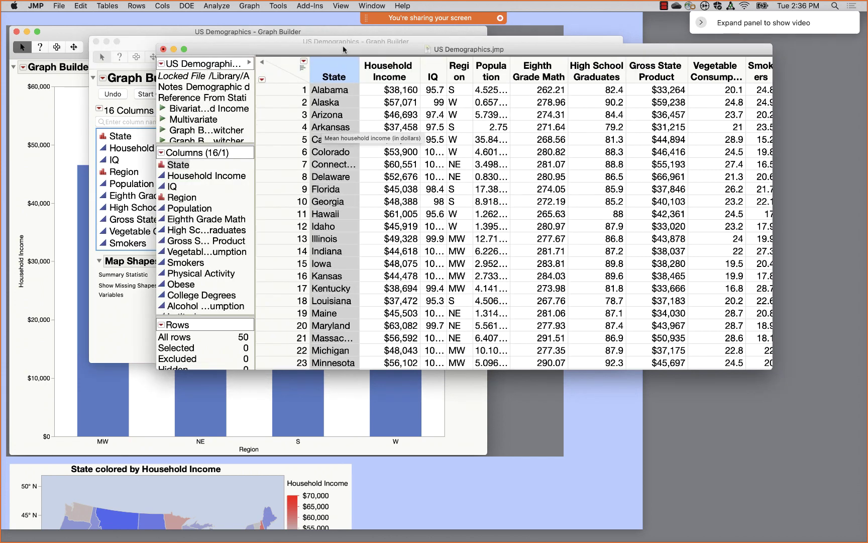
- Rename the State column to SUpercalif and bring the state map back to the front
double_click(335, 72)
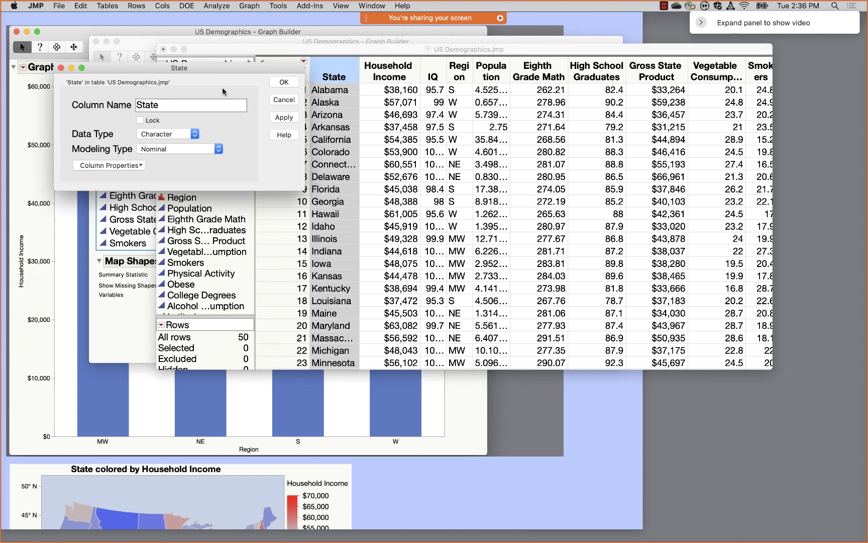
click(192, 106)
text(SUpercalif)
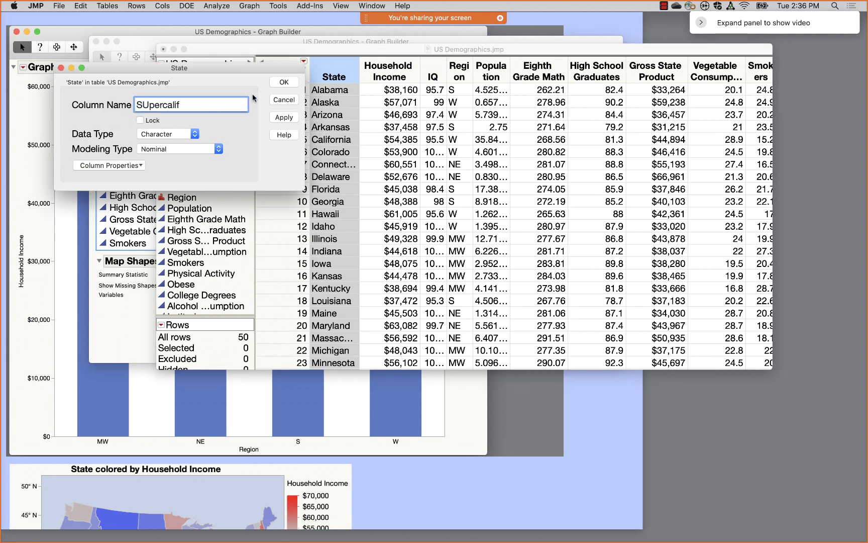
click(283, 83)
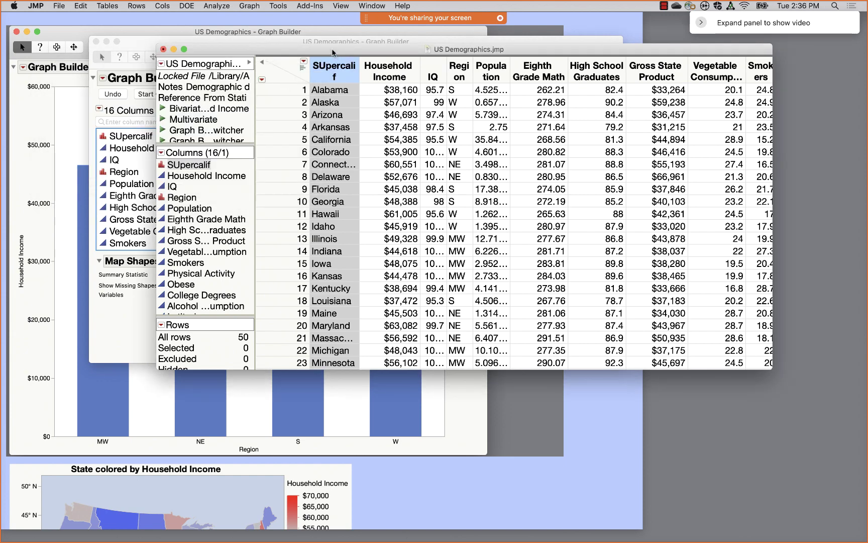
drag(340, 52, 436, 107)
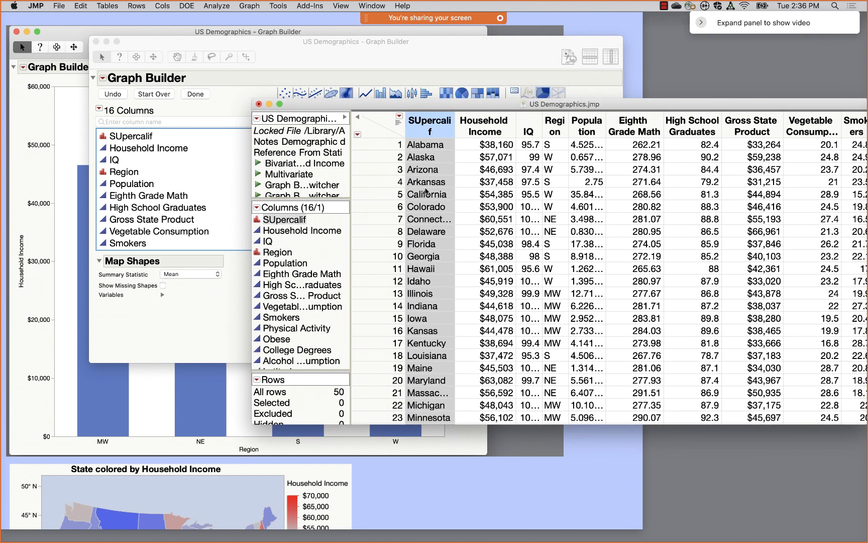
click(273, 50)
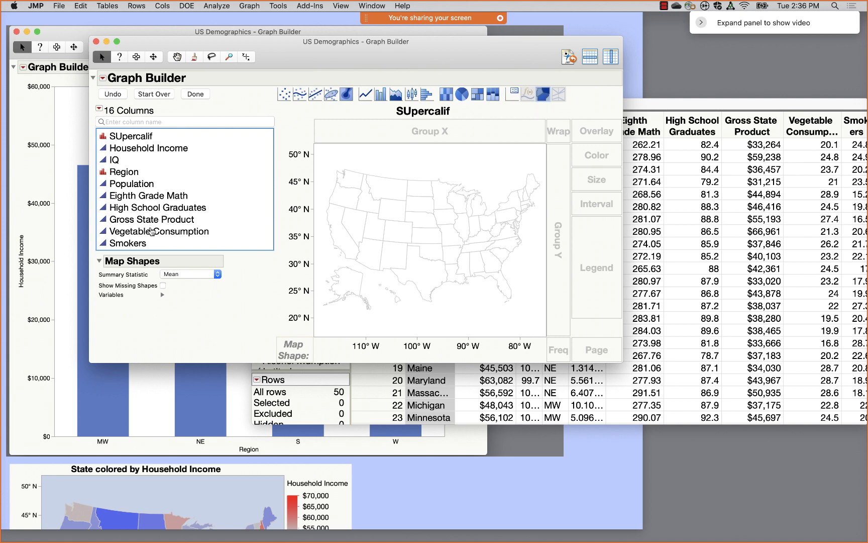
- Colour the state map by Vegetable Consumption with the White to Green theme and finish editing
drag(150, 231, 383, 221)
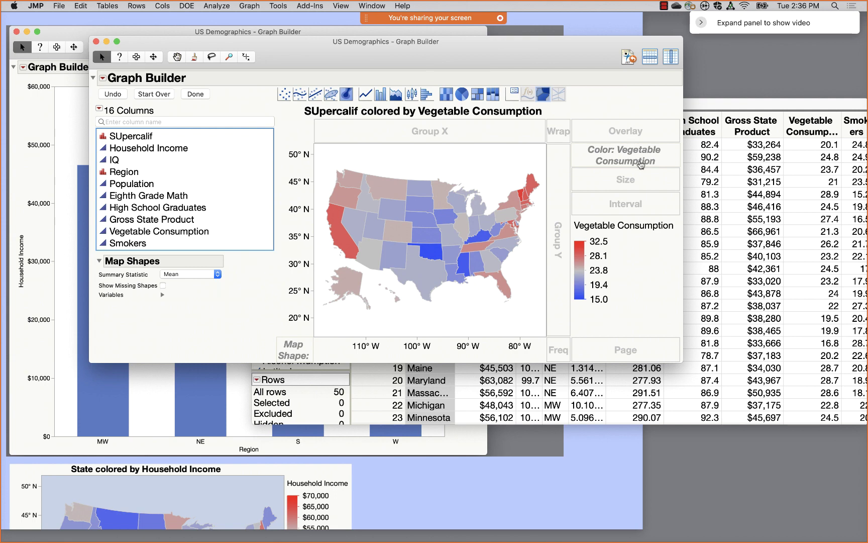
right_click(580, 271)
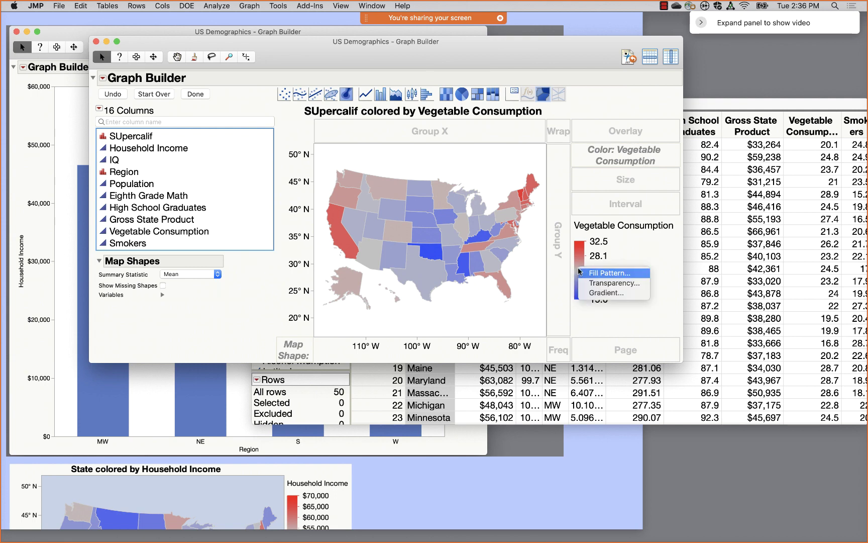
double_click(575, 260)
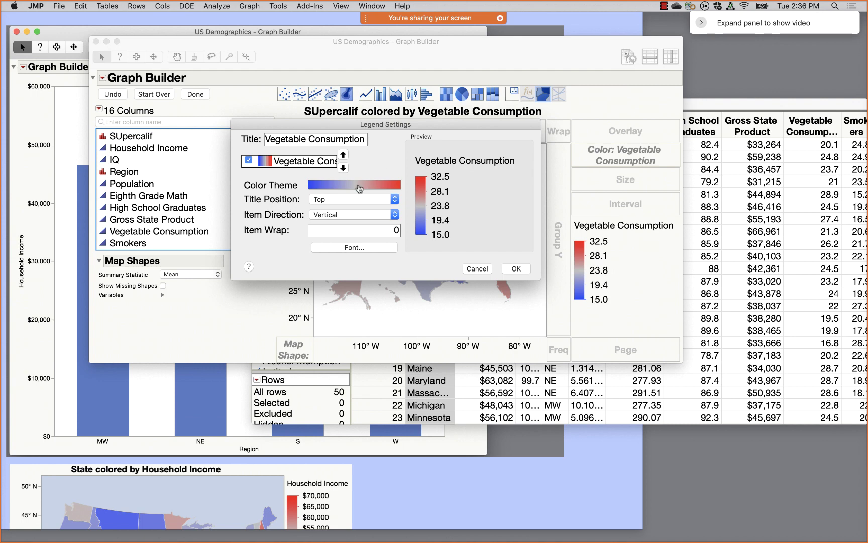
click(359, 188)
click(341, 165)
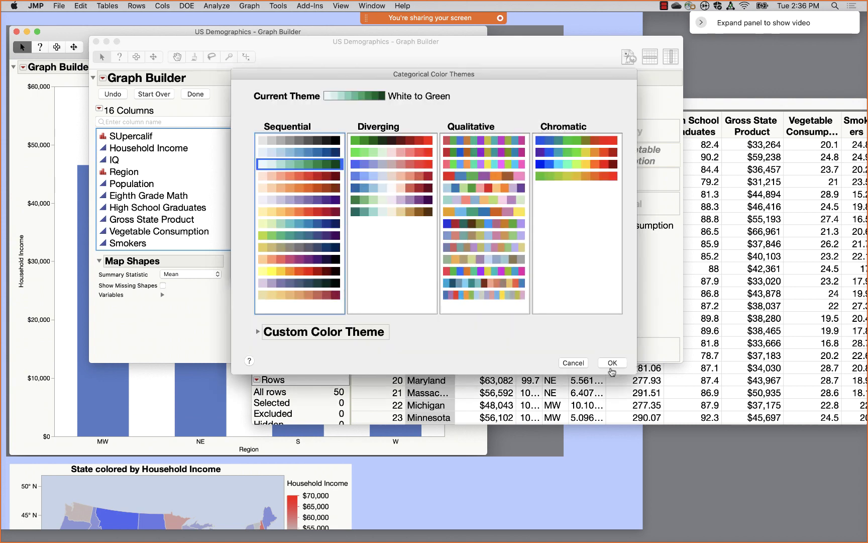
click(612, 367)
click(519, 270)
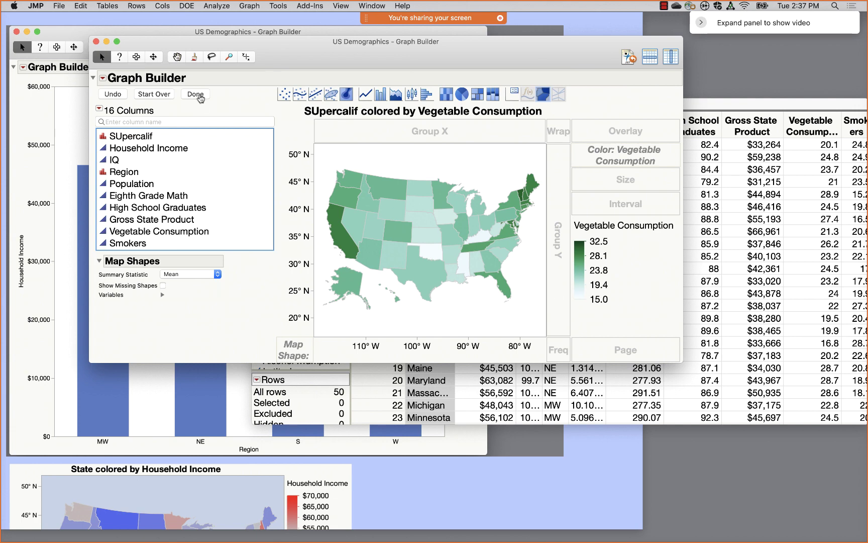
click(195, 94)
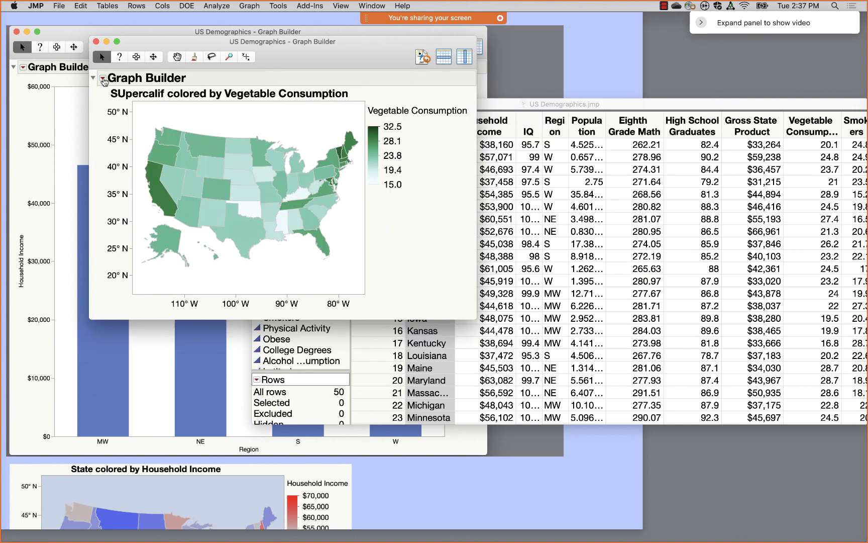
click(103, 78)
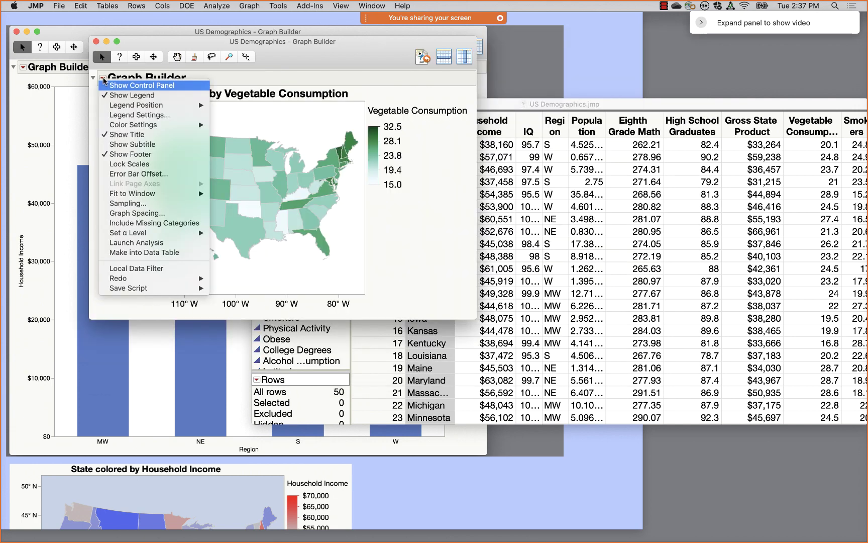
- Add a Region local data filter, select the S and W regions, then remove the filter
click(128, 269)
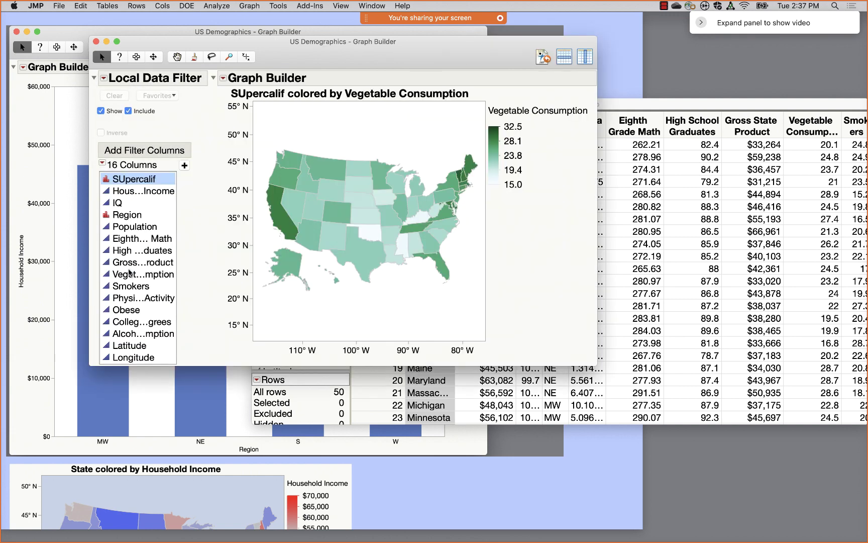
click(130, 217)
click(184, 165)
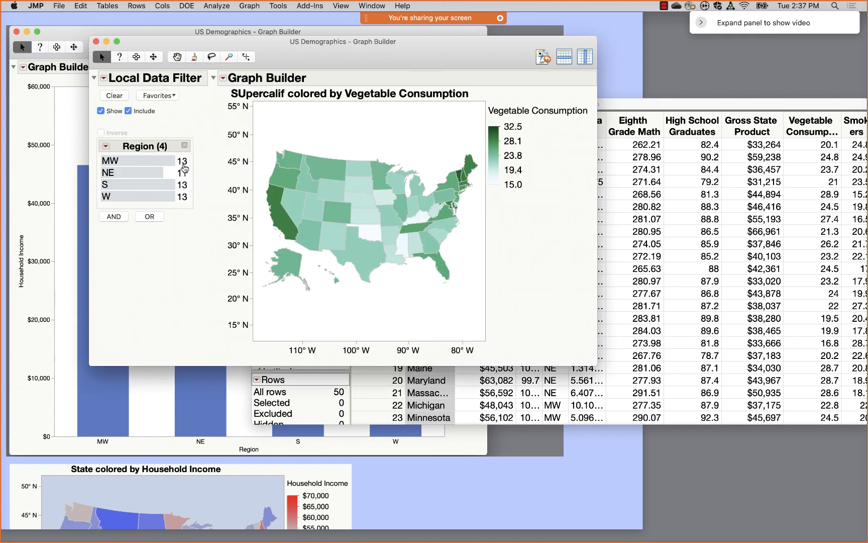
click(158, 161)
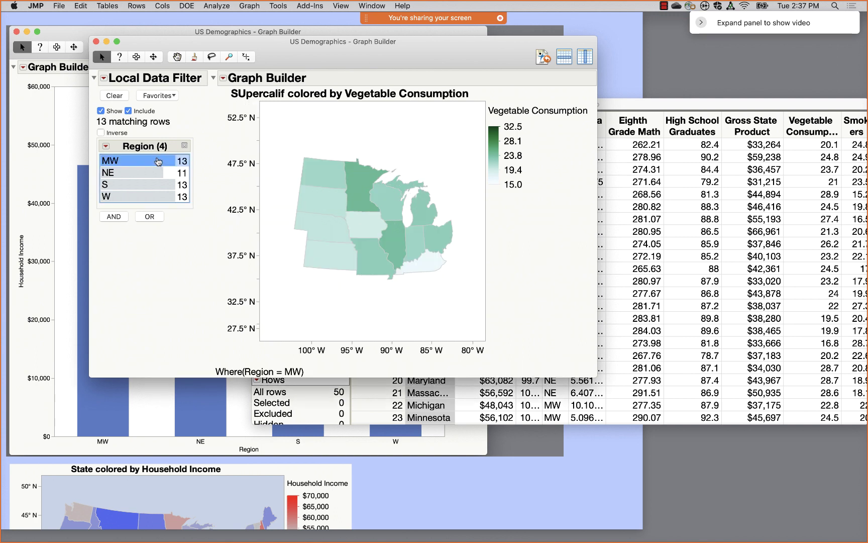
click(150, 172)
click(149, 185)
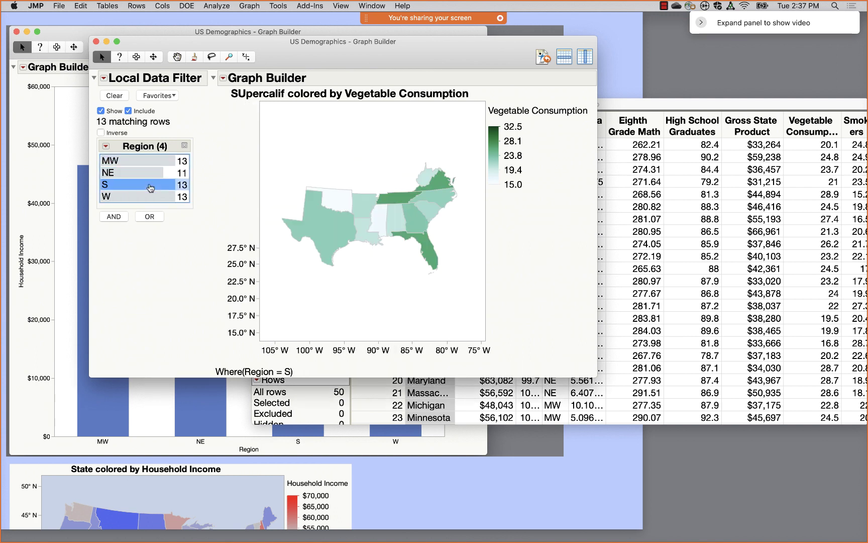
click(151, 197)
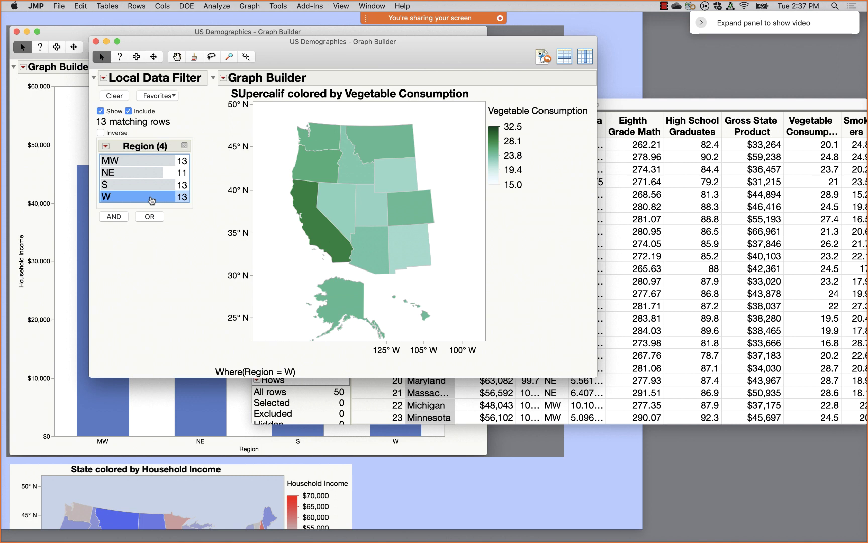
drag(134, 185, 134, 197)
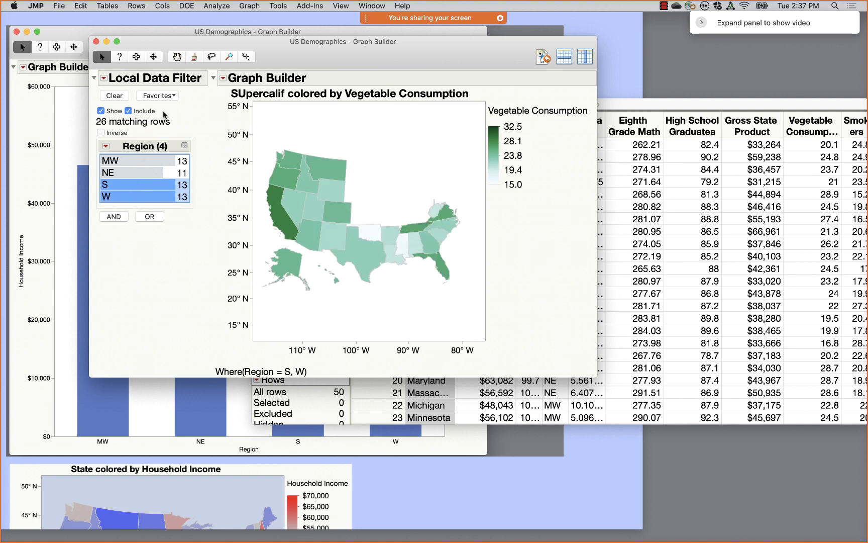
click(104, 79)
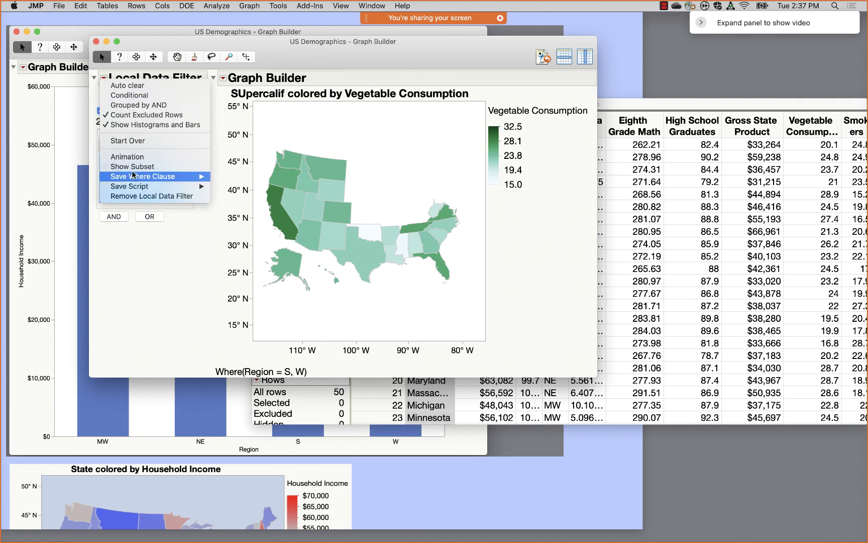
click(138, 196)
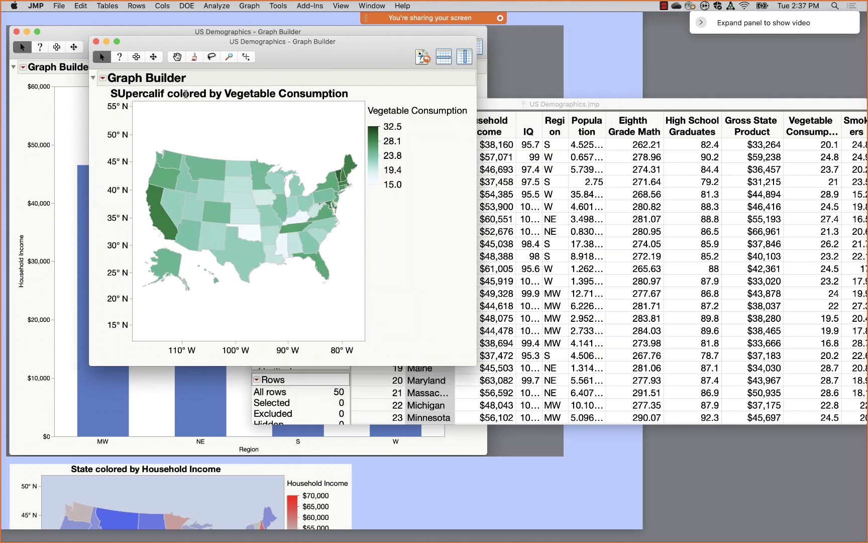
- Add a Household Income local data filter limited to $34,343–$49,969
click(103, 78)
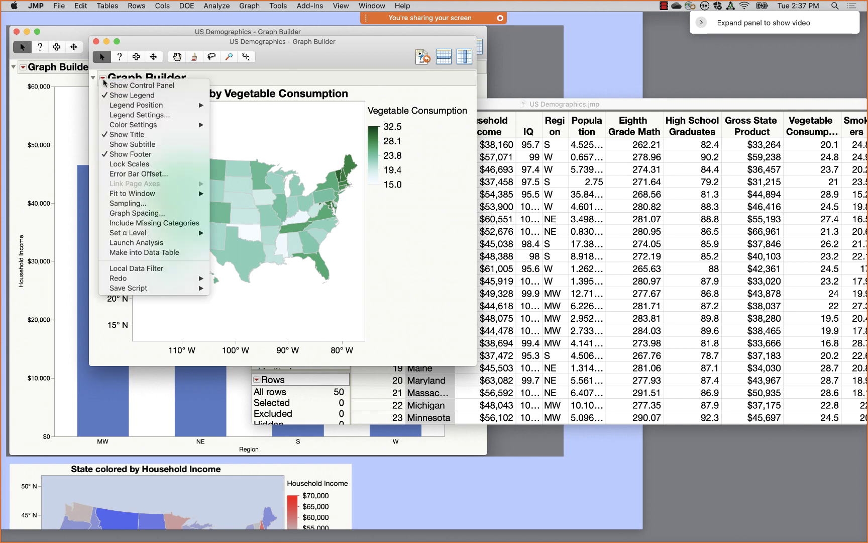
click(141, 269)
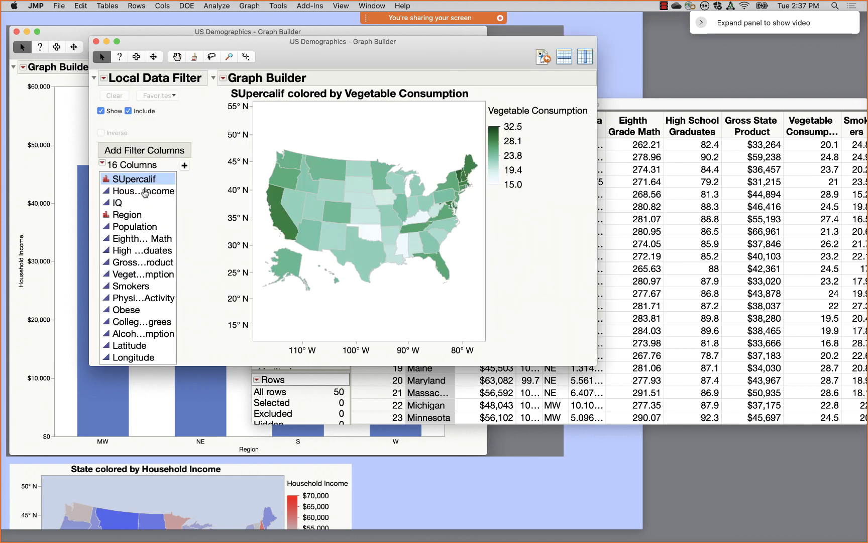
click(145, 191)
click(184, 167)
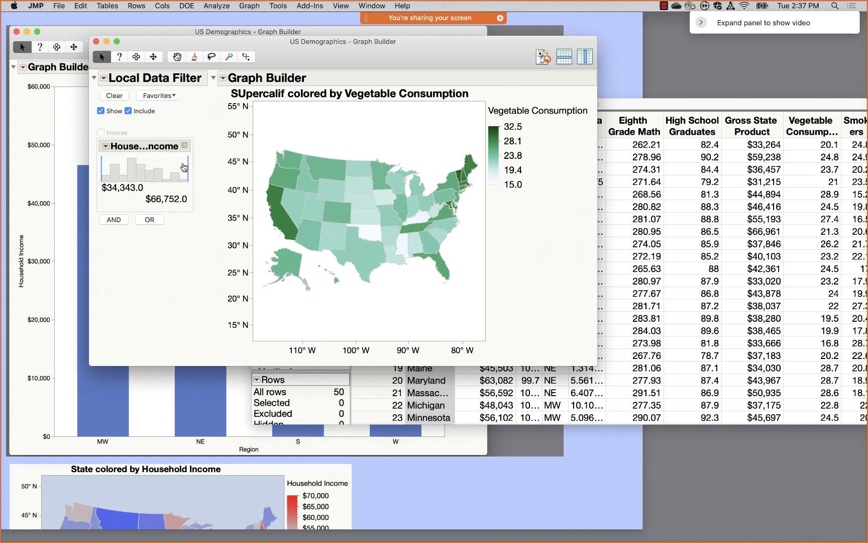
mouse_move(103, 171)
mouse_down()
mouse_move(146, 171)
mouse_move(115, 171)
mouse_up()
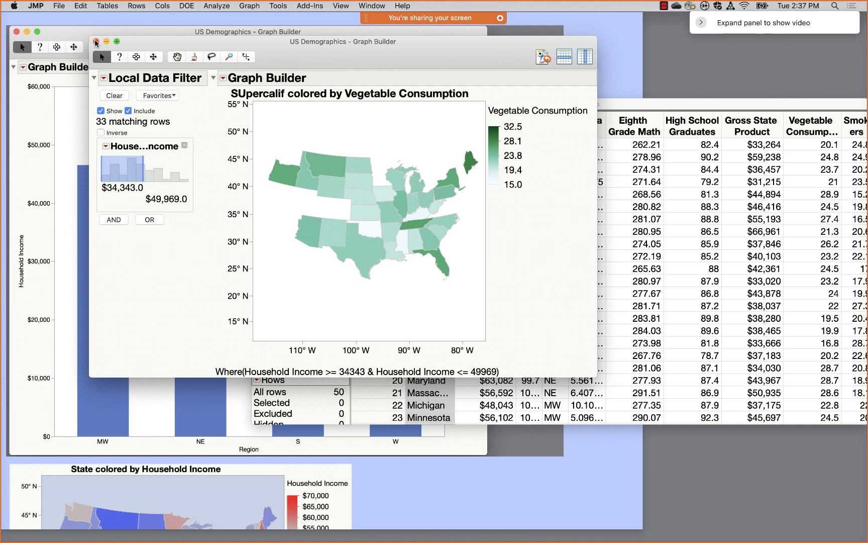
- Close the filtered vegetable consumption map window
click(96, 42)
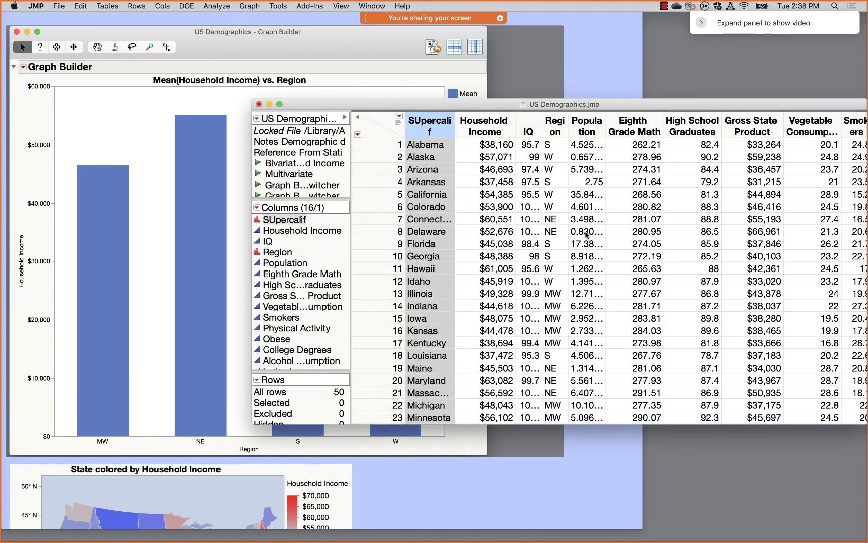
scroll(585, 234, right, 5)
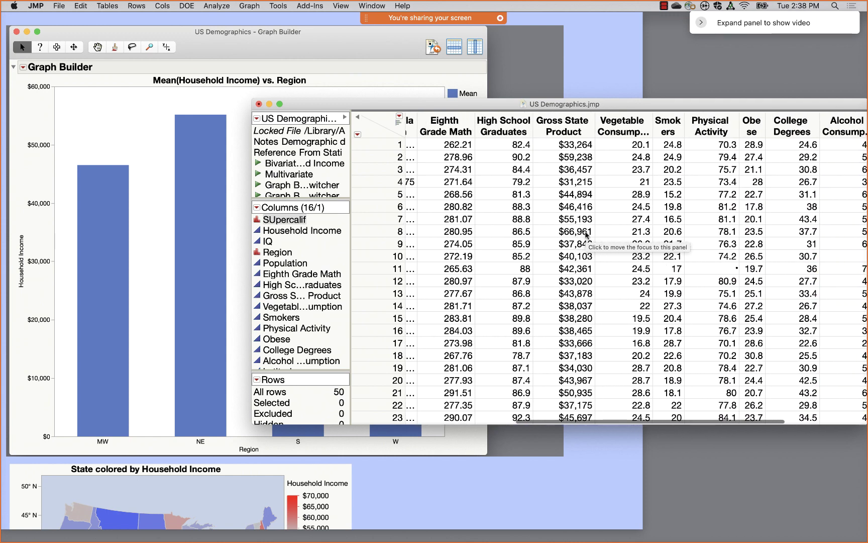
scroll(586, 235, right, 3)
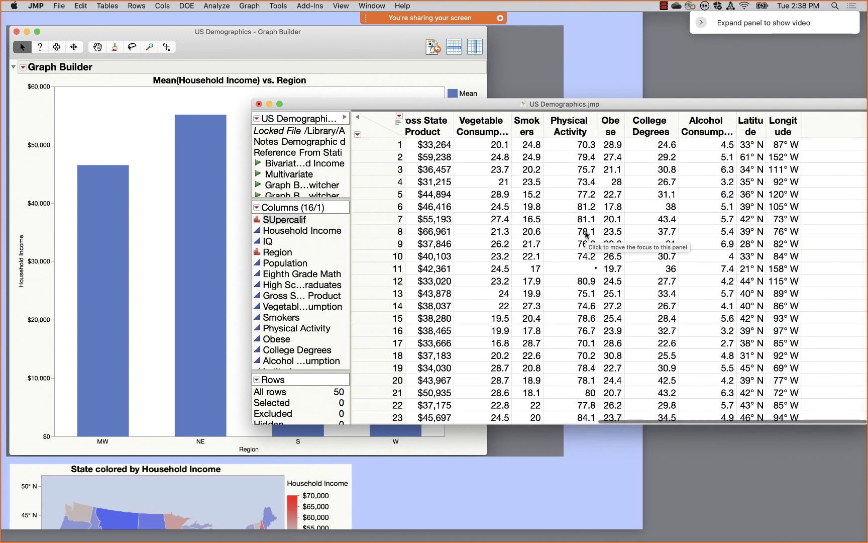
- Create a new Graph Builder plot of Latitude against Longitude with the smoother turned off
click(249, 6)
click(254, 18)
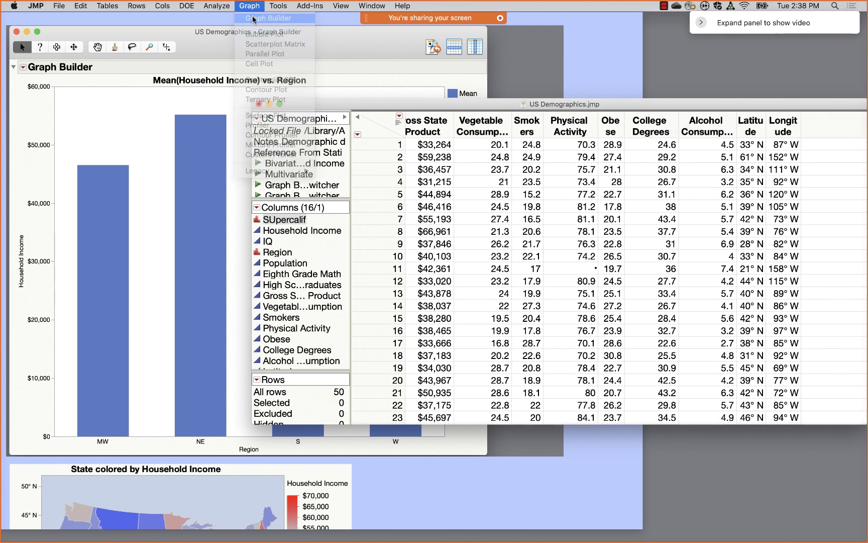
scroll(123, 262, down, 3)
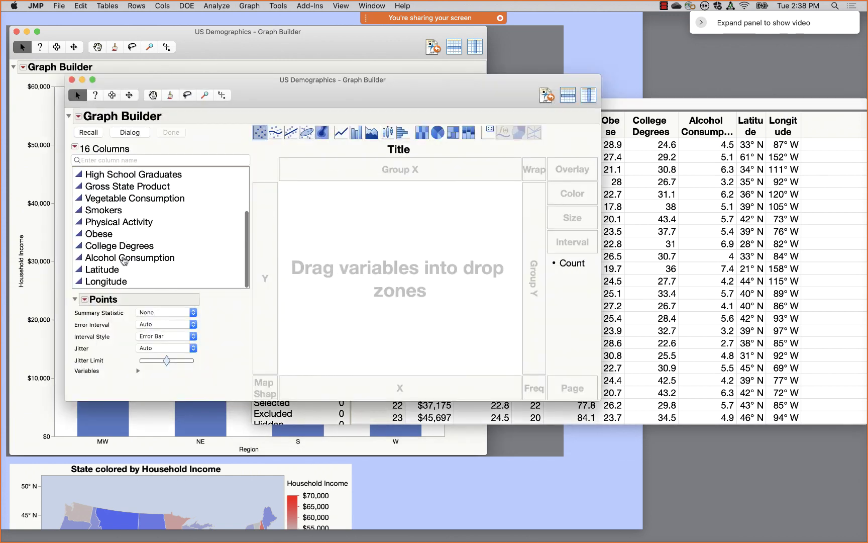
click(117, 269)
shift+click(105, 282)
drag(105, 281, 366, 269)
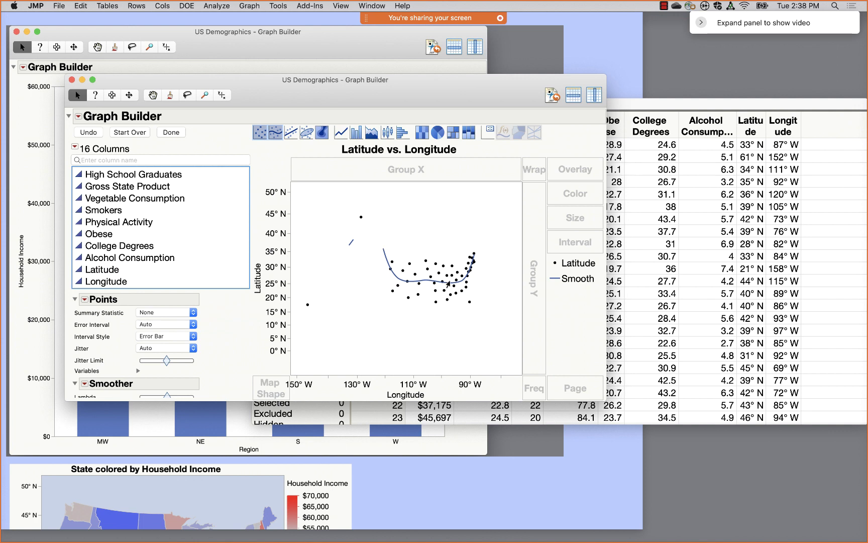
click(276, 132)
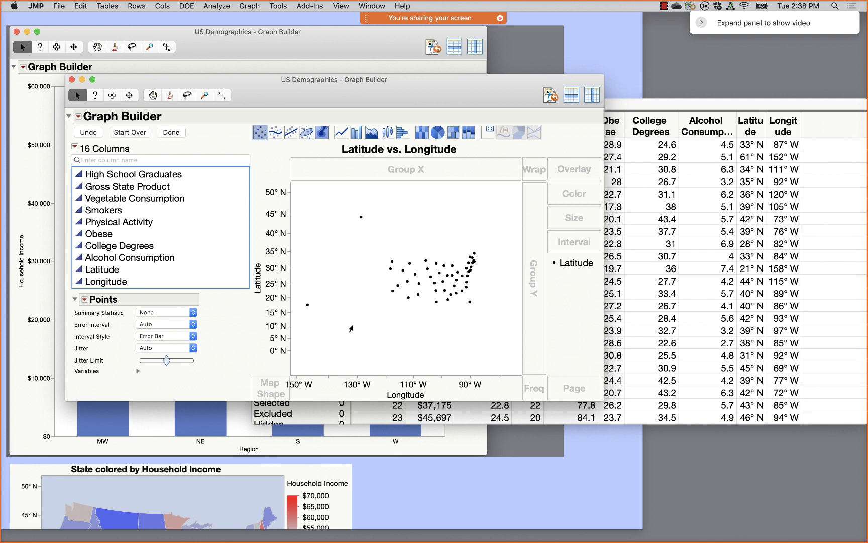
- Add a Simple Earth background map behind the latitude-longitude points
right_click(352, 325)
mouse_move(388, 366)
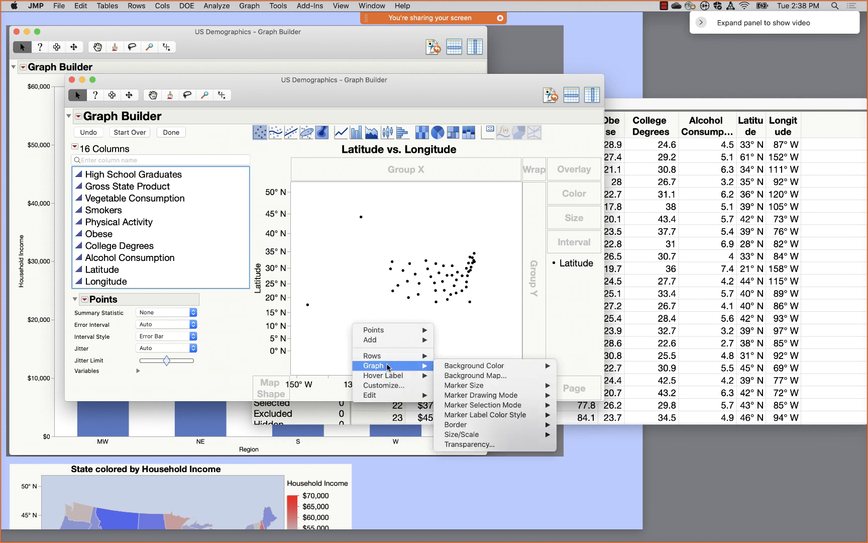
click(449, 377)
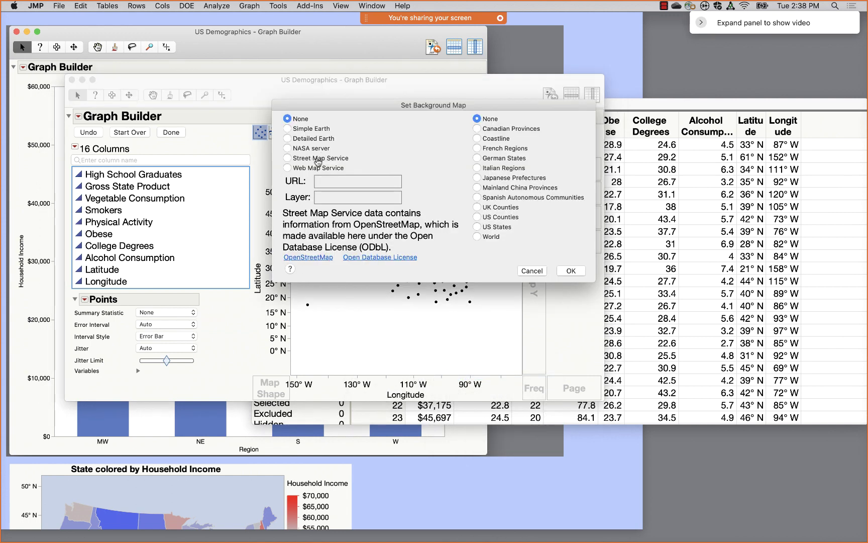
click(289, 129)
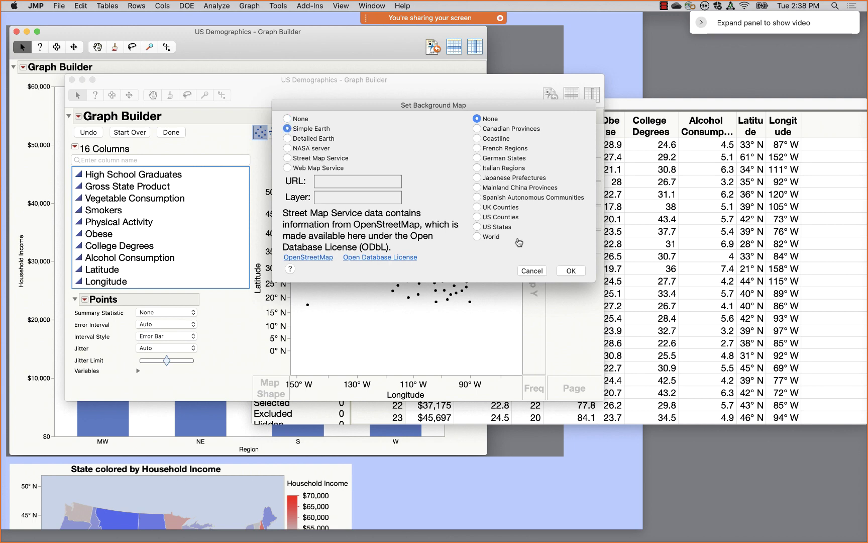
click(571, 272)
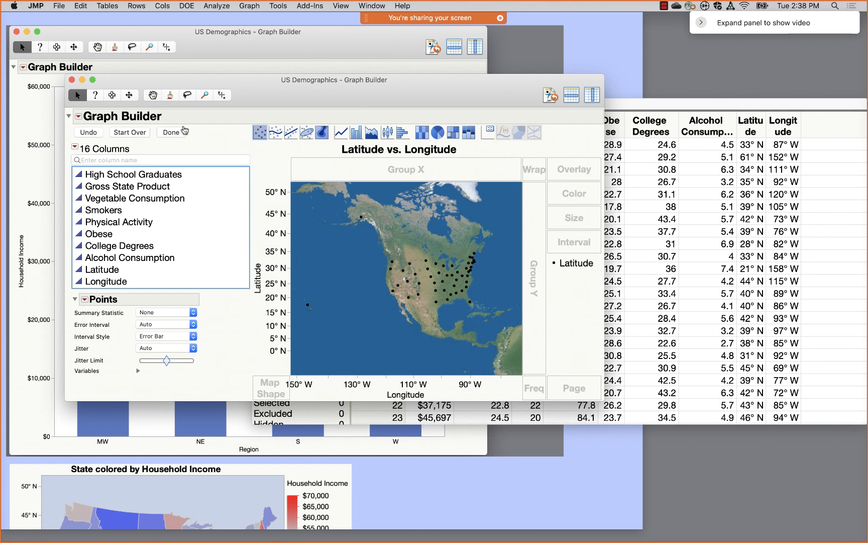
- Hide the graph controls, widen and rescale the map, then close its window
click(171, 132)
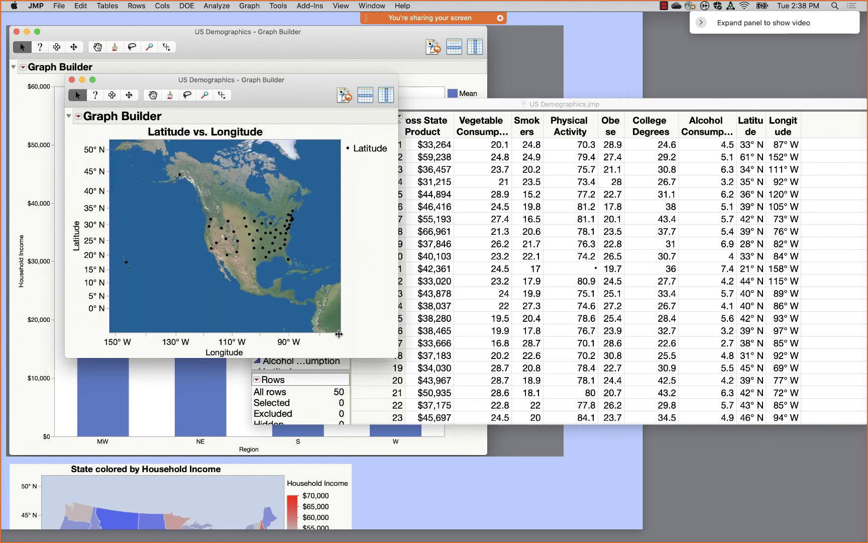
drag(339, 333, 550, 335)
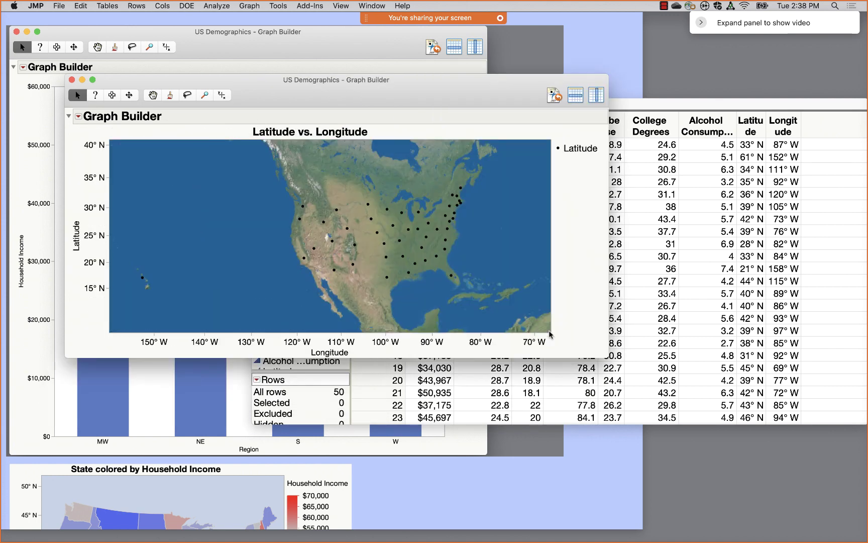
drag(98, 155, 101, 175)
click(72, 80)
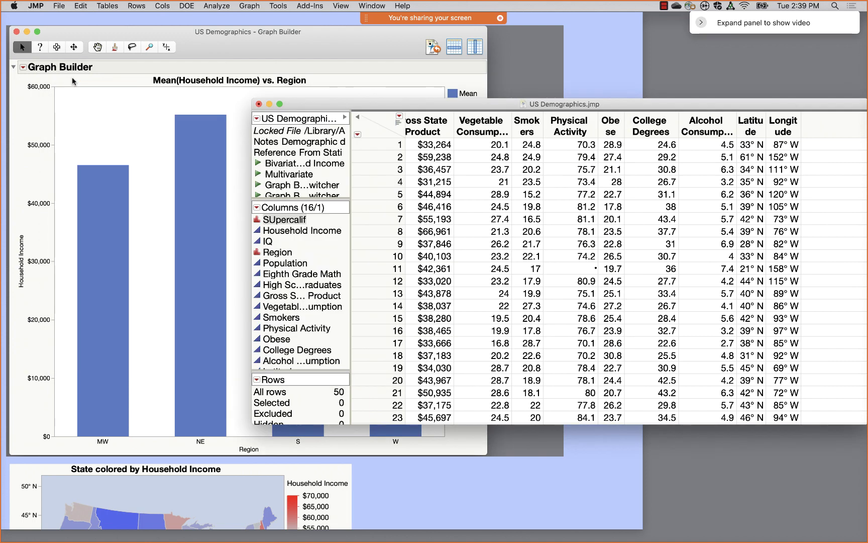
- Close US Demographics.jmp without saving and scroll down to the Mill Time box plots
click(258, 104)
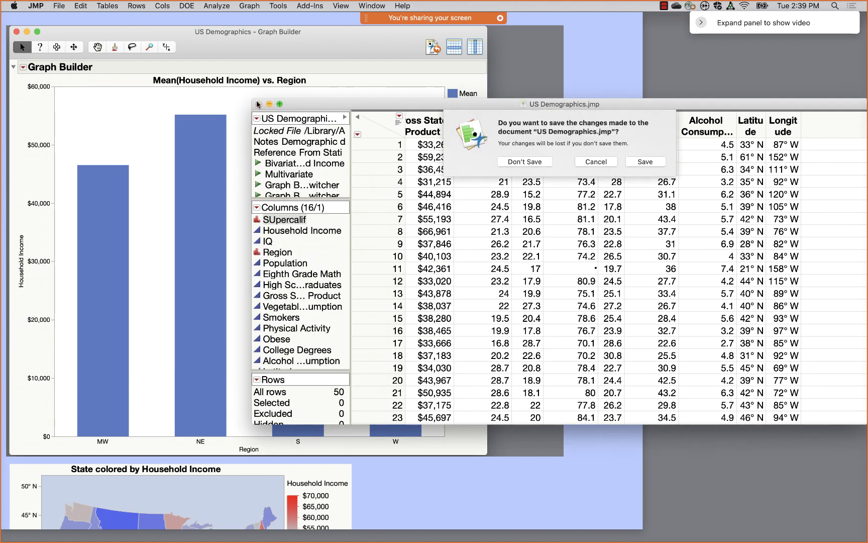
click(532, 164)
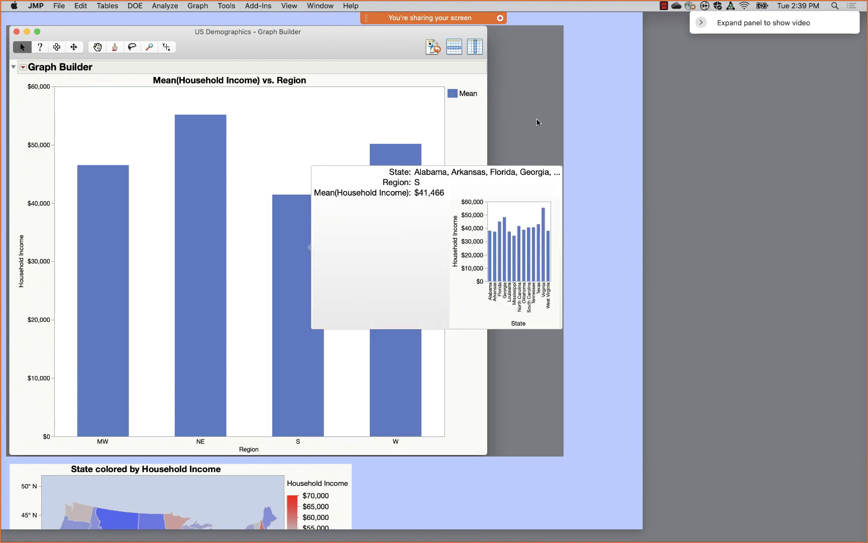
scroll(537, 125, down, 15)
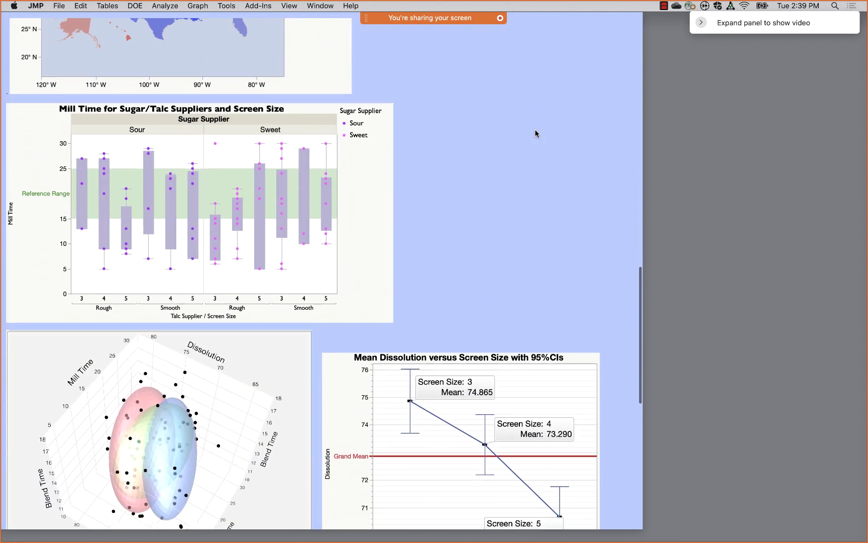
scroll(537, 134, down, 1)
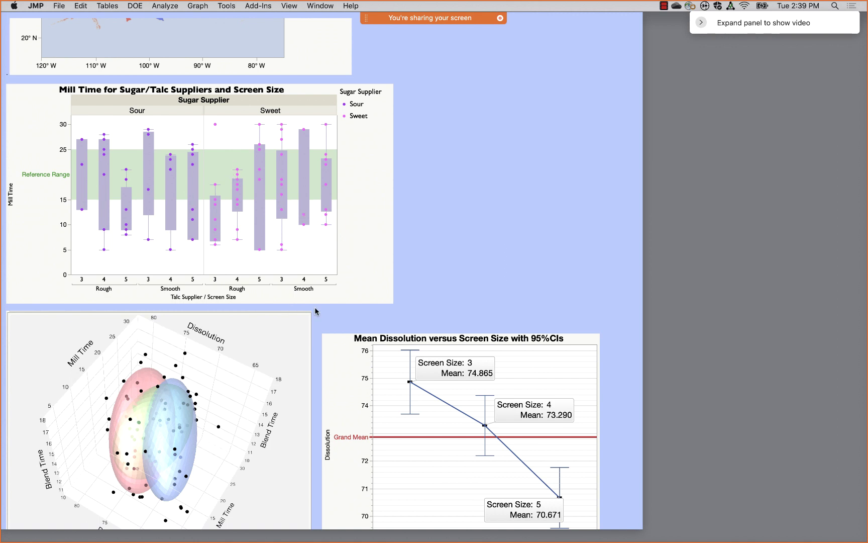
- Reopen Tablet Production.jmp from recent files and enlarge its data table window
mouse_move(748, 541)
click(58, 6)
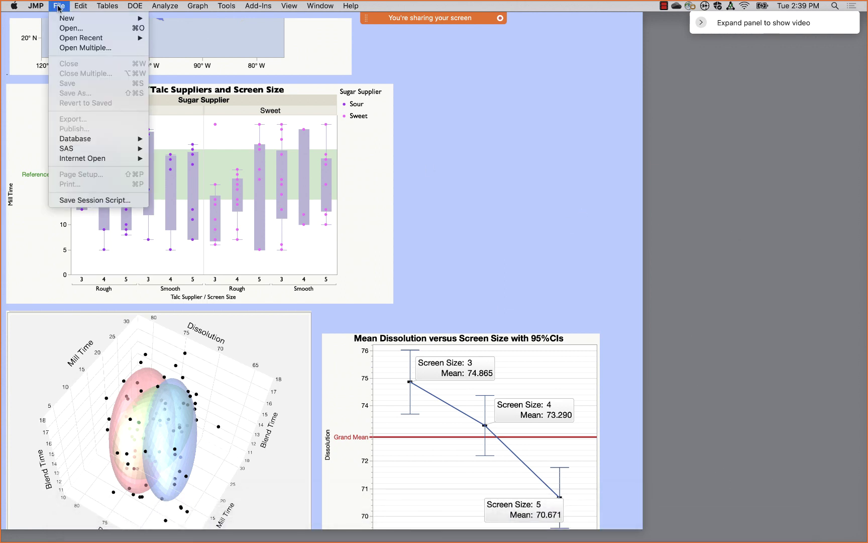
mouse_move(70, 37)
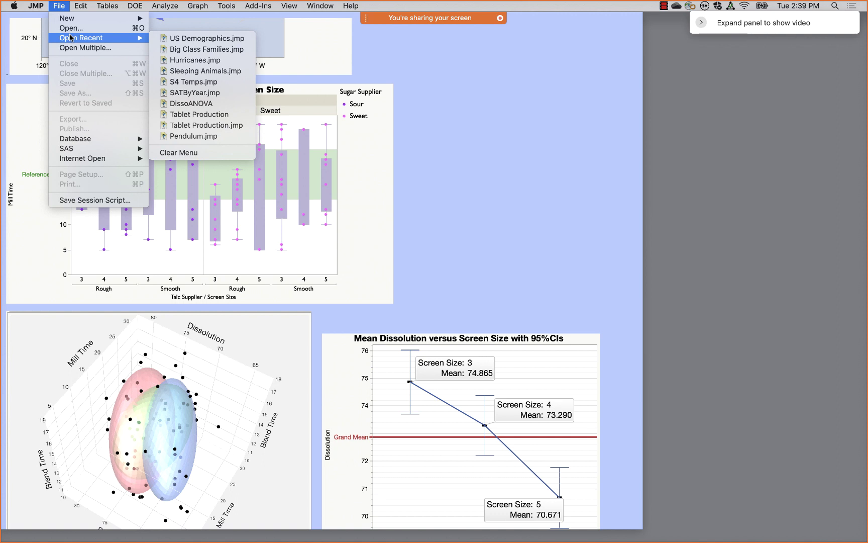
click(223, 119)
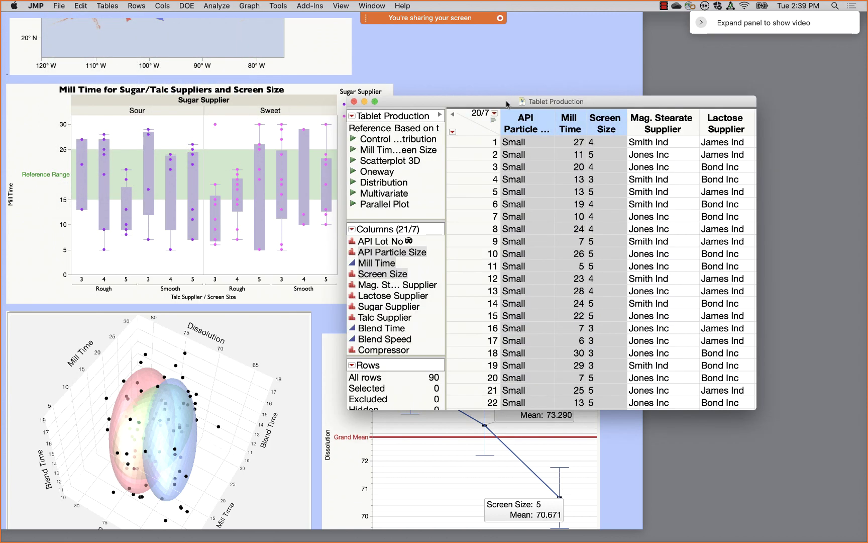
click(354, 101)
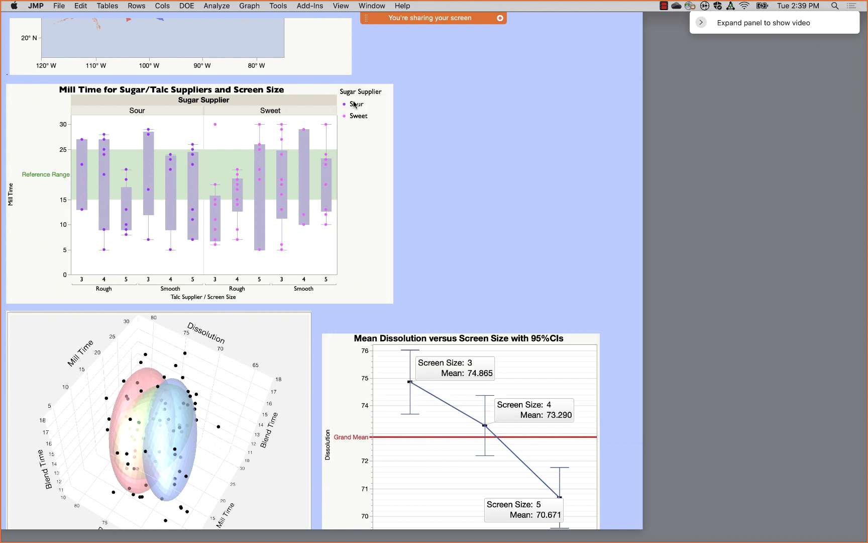
click(58, 6)
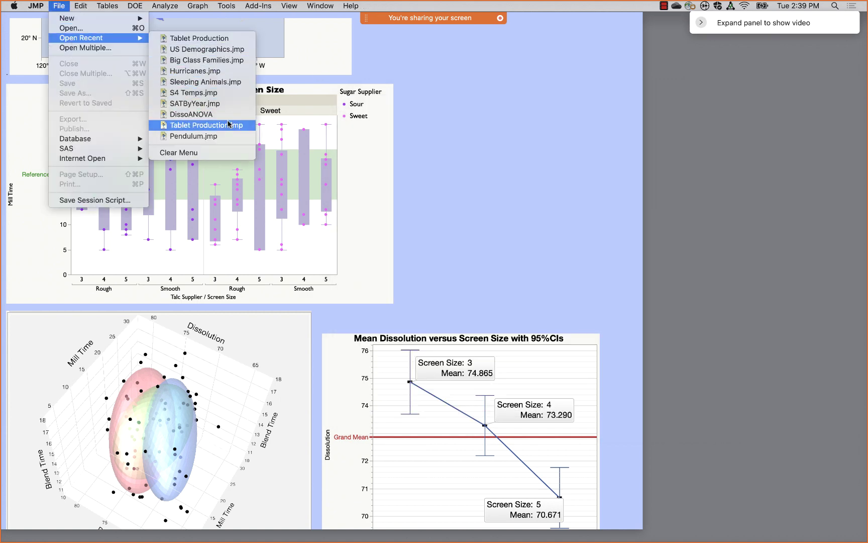
click(229, 126)
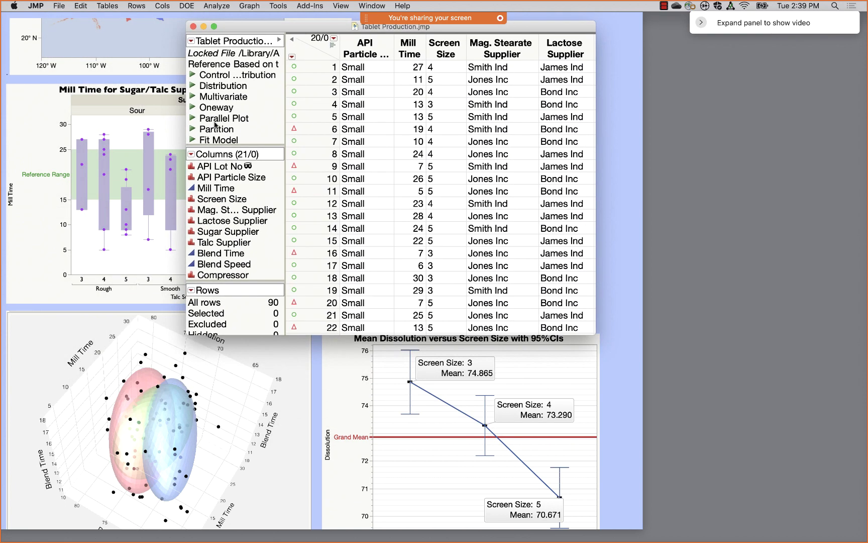
scroll(218, 122, down, 2)
scroll(217, 122, down, 3)
scroll(217, 122, up, 5)
drag(595, 334, 787, 373)
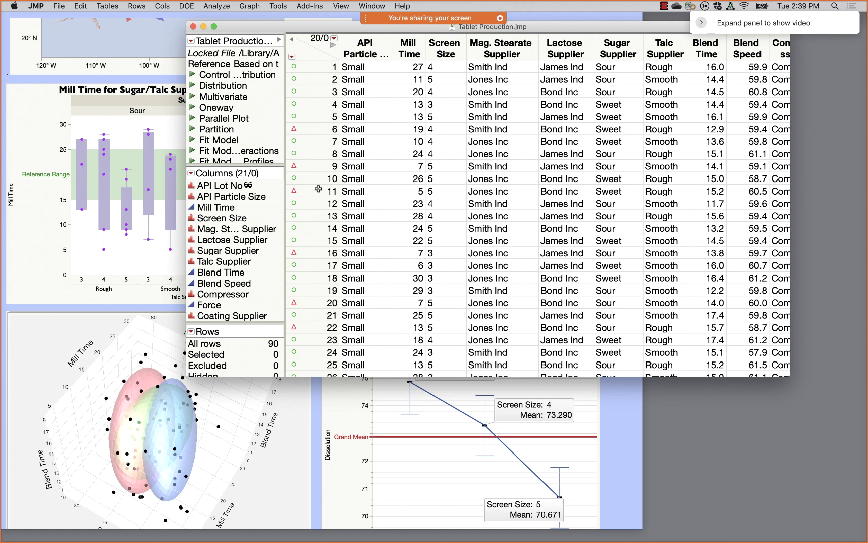
- Clear the Tablet Production row states and plot Mill Time on Y against Screen Size in Graph Builder
right_click(303, 52)
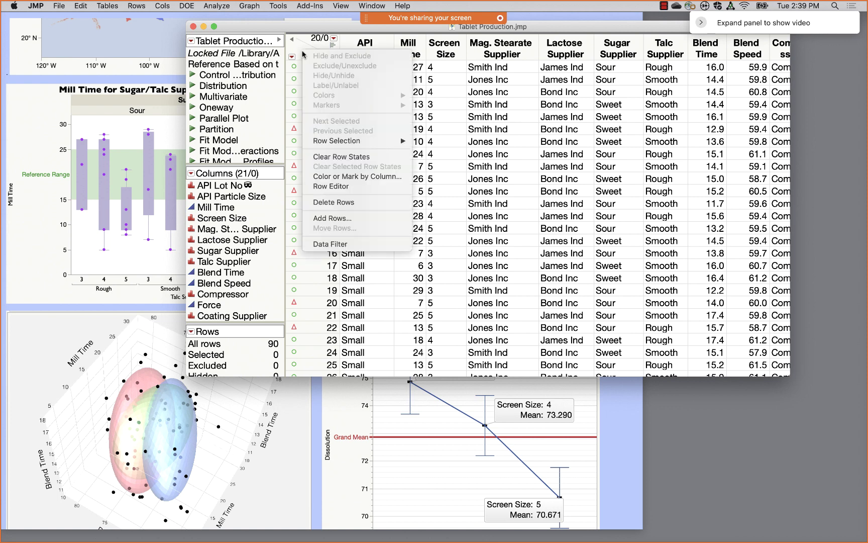
click(342, 157)
click(261, 5)
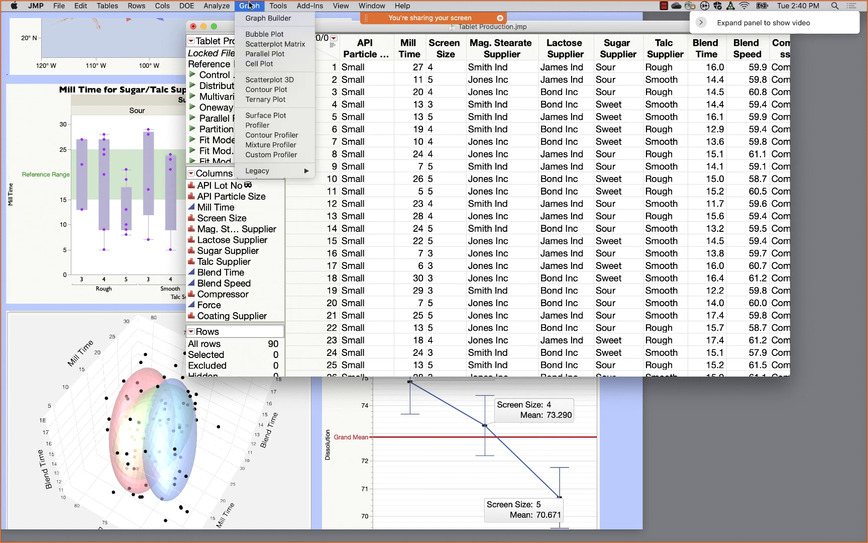
click(252, 20)
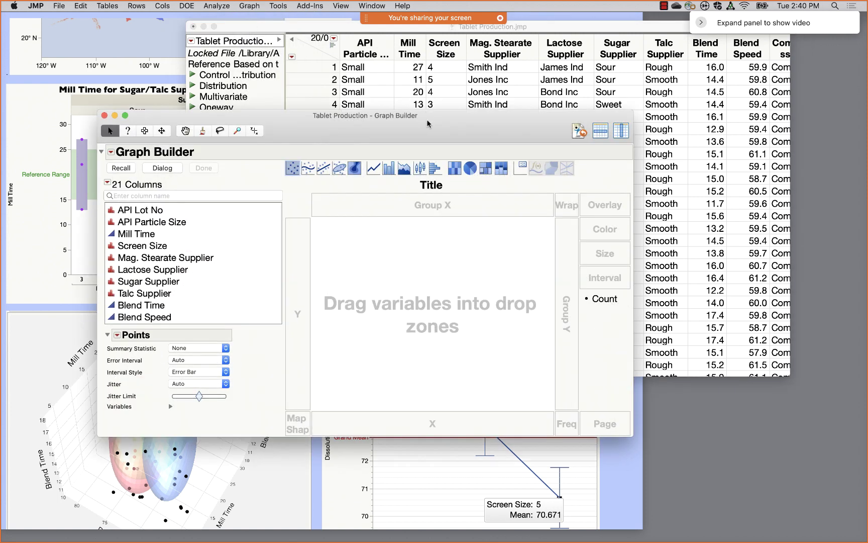
drag(428, 121, 567, 85)
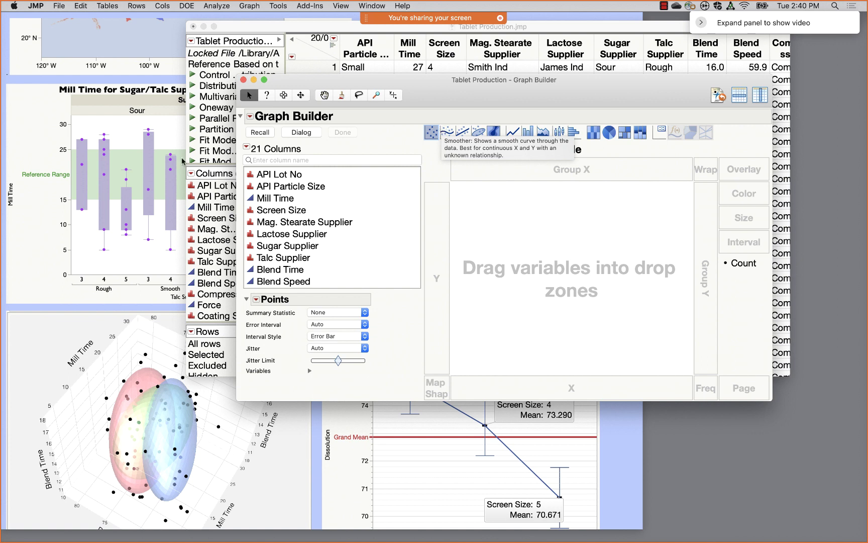
drag(276, 198, 430, 265)
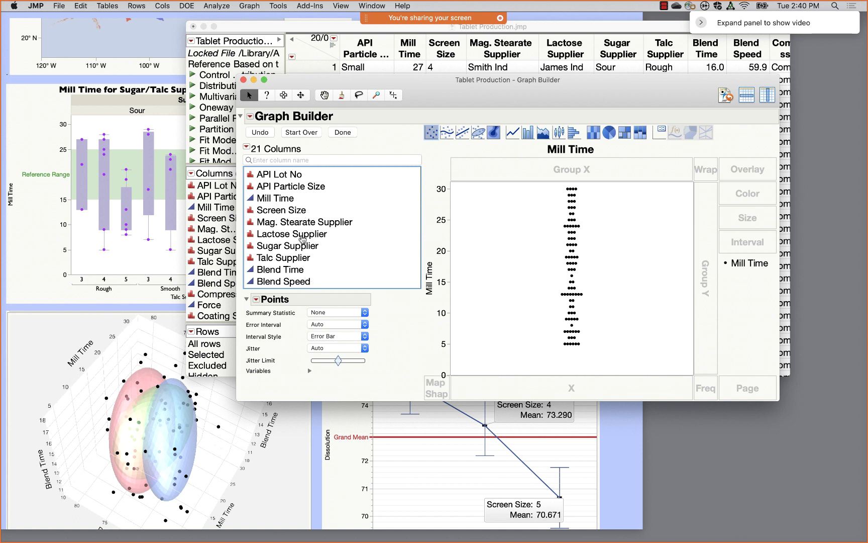
click(286, 212)
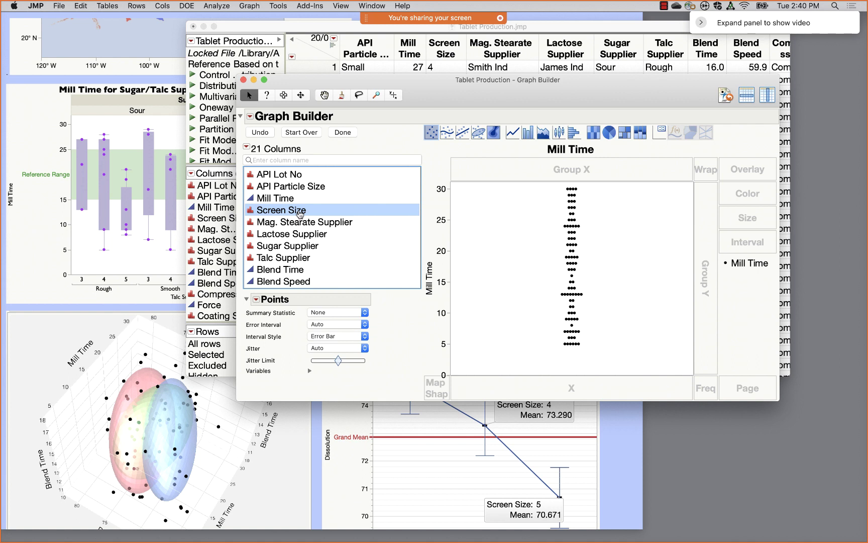
drag(300, 214, 551, 388)
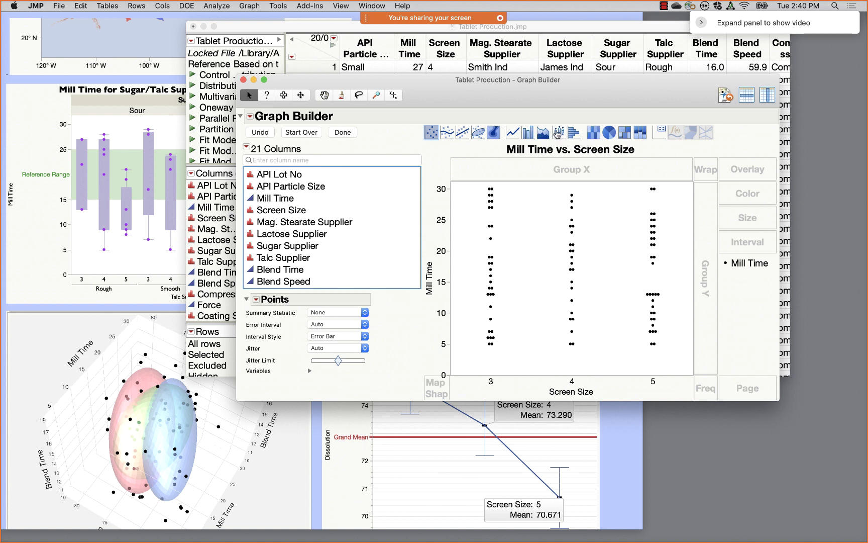
- Switch the Mill Time by Screen Size graph to box plots over points, then select the Talc Supplier column
drag(559, 133, 571, 225)
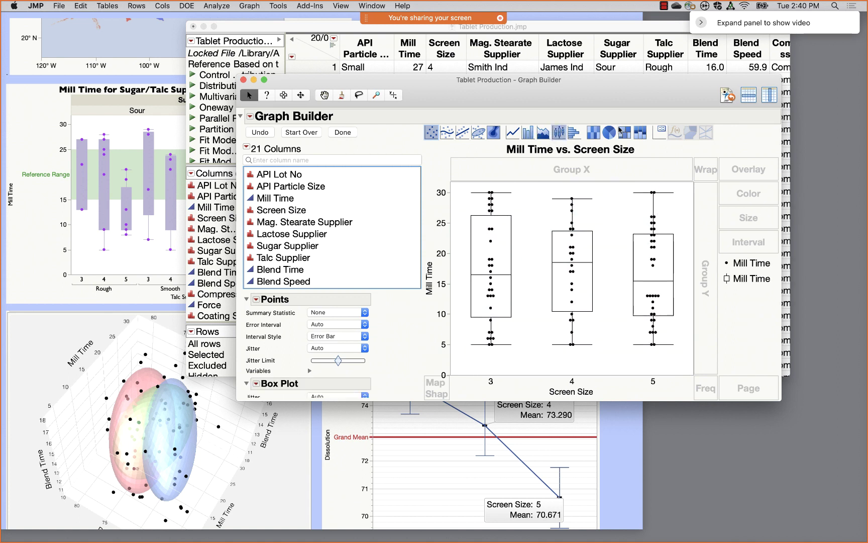
drag(651, 87, 638, 41)
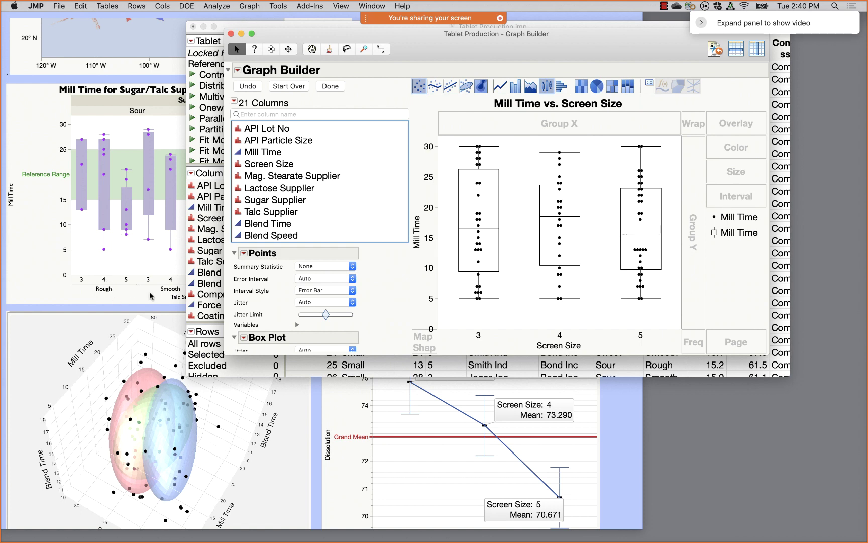
click(152, 296)
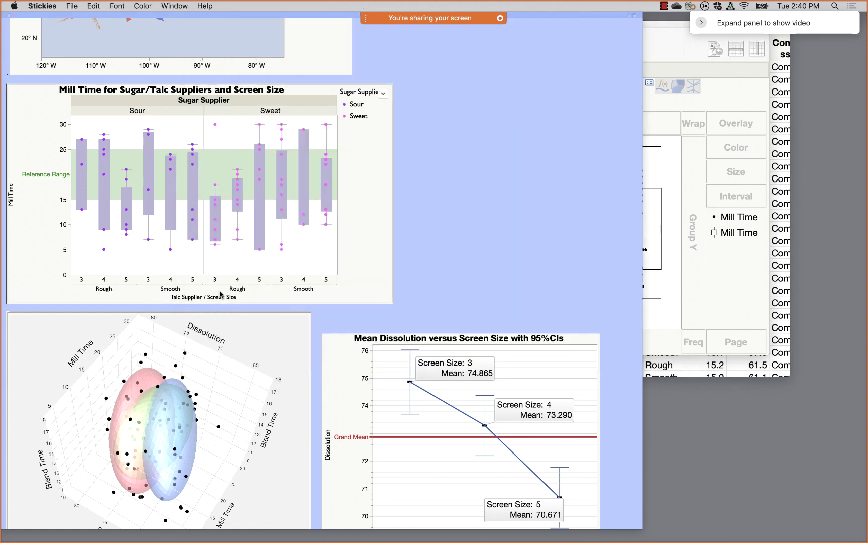
click(729, 100)
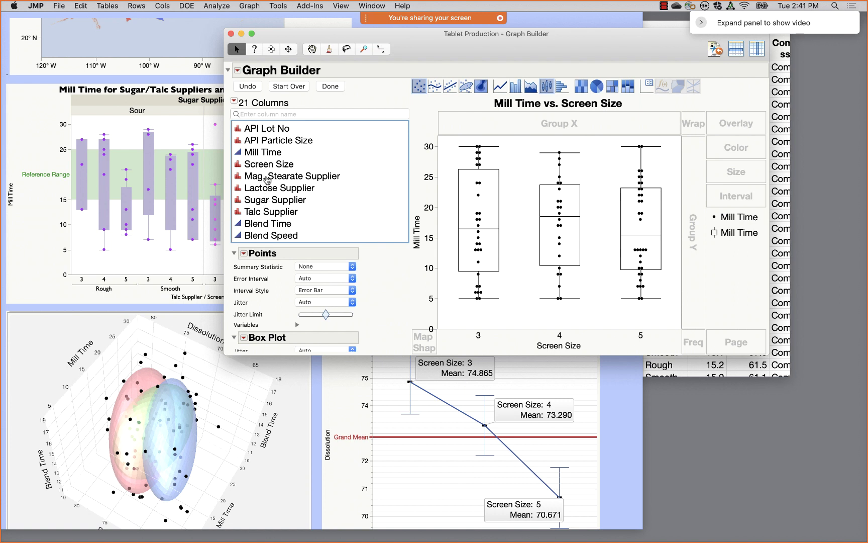
click(263, 212)
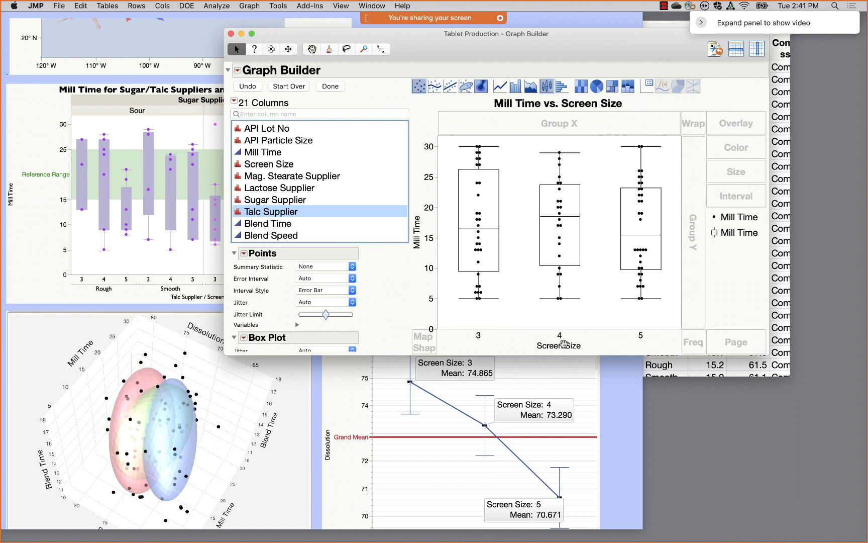
- Nest Talc Supplier with Screen Size on the X axis
drag(382, 212, 558, 338)
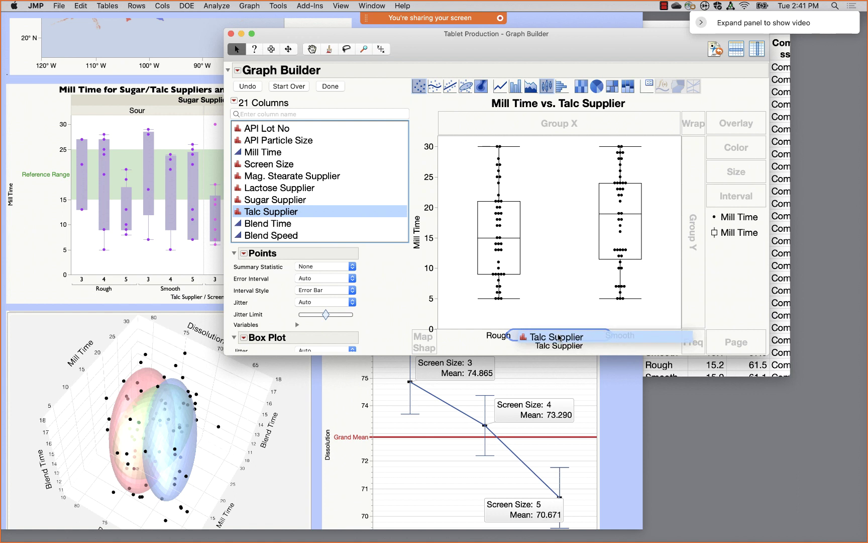
drag(559, 337, 559, 328)
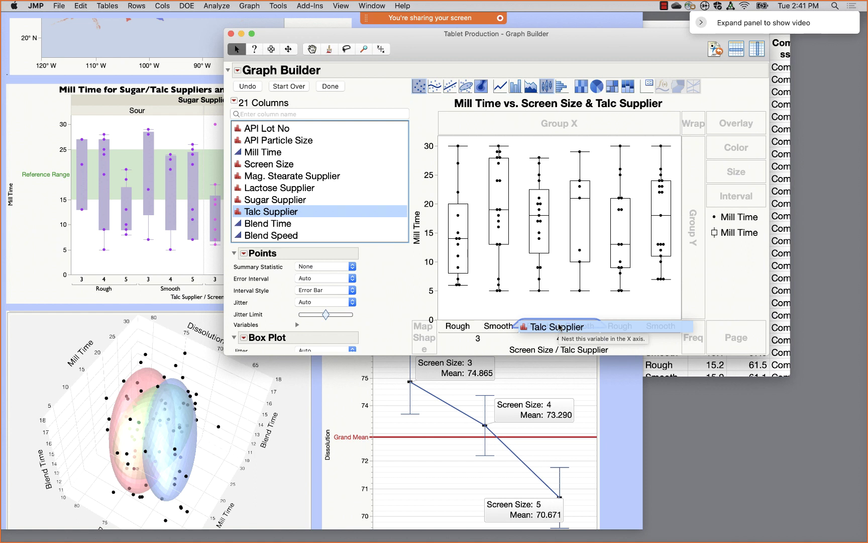
drag(559, 327, 560, 350)
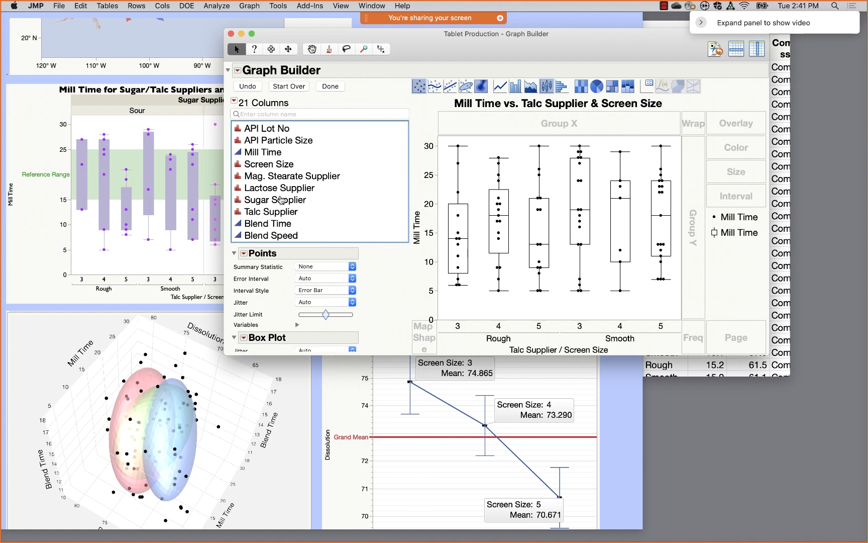
- Drop Sugar Supplier into Group X to split the graph into Sour and Sweet panels
drag(279, 200, 728, 150)
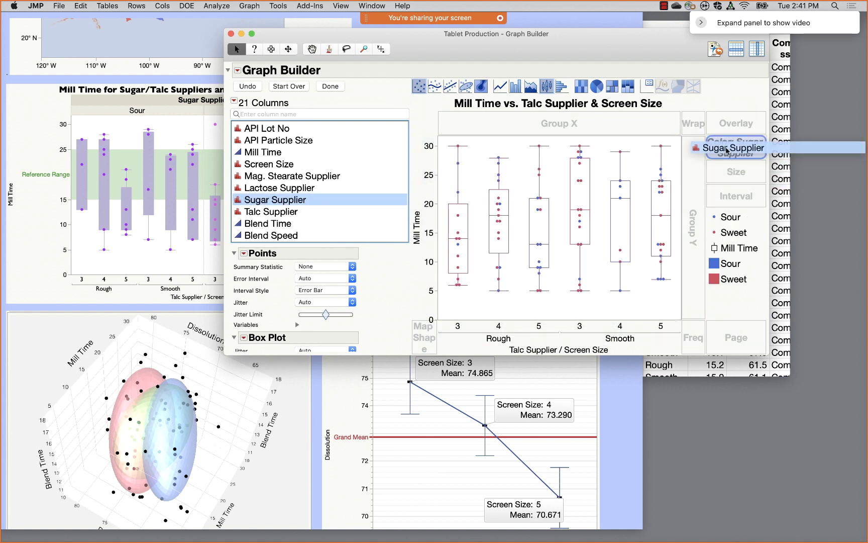
drag(727, 149, 734, 121)
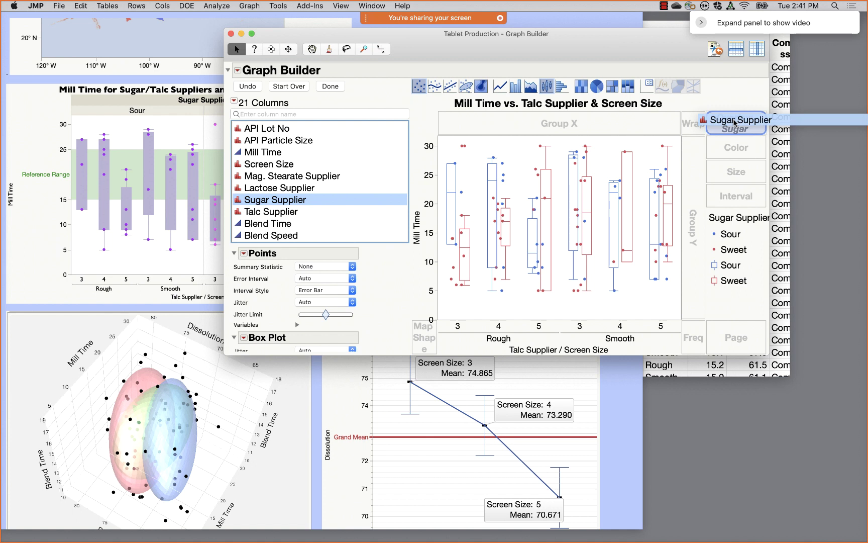
drag(734, 122, 621, 128)
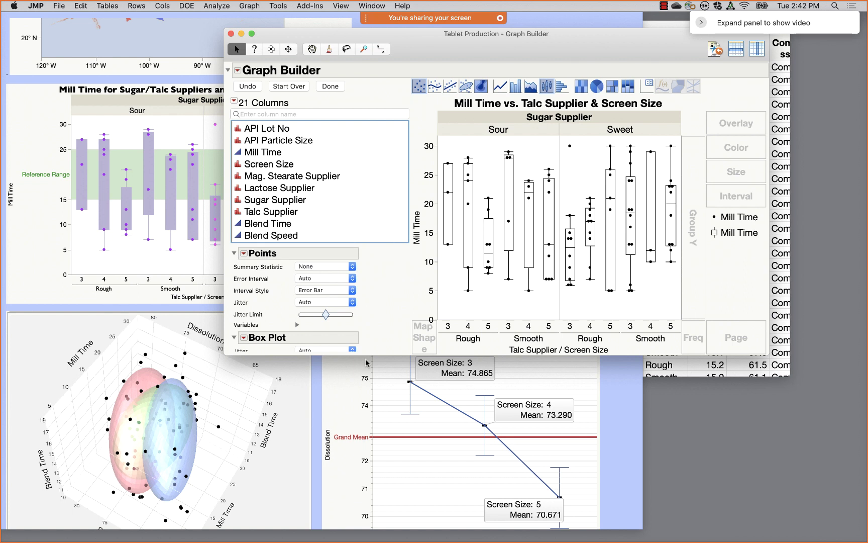
drag(368, 354, 374, 467)
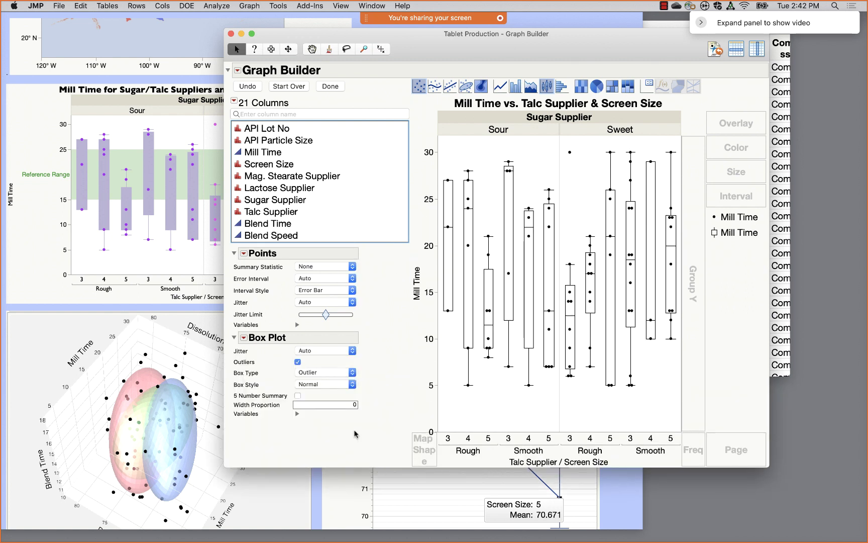
- Keep Outlier as the box type and make the box plots solid filled boxes
click(320, 374)
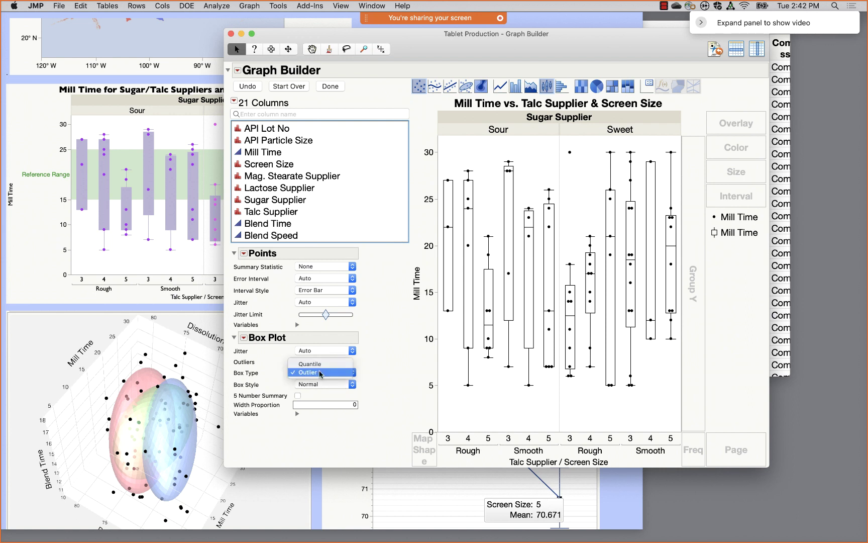
click(320, 372)
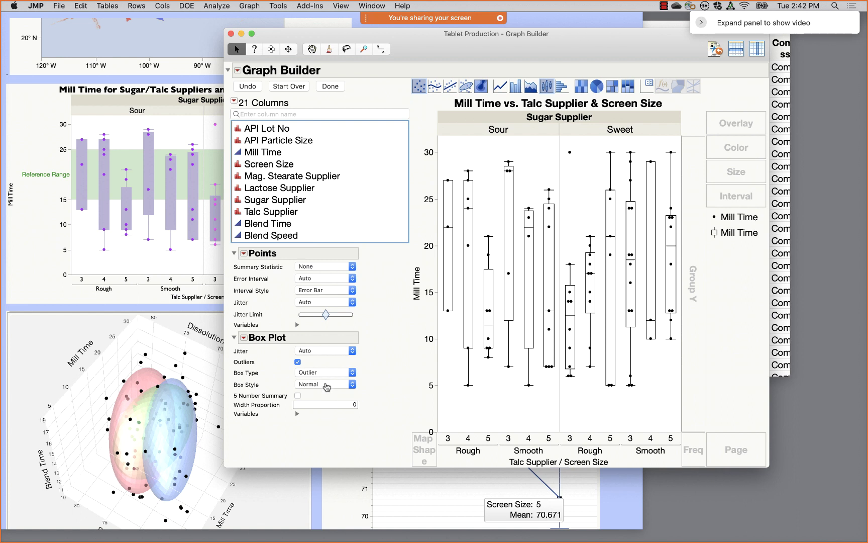
click(325, 385)
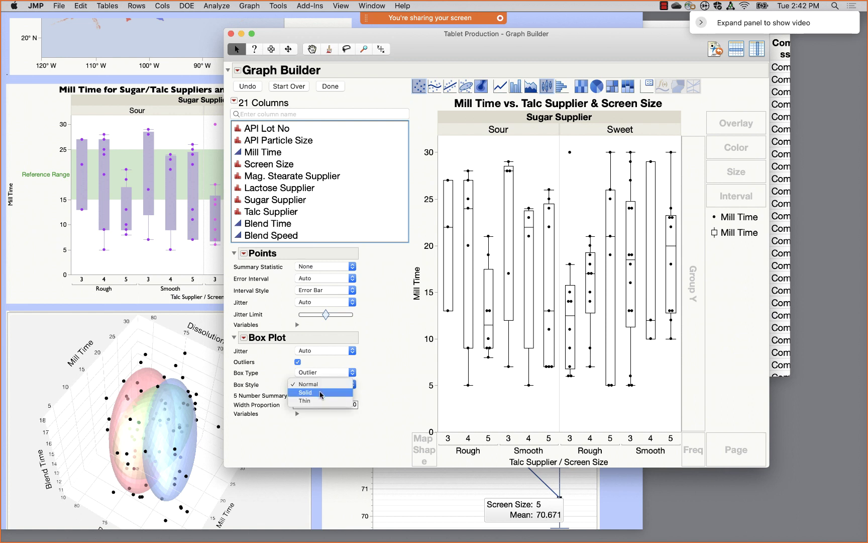
click(321, 393)
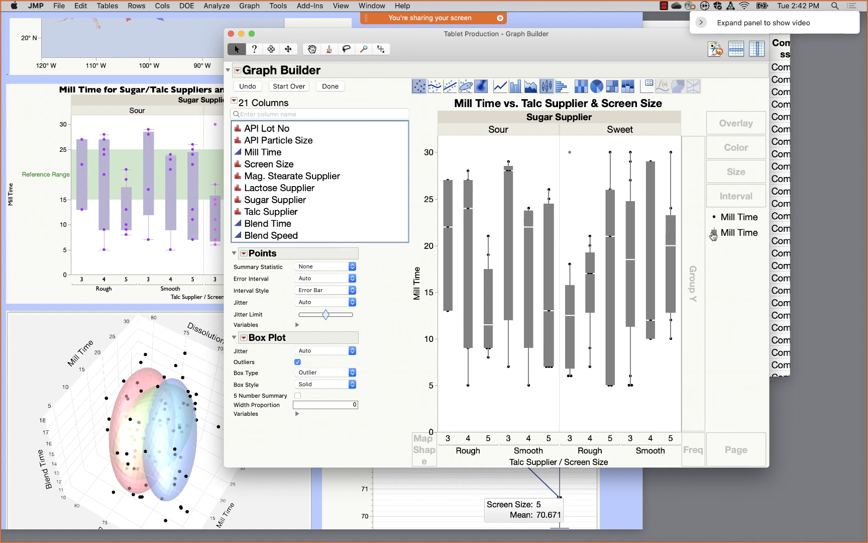
- Fill the box plots purple, then change the fill to a lighter lavender
right_click(714, 234)
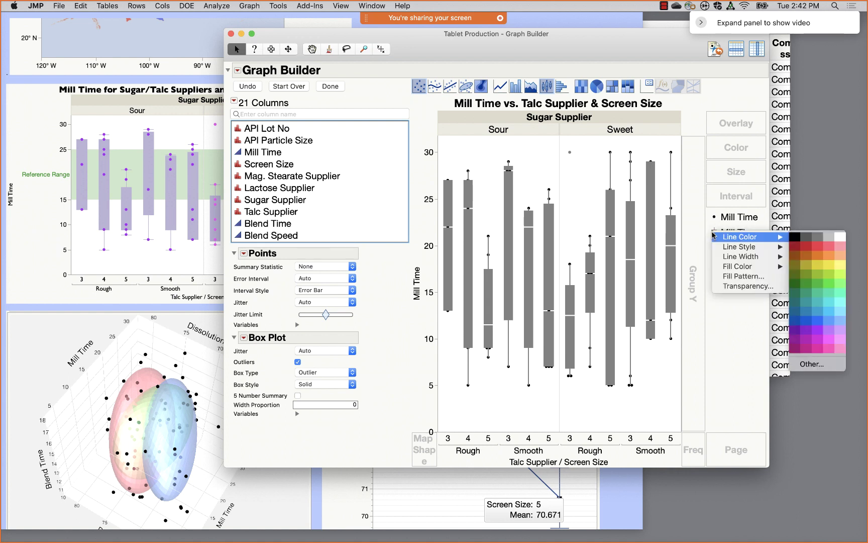
mouse_move(747, 270)
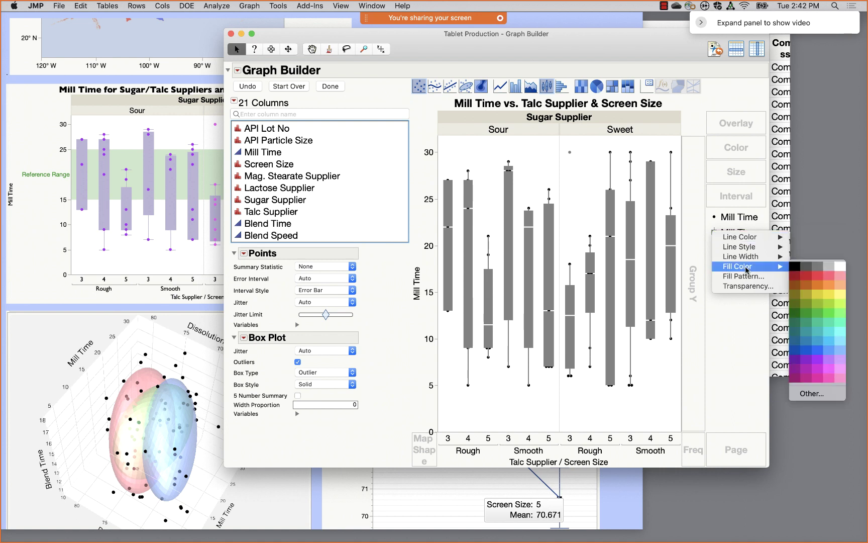
click(830, 362)
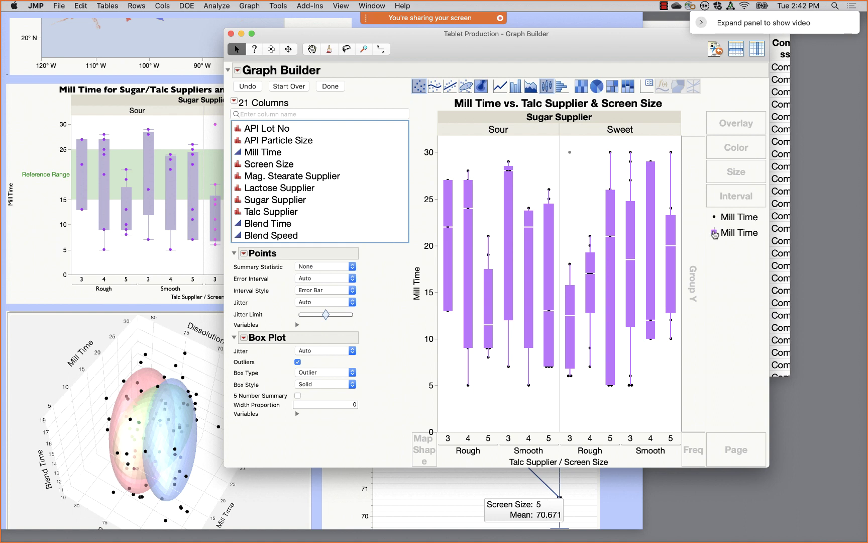
right_click(715, 234)
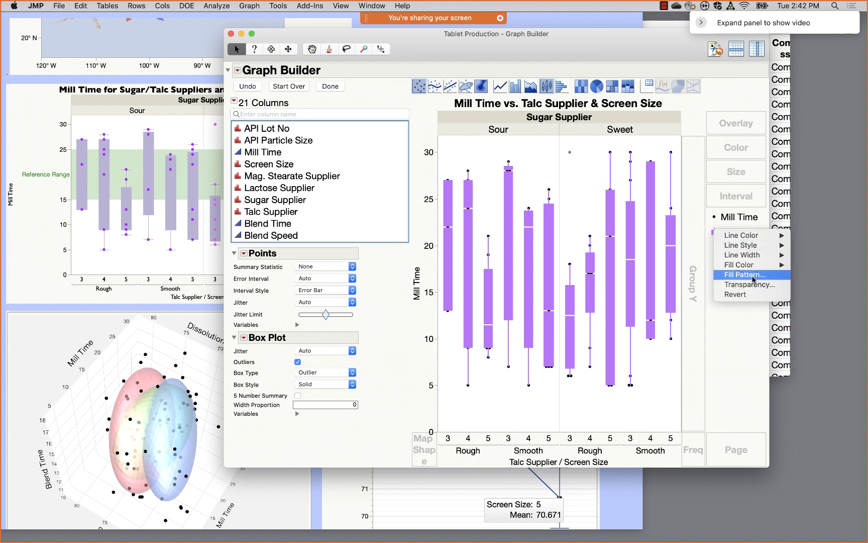
mouse_move(754, 267)
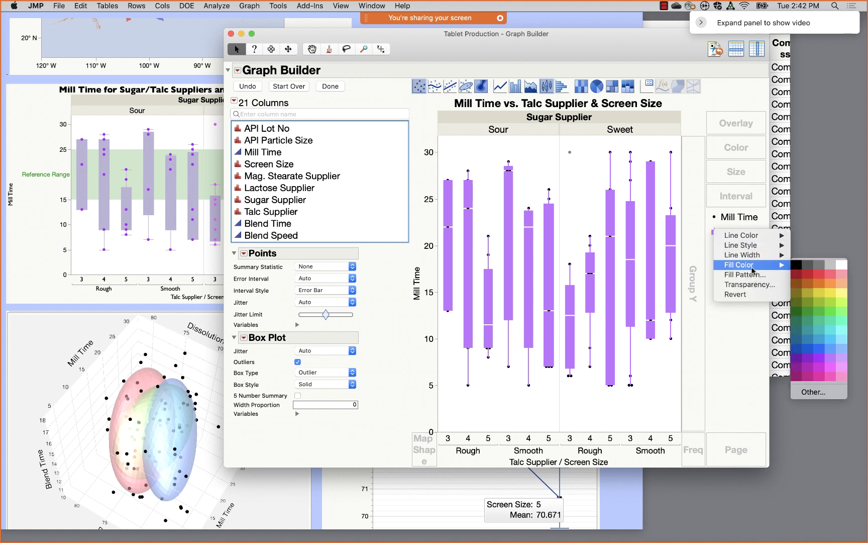
click(843, 360)
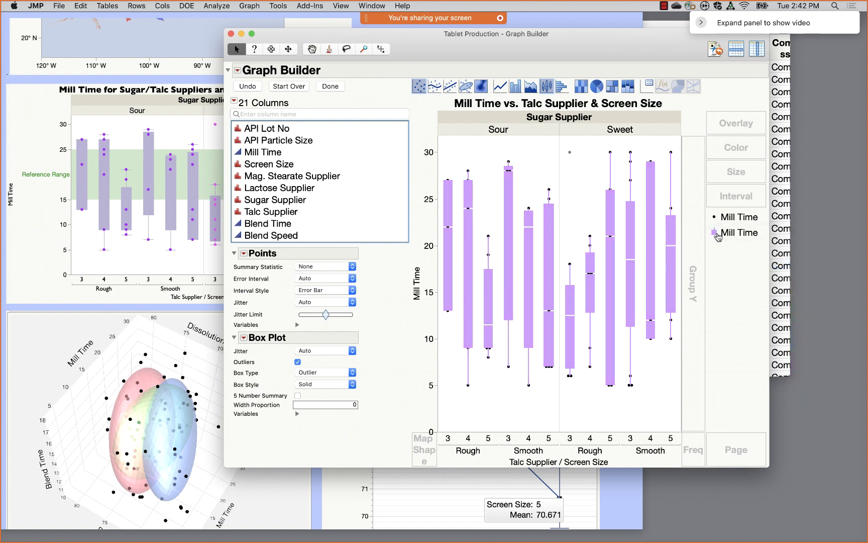
- Apply the Sequential 'White to Purple' colour theme in Legend Settings
right_click(714, 232)
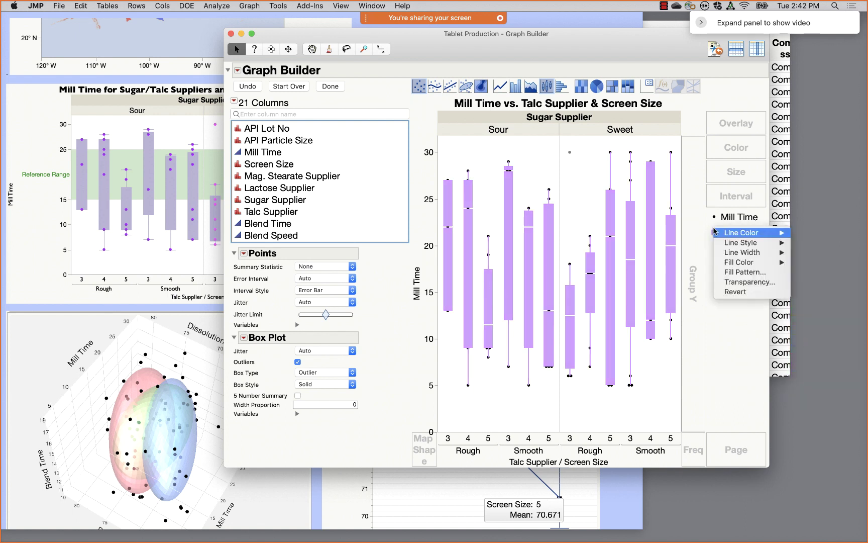
double_click(713, 225)
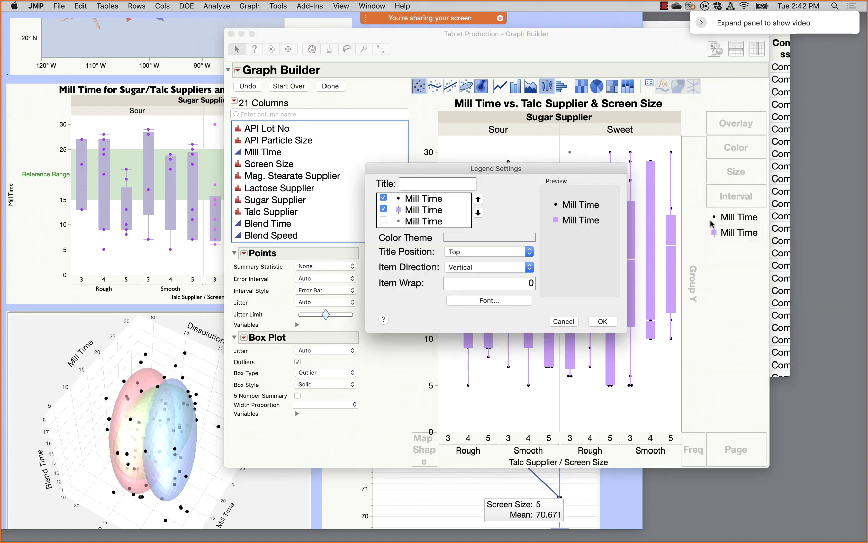
click(465, 240)
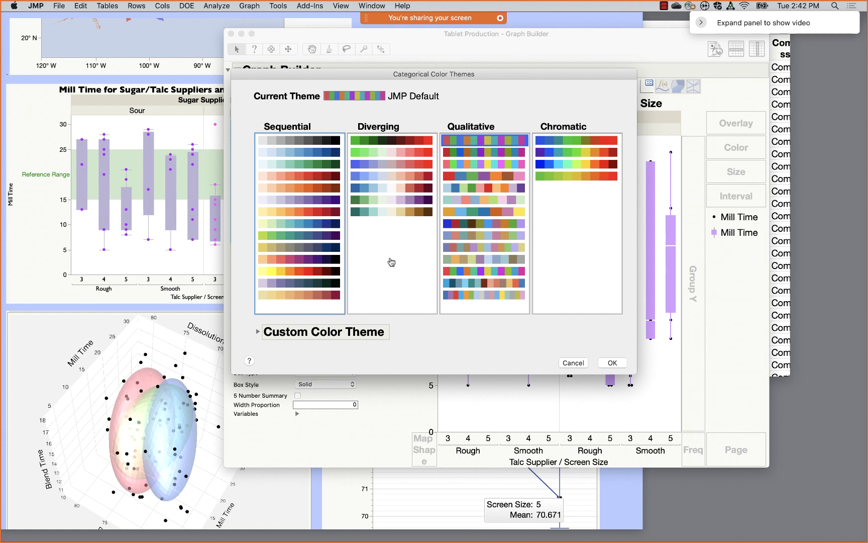
click(300, 201)
click(612, 363)
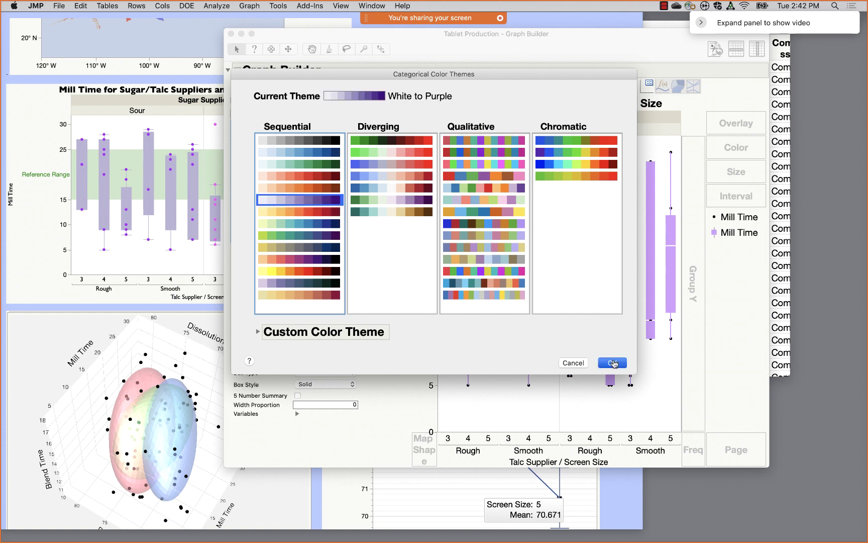
click(602, 323)
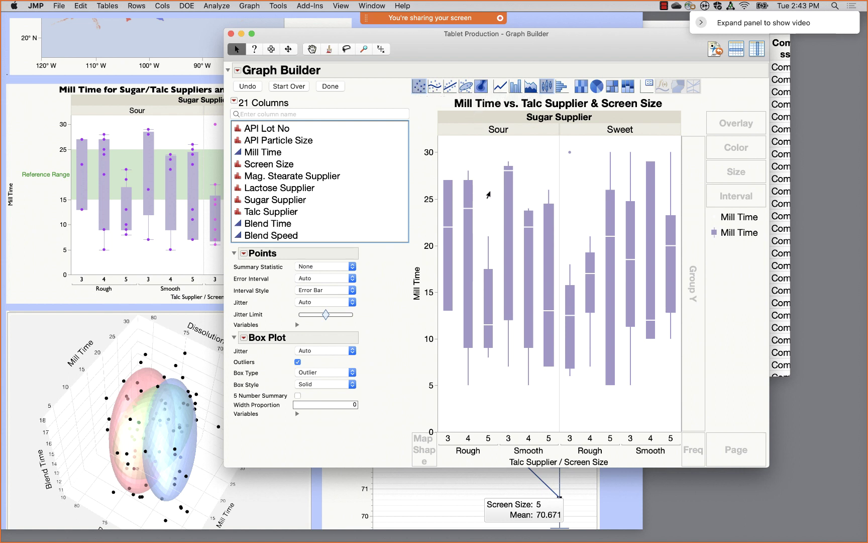
- Move the points layer forward so points draw in front of the boxes
right_click(492, 186)
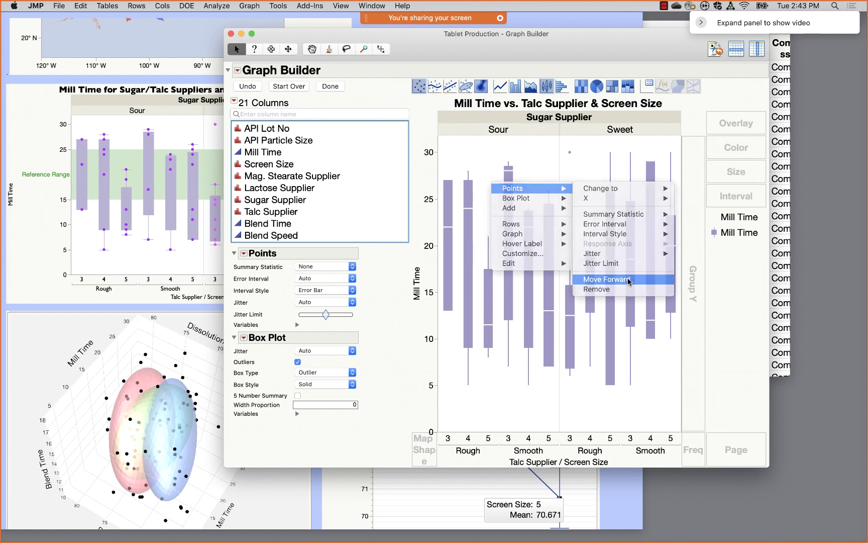
click(628, 280)
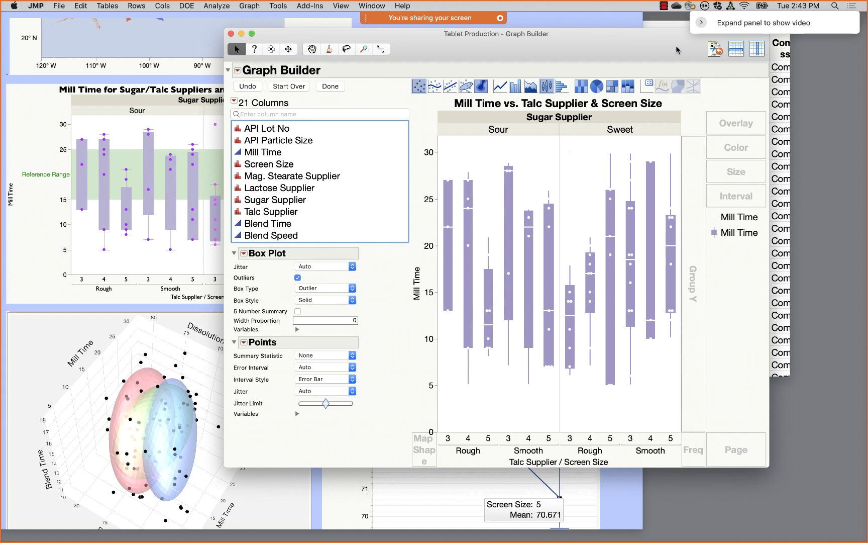
drag(678, 50, 642, 68)
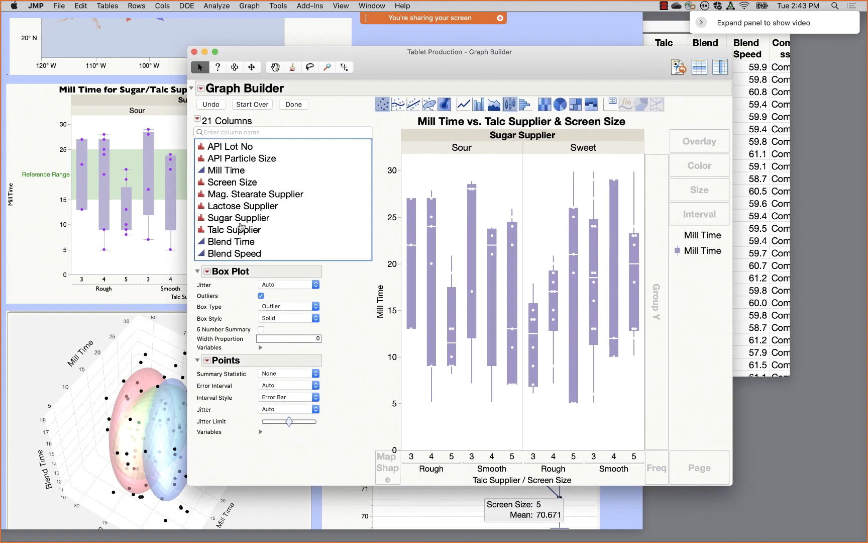
- Colour the points by Sugar Supplier, with Sour purple and Sweet pink
drag(240, 217, 692, 169)
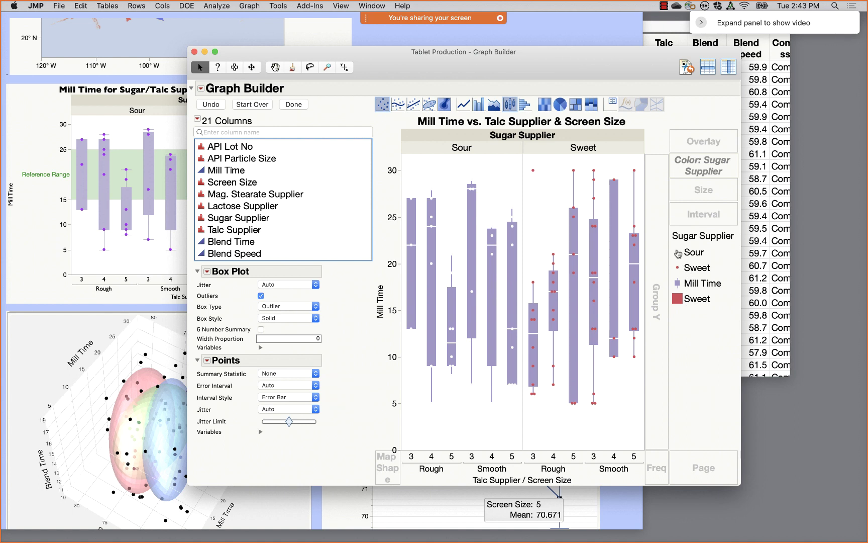
right_click(678, 253)
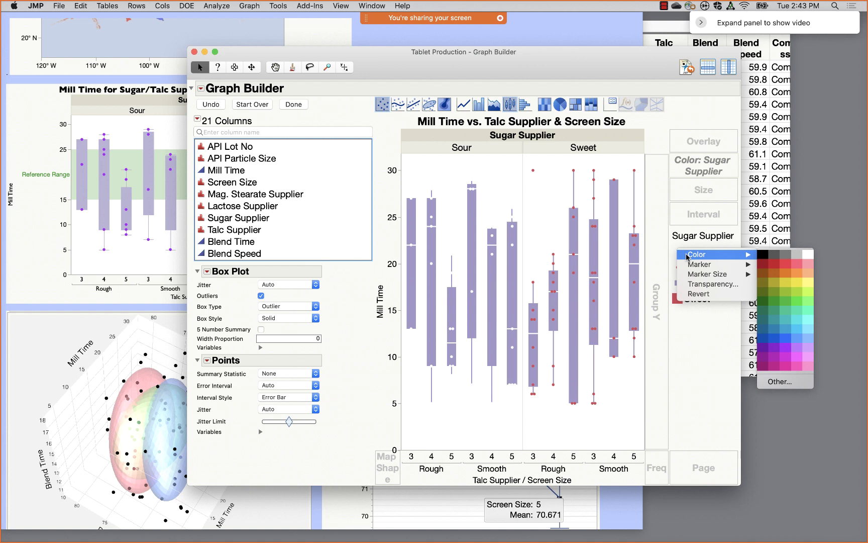
click(777, 347)
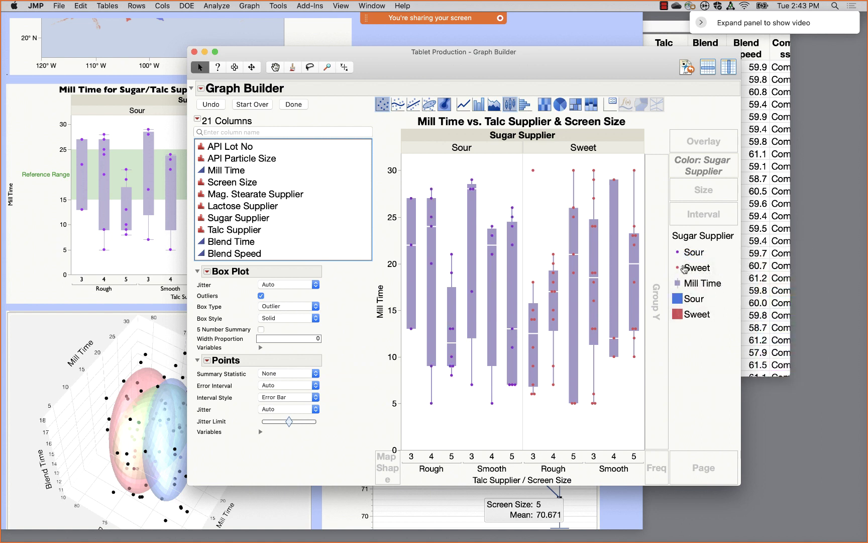
right_click(678, 269)
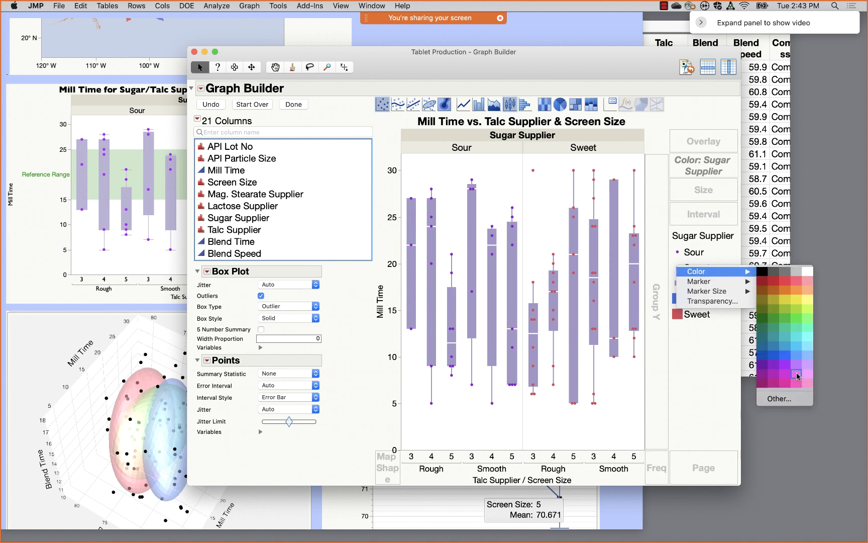
click(799, 375)
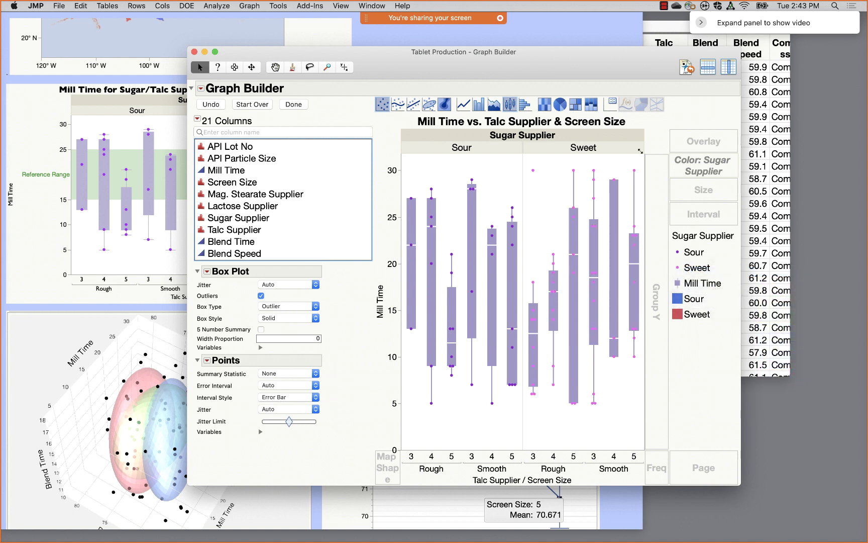
- Hide the Mill Time and box-colour items so the legend lists only Sour and Sweet points
drag(614, 70, 637, 46)
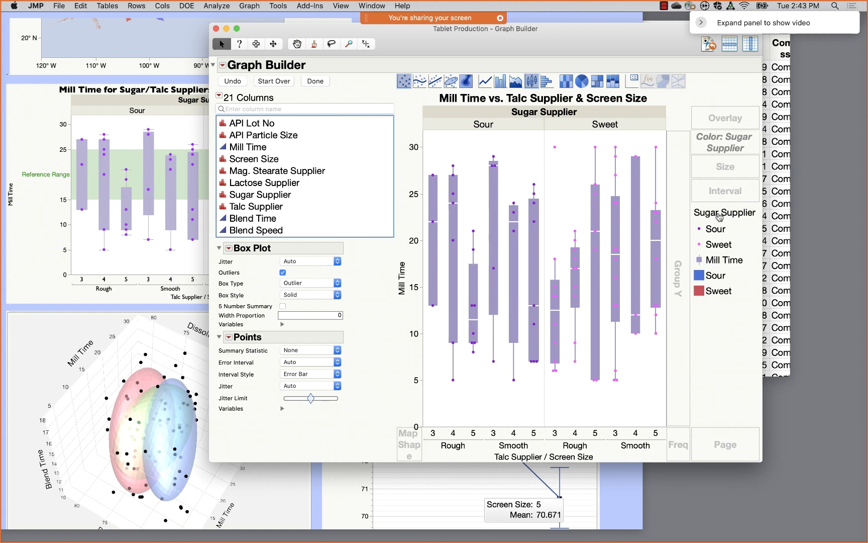
click(702, 218)
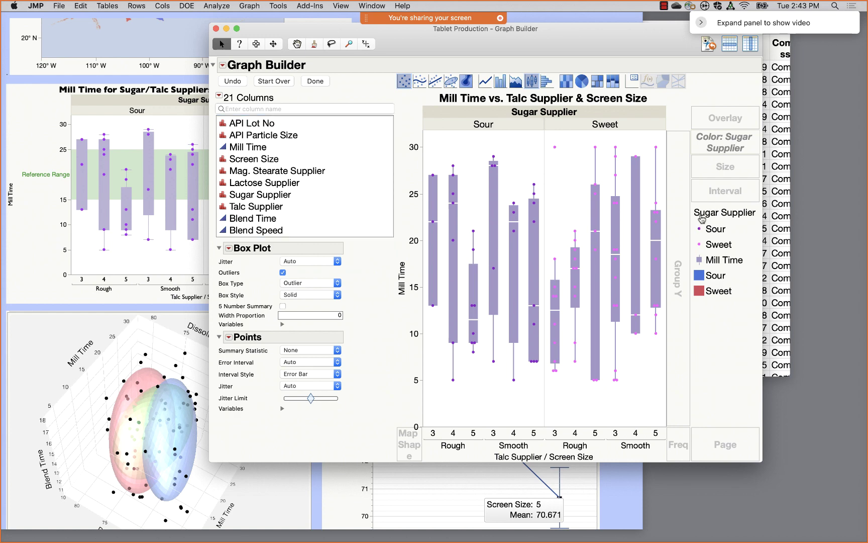
double_click(702, 218)
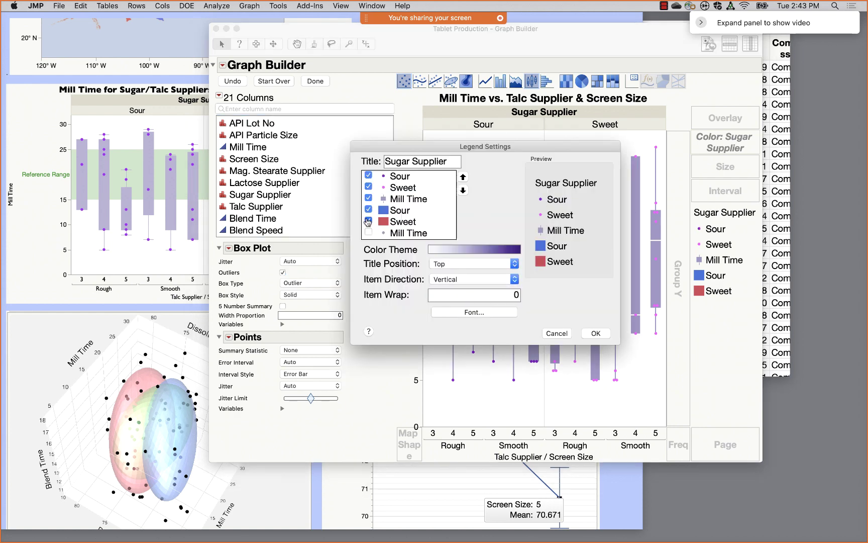
click(369, 221)
click(368, 210)
click(368, 198)
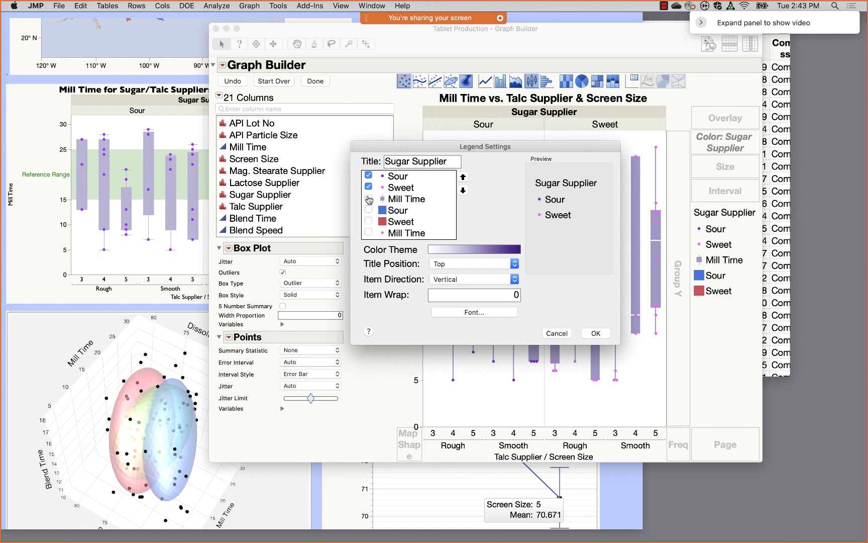
click(596, 333)
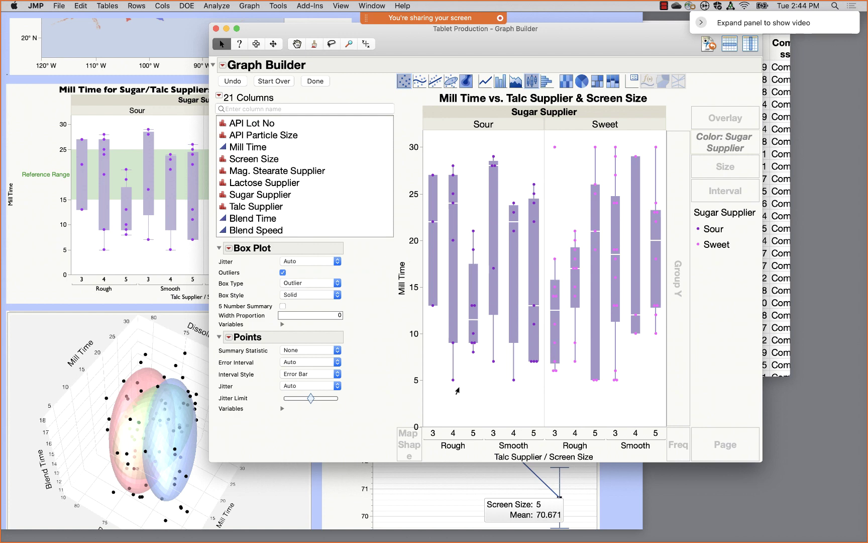
- Add a thicker red reference line at Mill Time 20 labelled 'Reference'
double_click(415, 280)
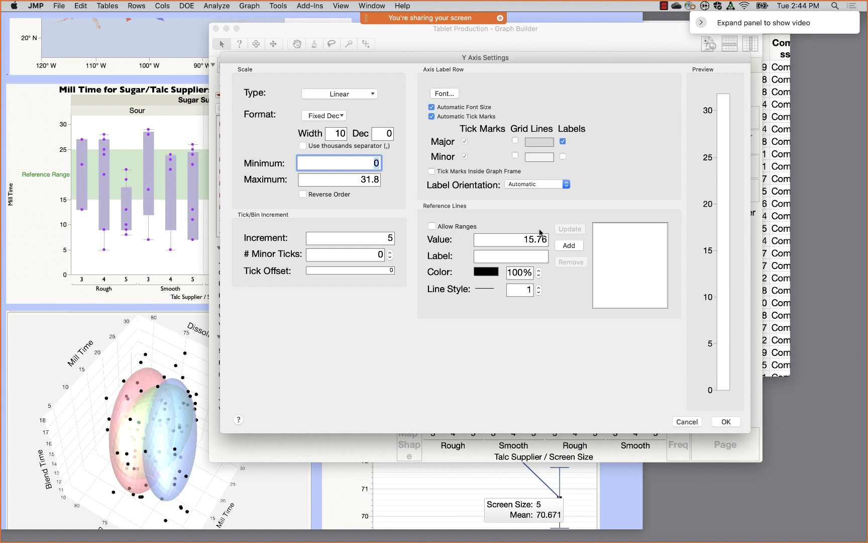
click(513, 235)
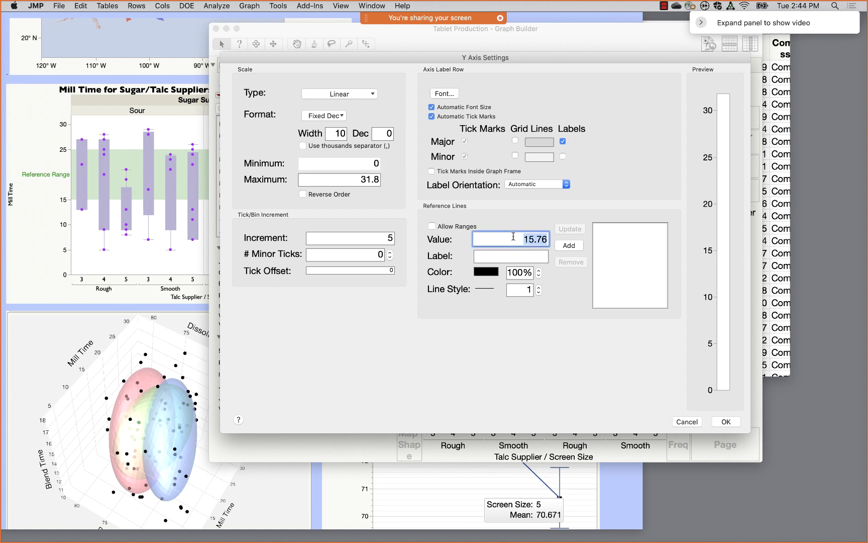
text(20)
click(486, 271)
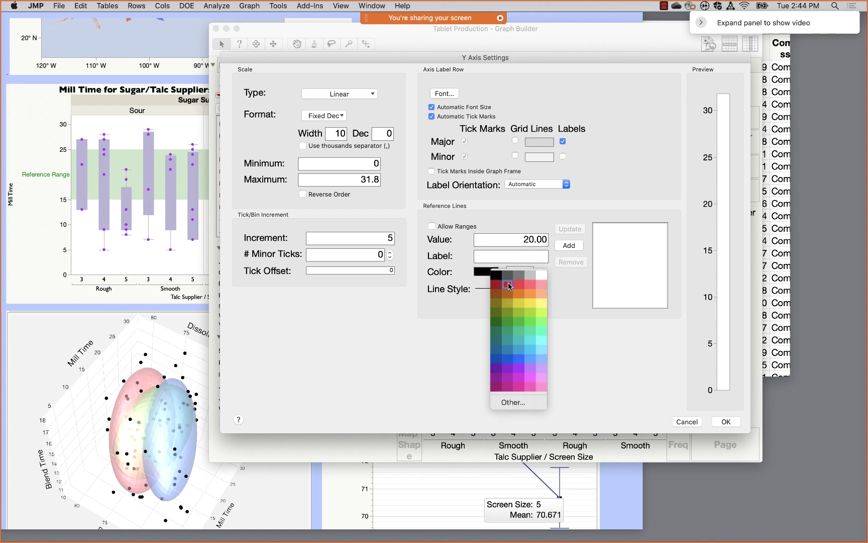
click(509, 287)
click(539, 287)
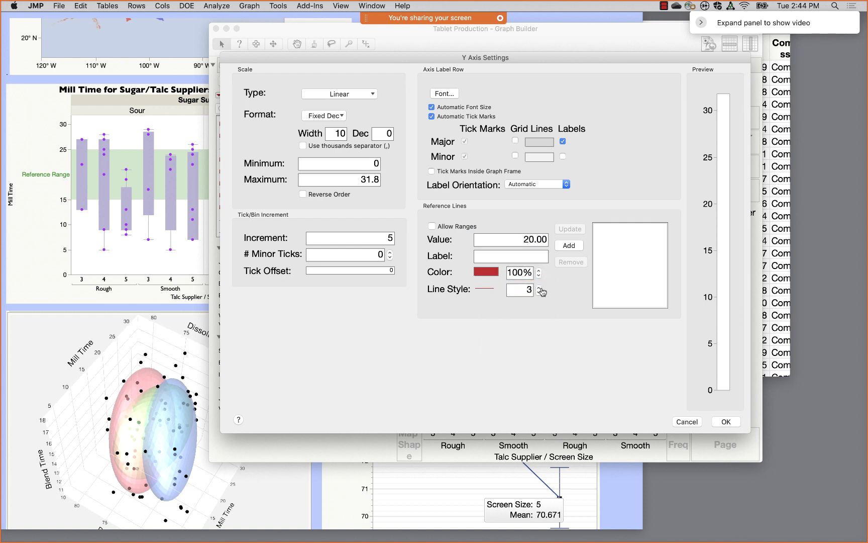
click(529, 256)
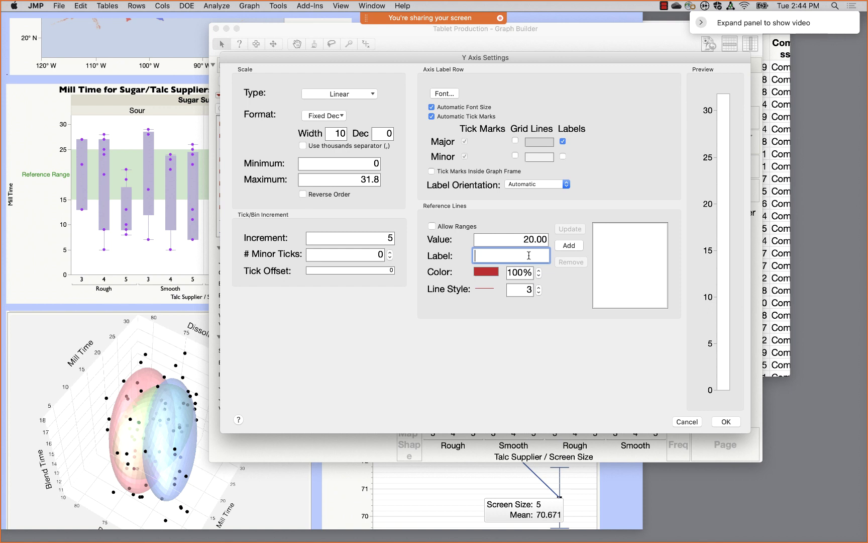
text(Reference)
click(569, 245)
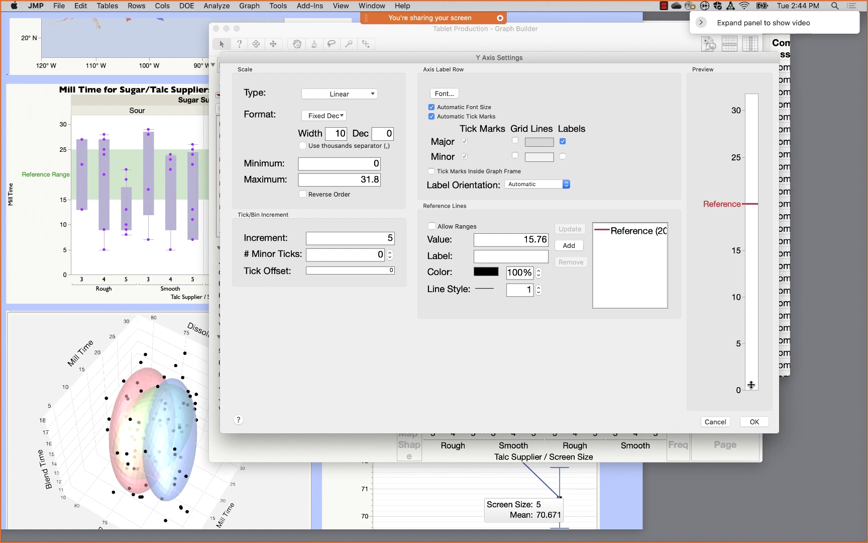
click(755, 422)
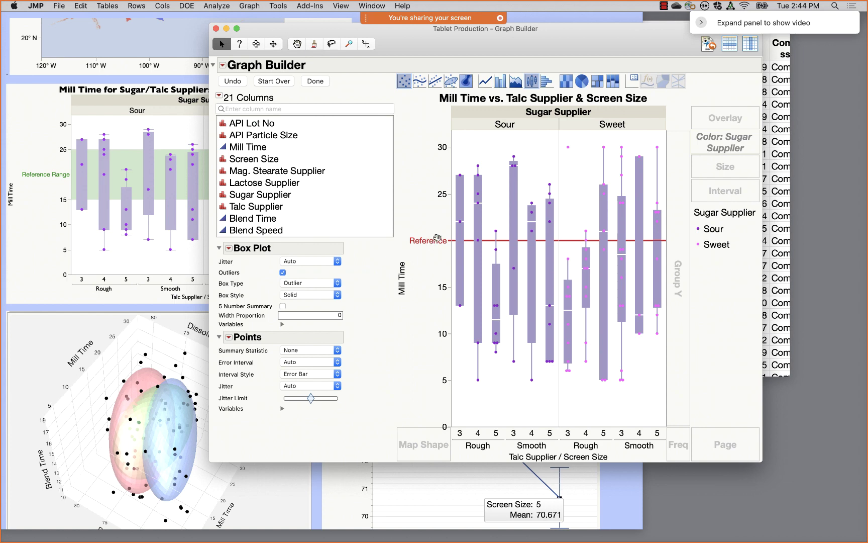
- Remove the Reference line and define a 15 to 25 range labelled 'Reference Range'
double_click(431, 239)
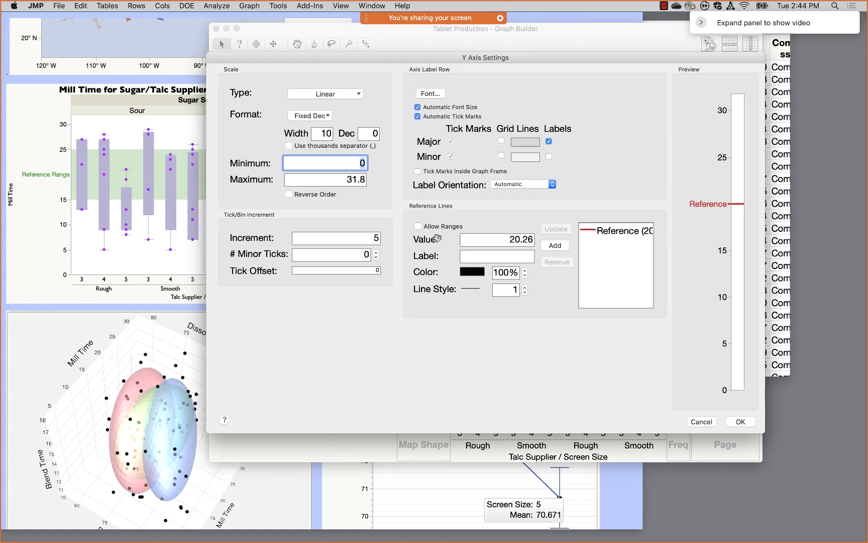
click(629, 235)
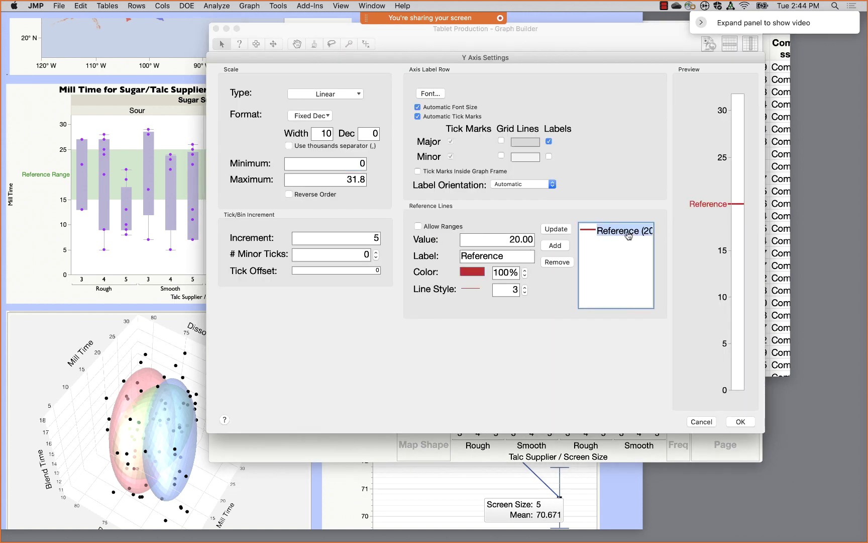
click(557, 262)
click(467, 240)
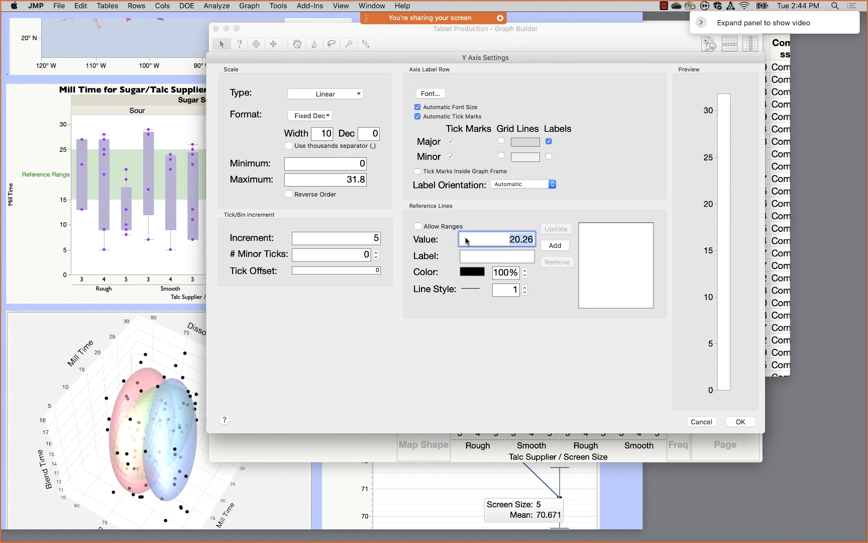
click(417, 226)
drag(459, 213, 502, 224)
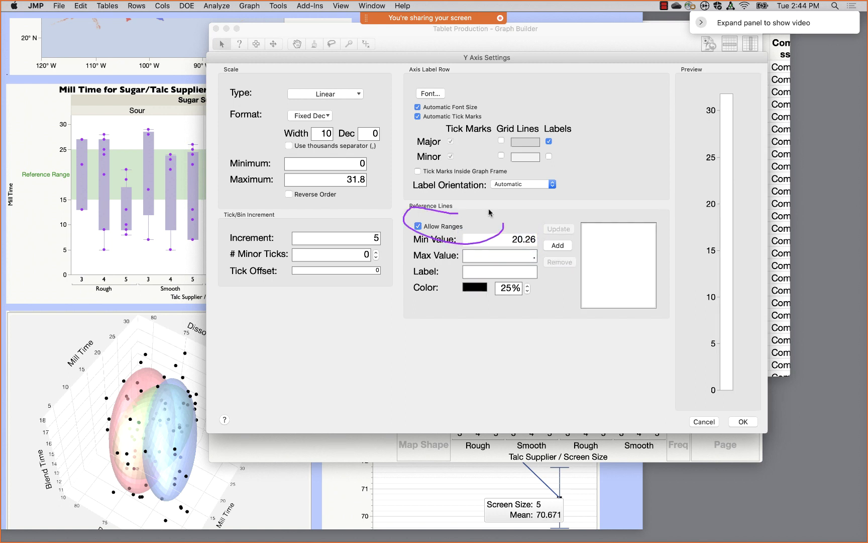
click(498, 239)
text(1)
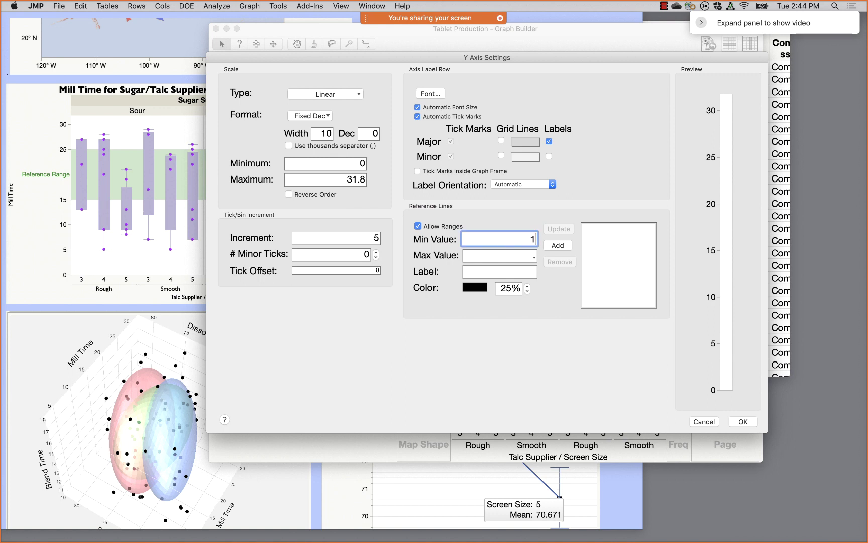
text(5)
click(498, 255)
text(2)
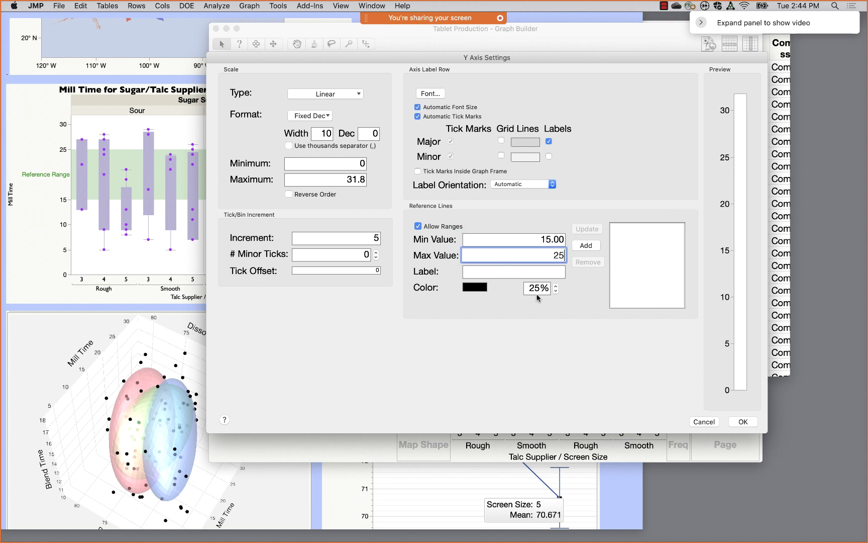
click(529, 272)
text(Refer)
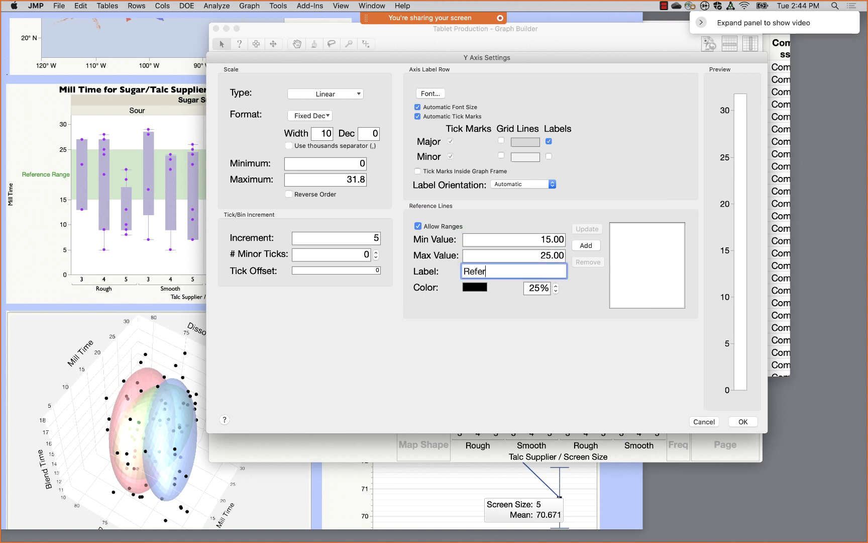
text(ence Range)
- Colour the range band light green and add it to the Mill Time axis
click(476, 289)
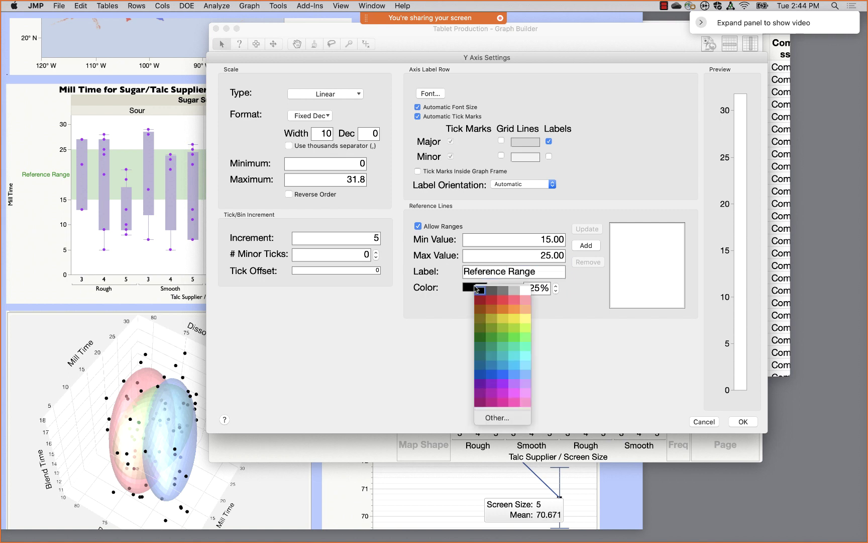
click(494, 336)
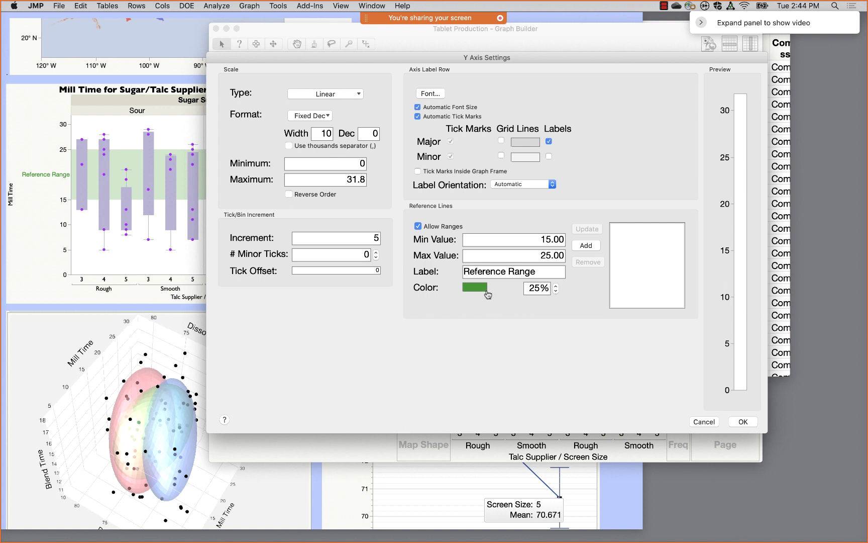
click(472, 287)
click(509, 338)
click(480, 289)
click(509, 328)
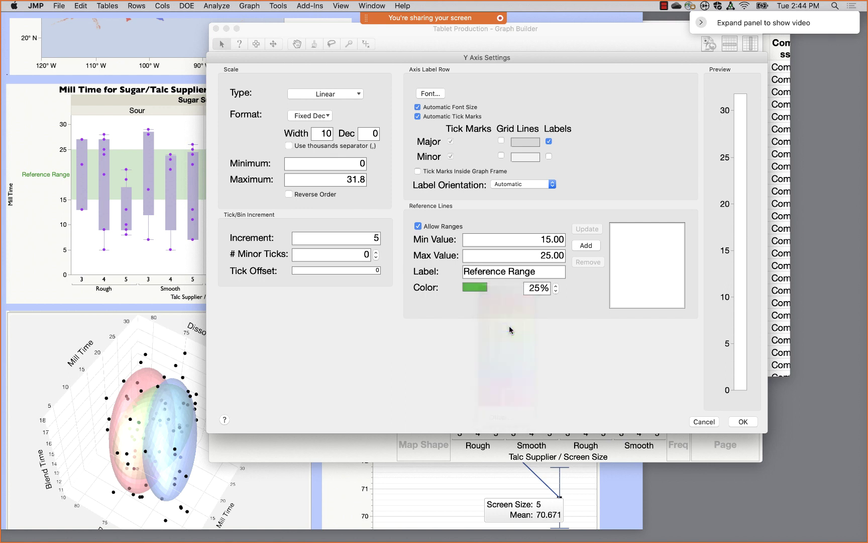
click(480, 287)
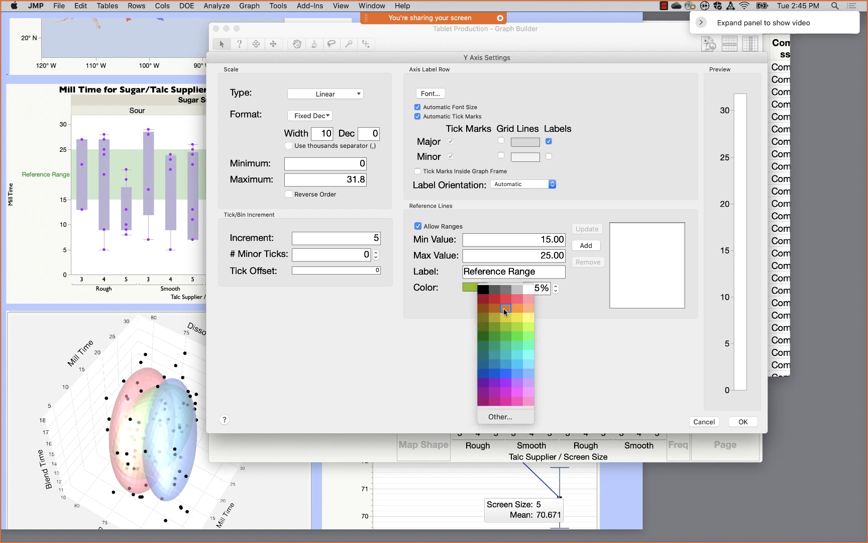
click(514, 325)
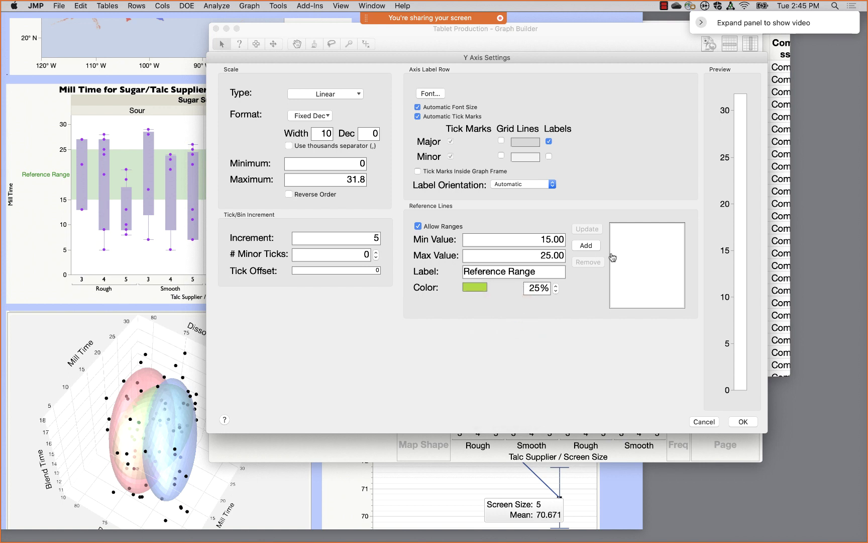
click(595, 247)
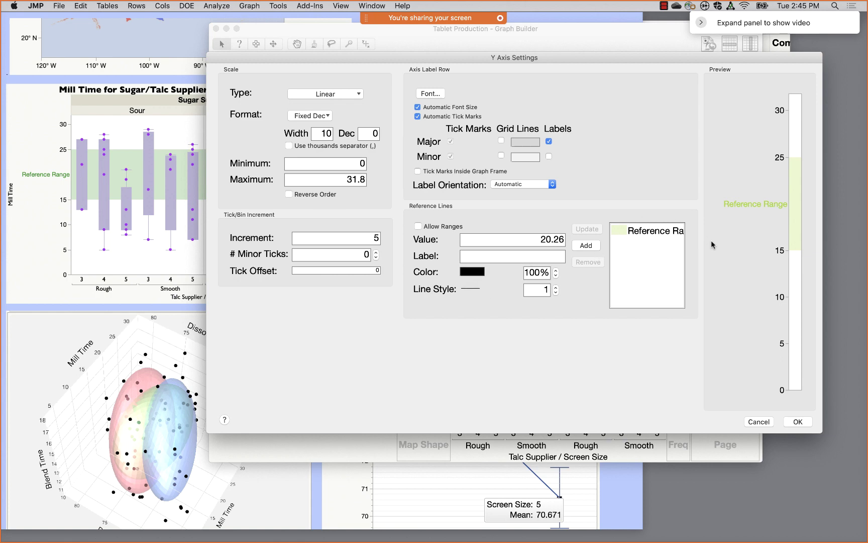
click(802, 423)
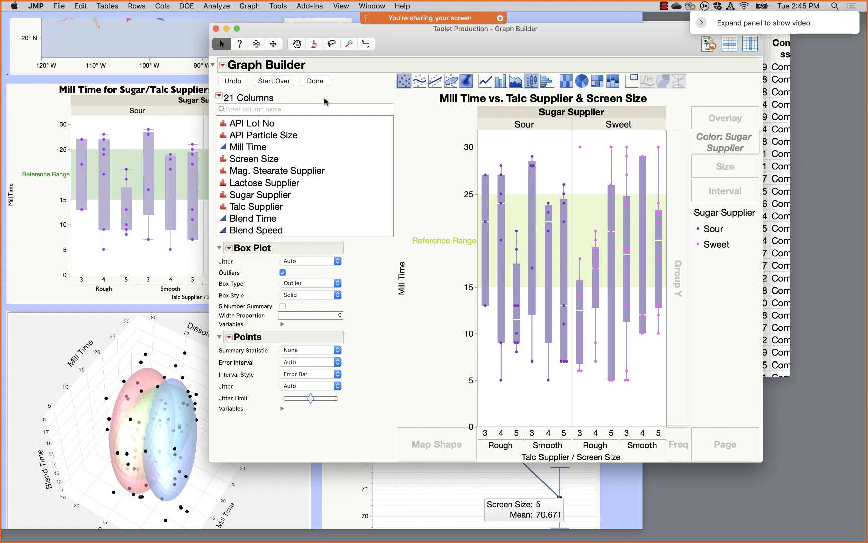
- Finish the graph, enlarge its window, and format the title 'Mill Time vs. Talc Supplier & Screen Size' in Gill Sans Bold
click(315, 81)
drag(487, 413, 679, 304)
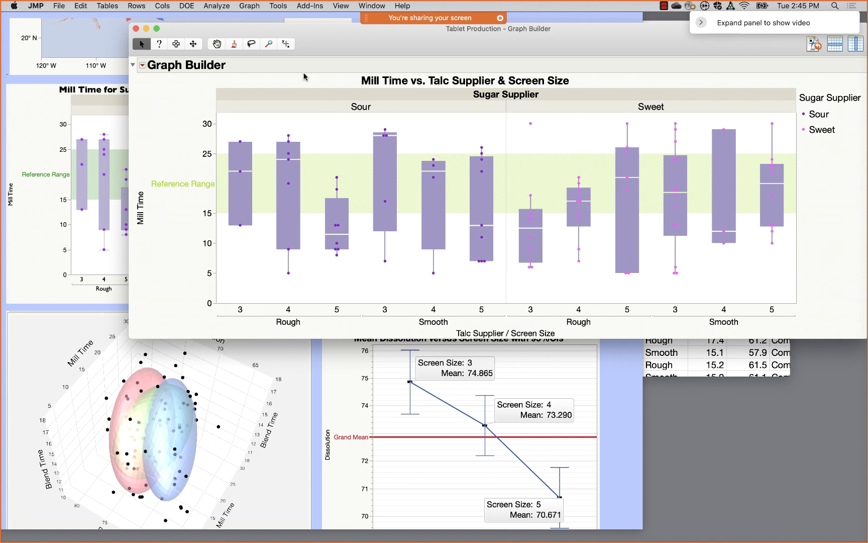
right_click(415, 79)
mouse_move(416, 80)
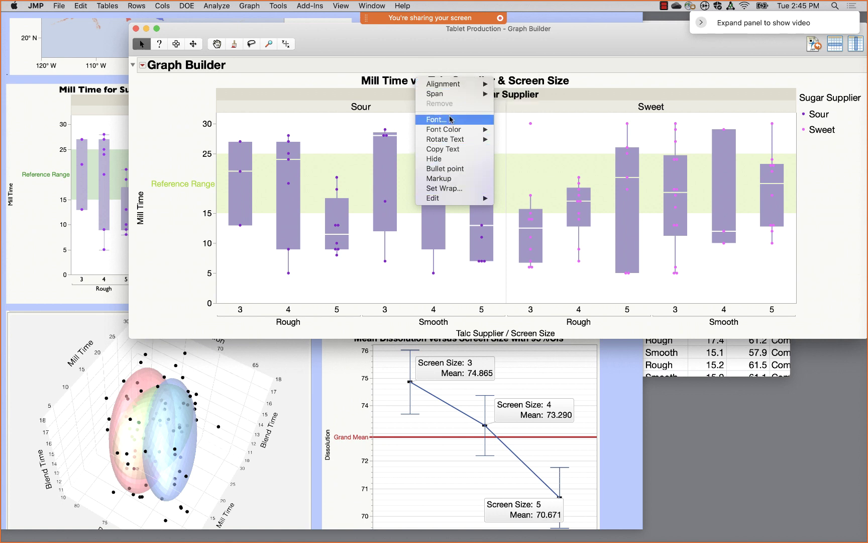
mouse_move(456, 130)
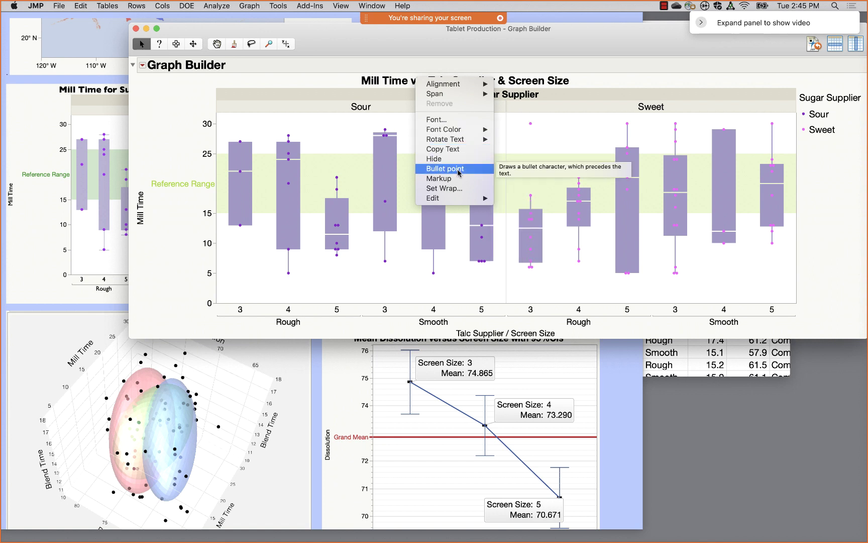
click(447, 121)
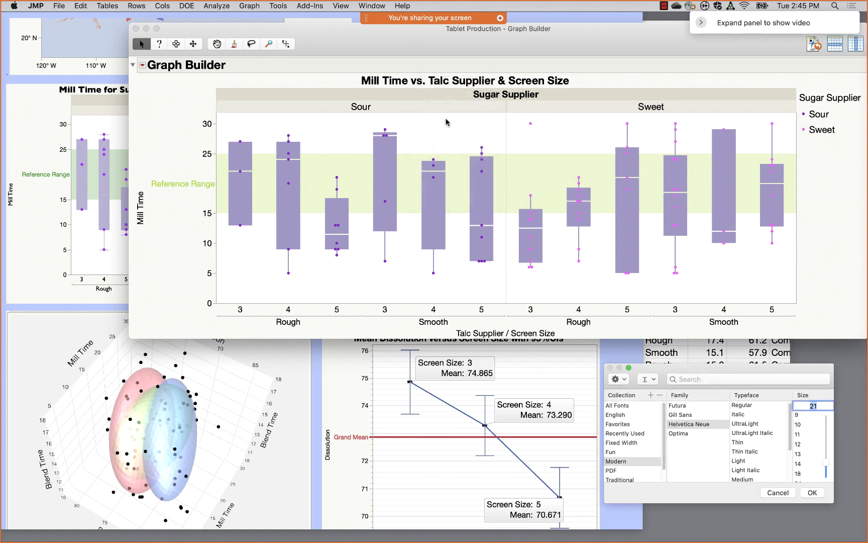
click(690, 415)
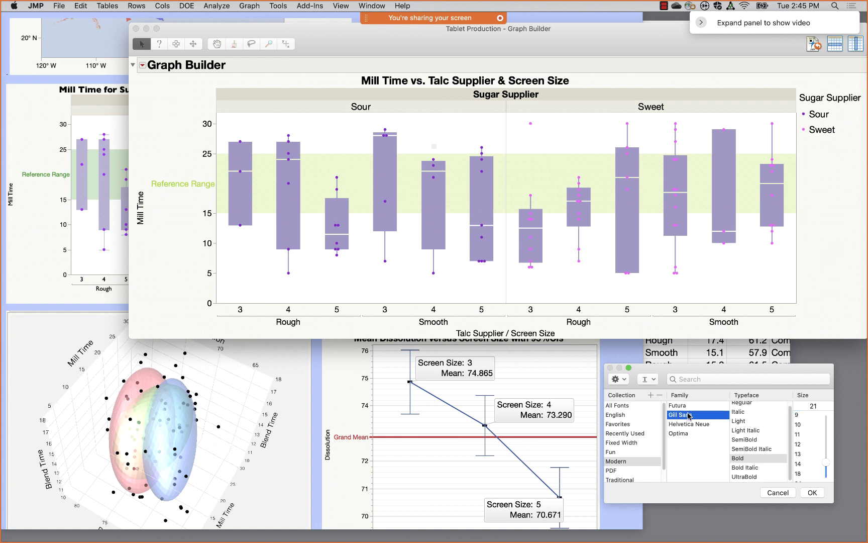
click(813, 492)
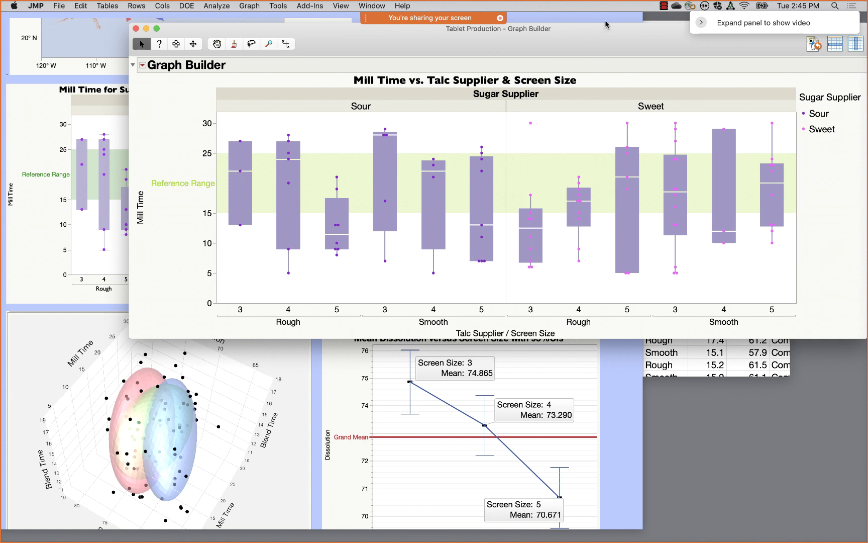
- Delete 'vs. Talc Supplier & Screen Size' from the graph title, leaving 'Mill Time'
double_click(557, 79)
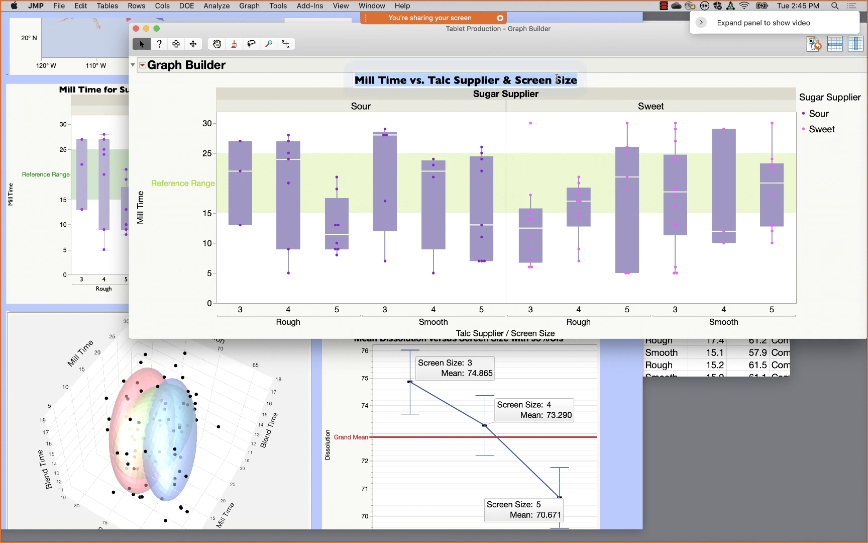
click(460, 79)
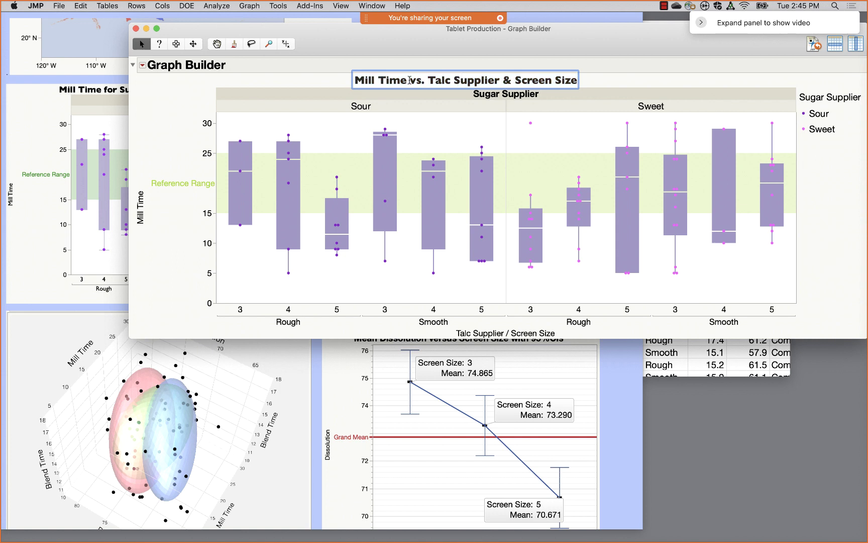
click(410, 80)
key(Escape)
drag(411, 79, 653, 84)
key(BackSpace)
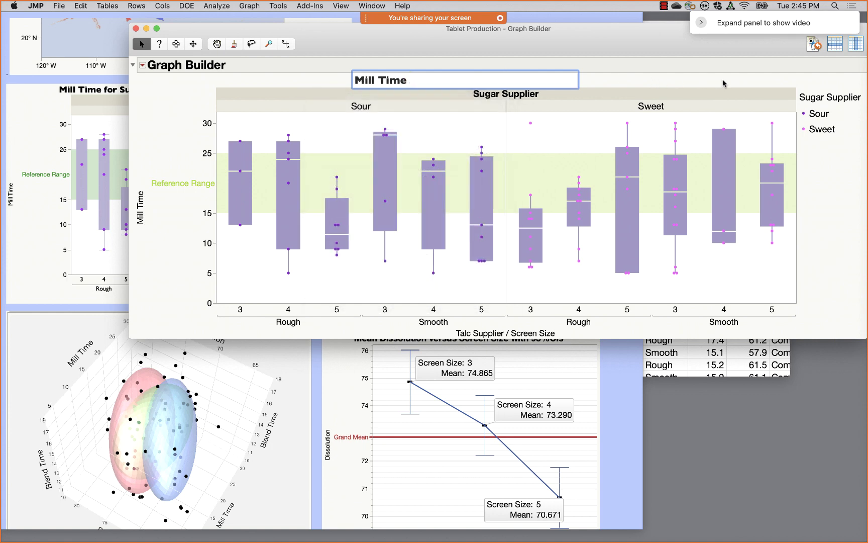
click(685, 84)
mouse_move(482, 148)
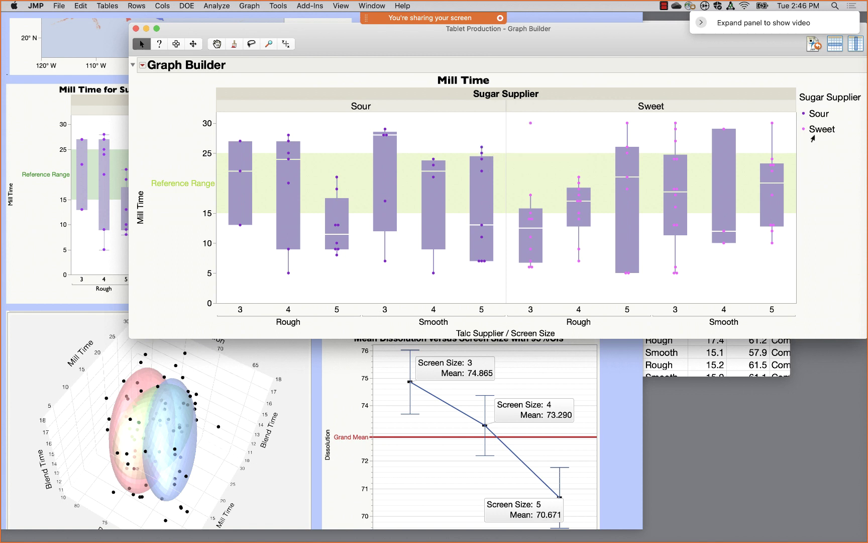
- Set the Sugar Supplier legend text to Gill Sans, size 18, through Legend Settings
right_click(830, 98)
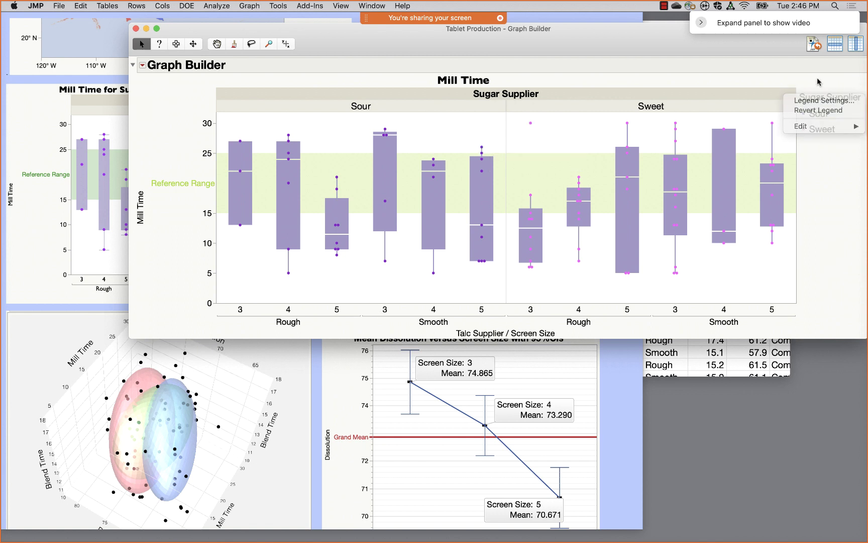
click(818, 110)
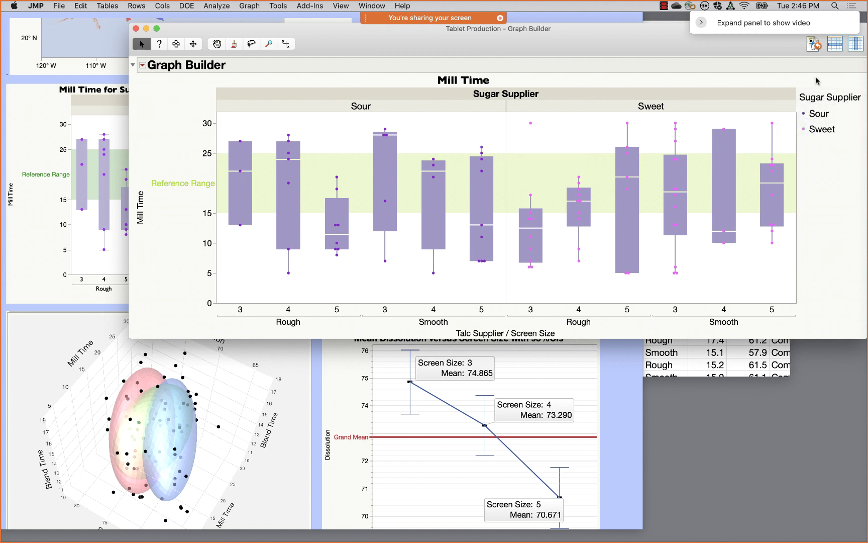
right_click(837, 97)
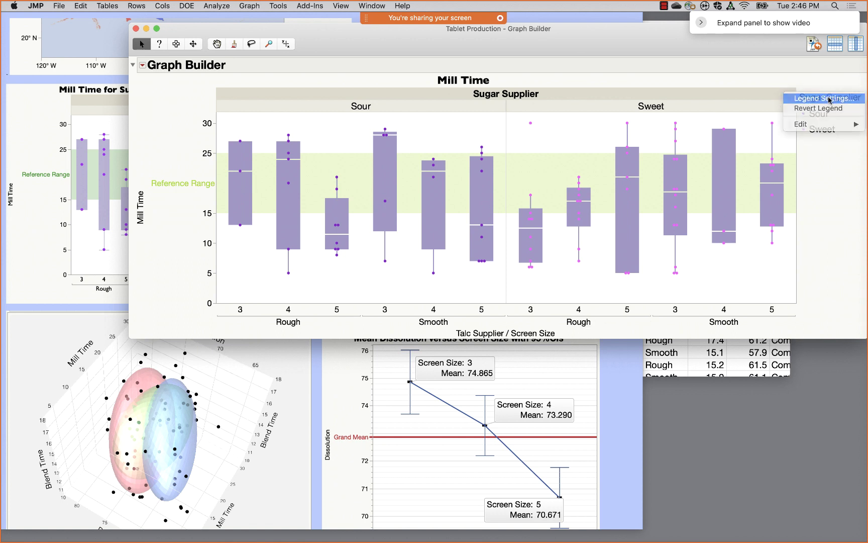
click(825, 98)
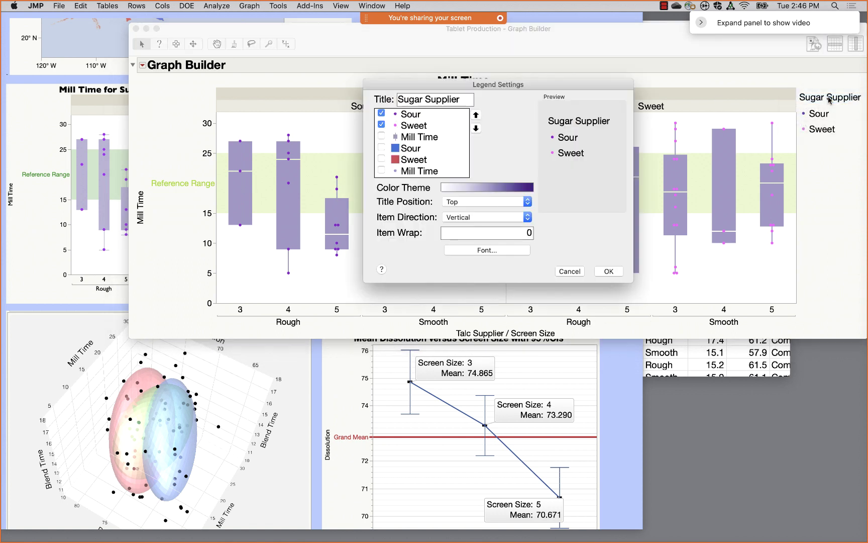
click(472, 251)
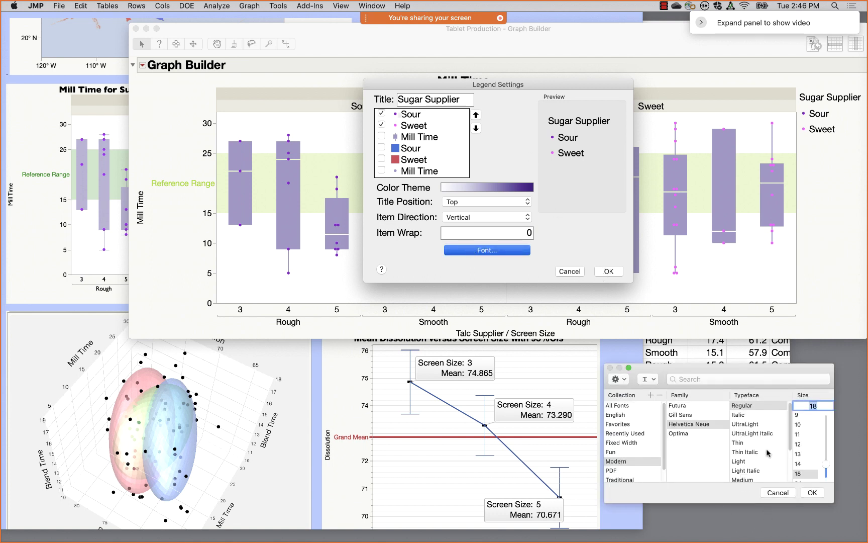
click(688, 416)
click(812, 493)
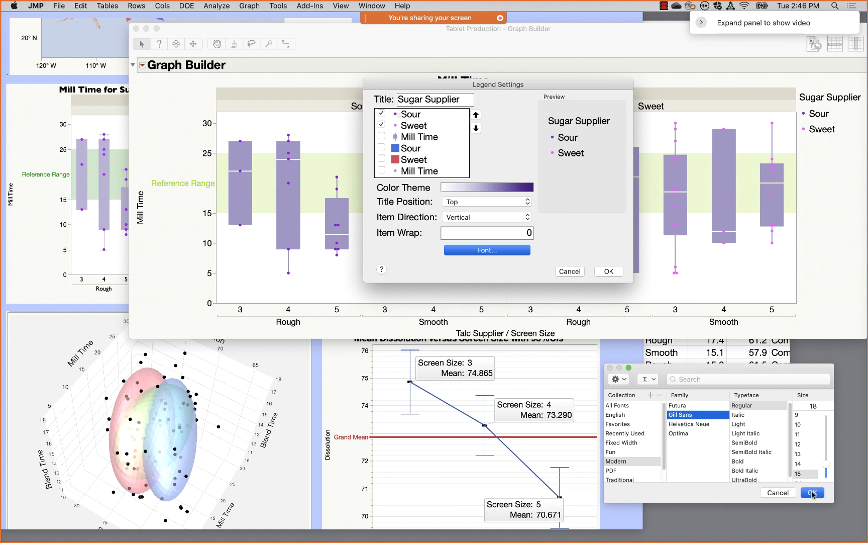
click(608, 272)
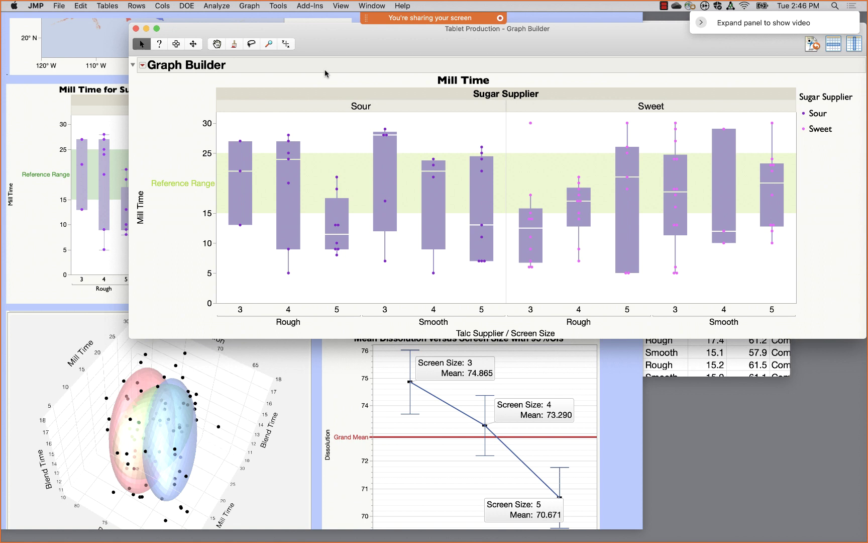
click(450, 409)
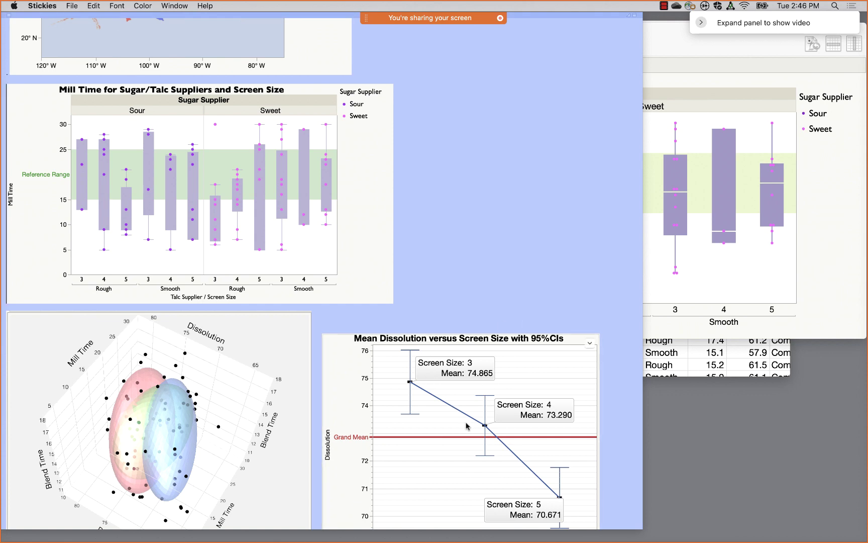
click(722, 71)
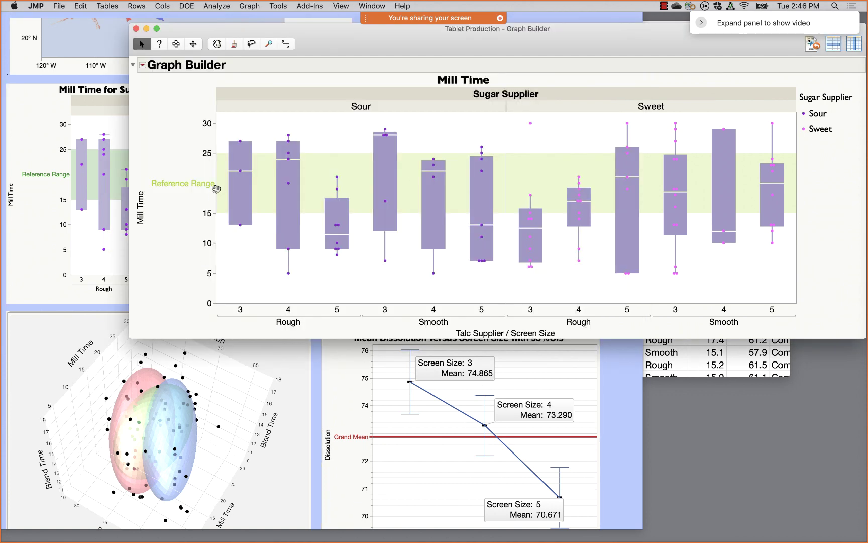
double_click(203, 212)
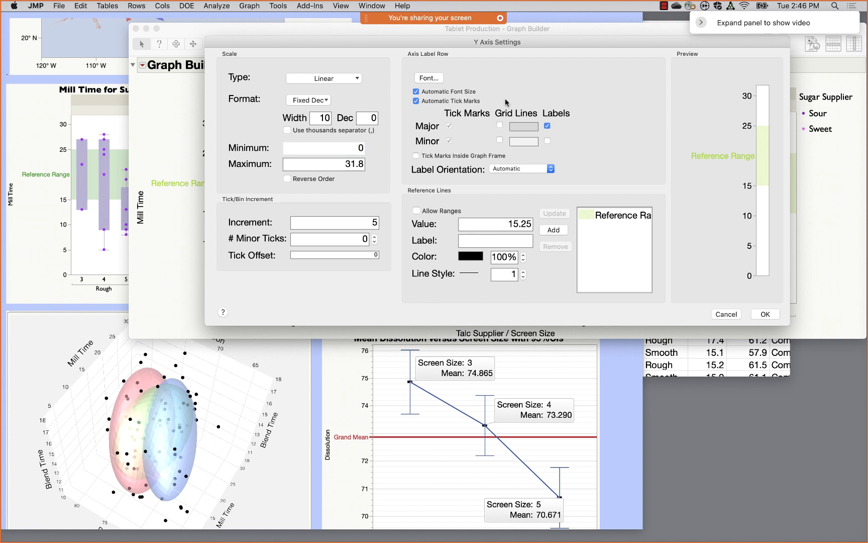
drag(504, 99, 497, 159)
mouse_move(383, 197)
mouse_down()
mouse_move(348, 201)
mouse_move(385, 200)
mouse_up()
mouse_move(752, 238)
mouse_down()
mouse_move(754, 276)
mouse_move(776, 101)
mouse_move(761, 228)
mouse_up()
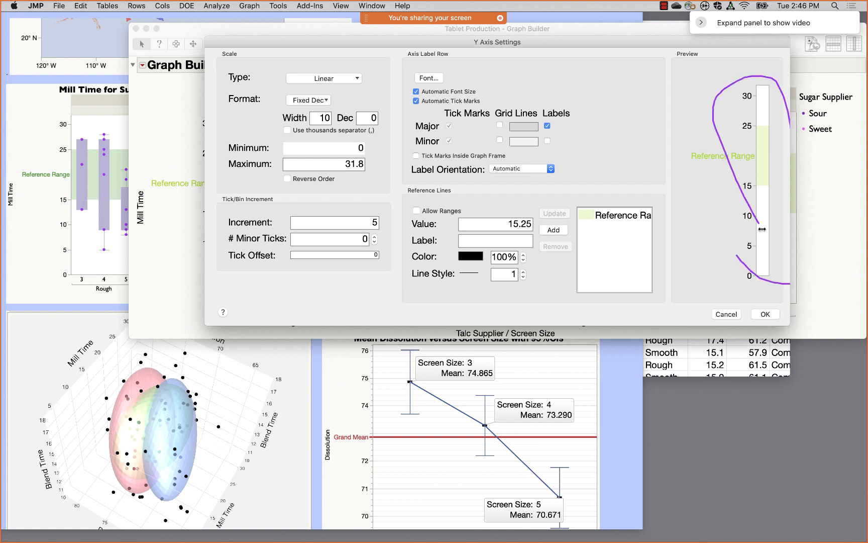
click(738, 315)
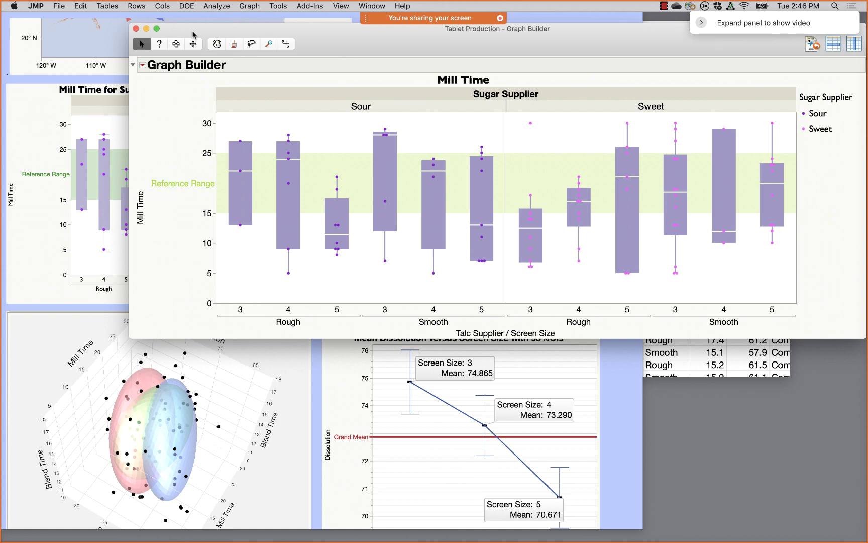
- Close Graph Builder and run the Oneway Analysis of Disso by Screen Size script
click(136, 29)
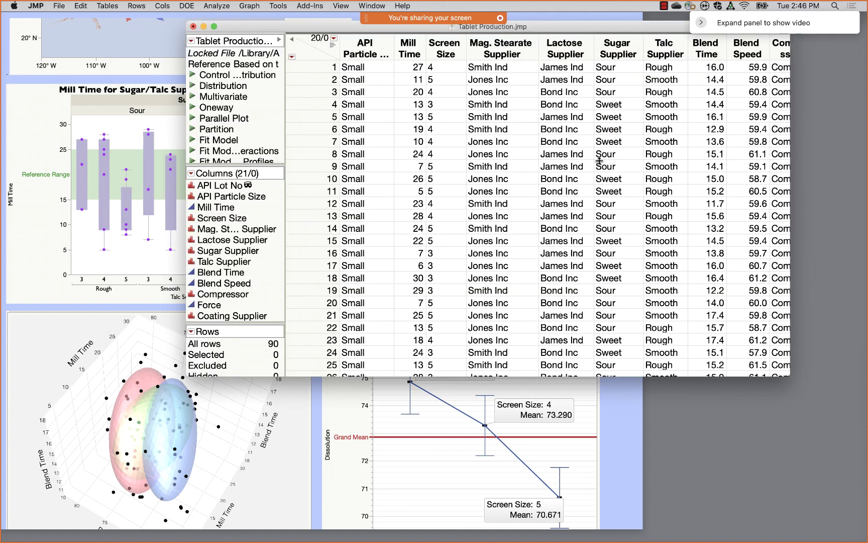
click(193, 107)
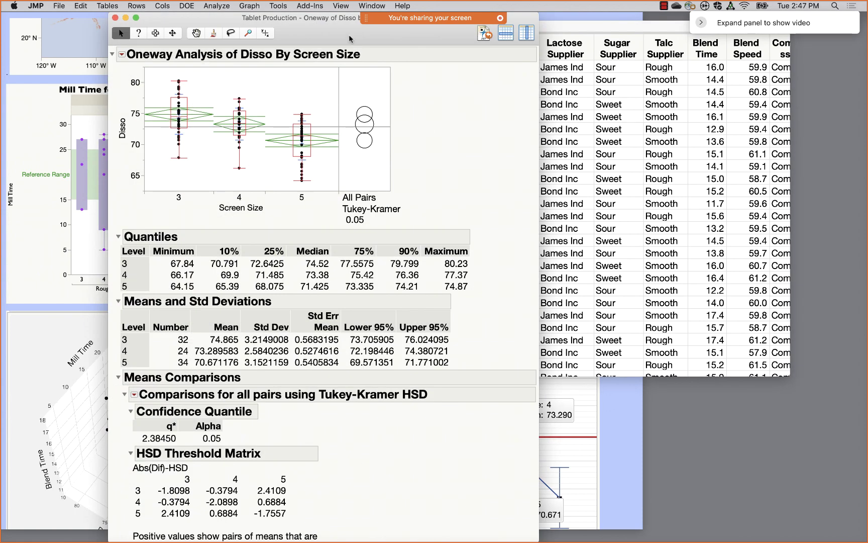
drag(333, 30, 523, 37)
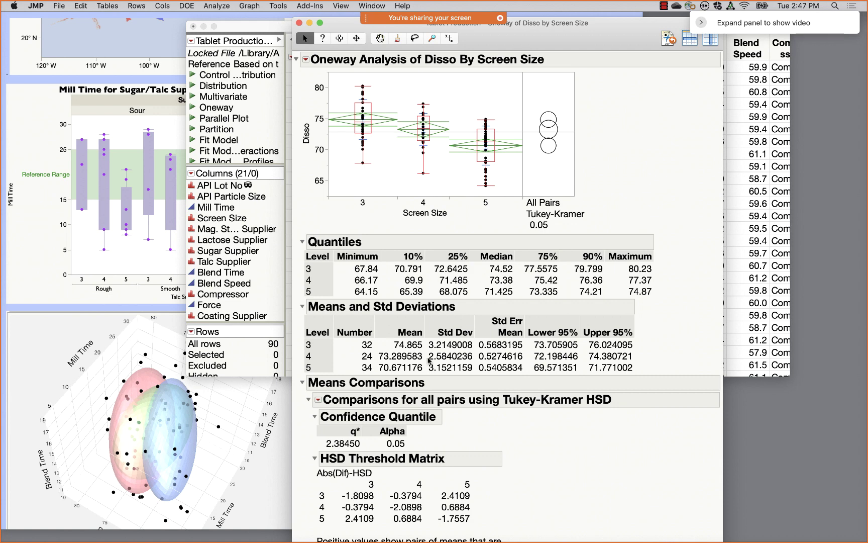
- Make the Means and Std Deviations table (means 74.865, 73.290, 70.671) into a new data table
scroll(510, 326, down, 5)
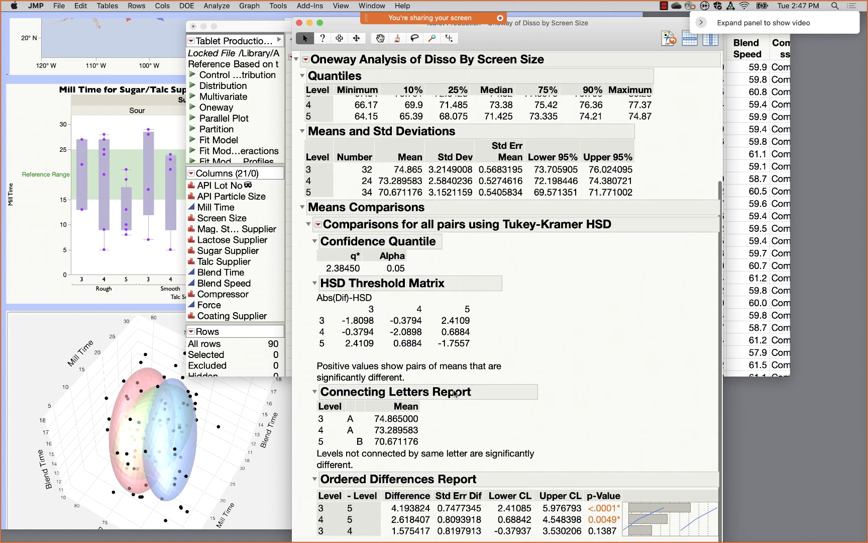
scroll(494, 322, up, 3)
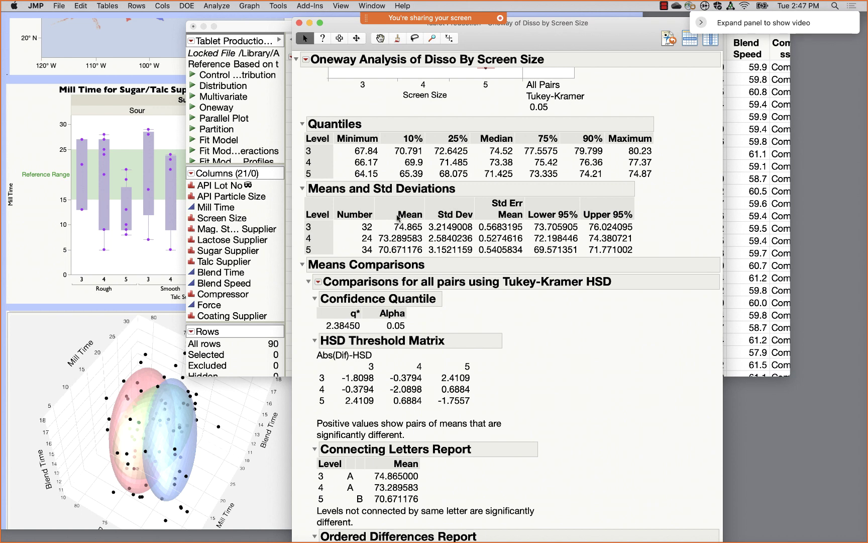
right_click(391, 226)
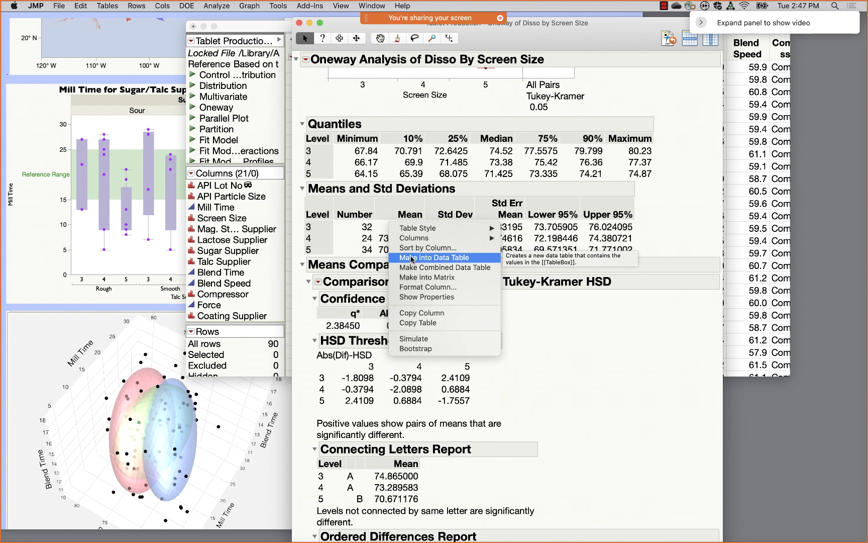
click(412, 258)
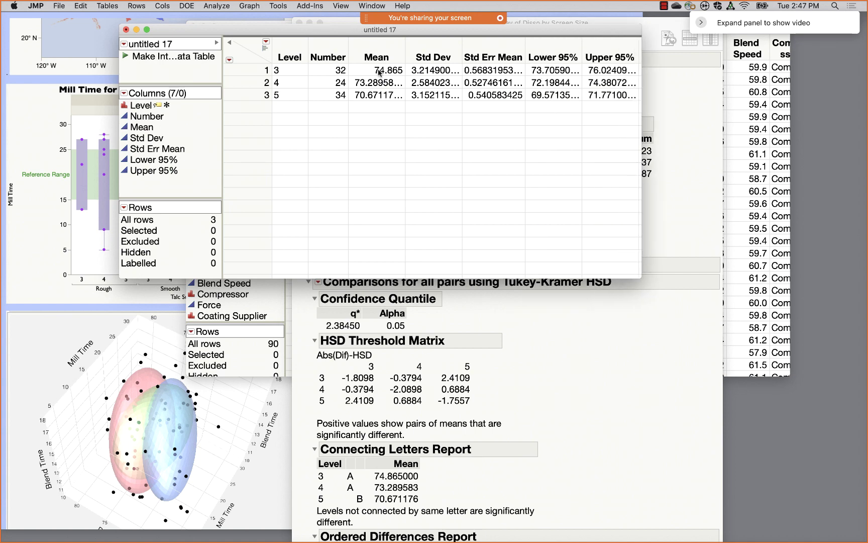
- In Graph Builder for untitled 17, plot Mean against Level and retitle the X axis 'Screen Size'
click(250, 7)
click(254, 18)
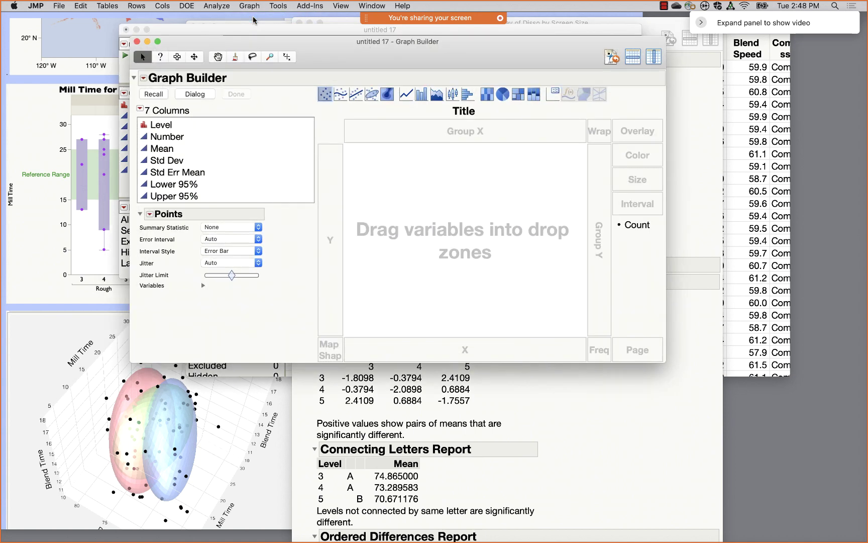
drag(171, 149, 332, 198)
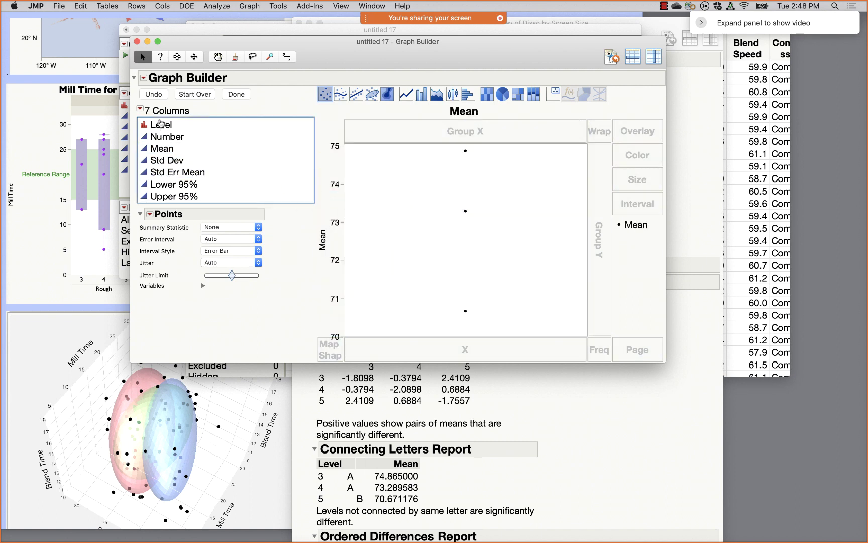
drag(160, 123, 414, 347)
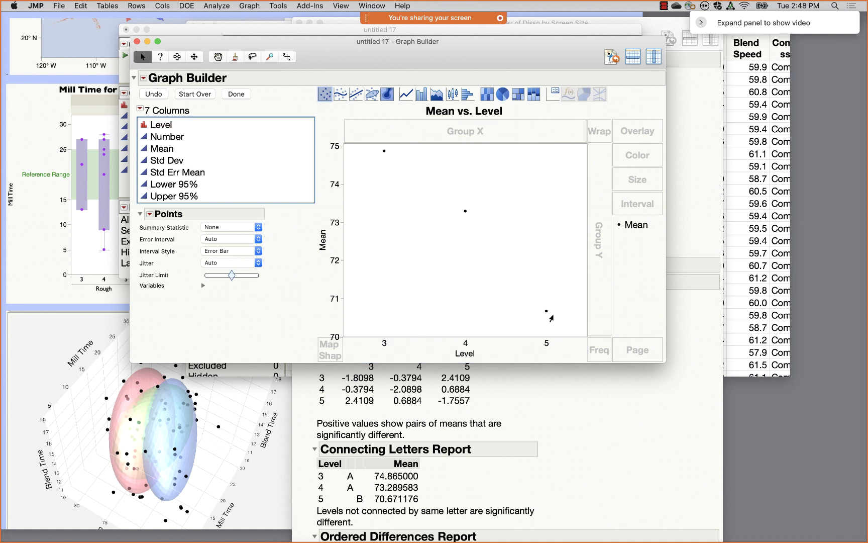
click(469, 352)
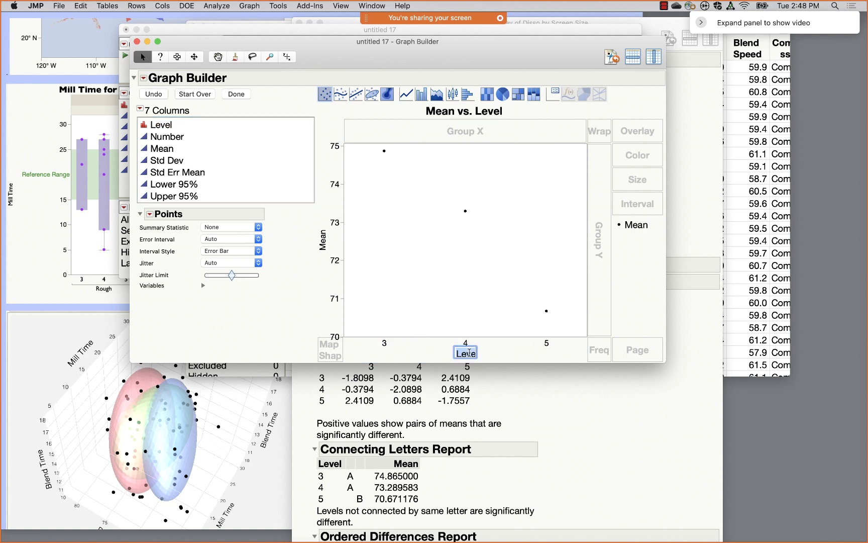
text(S)
text(creen )
text(Si)
text(ze)
click(491, 354)
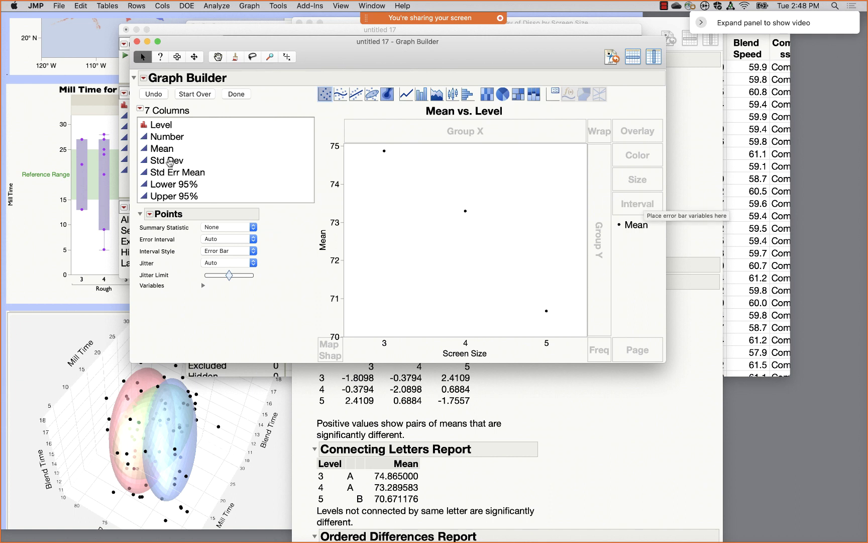
- Add error bars running from Lower 95% to Upper 95% for each mean
drag(176, 186, 176, 197)
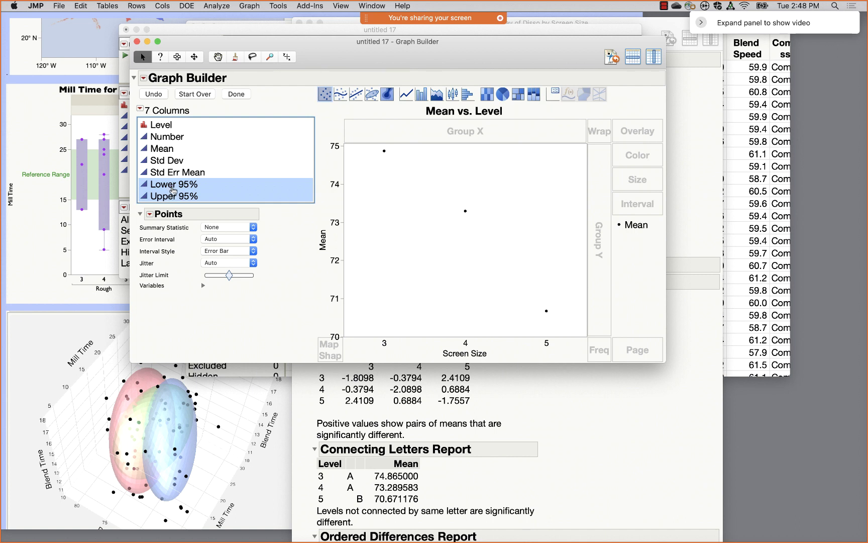
drag(173, 190, 639, 204)
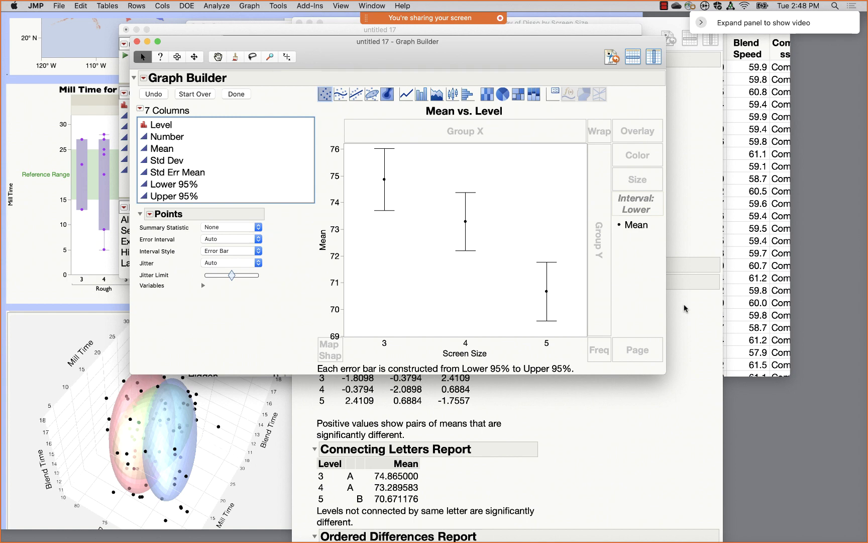
click(702, 311)
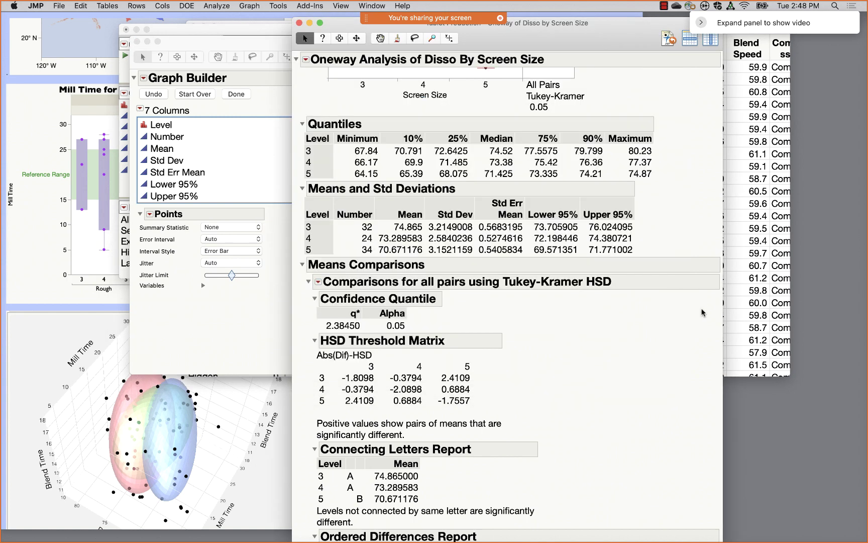
- Replace the error bars with ±Std Err Mean and join the three screen-size means with a line
right_click(502, 238)
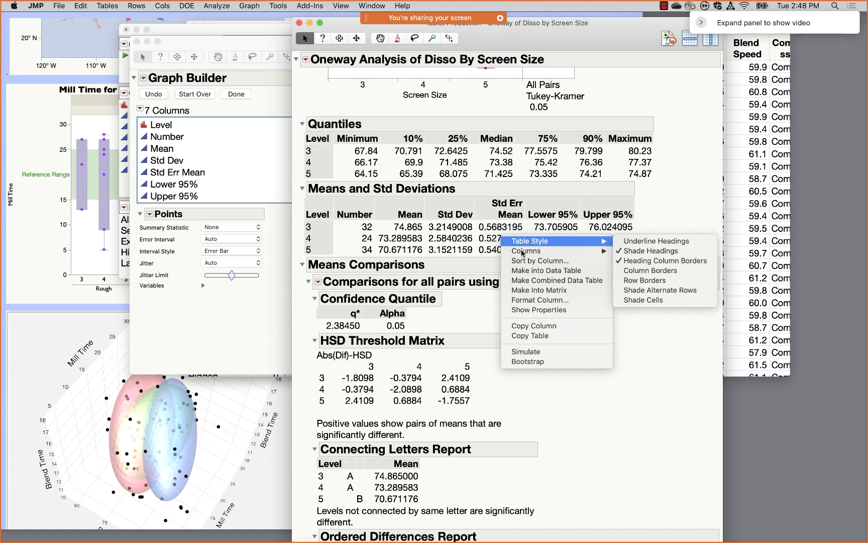
click(552, 274)
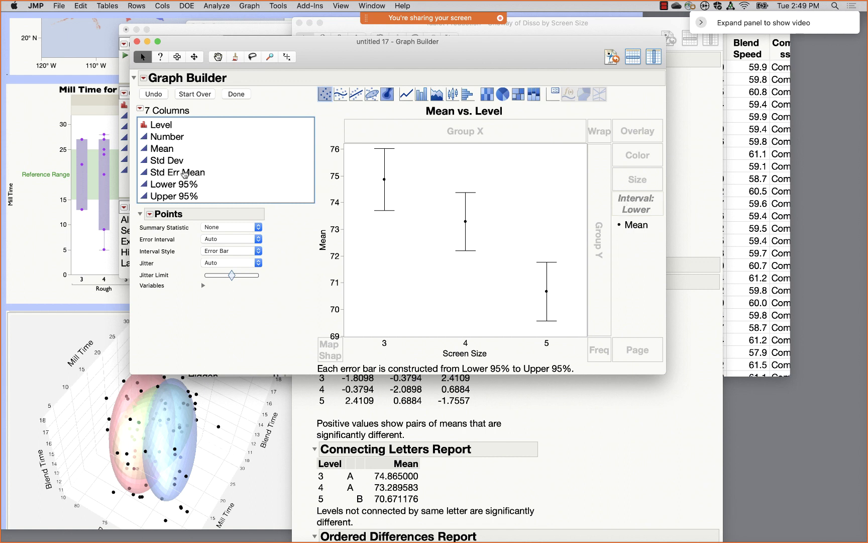
drag(640, 203, 285, 94)
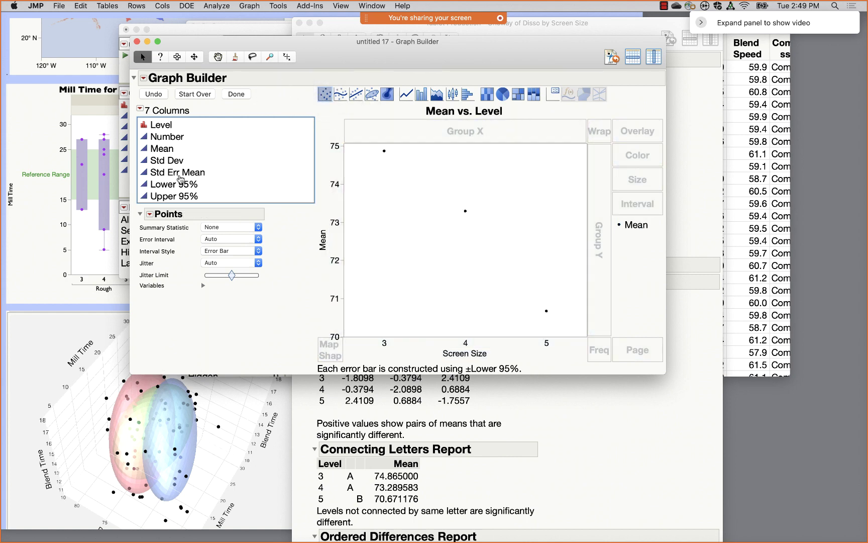
click(169, 173)
drag(654, 200, 653, 204)
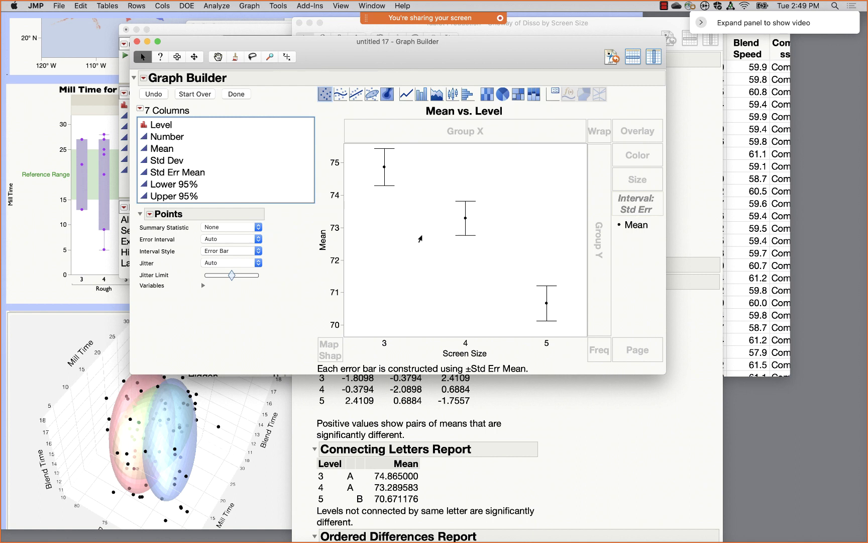
drag(406, 94, 407, 168)
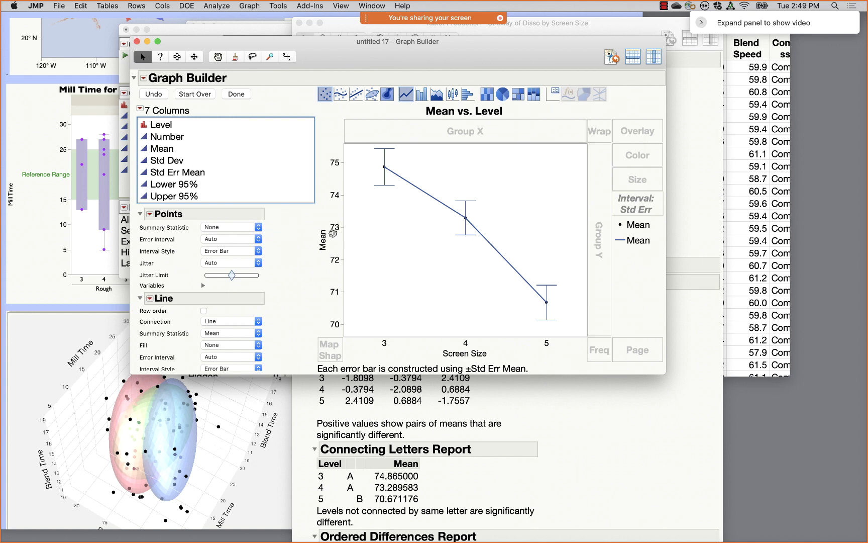
- Give the Mean axis an increment of 5, minor ticks and minor grid lines, then close Graph Builder
double_click(332, 233)
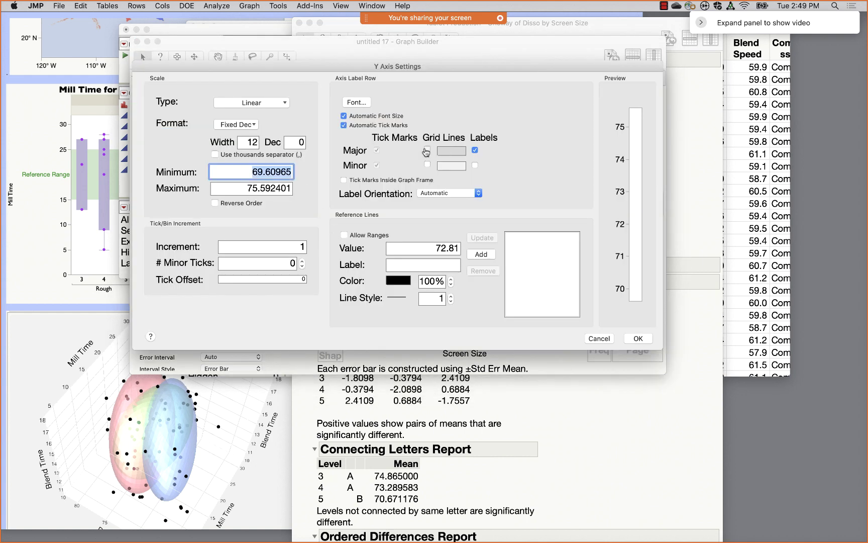
click(427, 163)
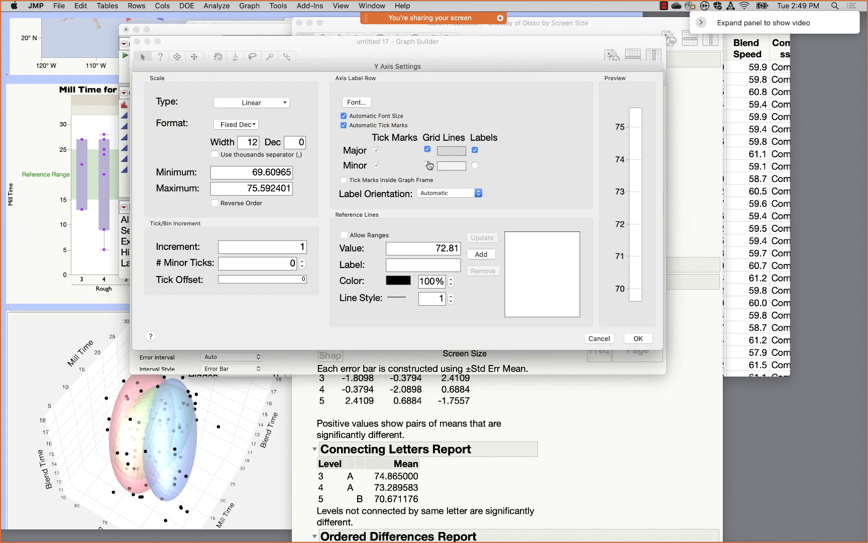
click(302, 247)
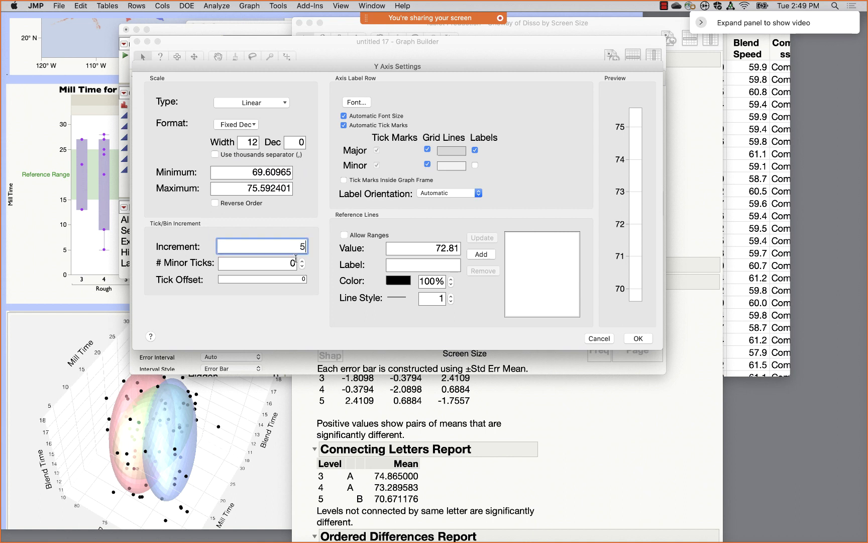
click(302, 262)
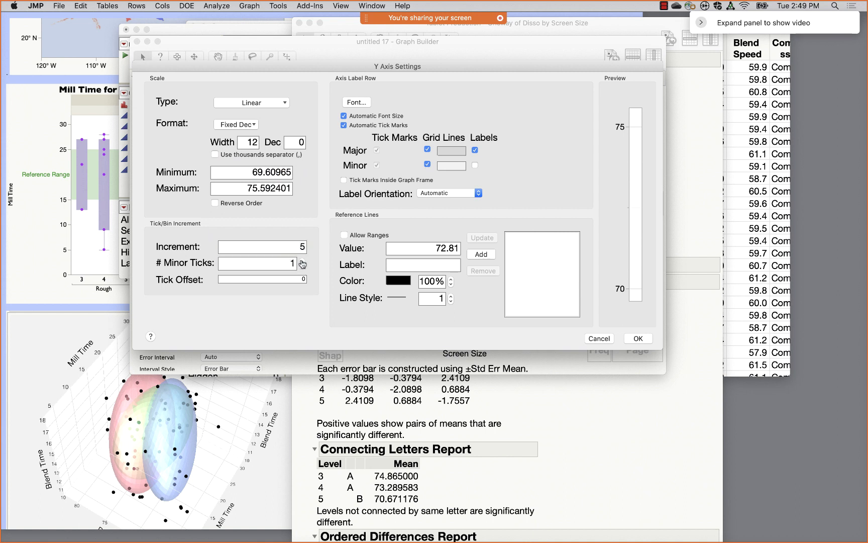
click(302, 262)
click(638, 339)
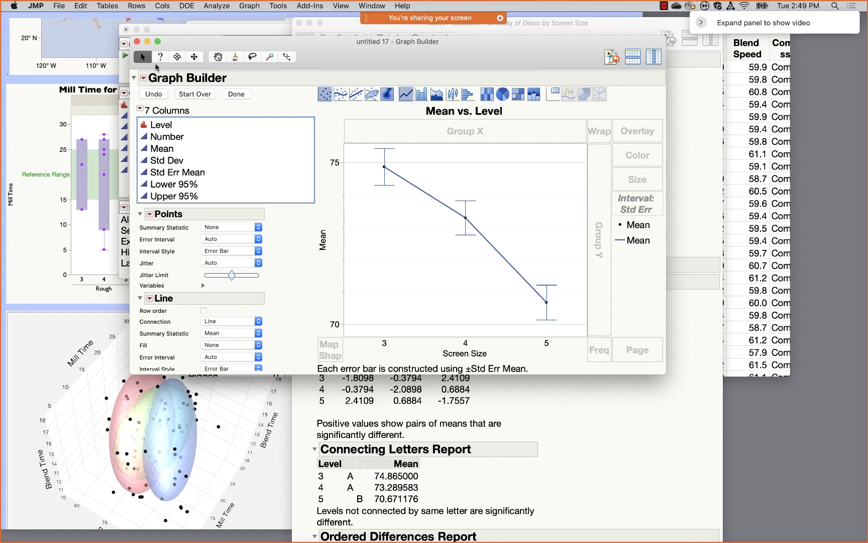
click(136, 41)
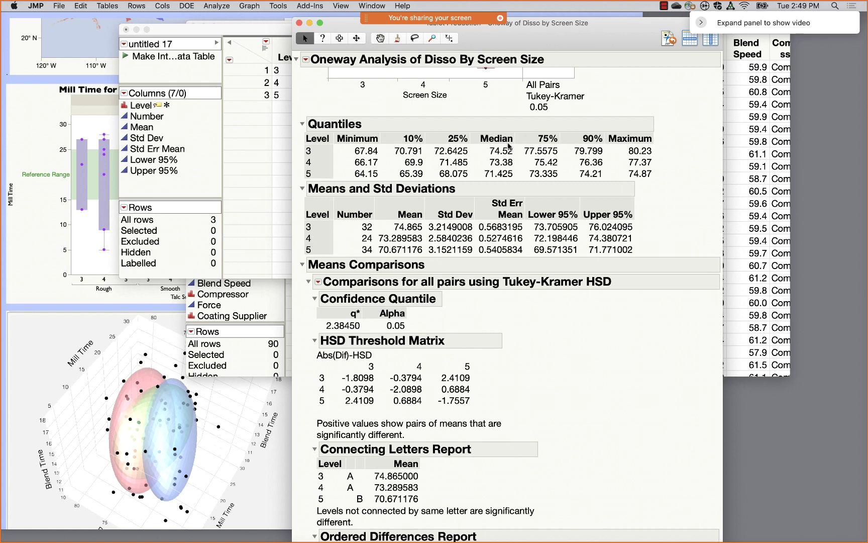
click(197, 35)
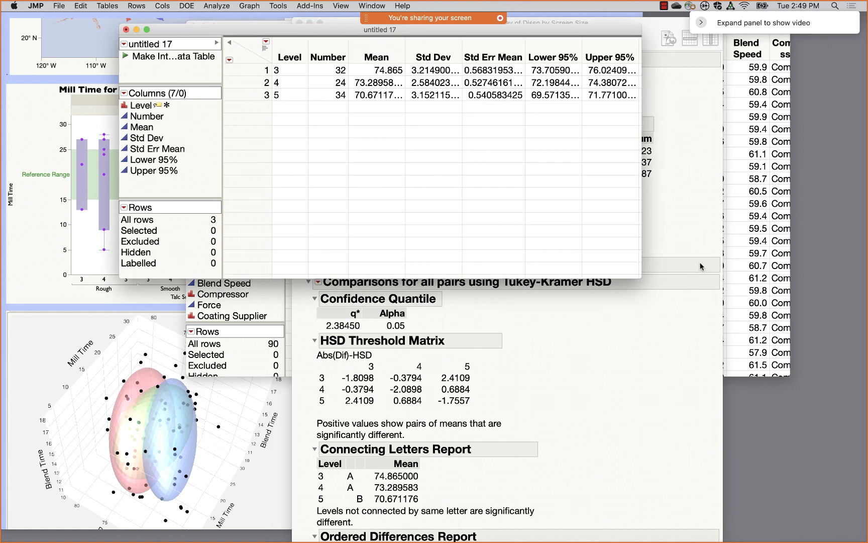
click(772, 207)
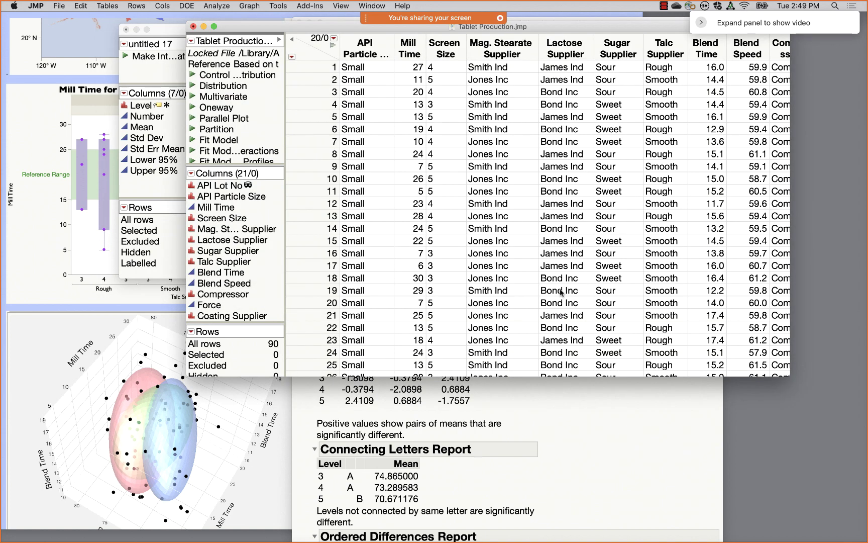
click(555, 461)
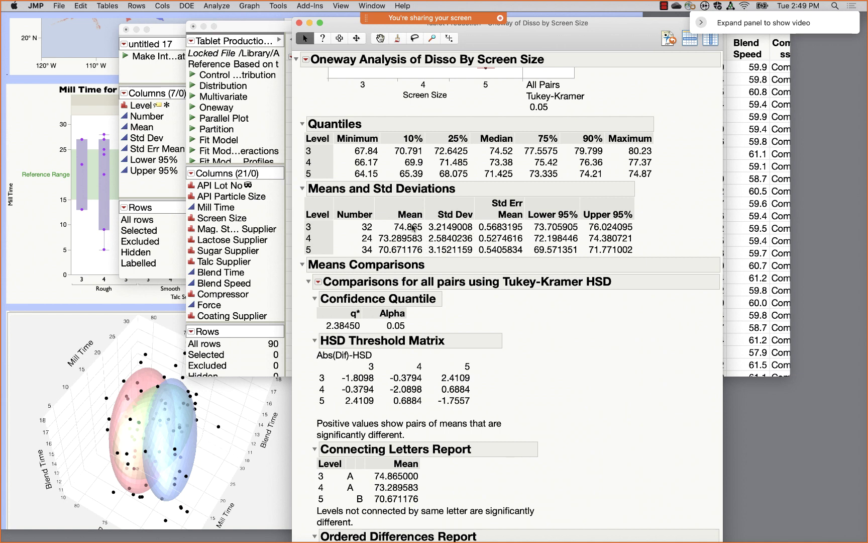
right_click(412, 228)
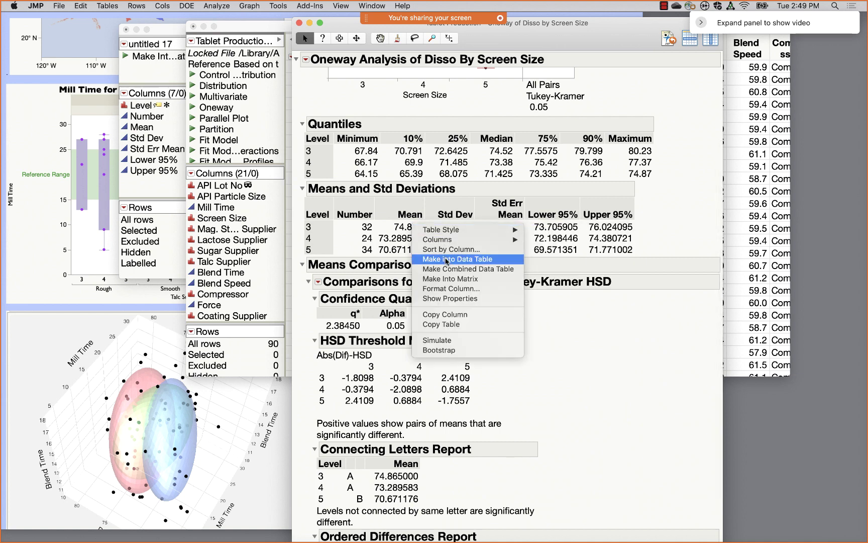
click(446, 260)
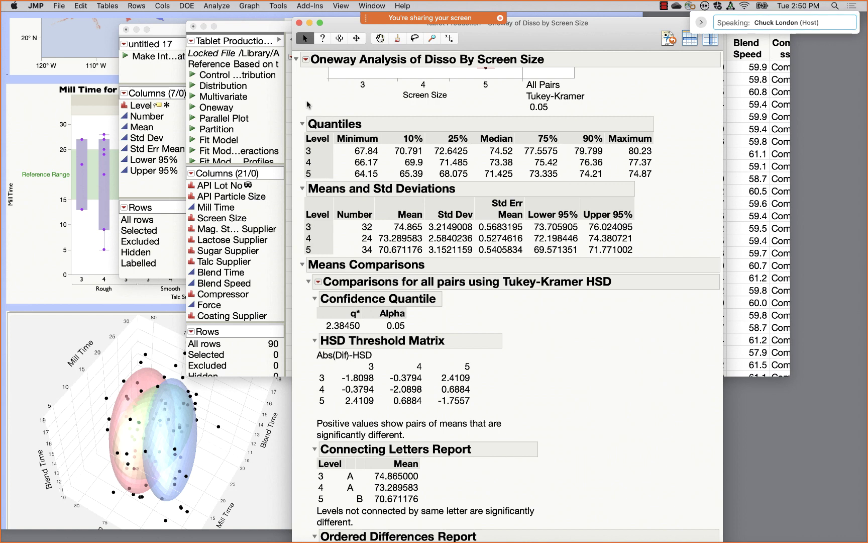
mouse_move(295, 541)
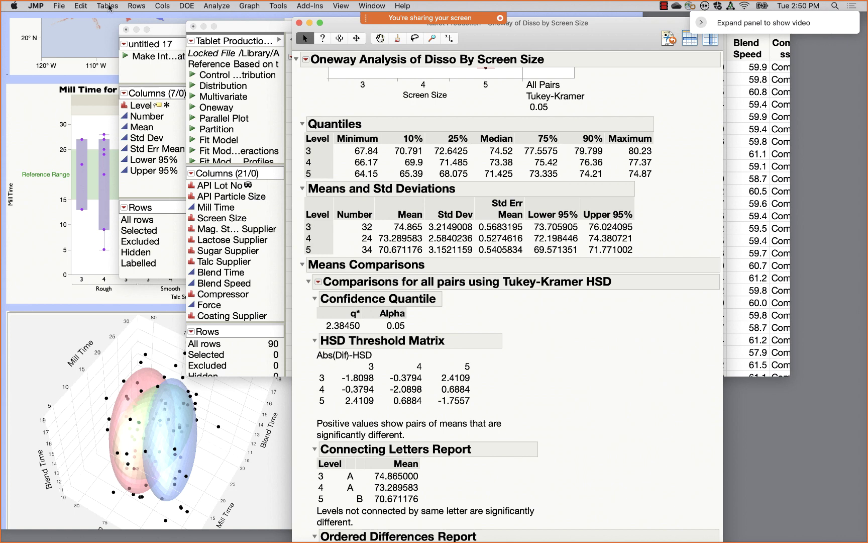
- Open US Demographics.jmp from the recent files list
click(60, 6)
mouse_move(79, 40)
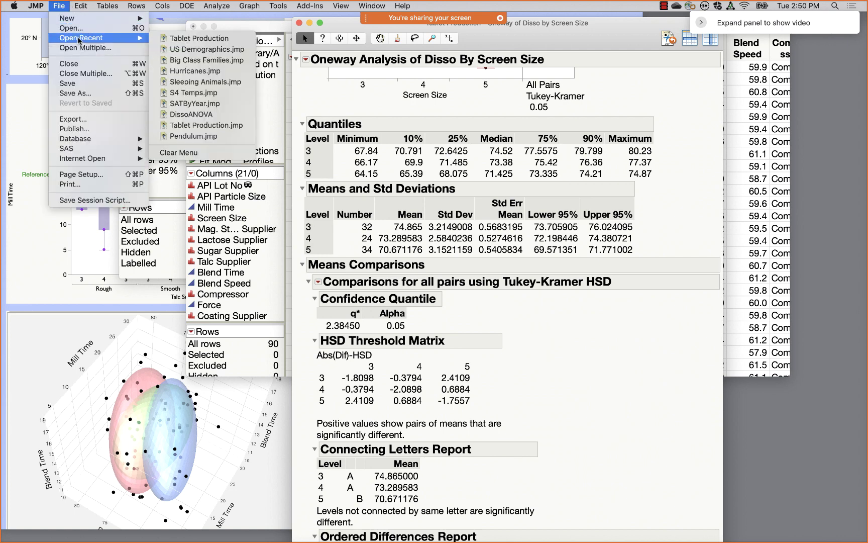
click(207, 49)
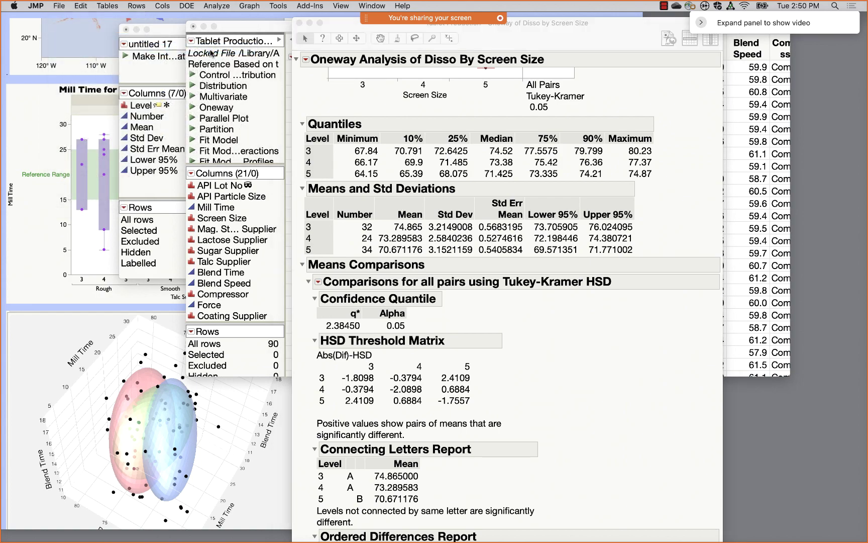
- Widen the Latitude column and open its Column Info settings
drag(706, 107, 507, 61)
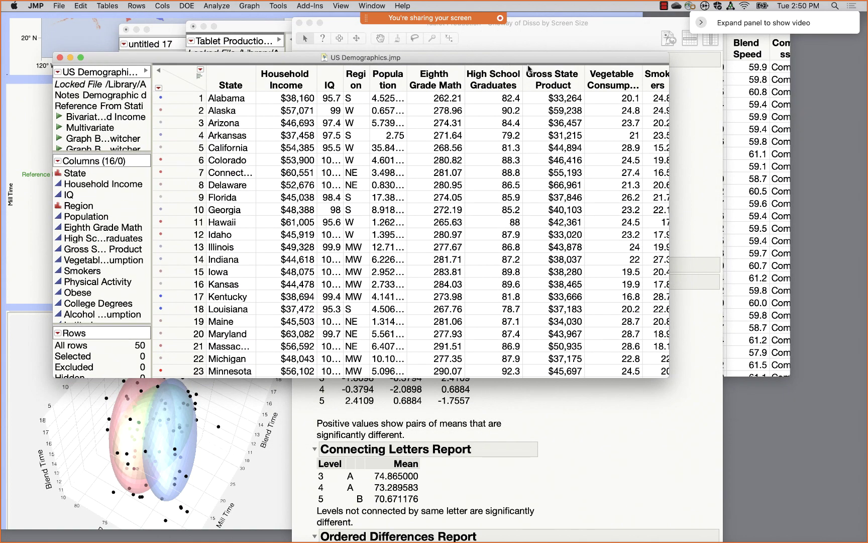
scroll(635, 200, right, 10)
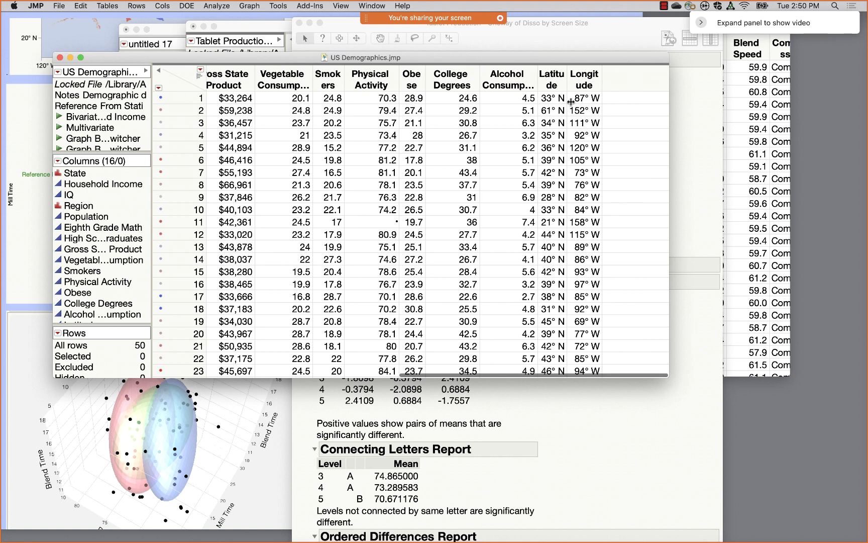
click(555, 85)
drag(565, 80, 662, 82)
double_click(636, 100)
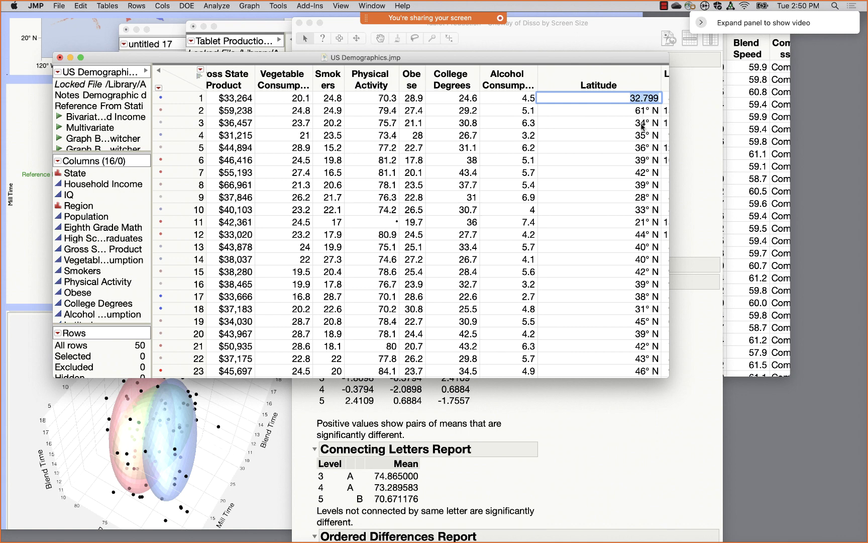
double_click(619, 81)
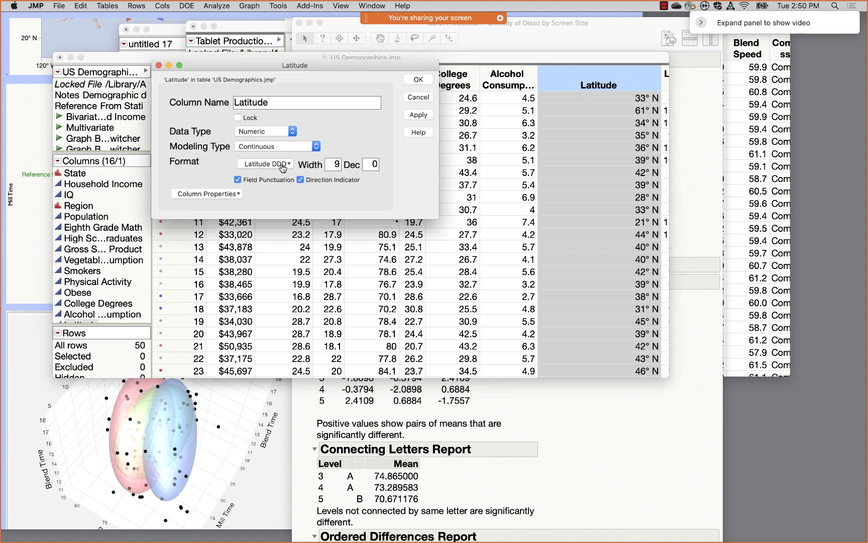
- Look through Latitude's Geographic display formats, then cancel, keeping the Latitude DDD format
click(285, 166)
mouse_move(289, 297)
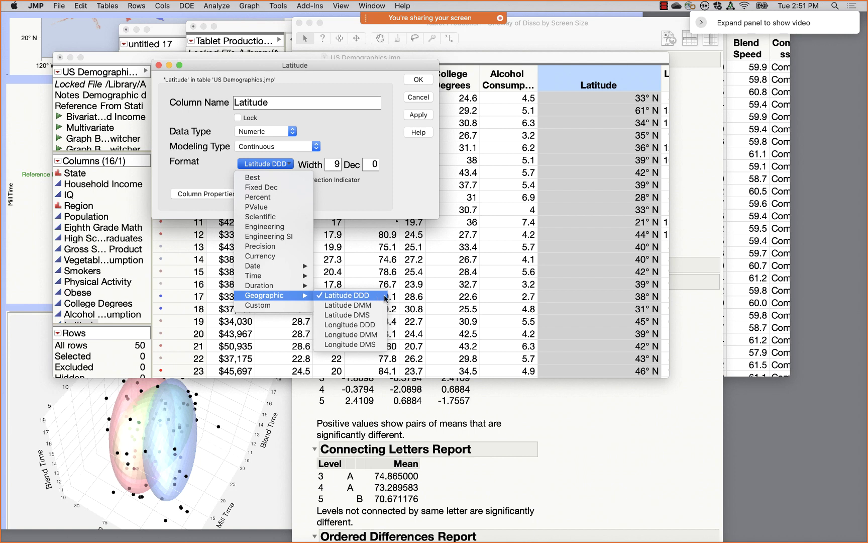
click(420, 103)
click(419, 99)
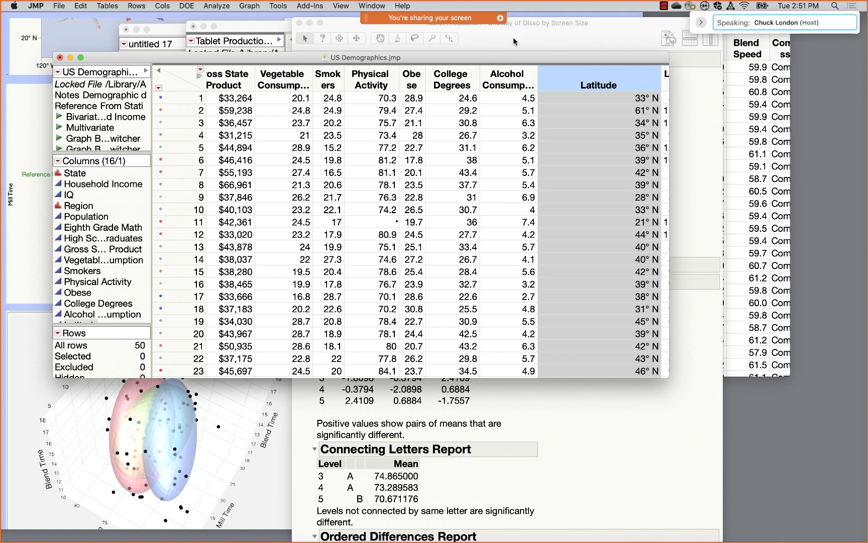
- Move the US Demographics and Oneway windows aside and start Graph Builder on Tablet Production.jmp
drag(525, 61, 680, 148)
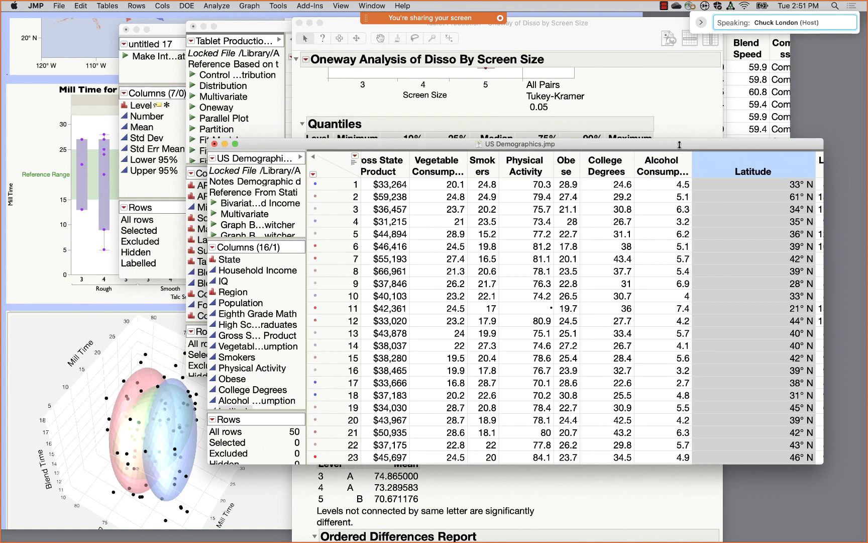
click(578, 31)
drag(578, 31, 662, 145)
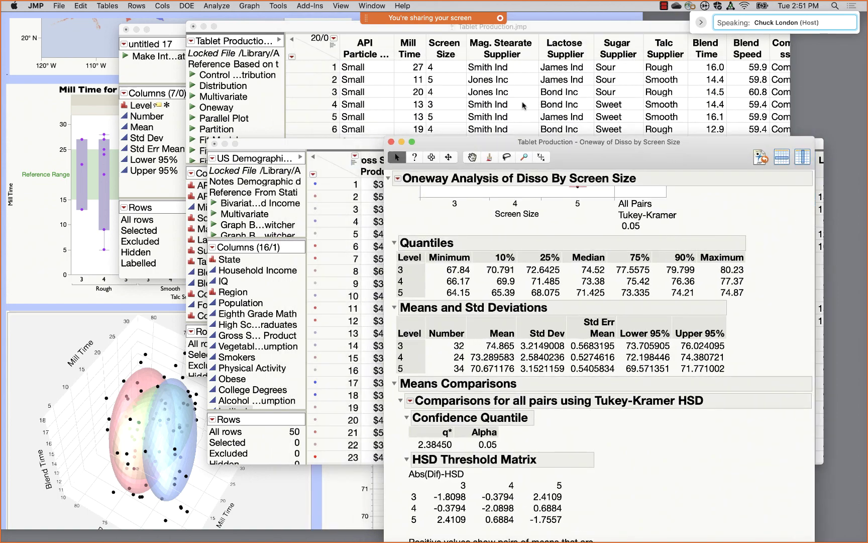
click(256, 26)
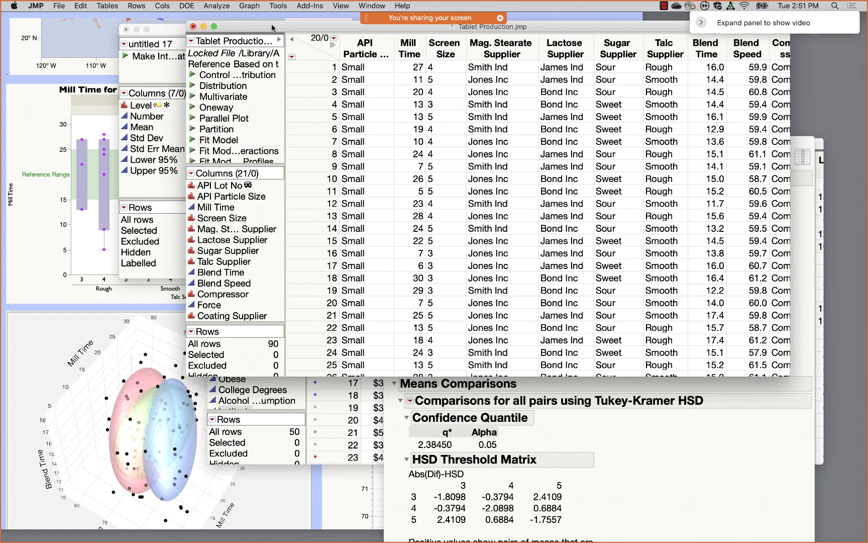
drag(272, 27, 253, 52)
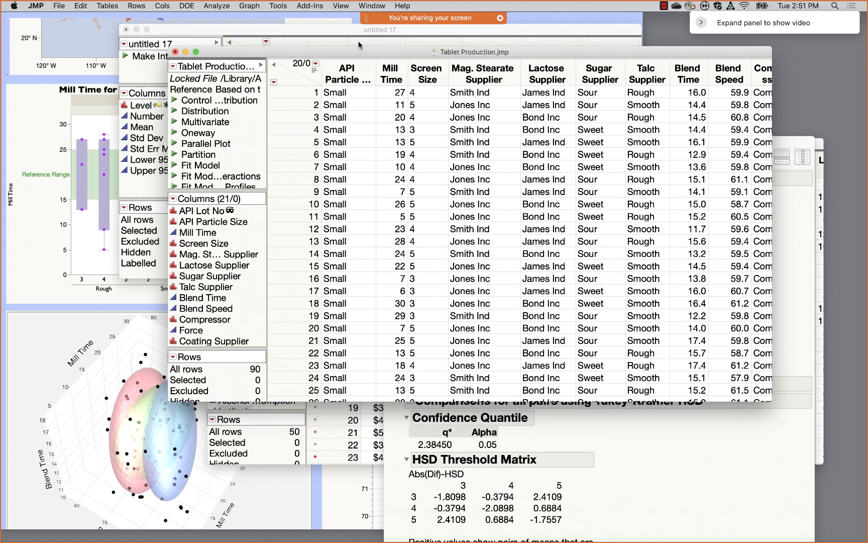
click(211, 5)
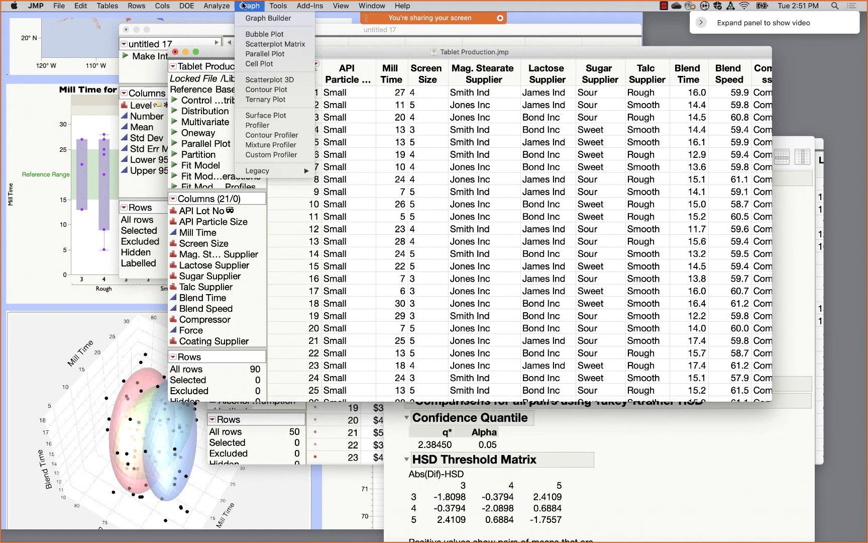
click(258, 19)
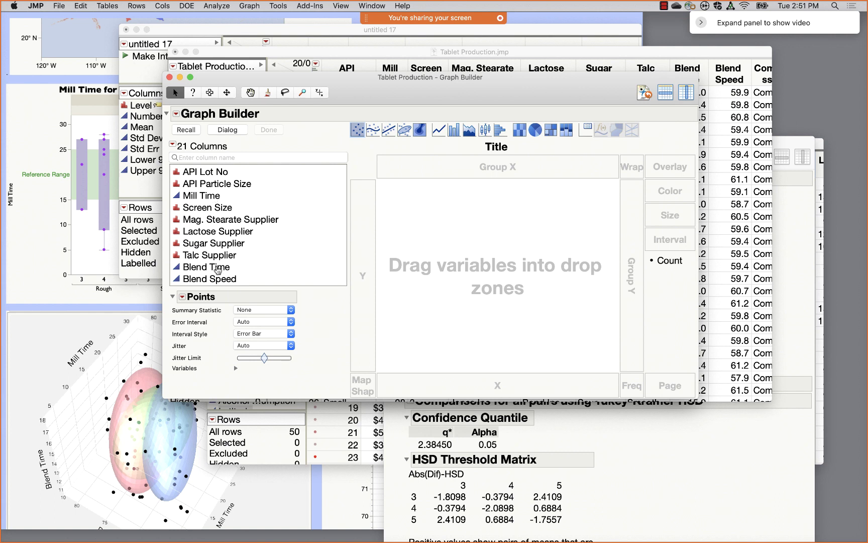
- Plot Mill Time on Y against Screen Size on X
drag(204, 198, 363, 227)
scroll(231, 234, down, 5)
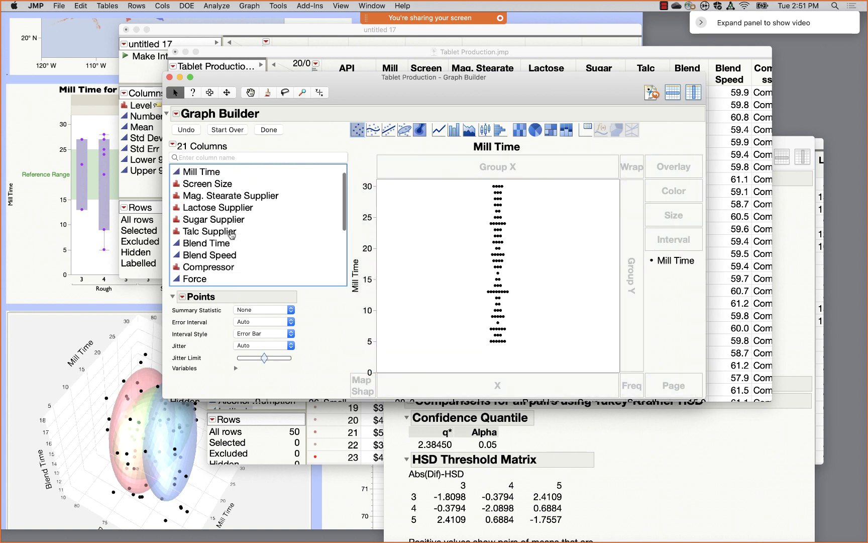
scroll(231, 233, up, 5)
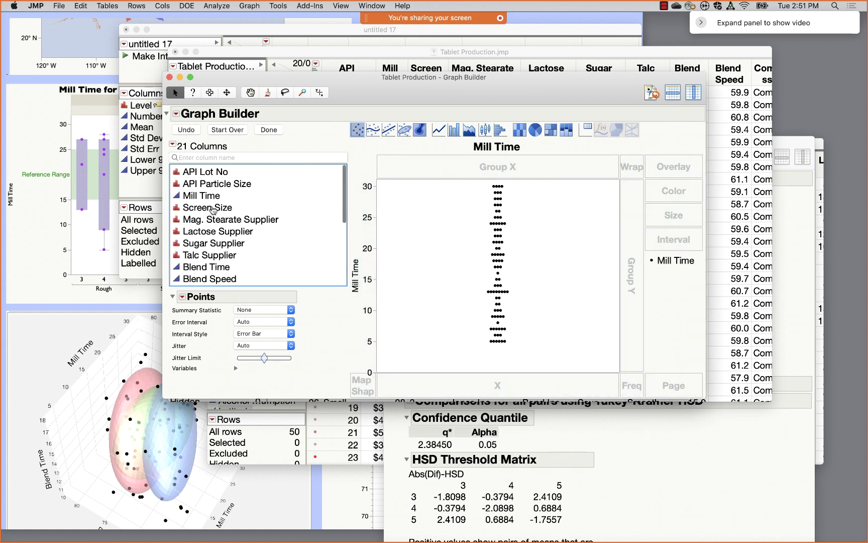
drag(216, 207, 469, 387)
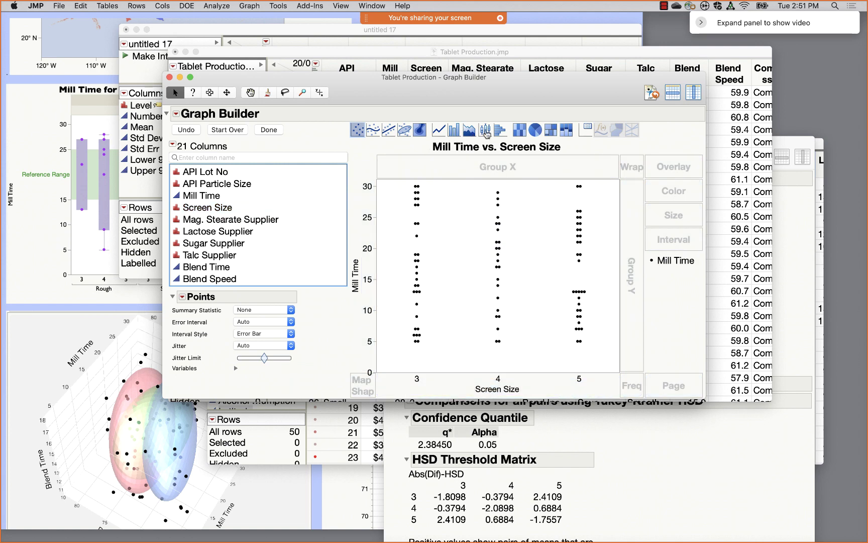
- Show the data as Solid-style box plots and finish the graph with Done
click(486, 131)
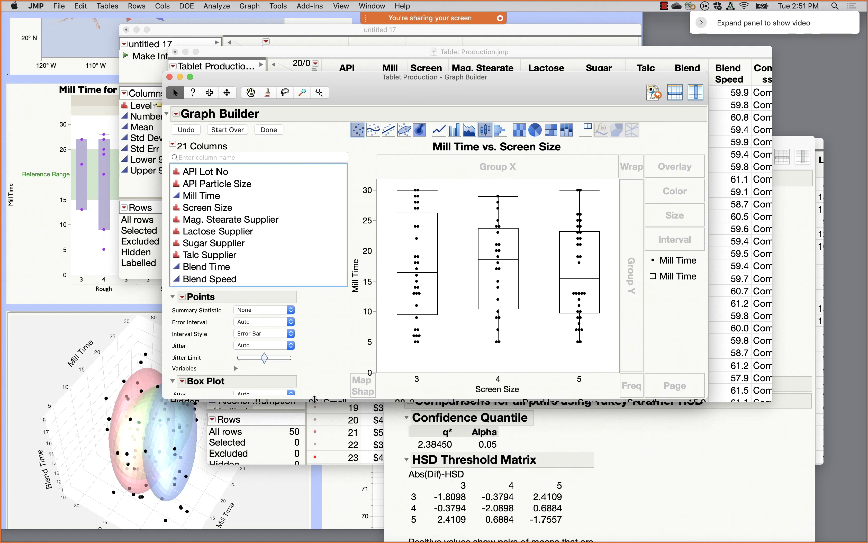
drag(314, 400, 314, 492)
click(290, 427)
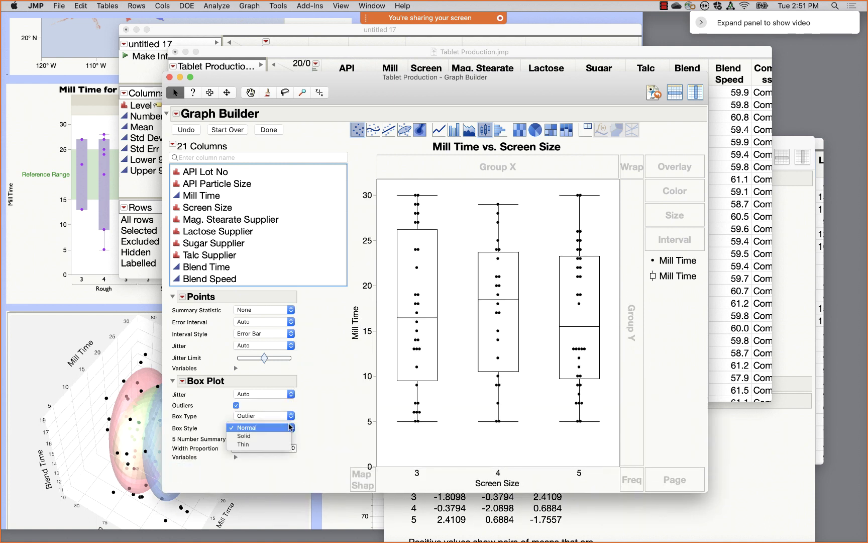
click(274, 436)
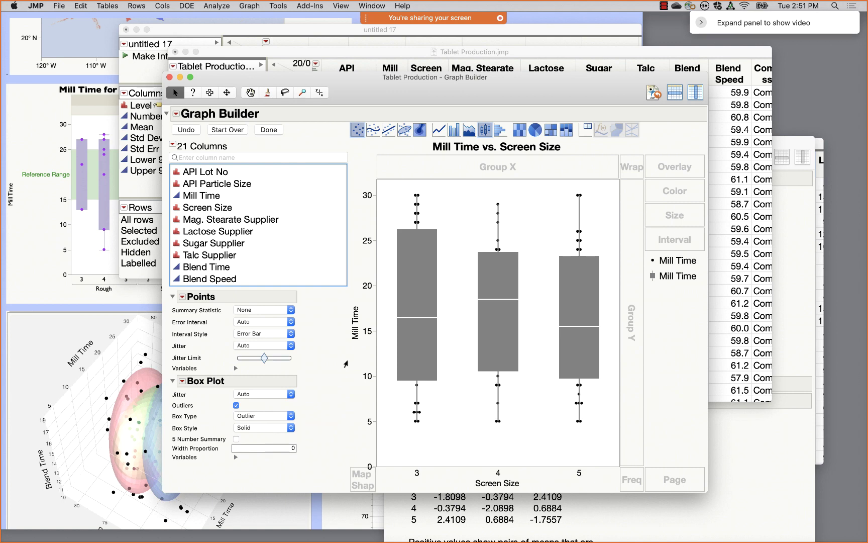
click(270, 131)
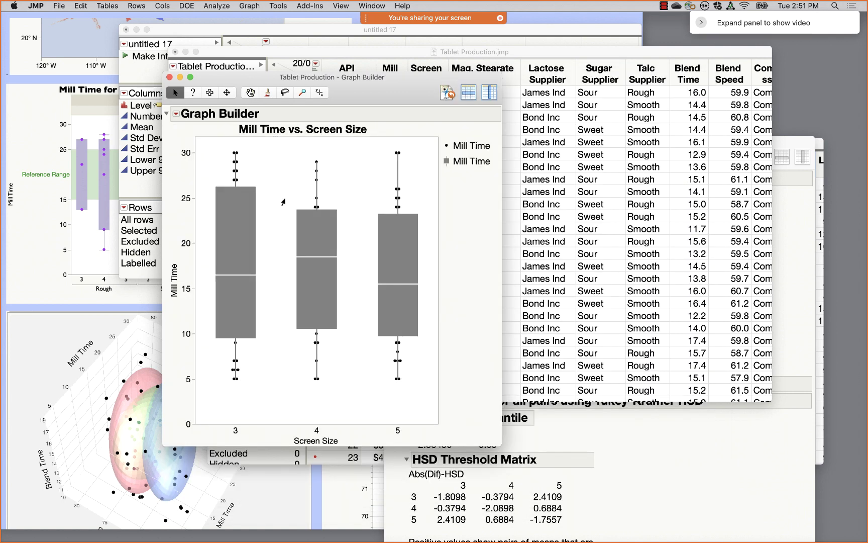
- Add an unlabelled reference line at 20 to the Mill Time axis
double_click(186, 262)
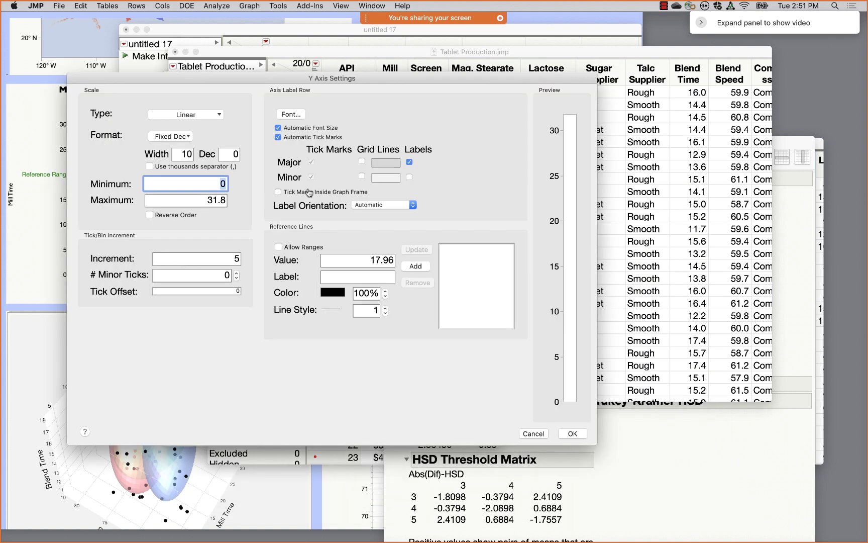
click(358, 258)
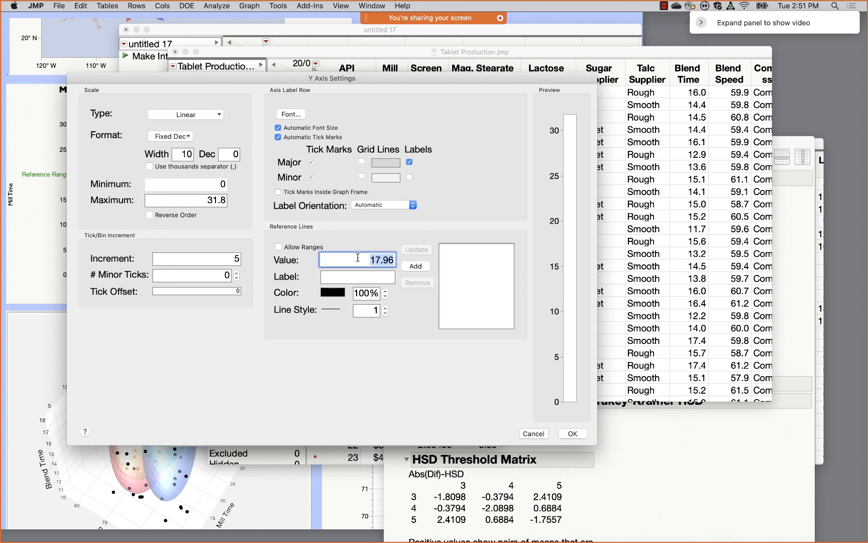
text(20)
click(415, 266)
click(572, 435)
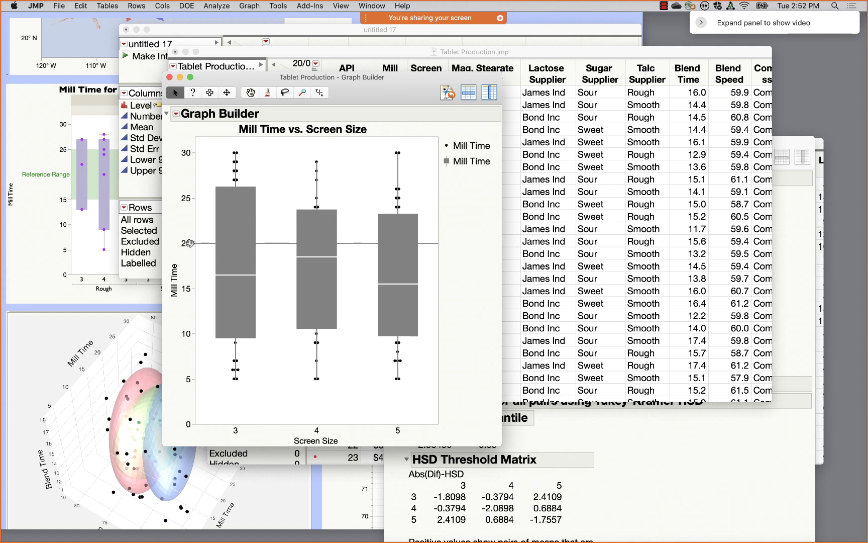
- Replace it with a reference line at 20 labelled 'Reference'
double_click(187, 243)
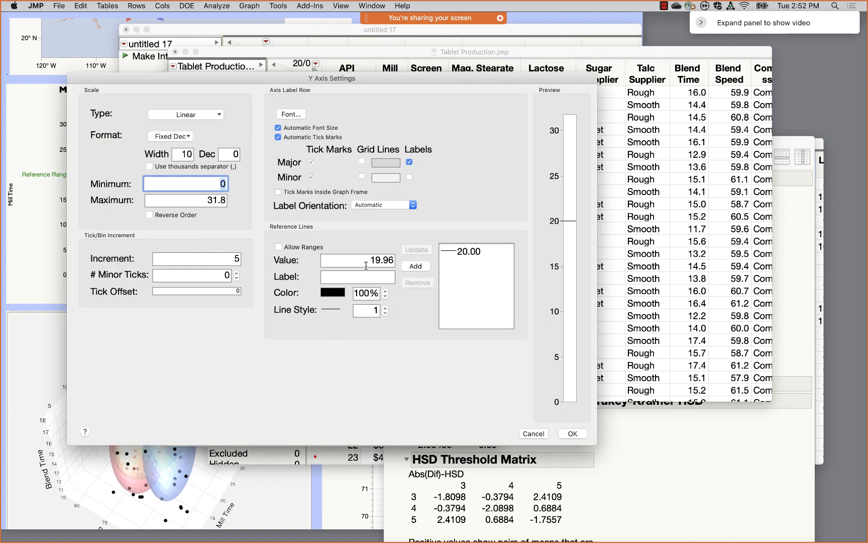
click(463, 251)
click(417, 282)
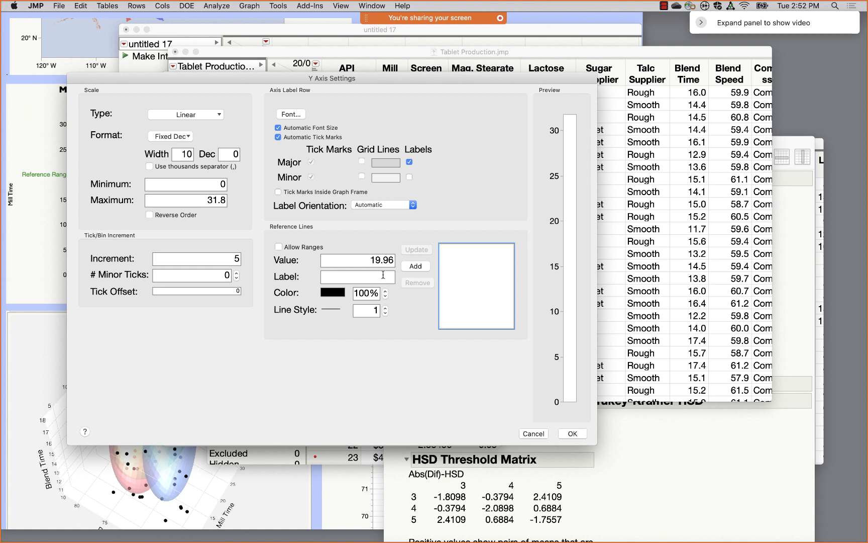
click(383, 276)
double_click(381, 259)
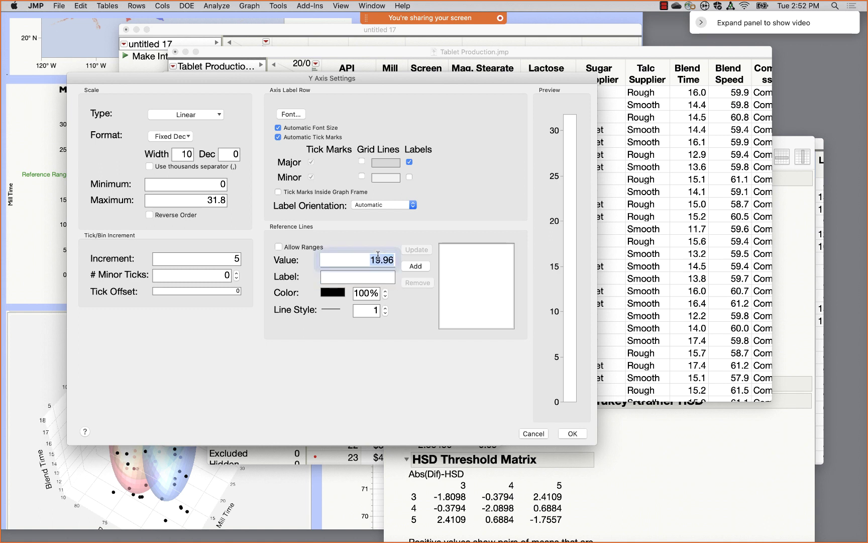
text(20)
click(373, 277)
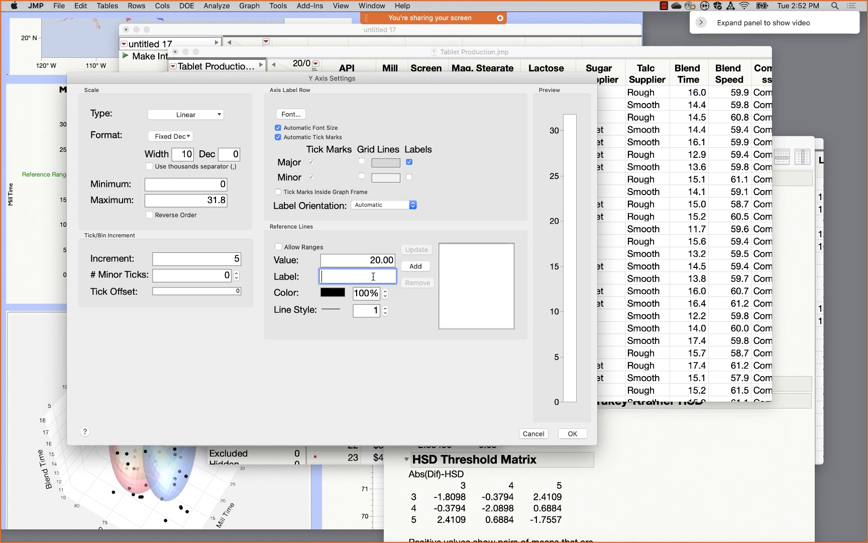
text(Reference)
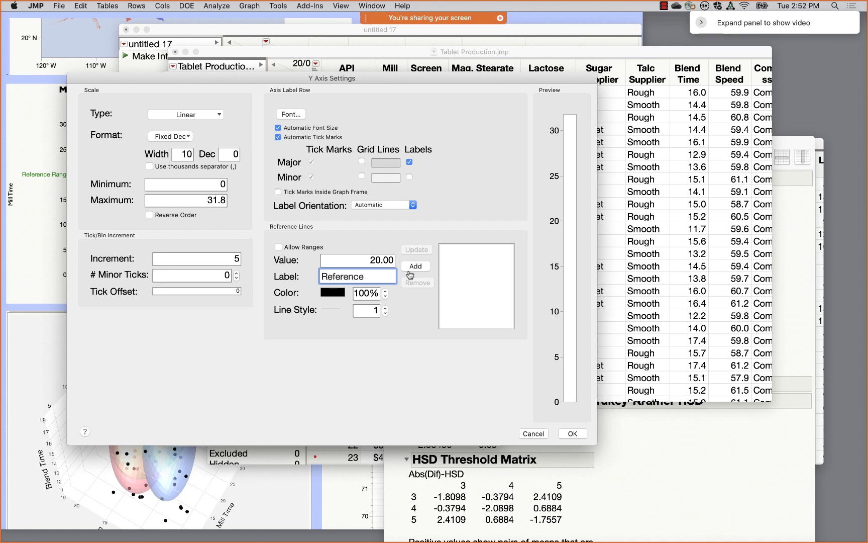
click(416, 266)
click(604, 435)
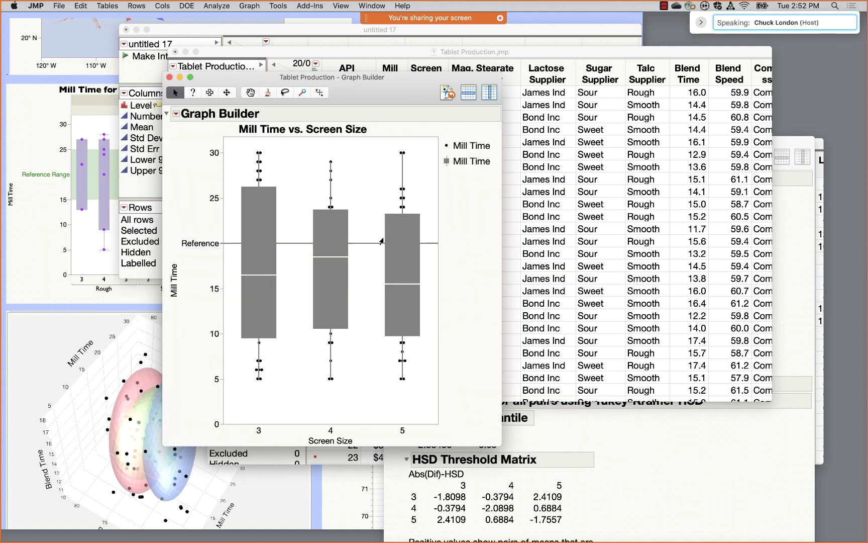
- Open the Mill Time axis settings and cancel without changes
right_click(199, 246)
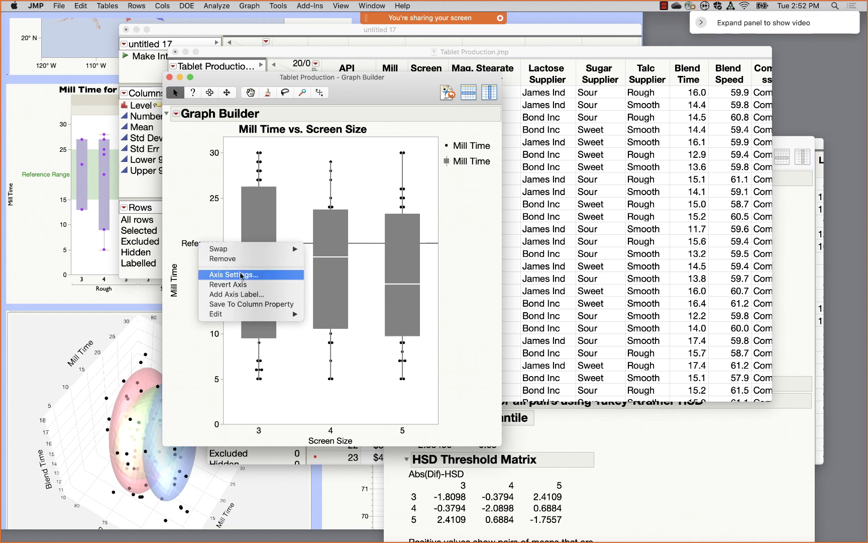
double_click(188, 247)
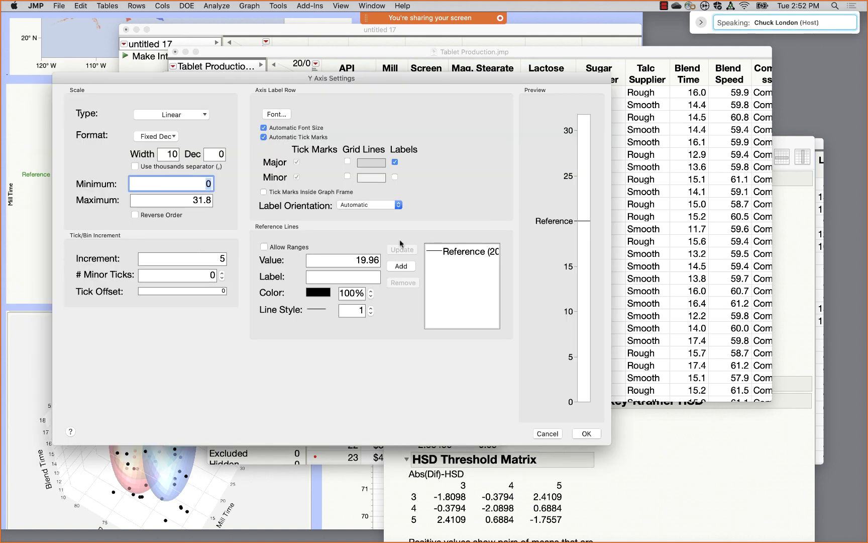
click(547, 434)
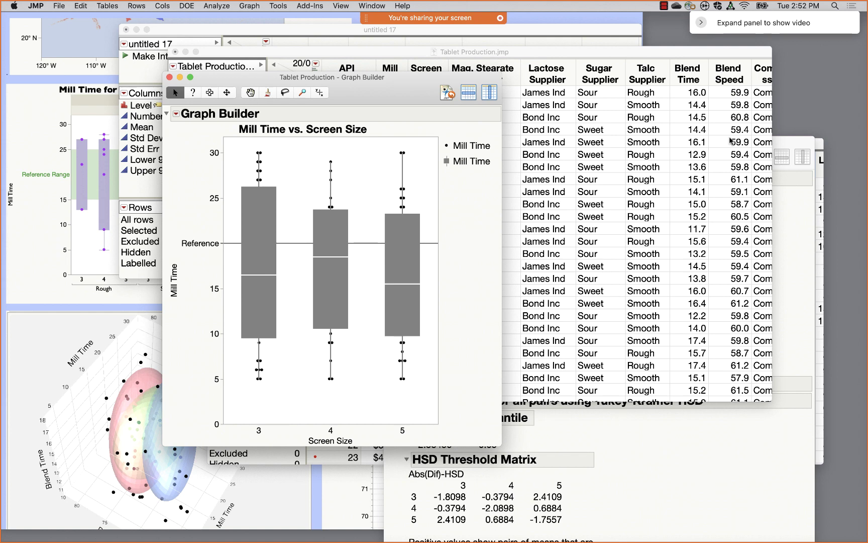
- Open the JMP User Community website via Help > JMP on the Web
click(402, 6)
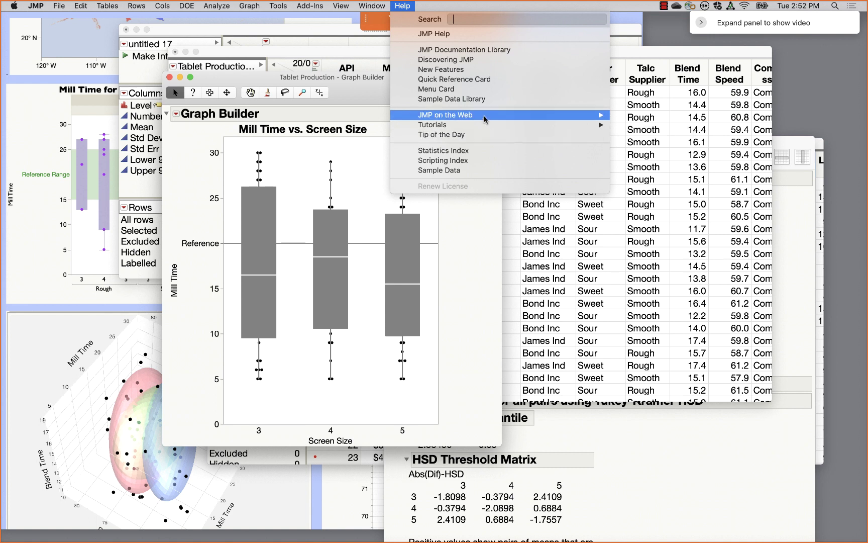
mouse_move(484, 116)
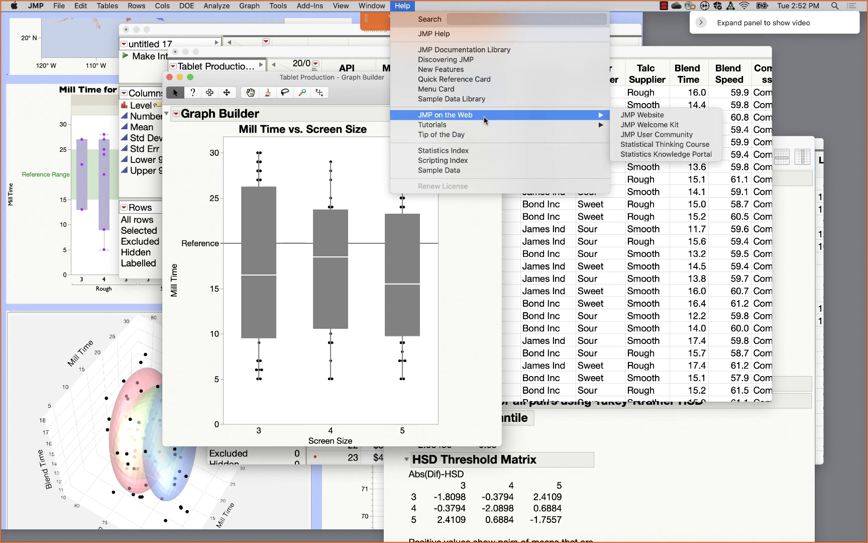
click(673, 135)
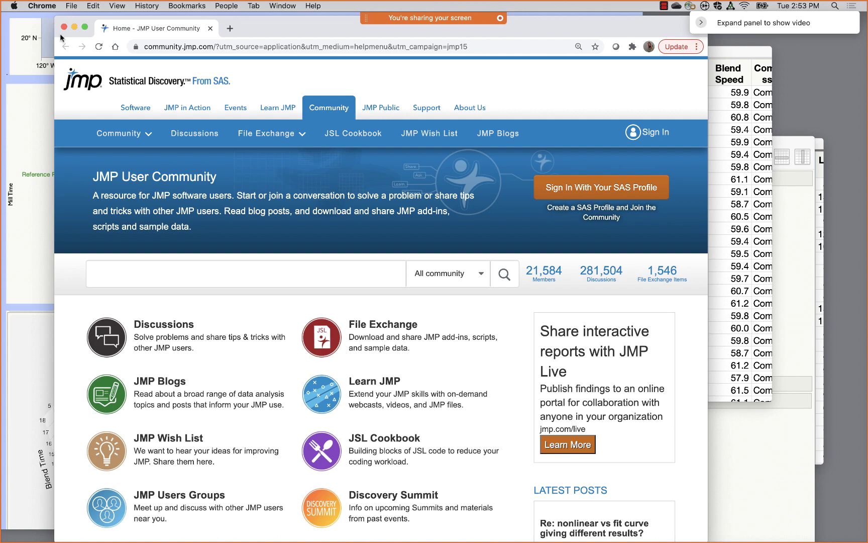
- Minimize Chrome to reveal JMP's Mill Time vs. Screen Size box plot again
click(75, 26)
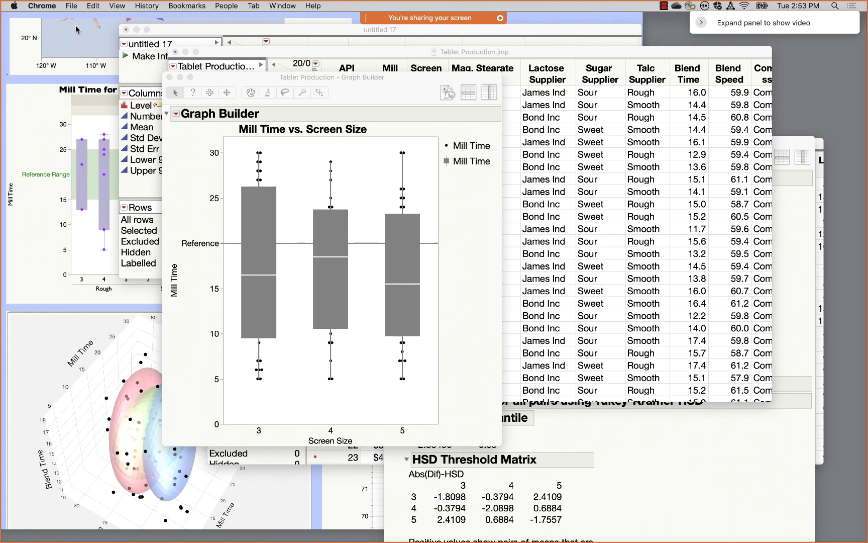
- Cancel the Mill Time axis settings unchanged, then close the Mill Time vs. Screen Size Graph Builder
double_click(195, 243)
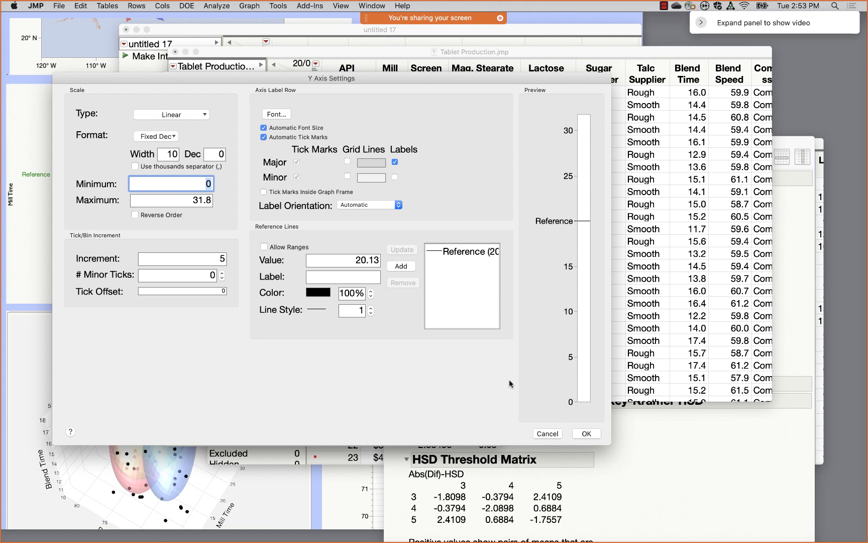
click(547, 434)
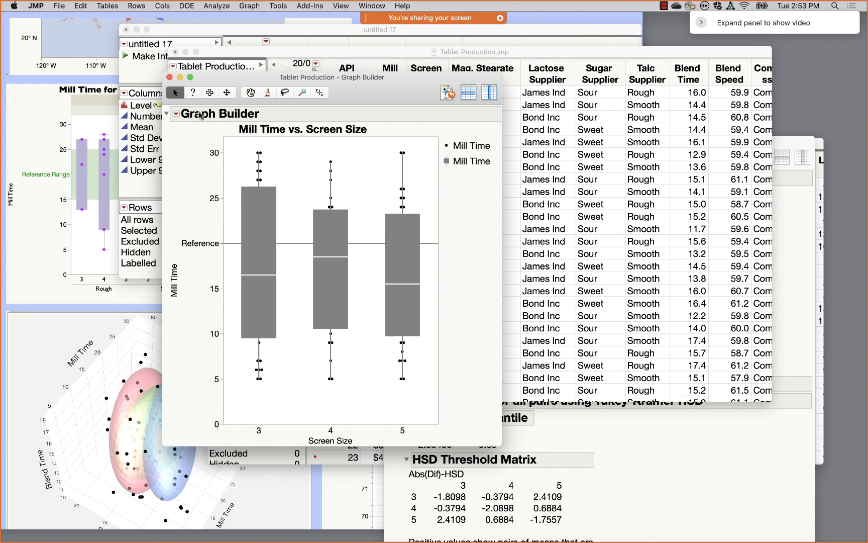
click(170, 77)
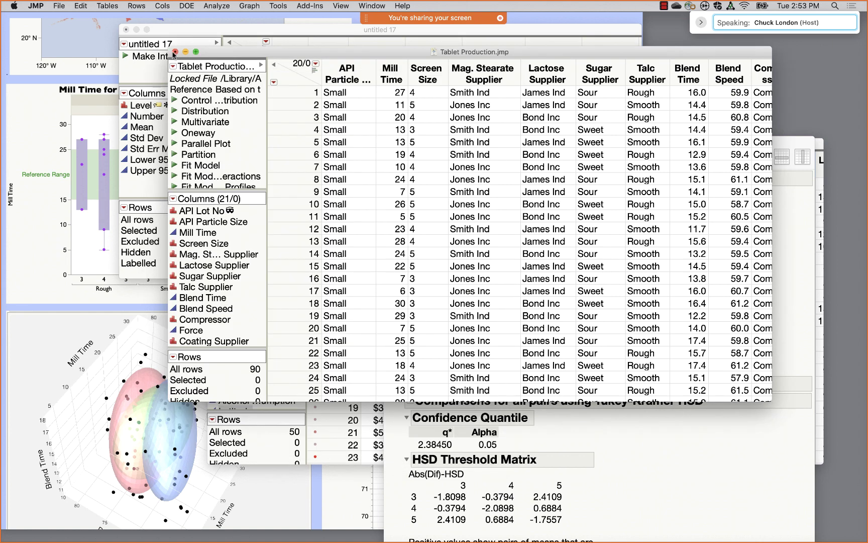
- In Graph Builder, plot Mag. Stearate Supplier against Talc Supplier as a treemap, then a mosaic
click(251, 5)
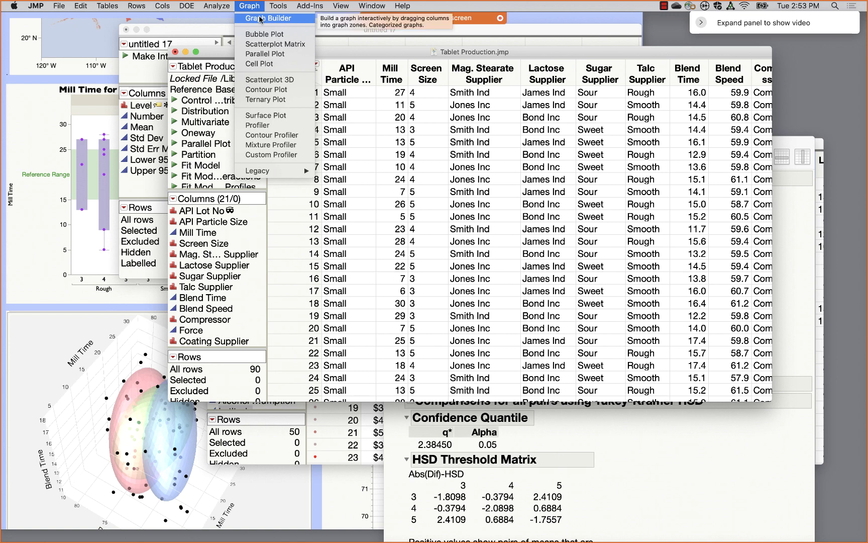
click(261, 19)
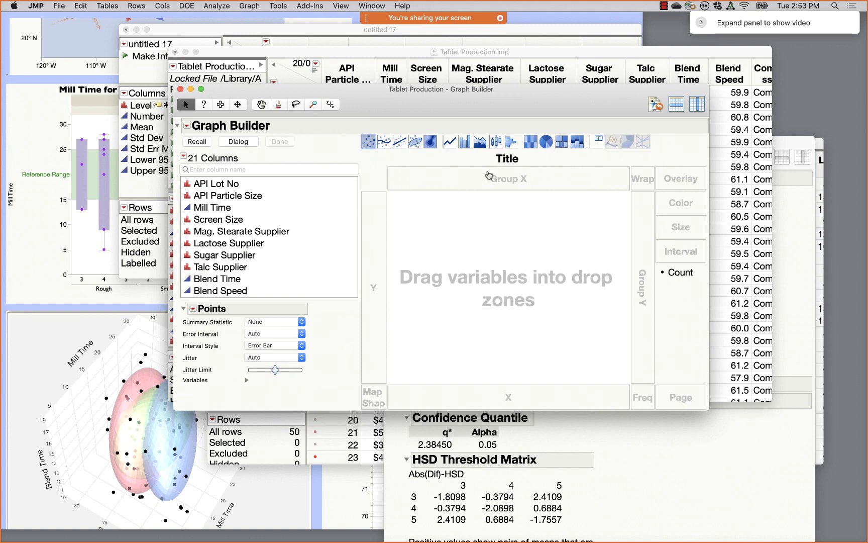
drag(217, 232, 375, 236)
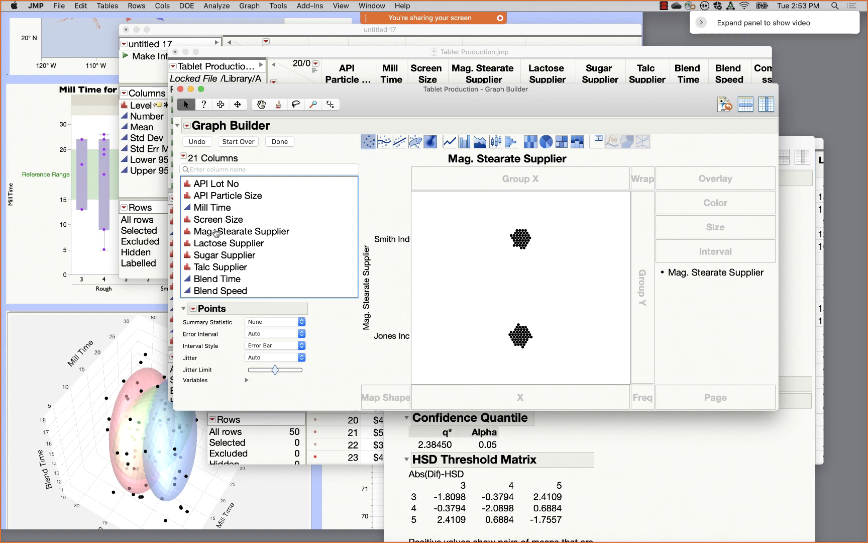
drag(366, 300, 476, 395)
click(562, 143)
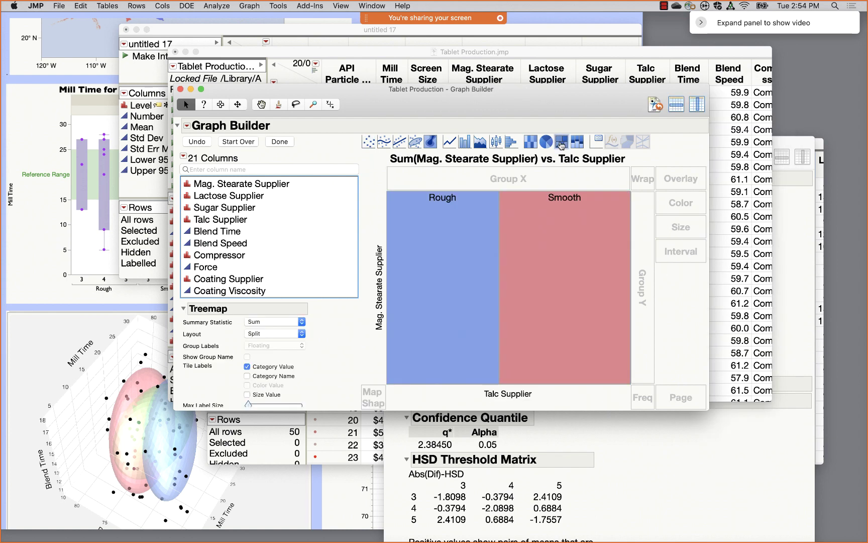
click(573, 143)
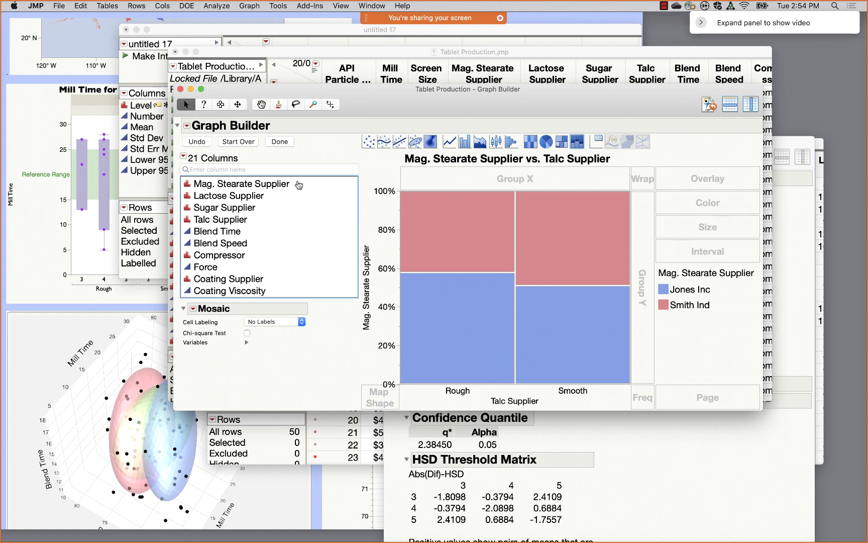
- Restart with Mag. Stearate Supplier through Coating Viscosity as a parallel plot, highlight one curve's rows, then close
click(250, 146)
drag(226, 187, 230, 291)
drag(224, 243, 471, 395)
click(643, 141)
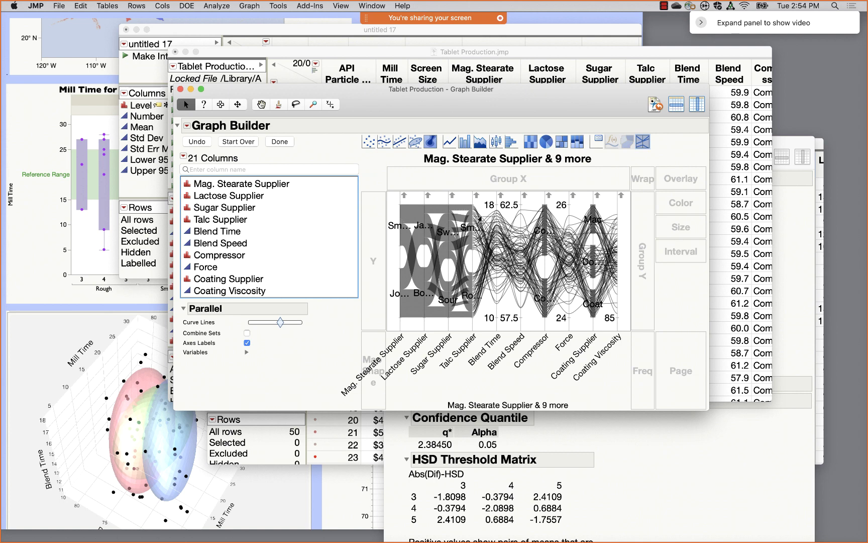
click(504, 265)
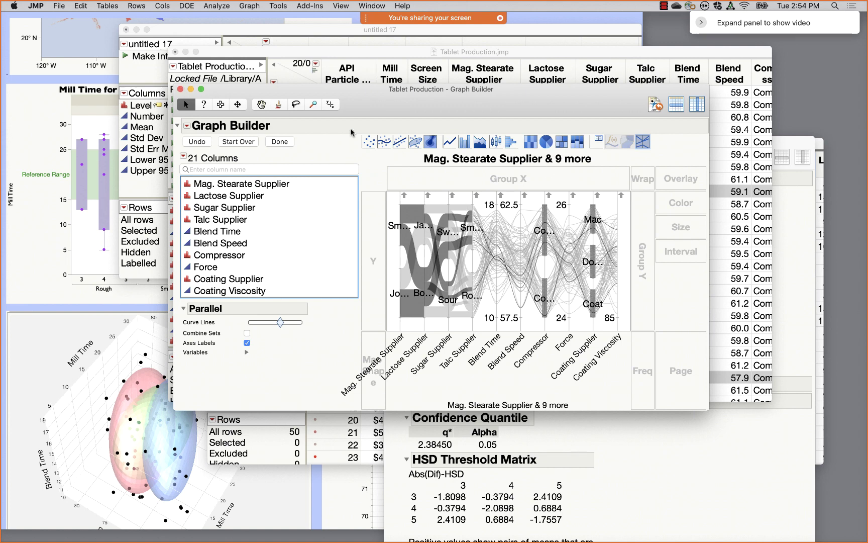
click(179, 89)
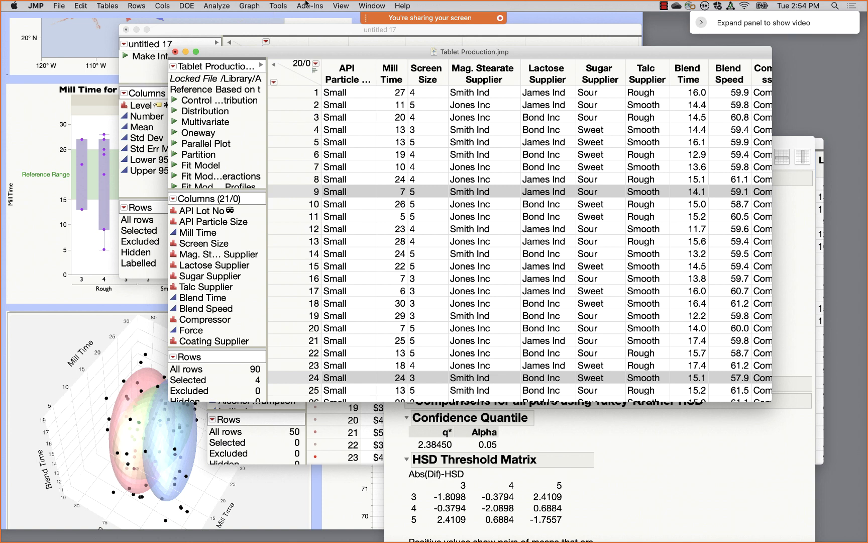
- Create a Scatterplot 3D with Mill Time, Blend Time and Disso as the Y, Columns variables
click(256, 7)
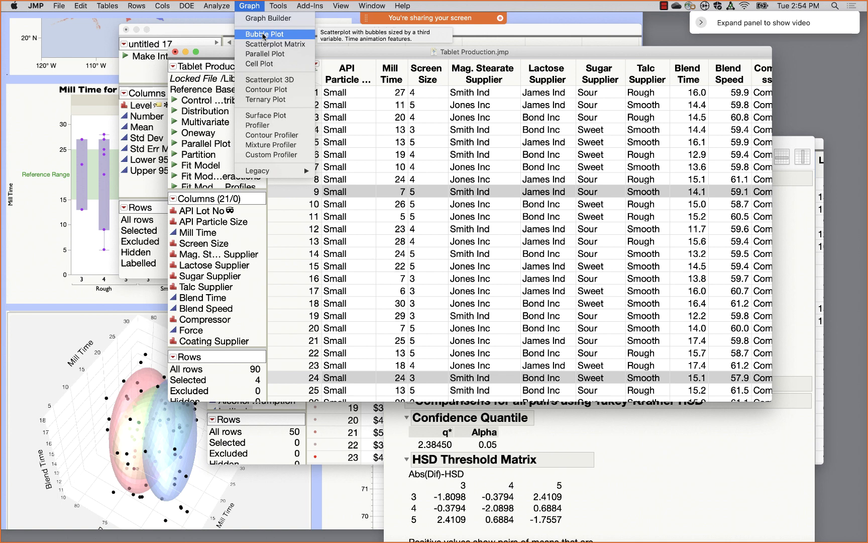
click(273, 80)
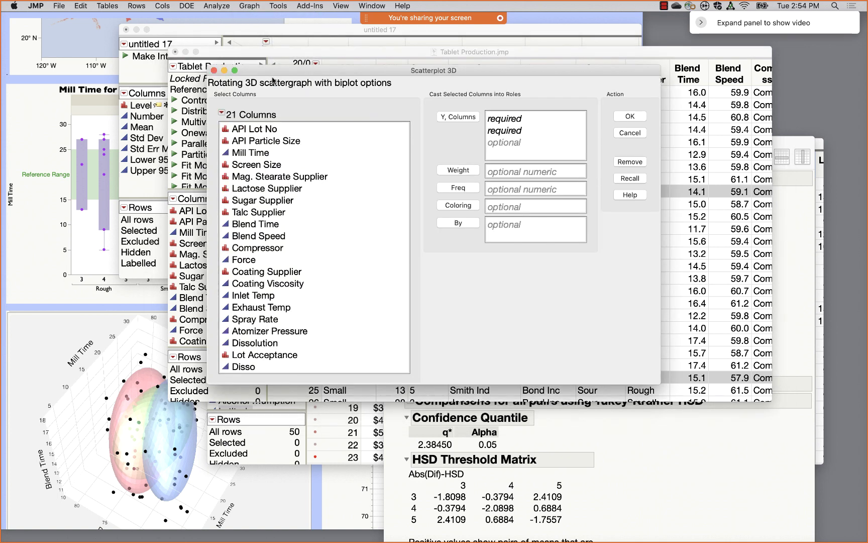
click(262, 155)
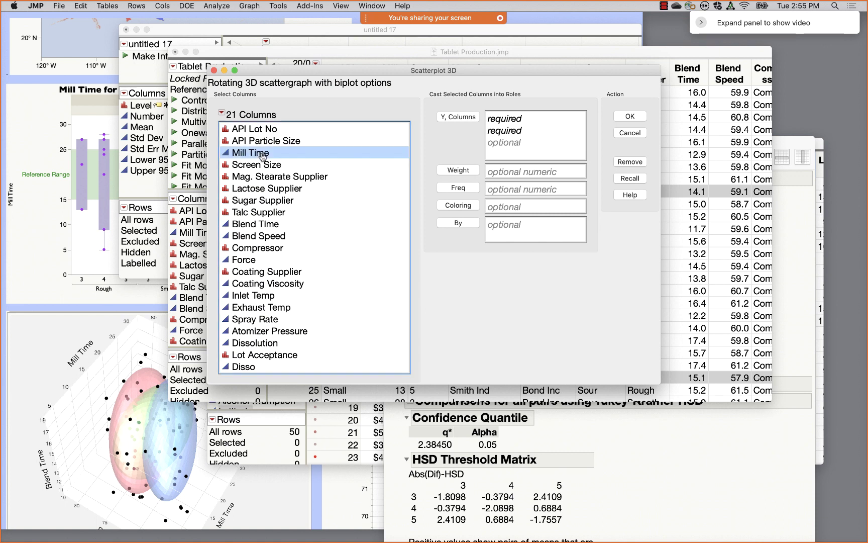
super+click(268, 224)
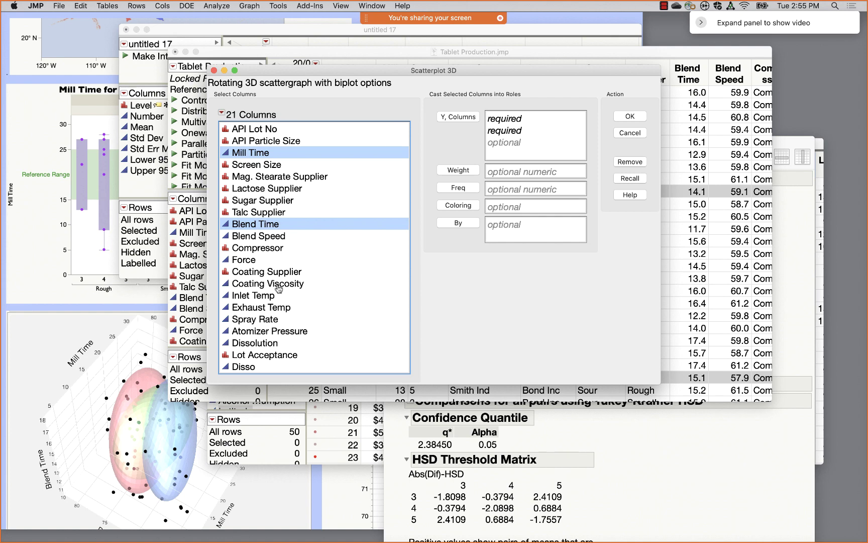
super+click(254, 366)
click(461, 117)
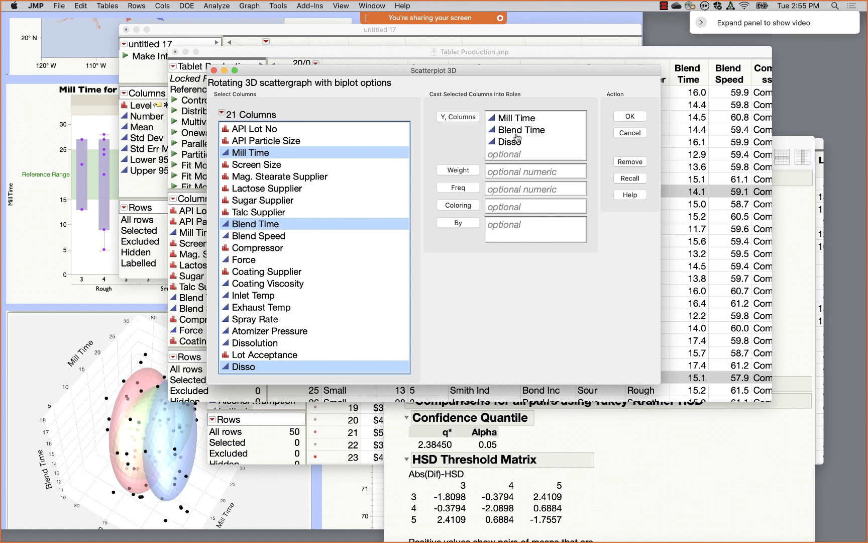
click(632, 116)
- Rotate the 3D scatterplot and enlarge its markers through the display settings
drag(380, 275, 402, 281)
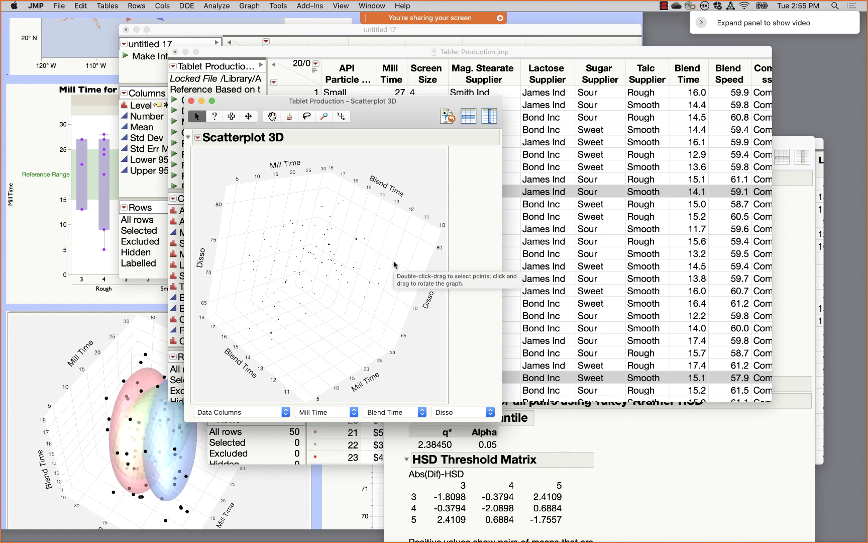
right_click(394, 261)
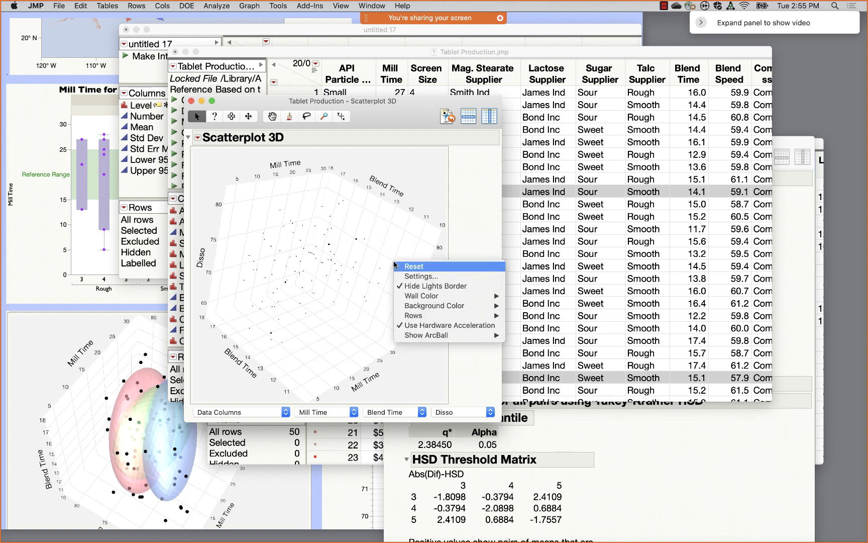
click(422, 277)
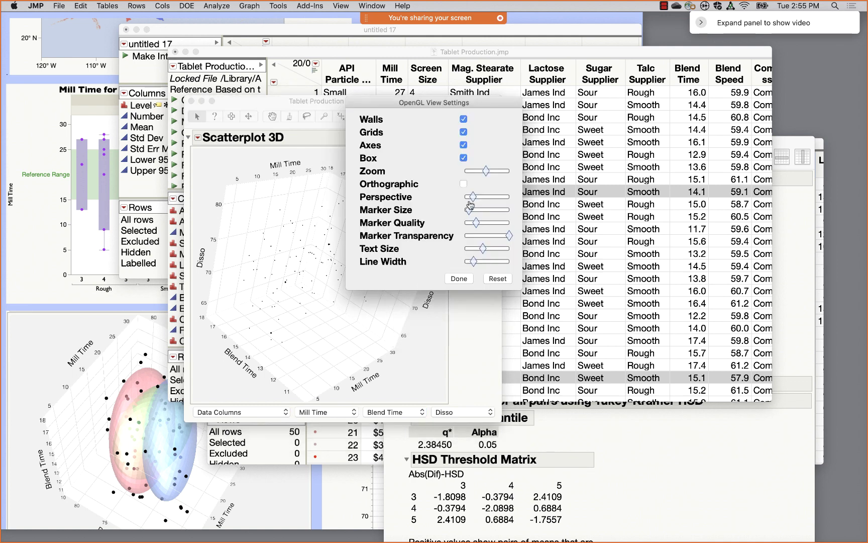
drag(470, 210, 484, 211)
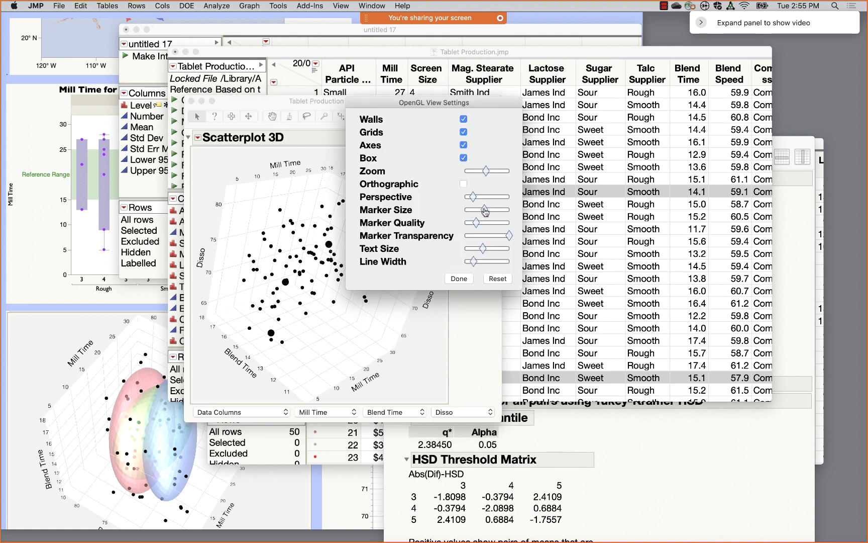
click(467, 279)
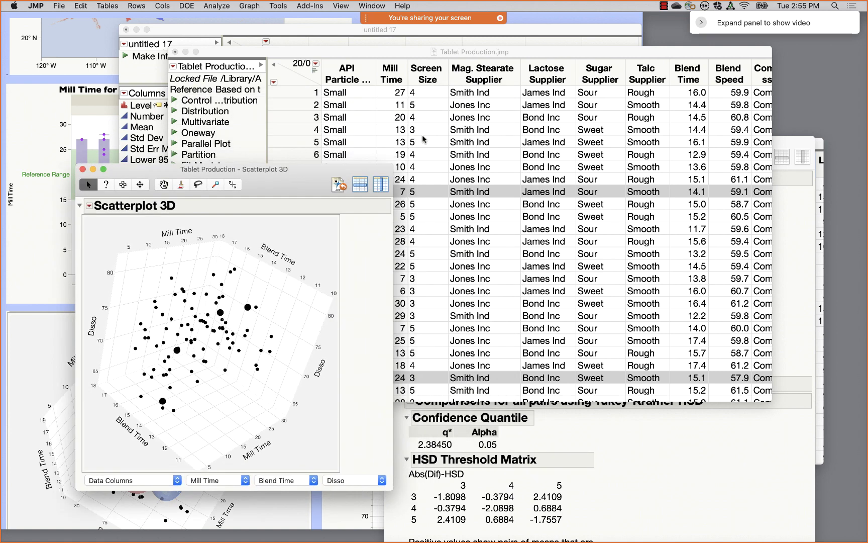
- Raise the Scatterplot 3D window above the Tablet Production table, move it up-right, and rotate it
click(292, 82)
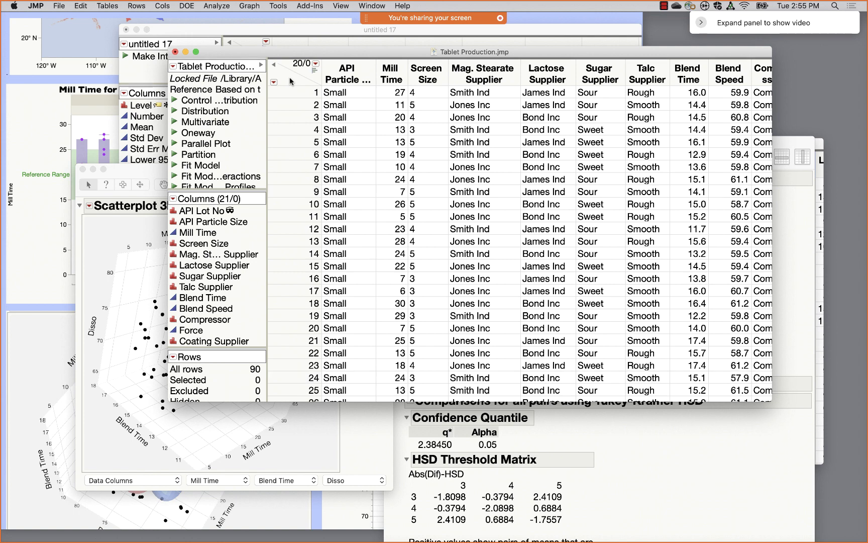
click(140, 170)
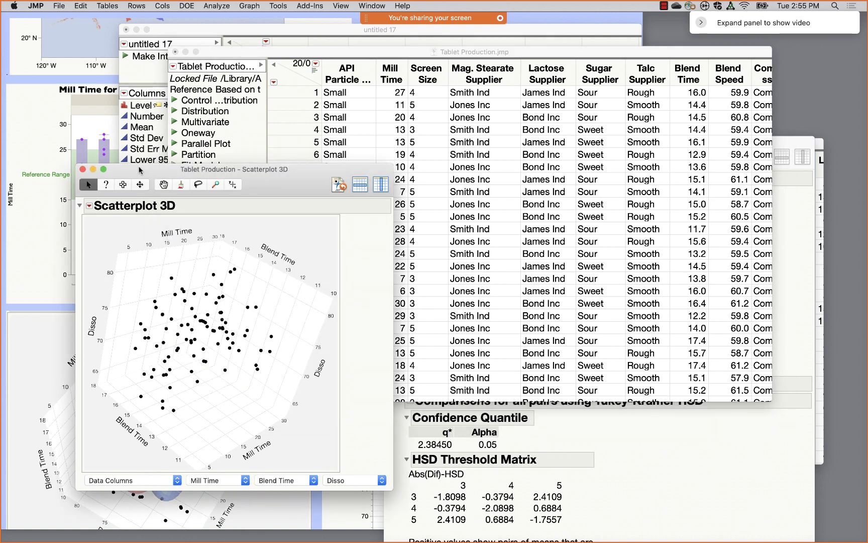
drag(140, 170, 261, 113)
drag(387, 299, 360, 303)
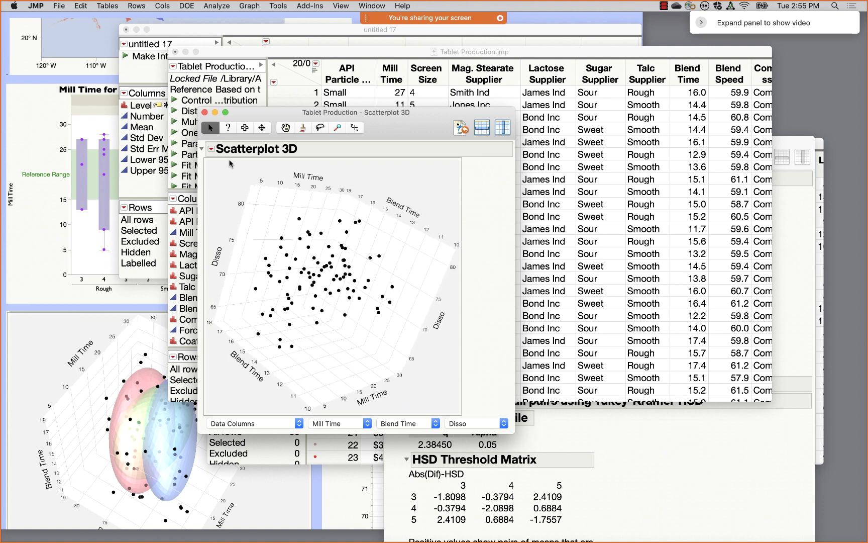
- Add Normal Contour Ellipsoids grouped by the Screen Size column to the 3D scatterplot
click(212, 149)
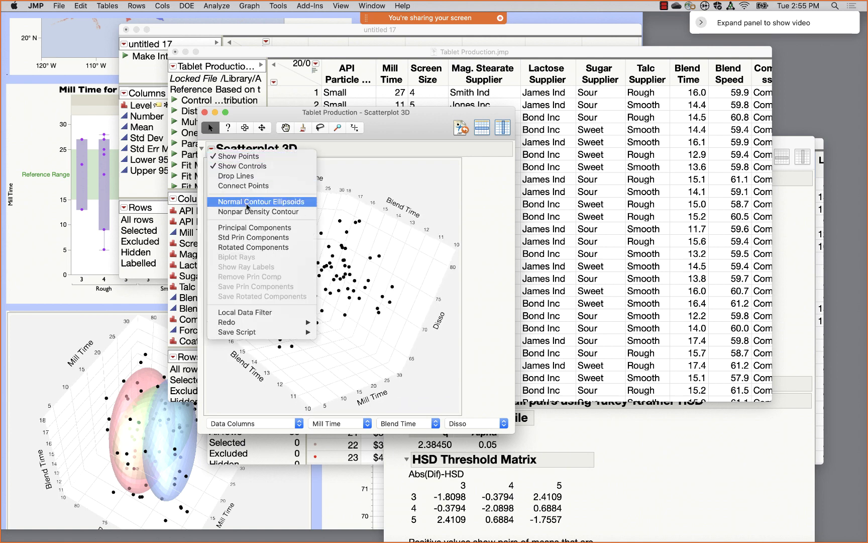
click(247, 202)
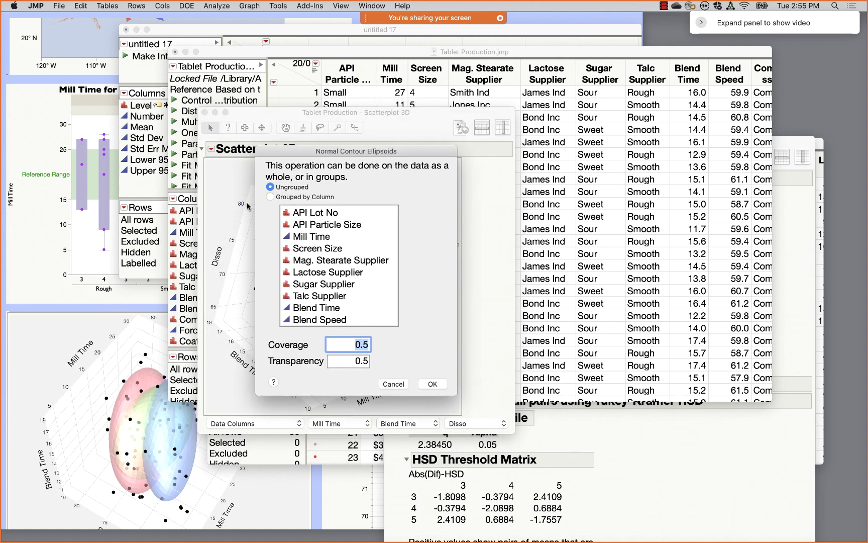
scroll(330, 253, down, 5)
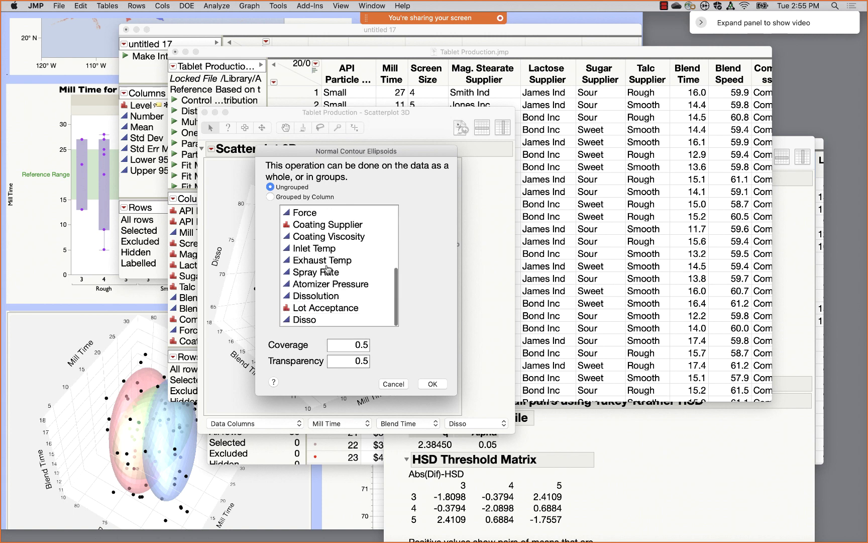
click(303, 320)
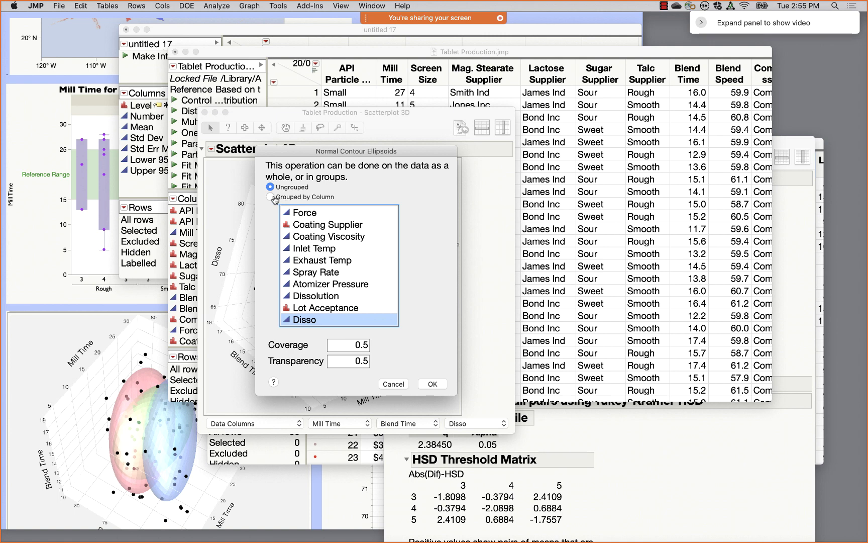
scroll(342, 248, up, 10)
click(326, 250)
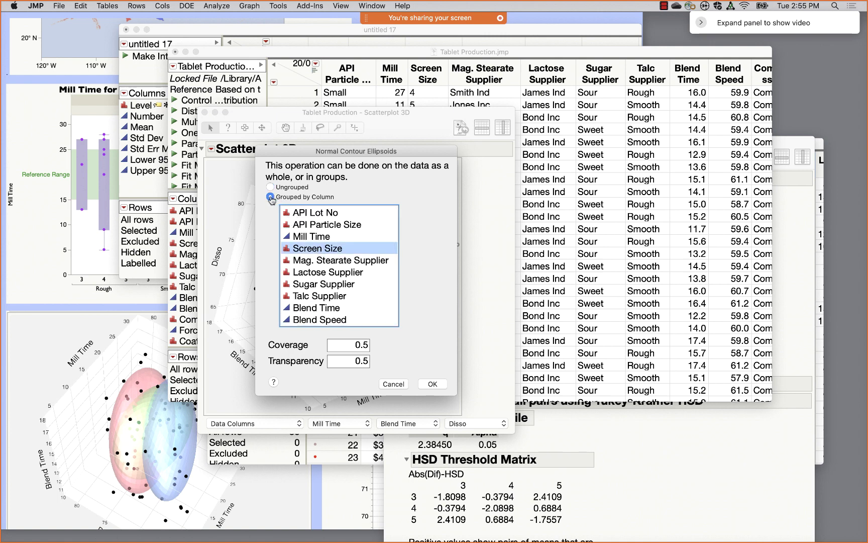
click(432, 384)
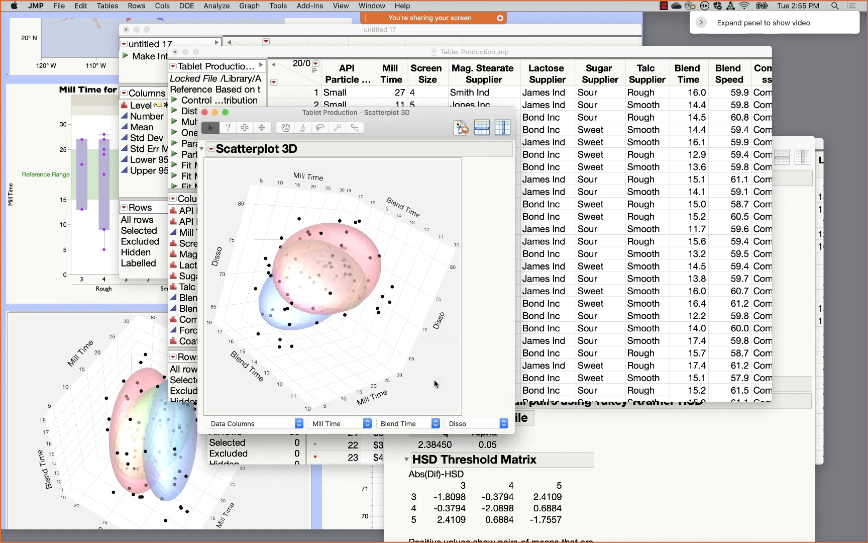
- Rotate the ellipsoids to an upright front view, then with Blend Time on top, and close the window
drag(401, 271, 453, 191)
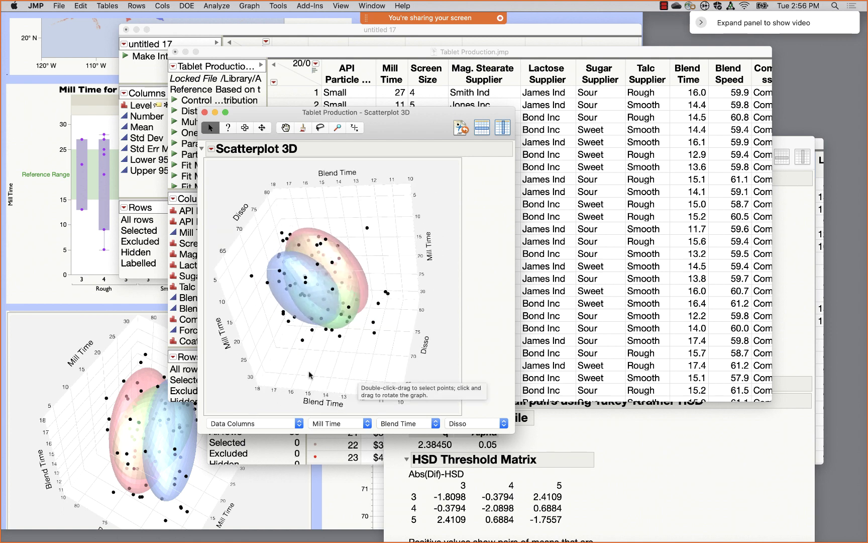
drag(359, 375, 378, 340)
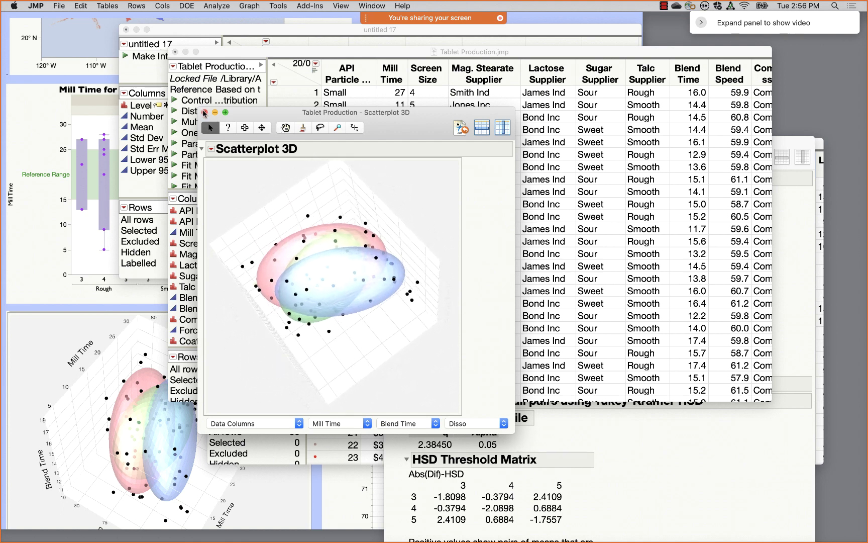
click(205, 113)
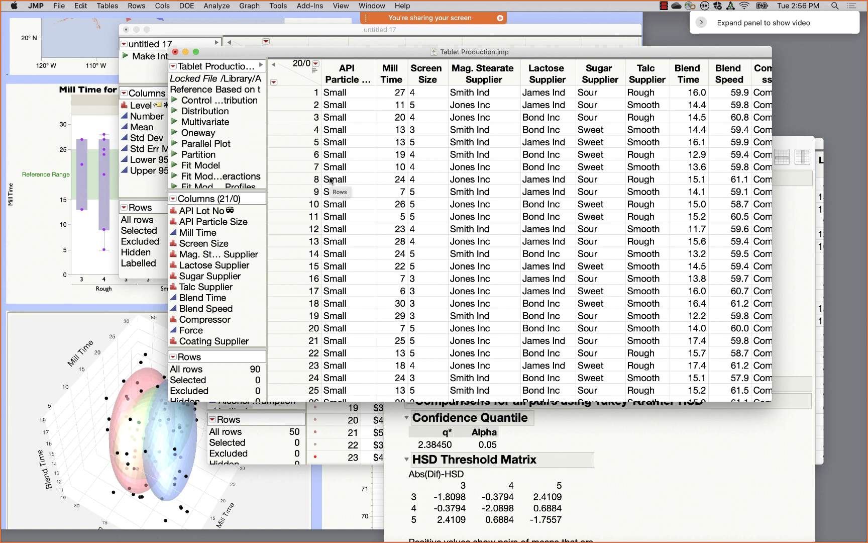
- Scroll the saved-charts sticky note, then open SATByYear.jmp from the JMP dock and select the eight Alabama rows
click(115, 440)
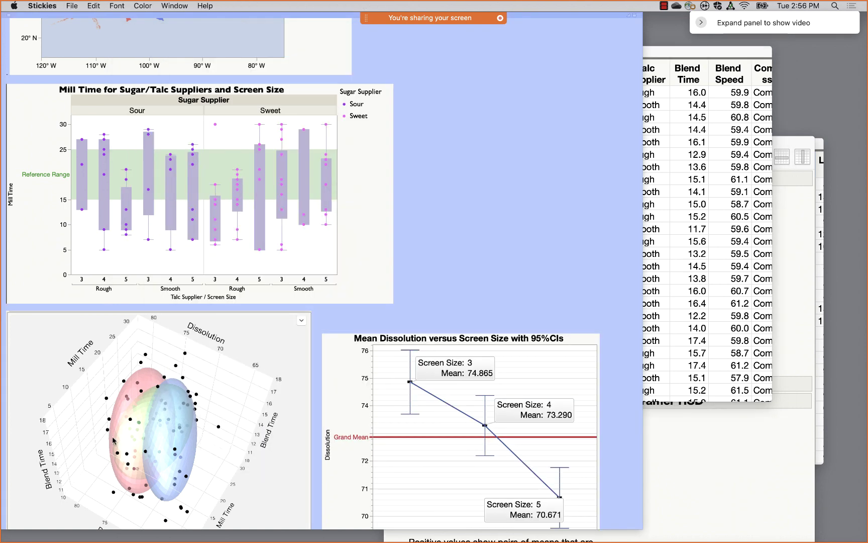
scroll(115, 440, down, 10)
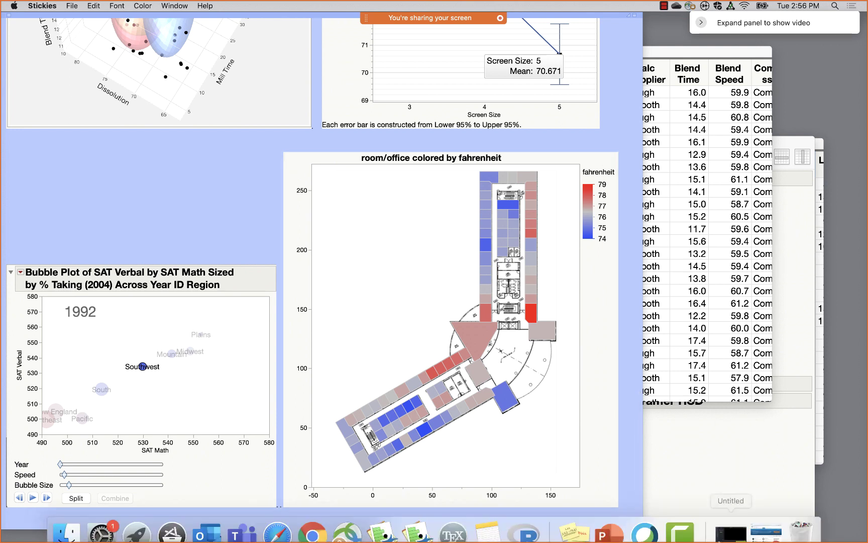
mouse_move(313, 537)
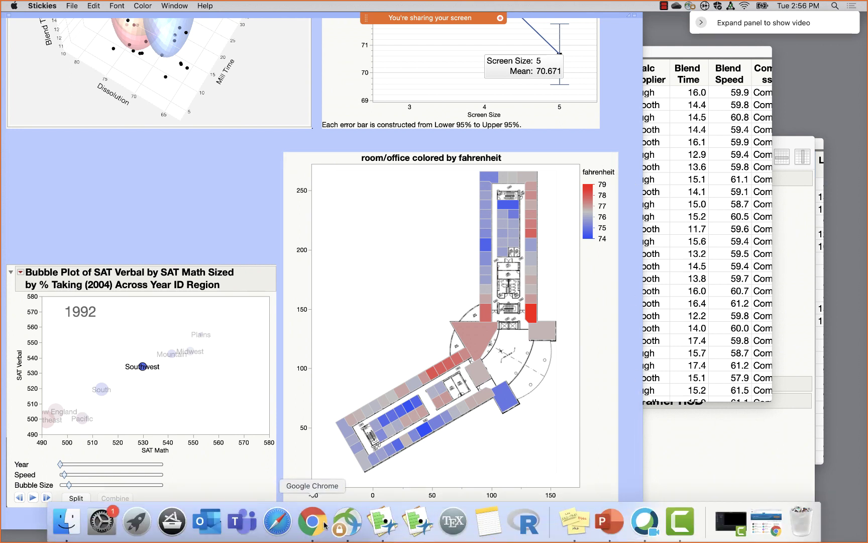
right_click(379, 525)
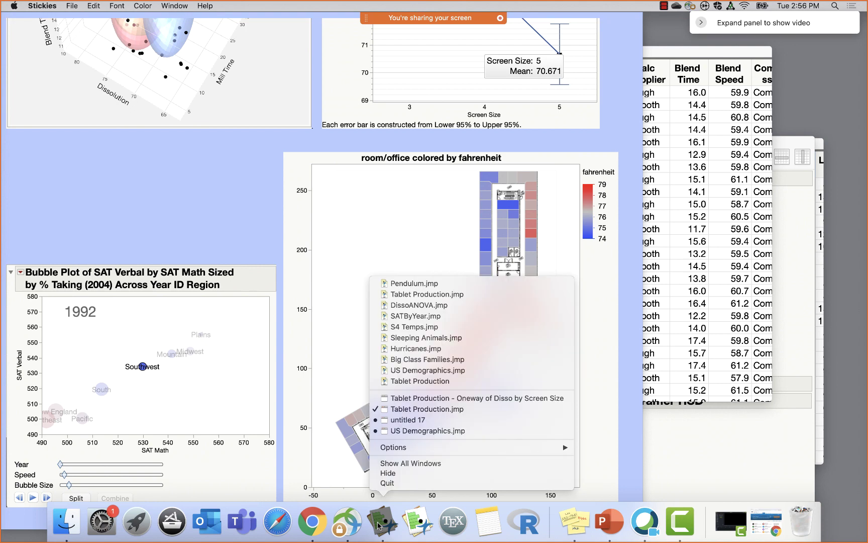
click(427, 322)
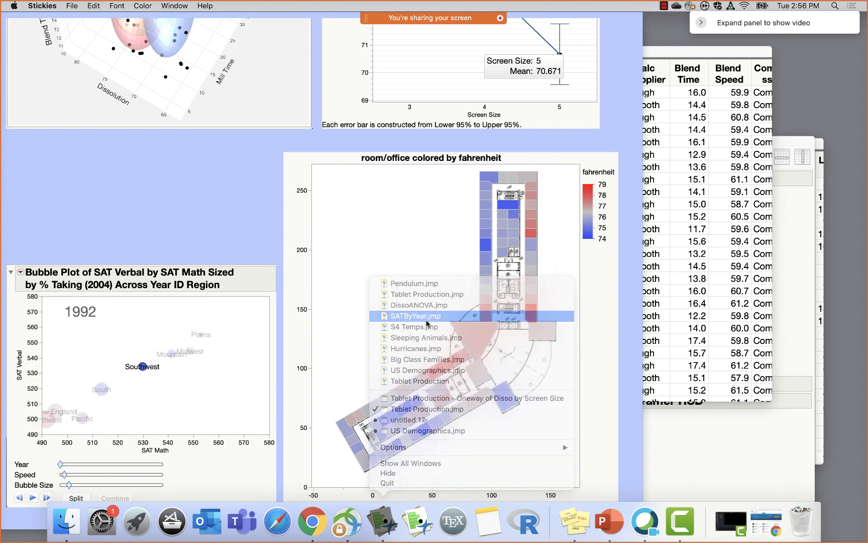
drag(392, 113, 338, 61)
drag(312, 99, 310, 183)
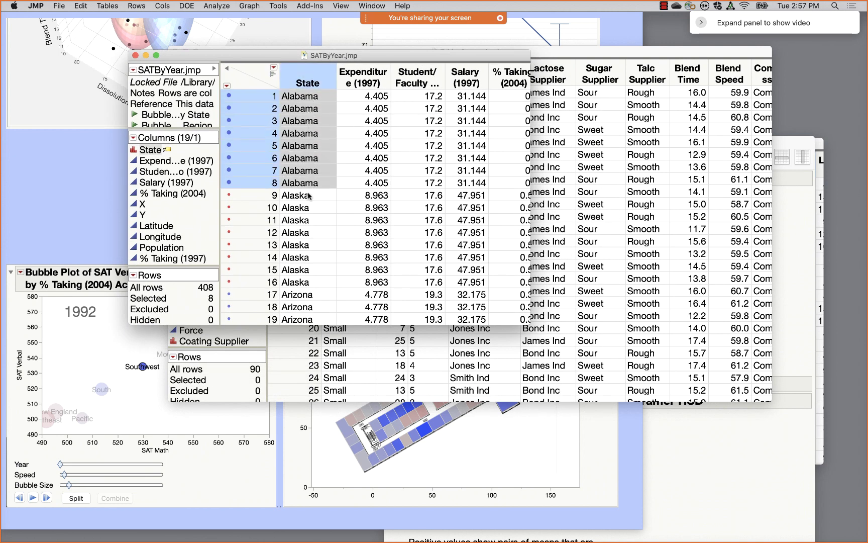
- Run the saved Bubble by Region script, then move and enlarge the bubble plot window
click(208, 129)
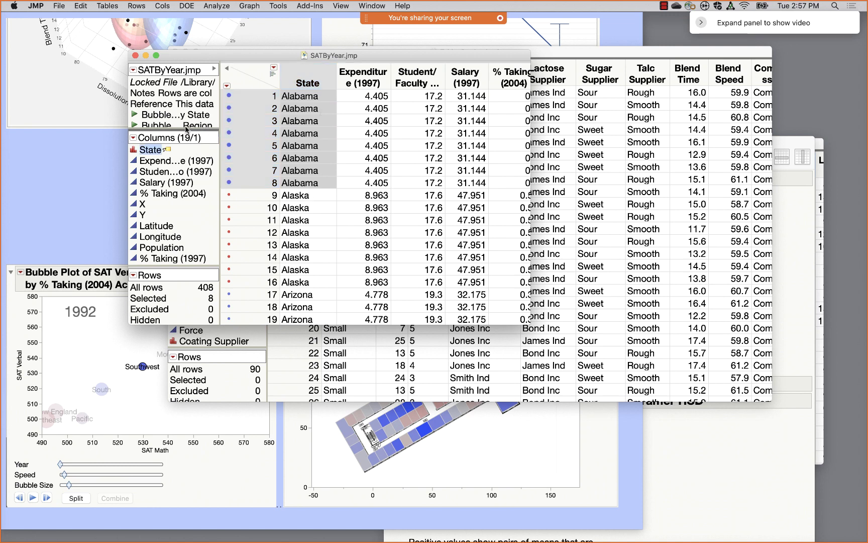
drag(185, 128, 185, 173)
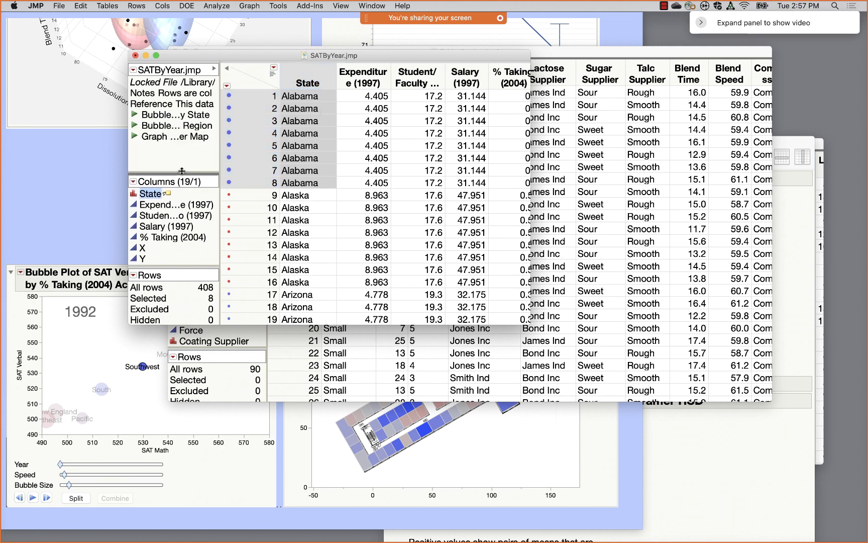
click(135, 126)
drag(421, 134, 381, 54)
drag(490, 283, 588, 318)
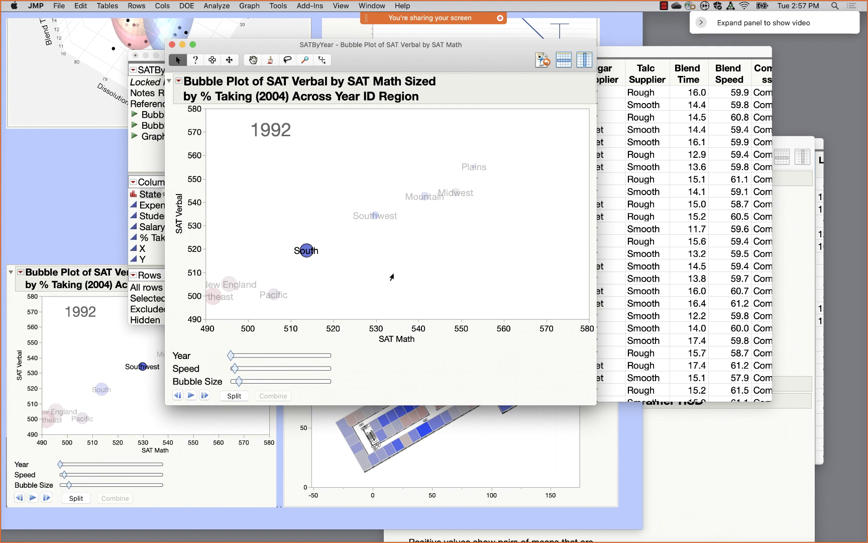
- Select the South bubble, speed up the year animation, and split South into its states
click(391, 277)
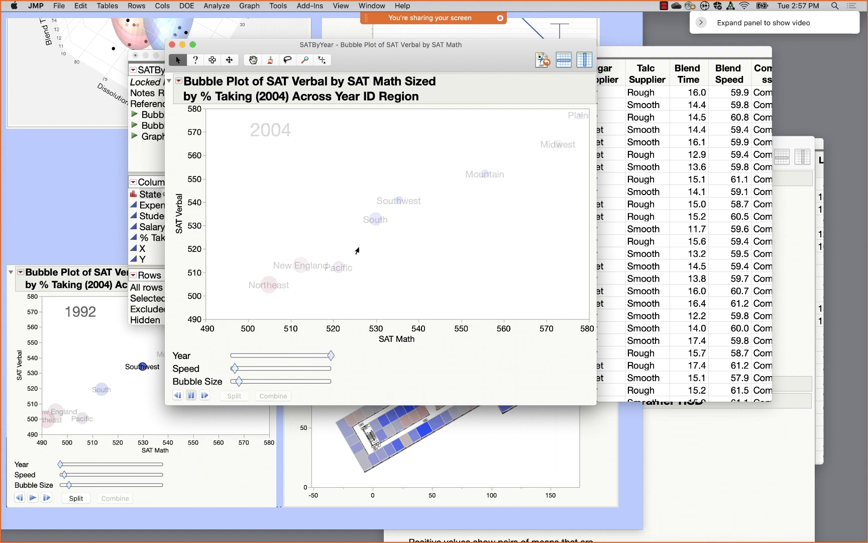
click(329, 240)
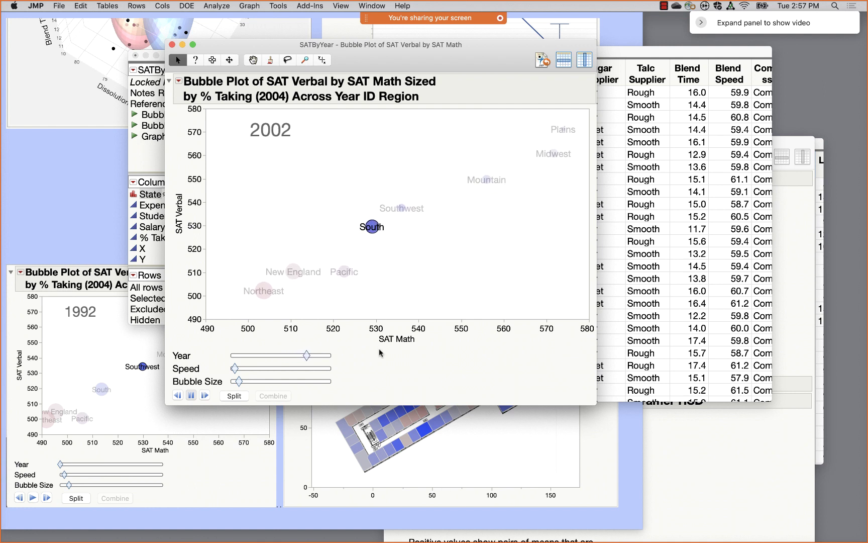
mouse_move(234, 370)
mouse_down()
mouse_move(257, 371)
mouse_move(235, 370)
mouse_move(262, 383)
mouse_move(245, 383)
mouse_up()
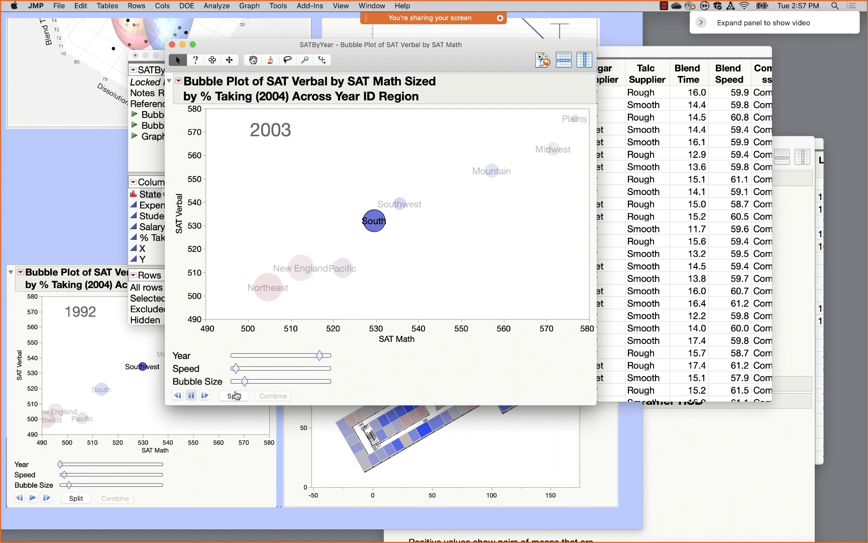
click(235, 396)
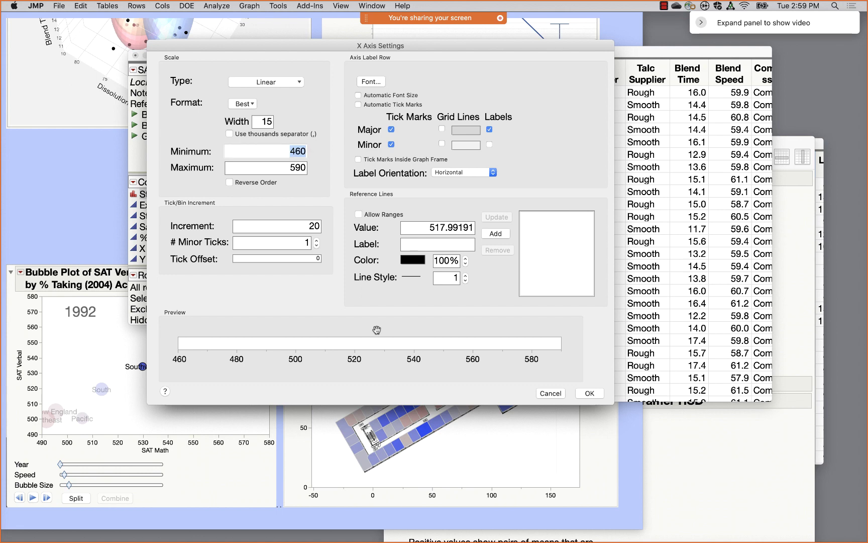
- Check the SAT Math axis settings and plot display options without changes, then bring the sticky note forward
double_click(377, 332)
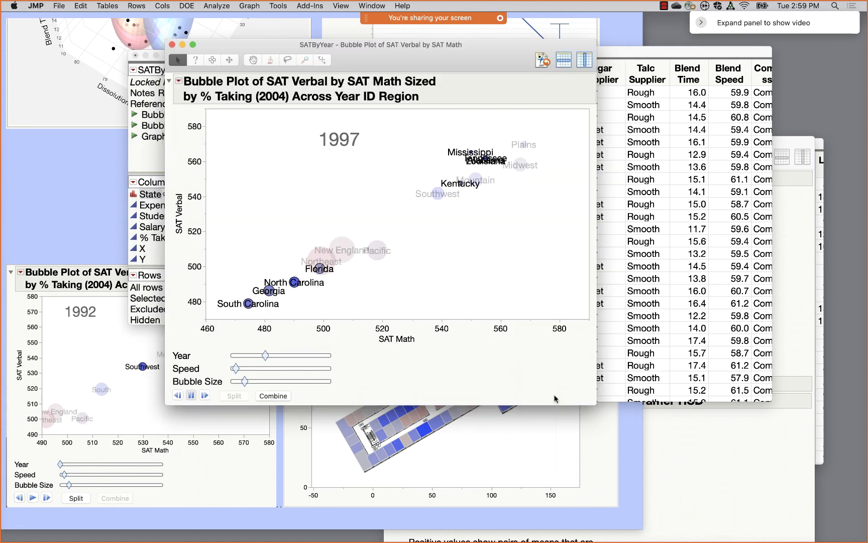
click(551, 393)
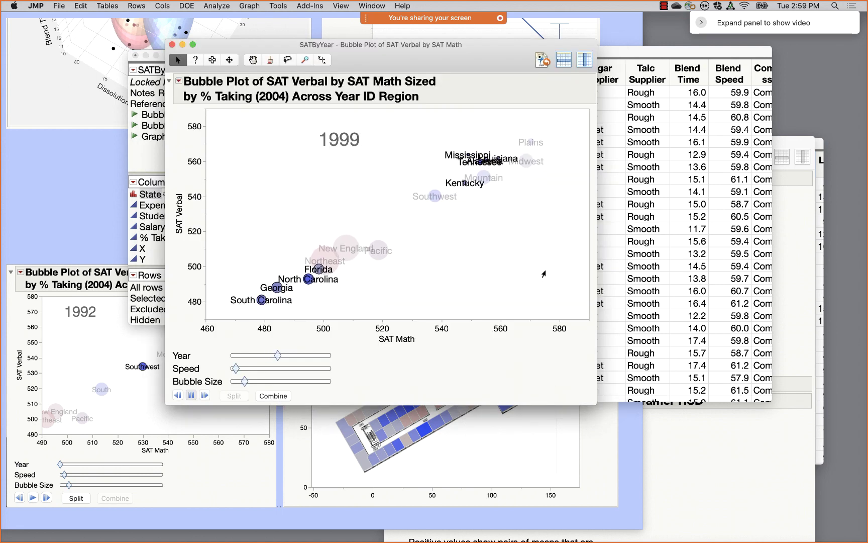
right_click(546, 273)
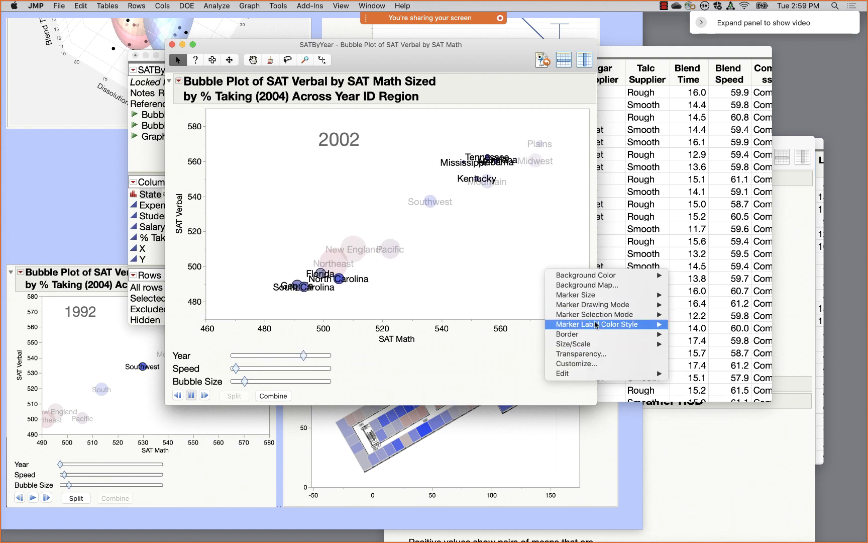
mouse_move(594, 328)
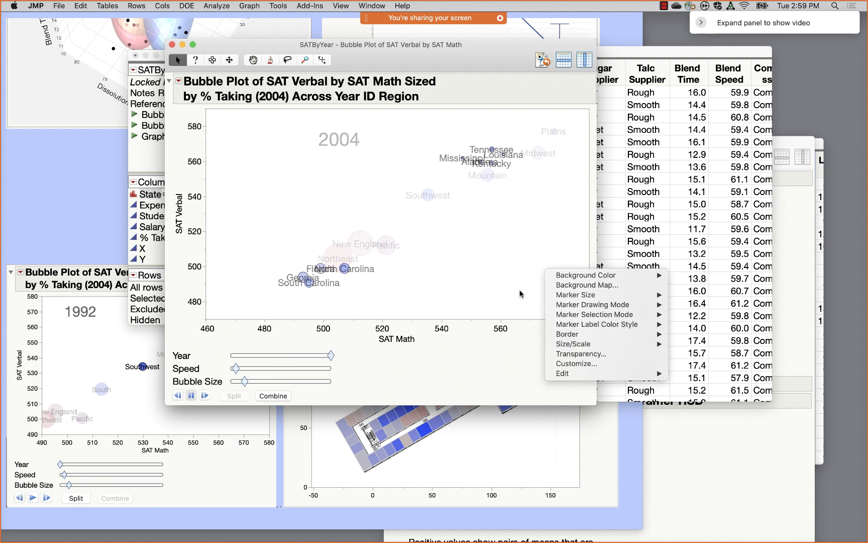
click(479, 262)
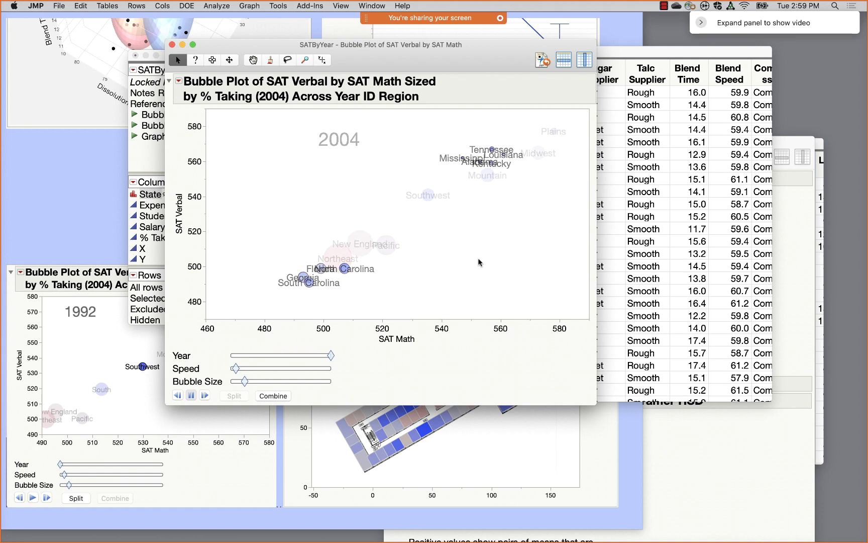
click(100, 178)
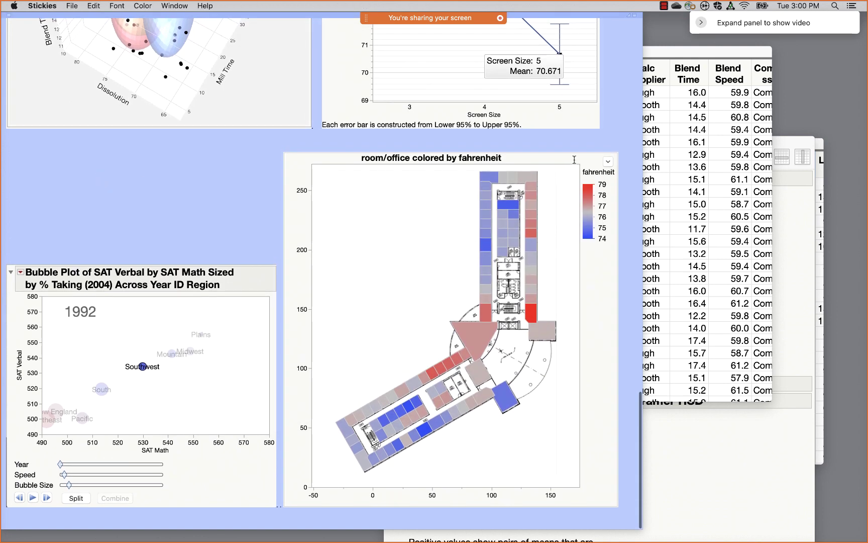
- Below the note's top images, add the contact's e-mail address and community.jmp.com on separate lines in larger text
click(612, 122)
key(Return)
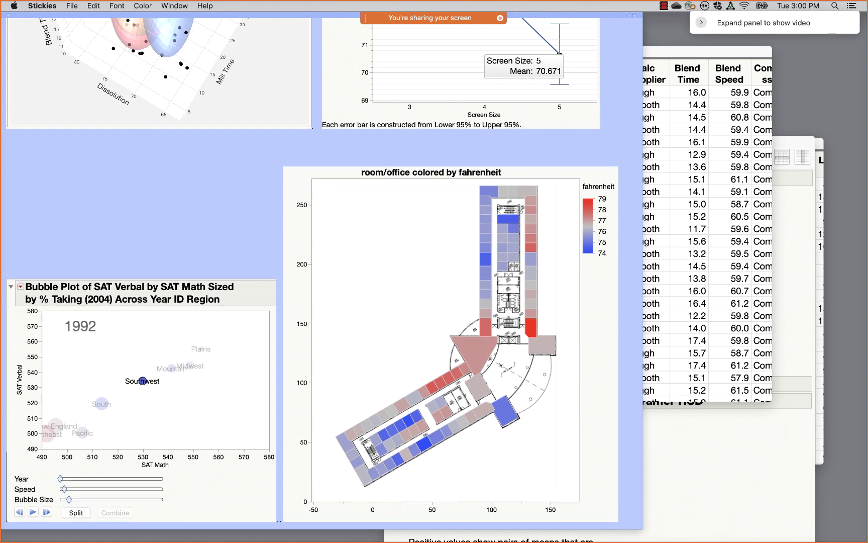
key(super+b)
key(super+i)
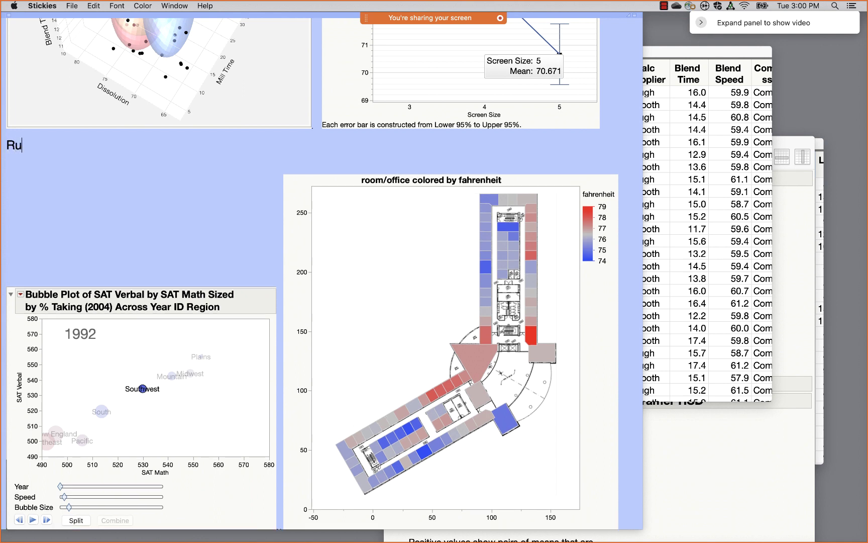
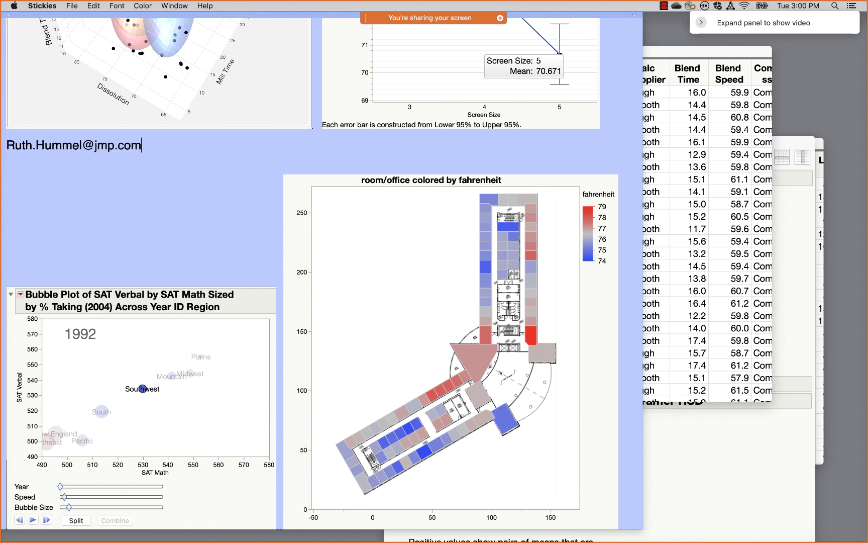
key(Return)
key(Return)
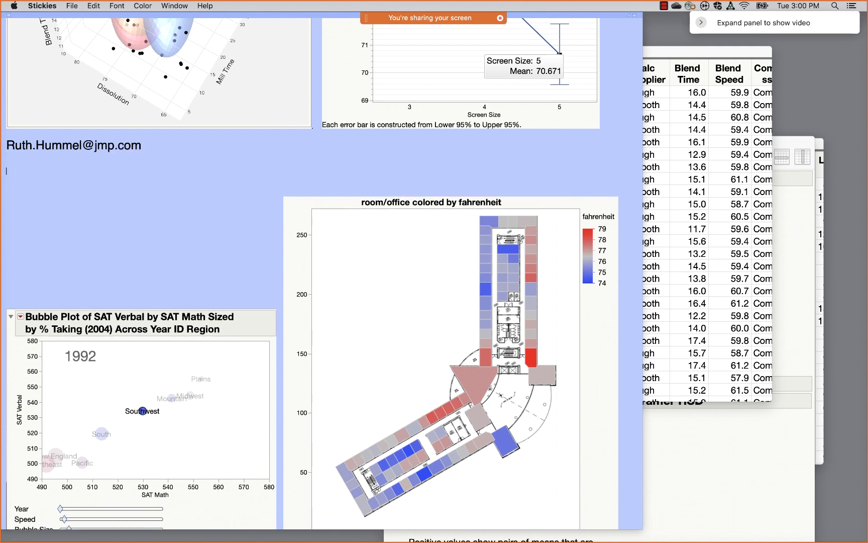
text(community)
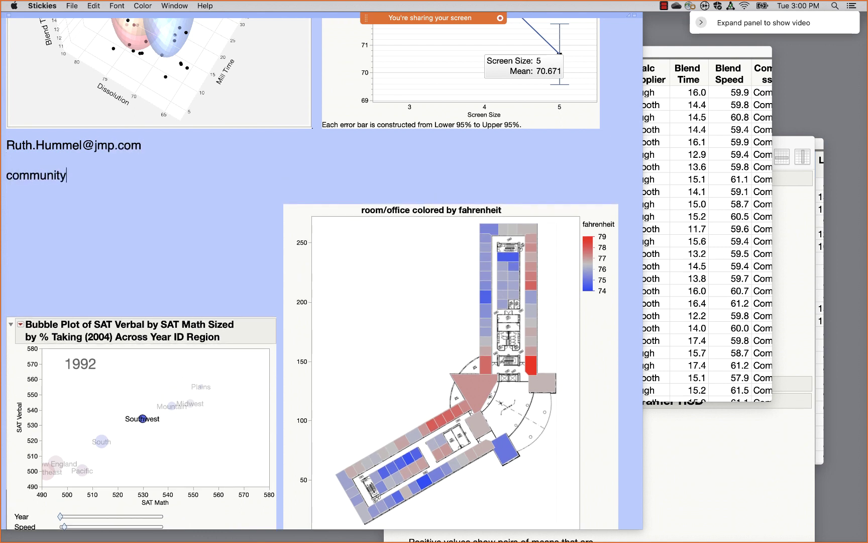
text(.)
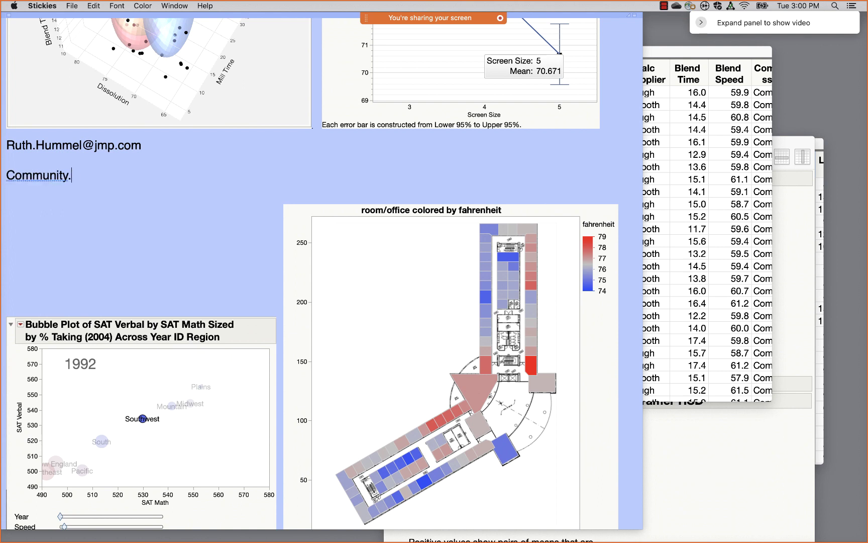
text(jmp.com)
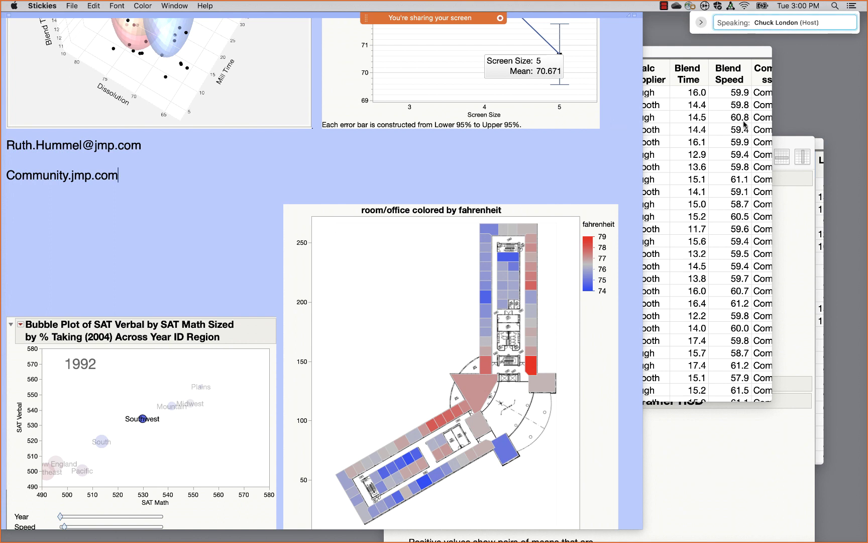
- Bring JMP's SATByYear data table to the front
click(789, 227)
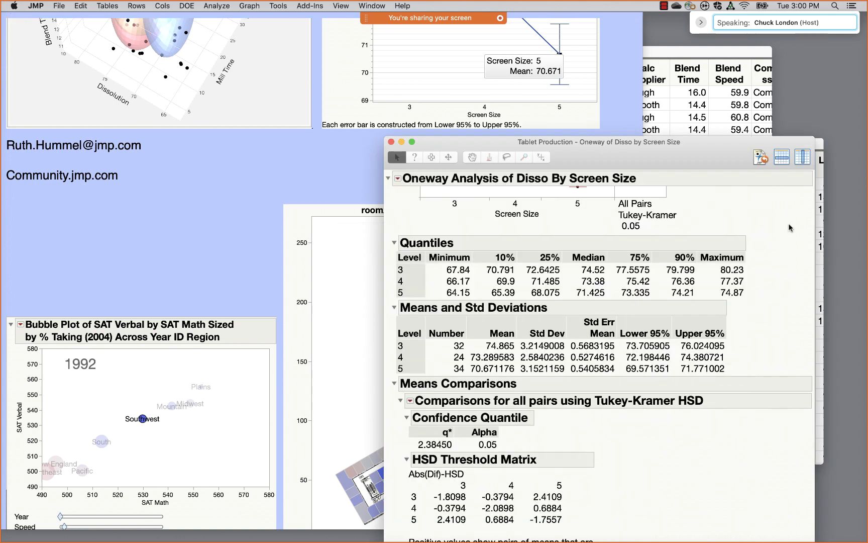
click(820, 167)
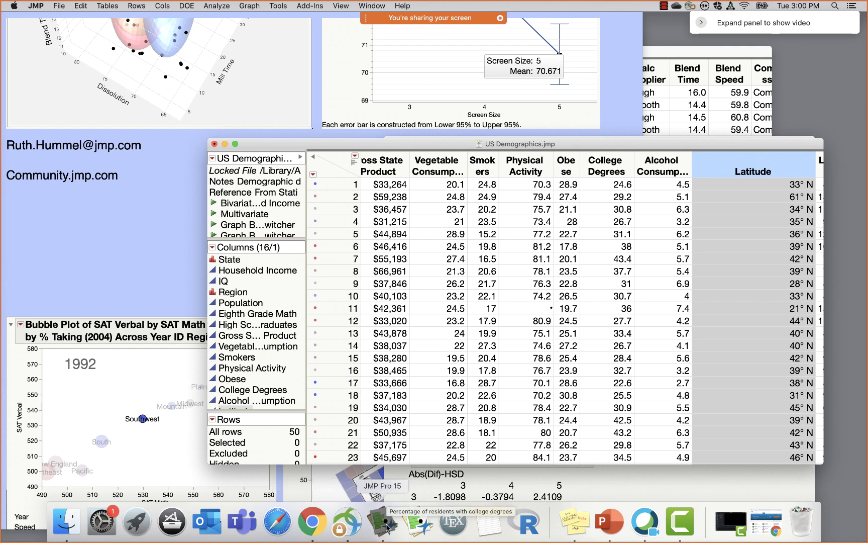
right_click(387, 527)
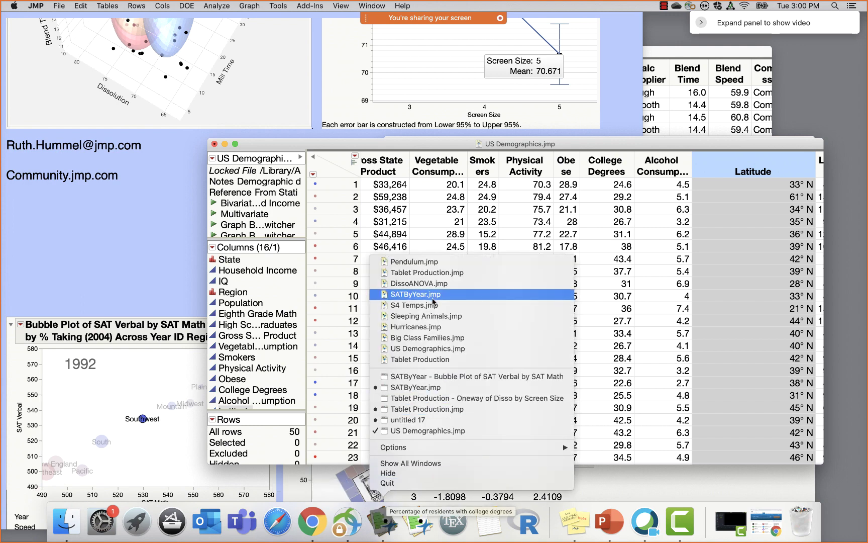
click(433, 390)
- Start a Bubble Plot with SAT Verbal as Y, SAT Math as X and State as ID
click(247, 6)
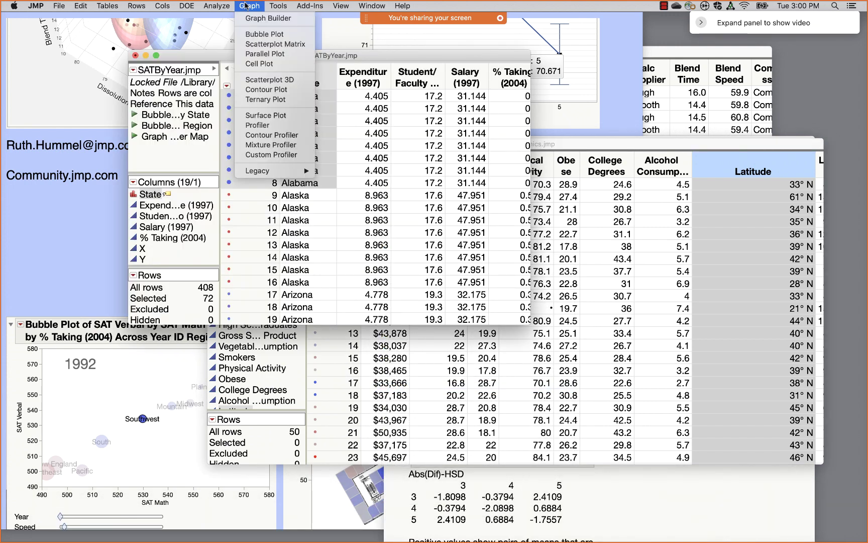
click(273, 35)
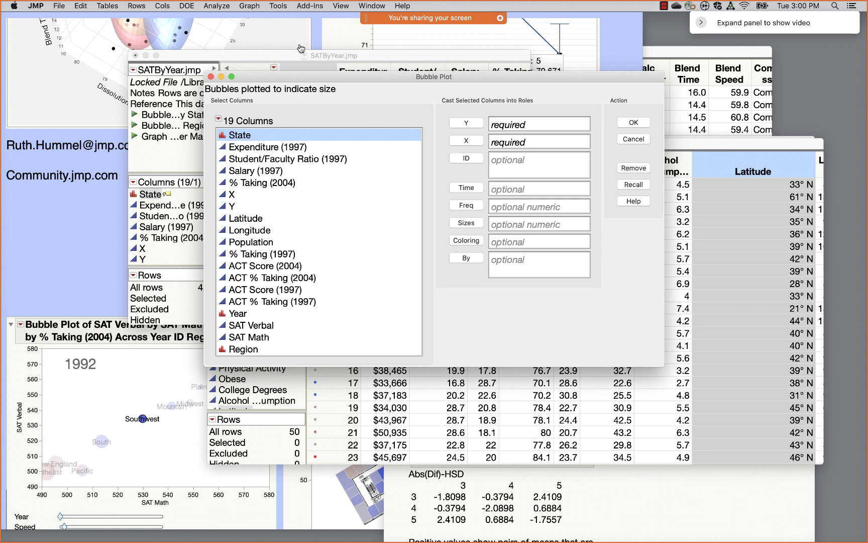
mouse_move(470, 176)
mouse_down()
mouse_move(433, 187)
mouse_move(452, 174)
mouse_up()
drag(257, 327, 509, 127)
drag(259, 338, 542, 146)
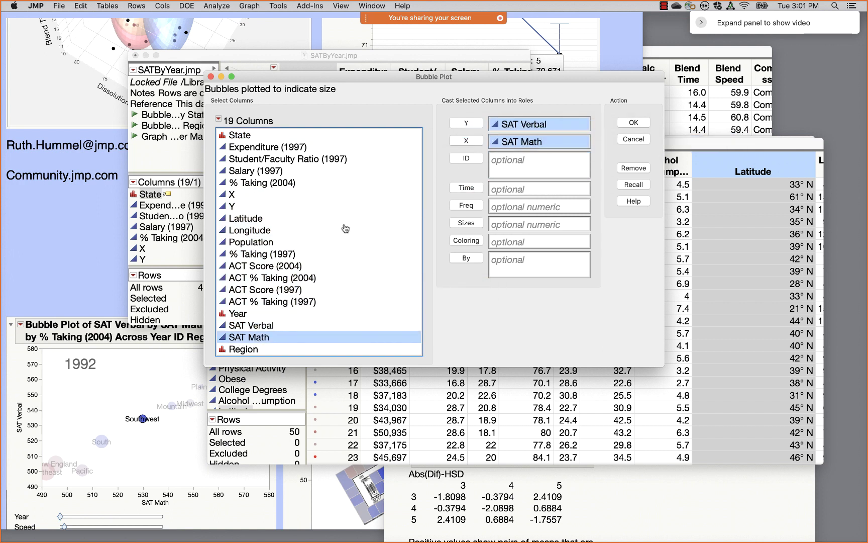
drag(251, 143, 517, 173)
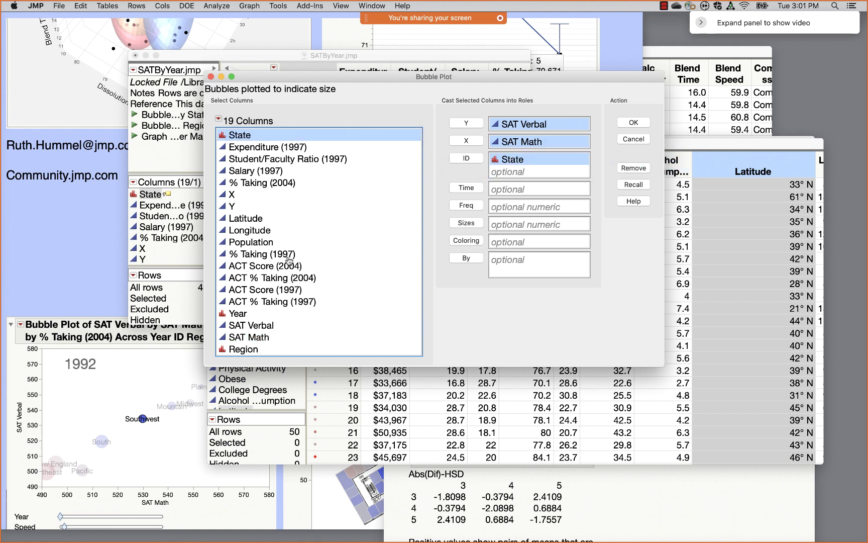
- Animate over Year, size bubbles by % Taking (2004), add Region as ID, and create the plot
click(243, 313)
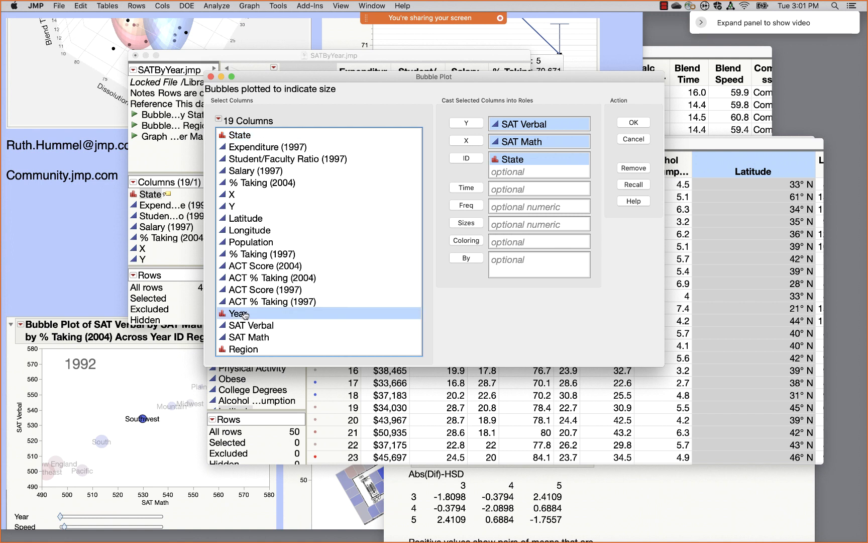
drag(243, 313, 489, 206)
click(516, 190)
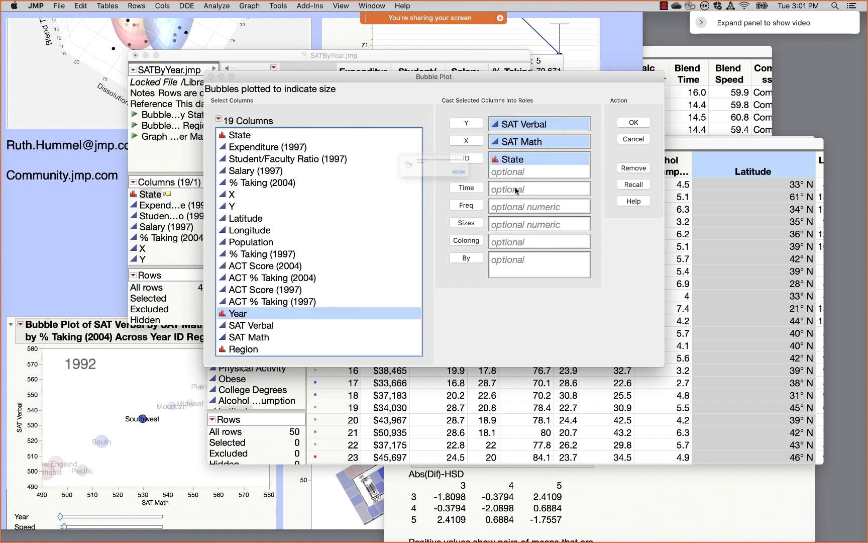
click(519, 188)
click(466, 188)
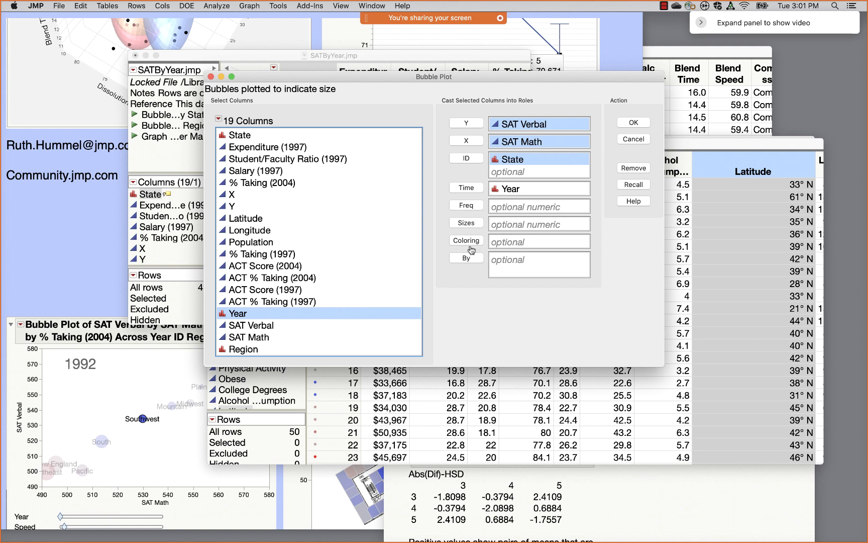
click(277, 185)
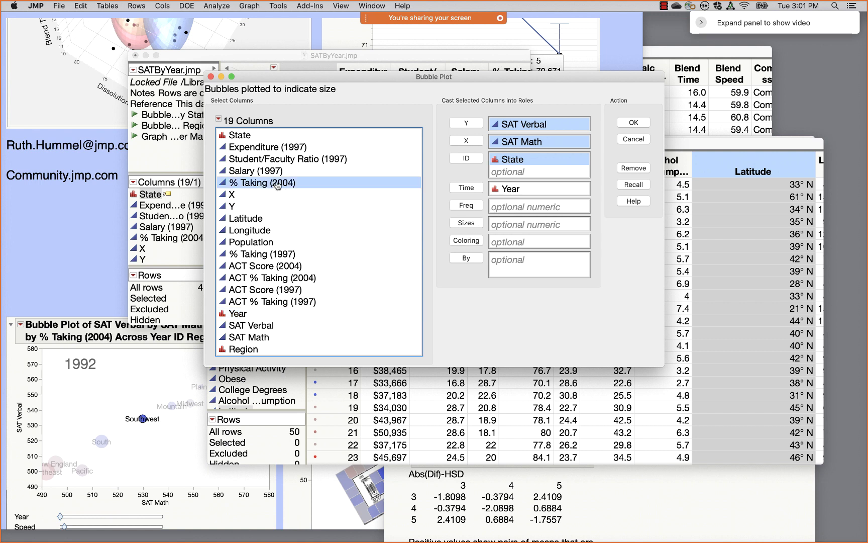
click(469, 225)
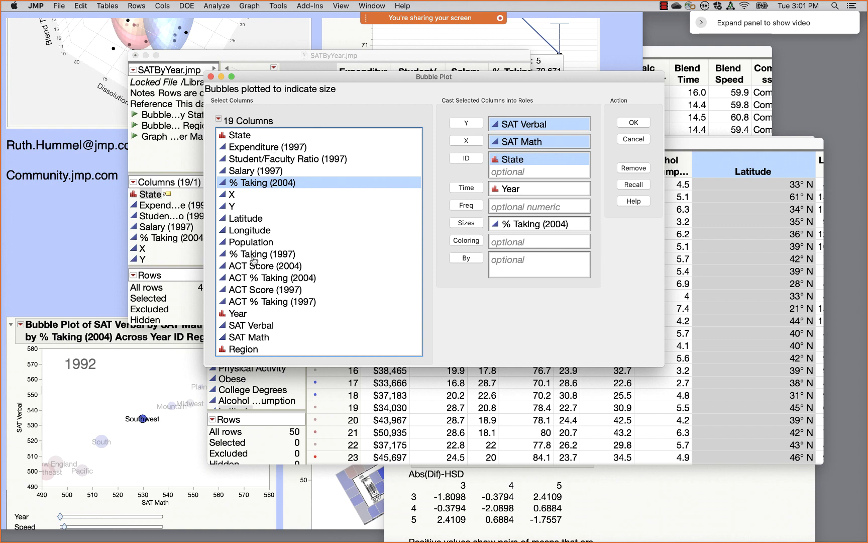
click(242, 352)
click(466, 159)
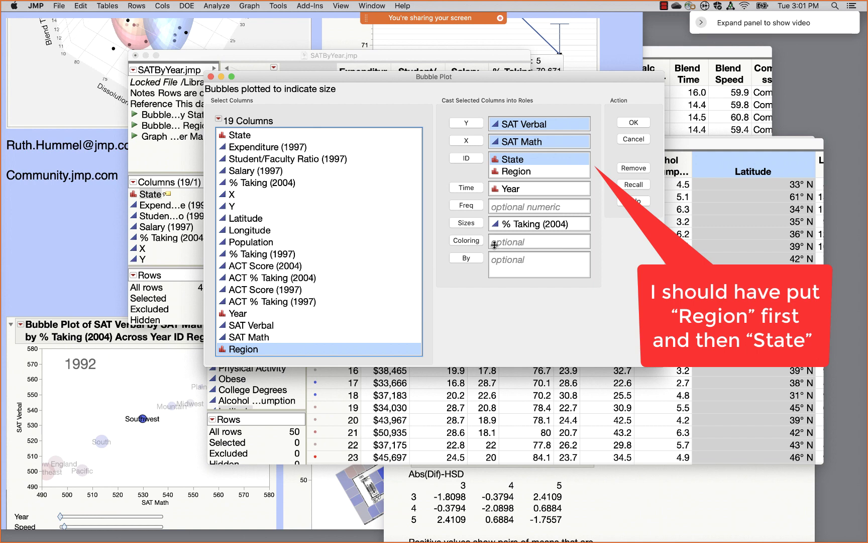
click(634, 122)
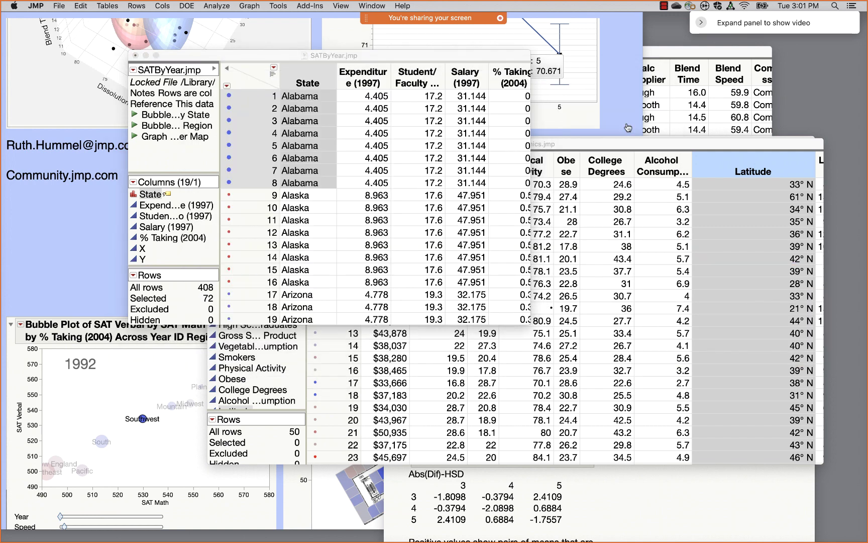
- Clear the data table's row selection, then bring the Stickies note back to the front
click(424, 334)
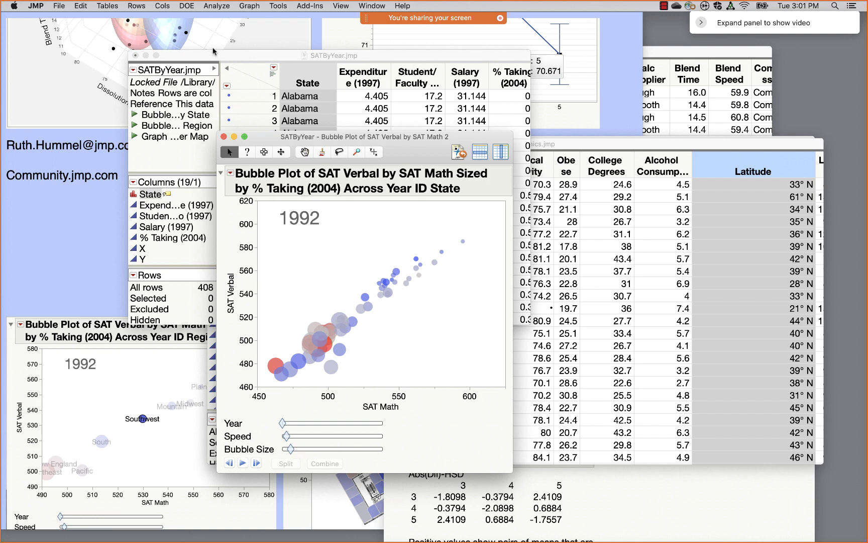
click(246, 6)
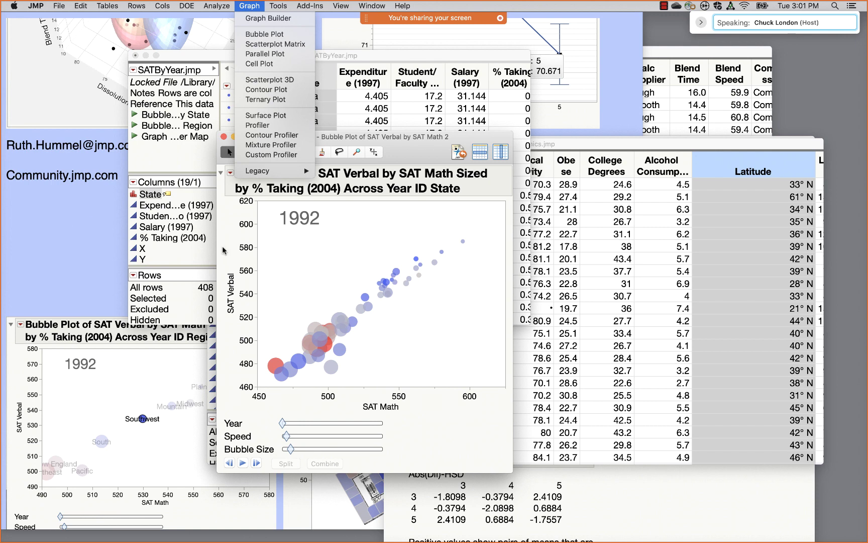
click(117, 252)
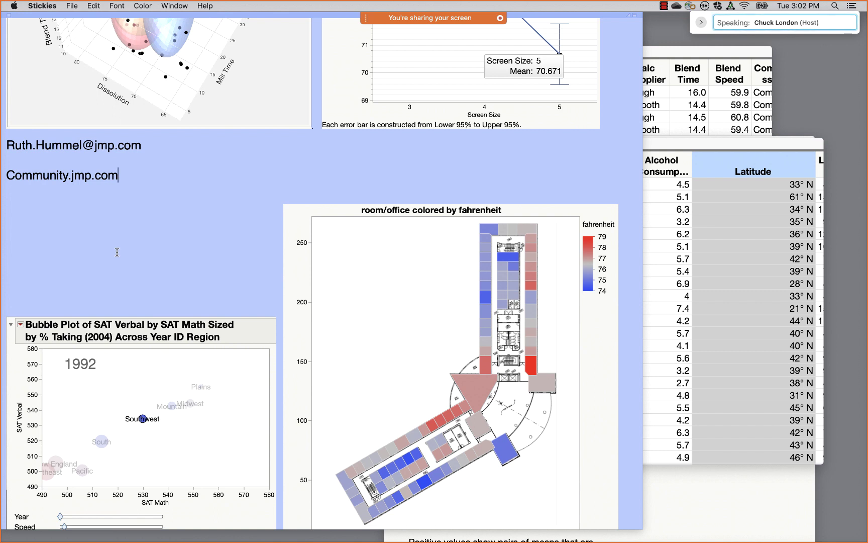
- Type the academic contact e-mail address on a new line below Community.jmp.com
key(Return)
key(Return)
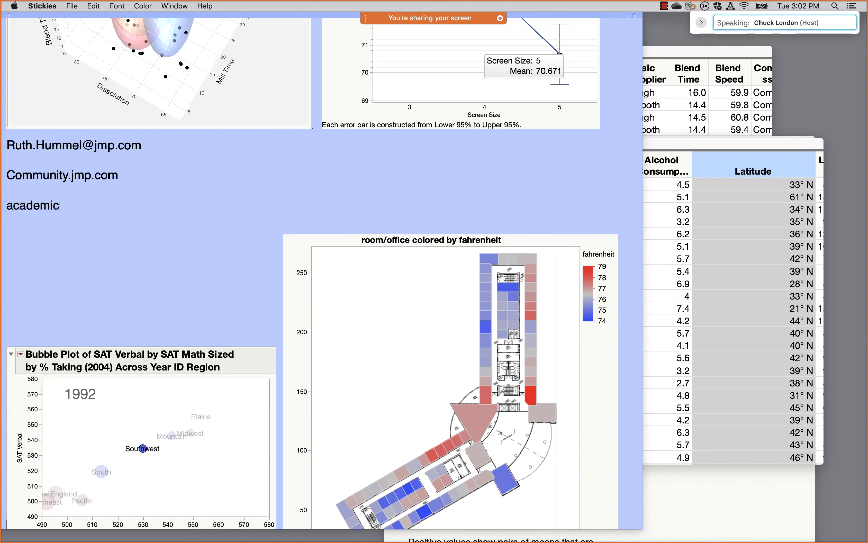
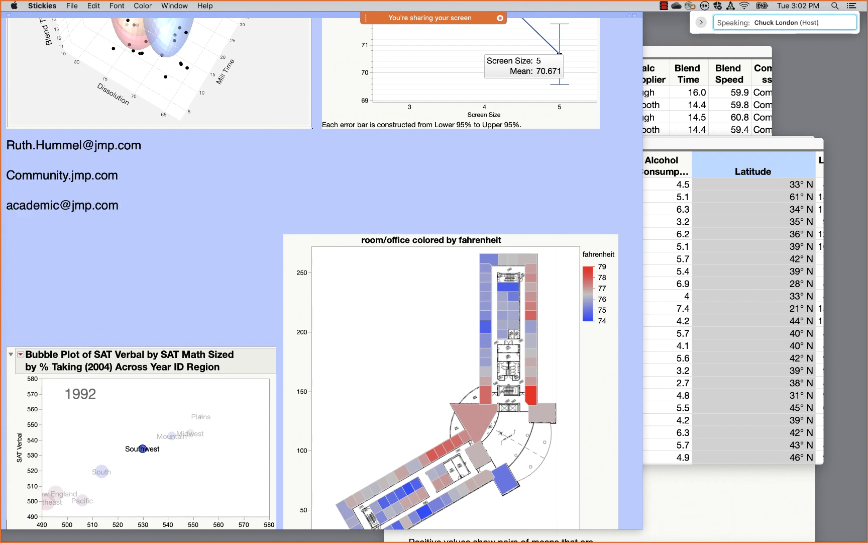